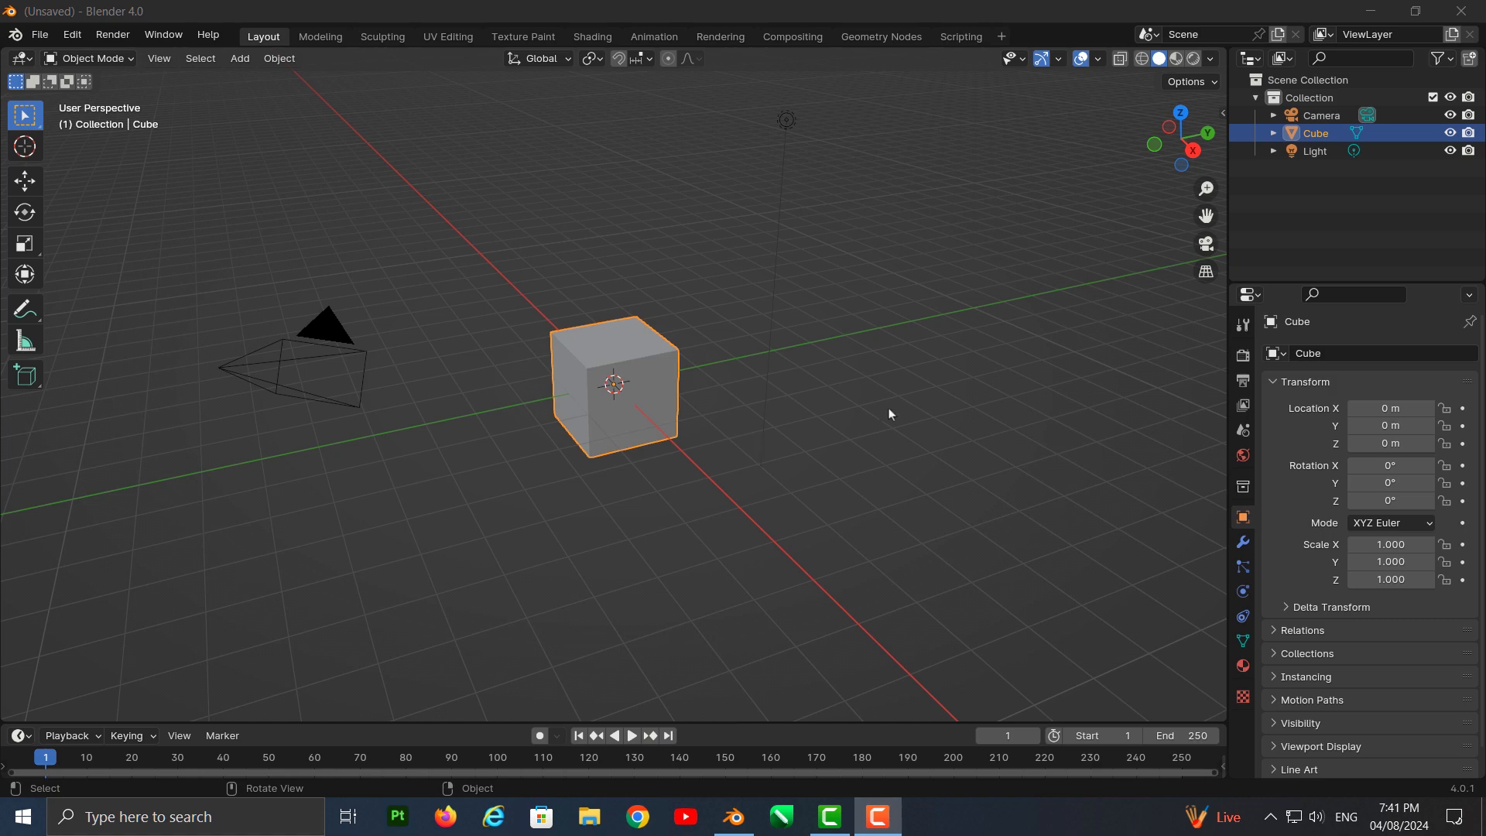
middle_drag(796, 434, 741, 433)
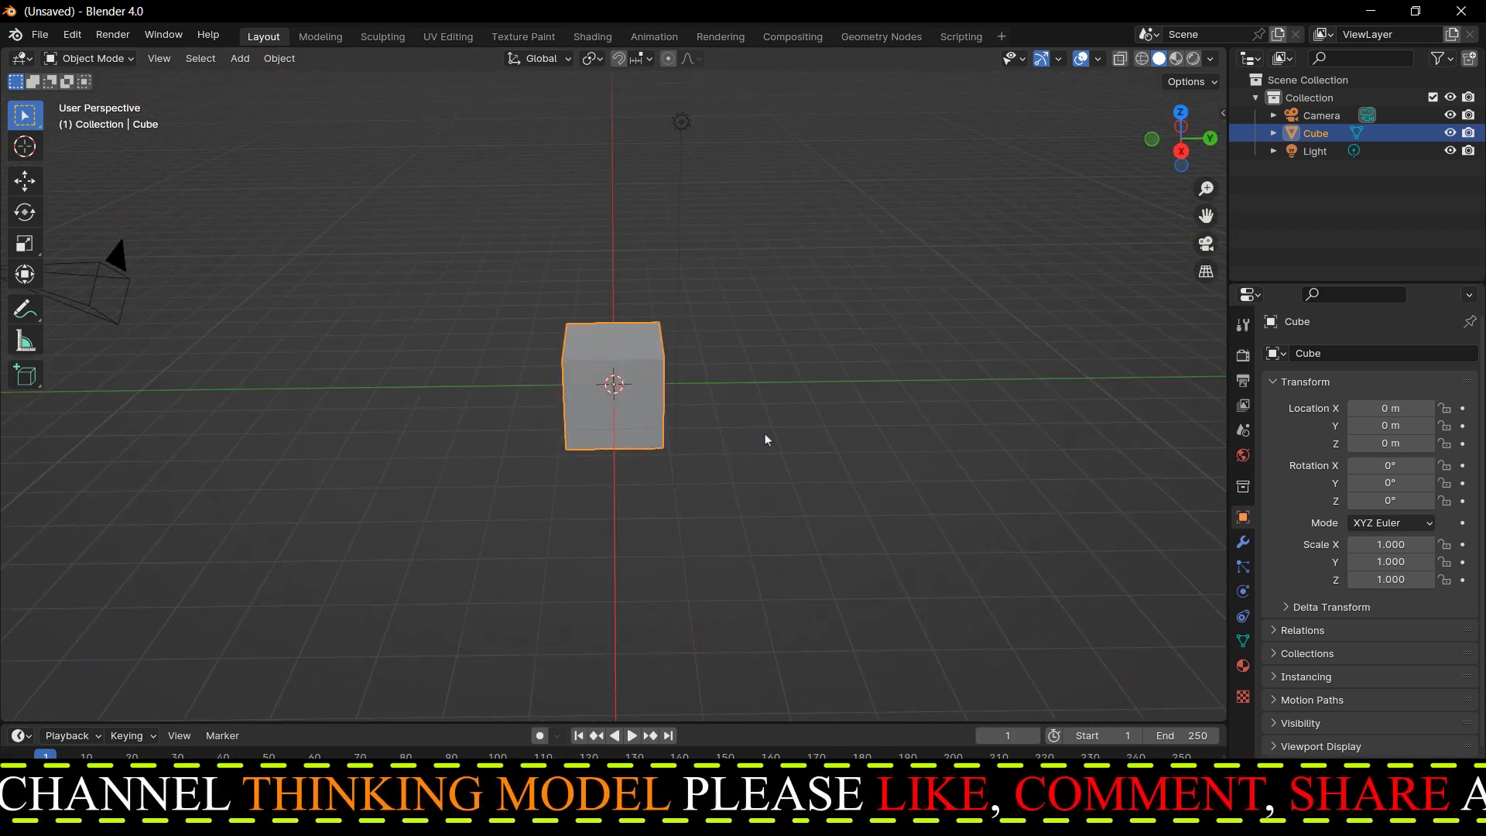
scroll(765, 438, up, 1)
scroll(765, 438, down, 2)
middle_drag(765, 438, 795, 411)
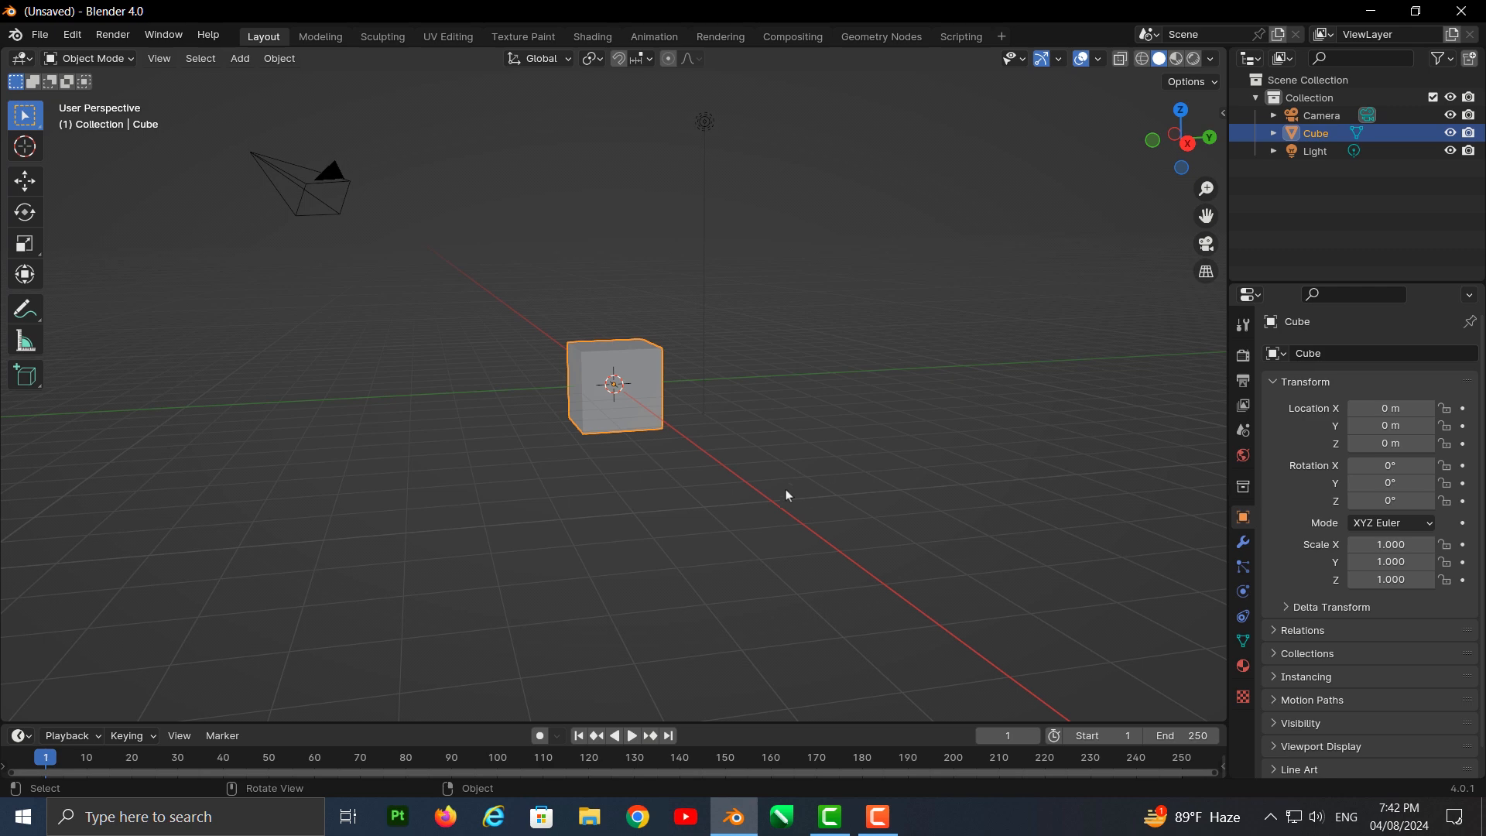
Enlarge the timeline area by raising its border with the 3D viewport
drag(711, 720, 736, 671)
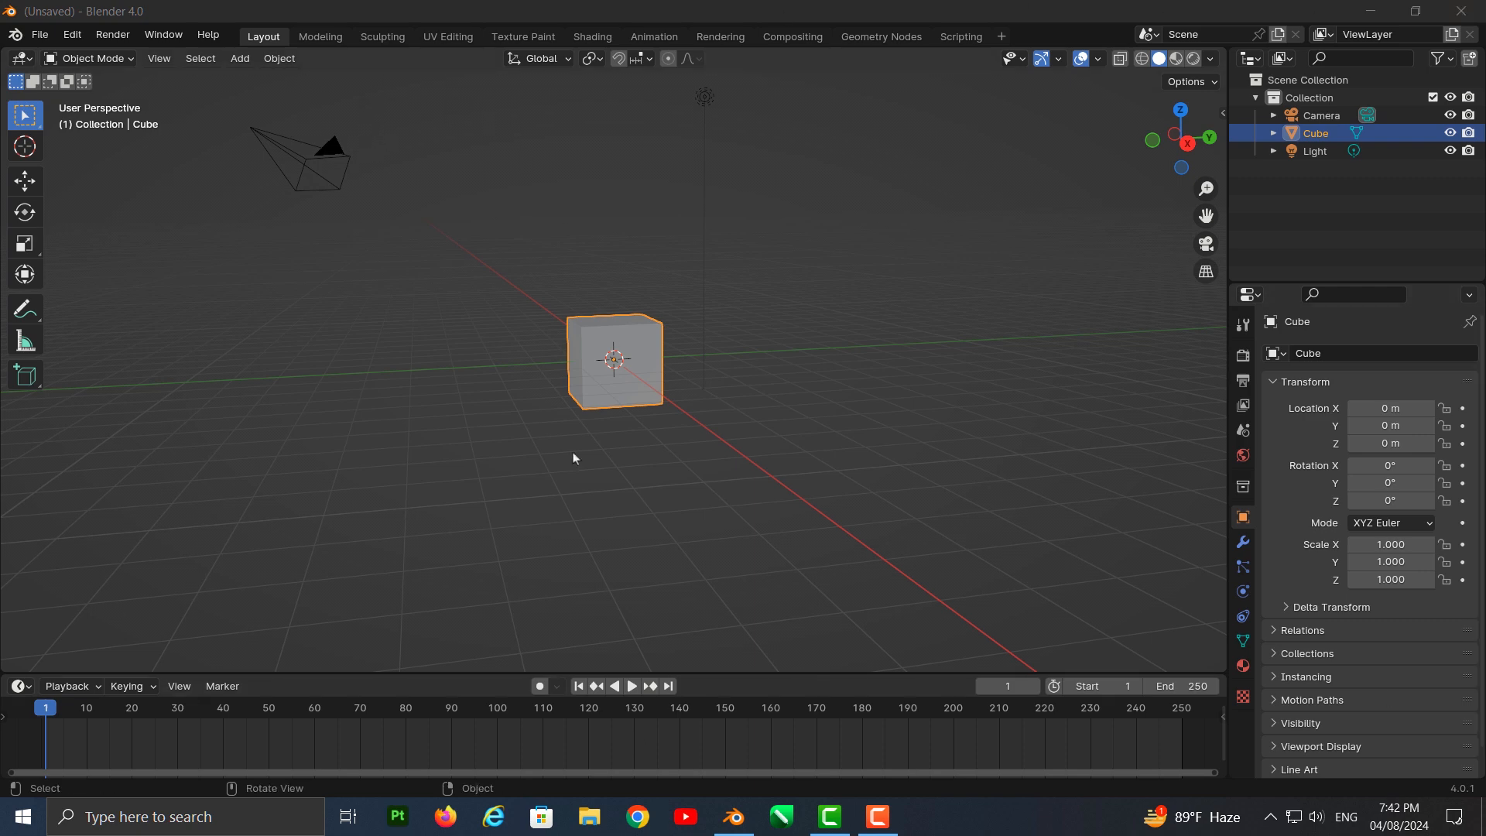
mouse_move(773, 531)
middle_down()
mouse_move(630, 521)
mouse_move(664, 490)
mouse_move(795, 537)
mouse_move(857, 532)
mouse_move(716, 545)
mouse_move(748, 541)
middle_up()
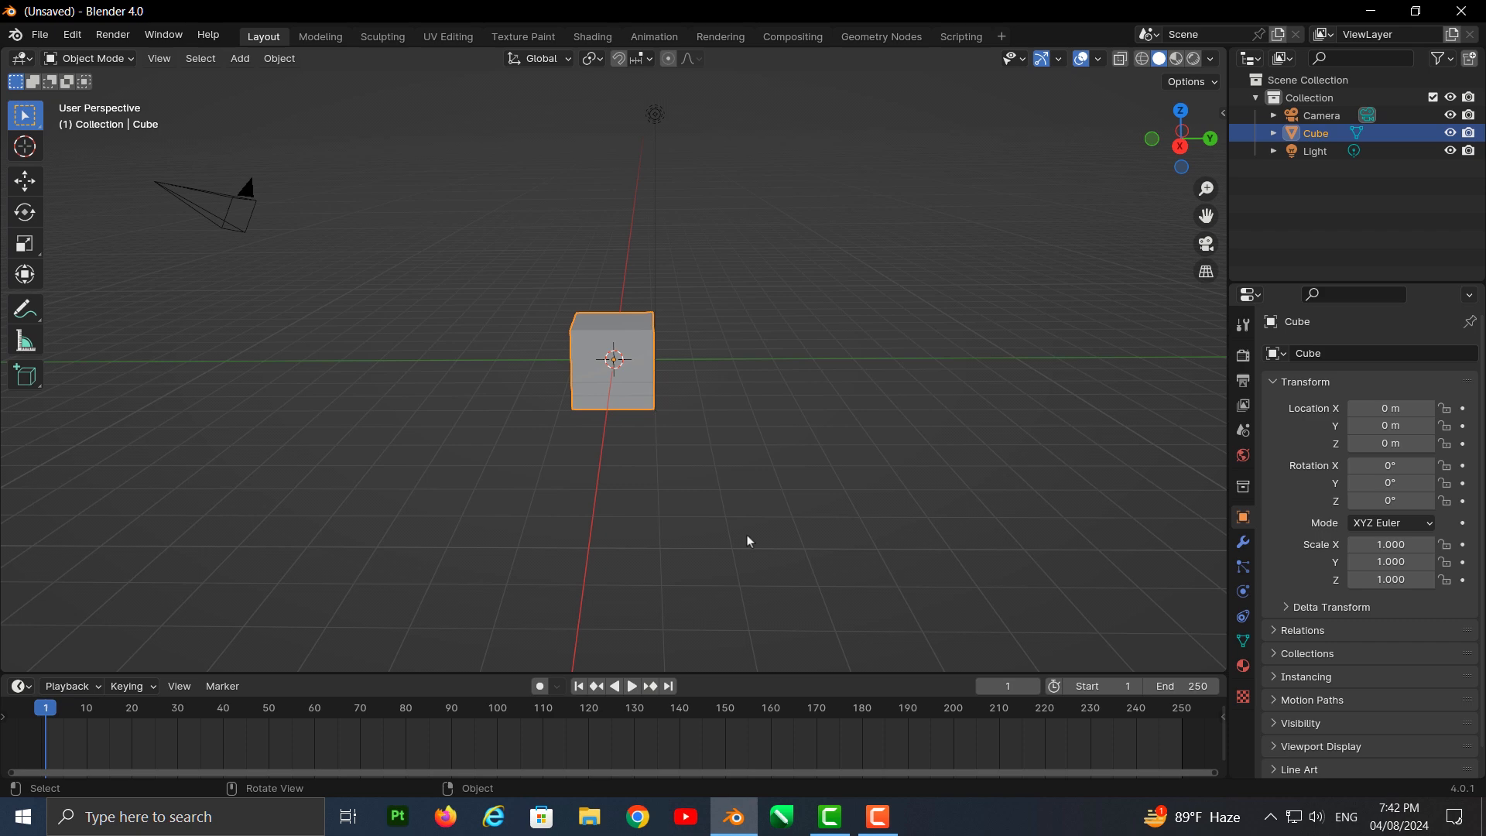
click(249, 65)
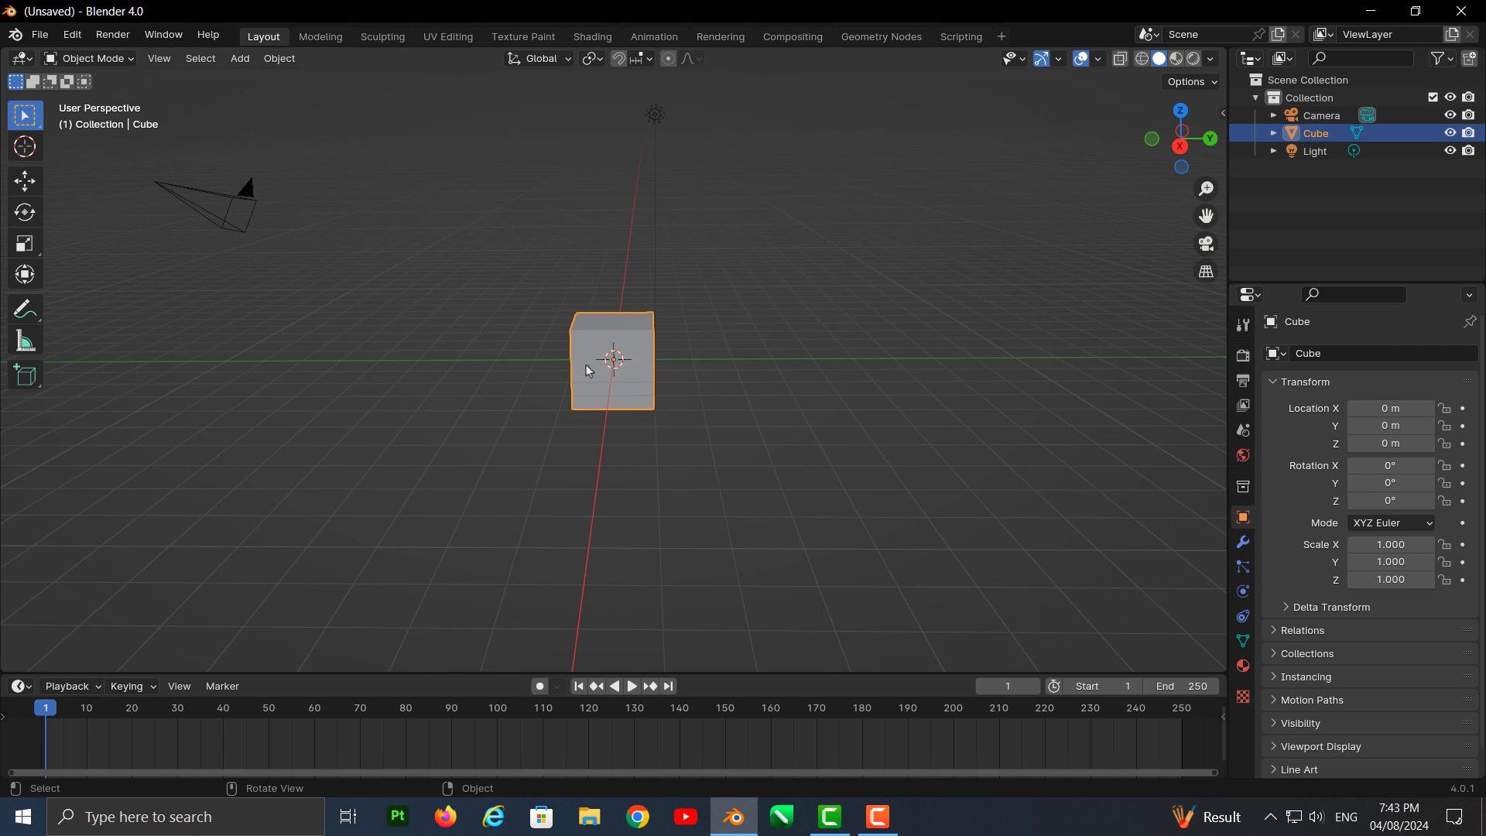
middle_drag(601, 356, 812, 470)
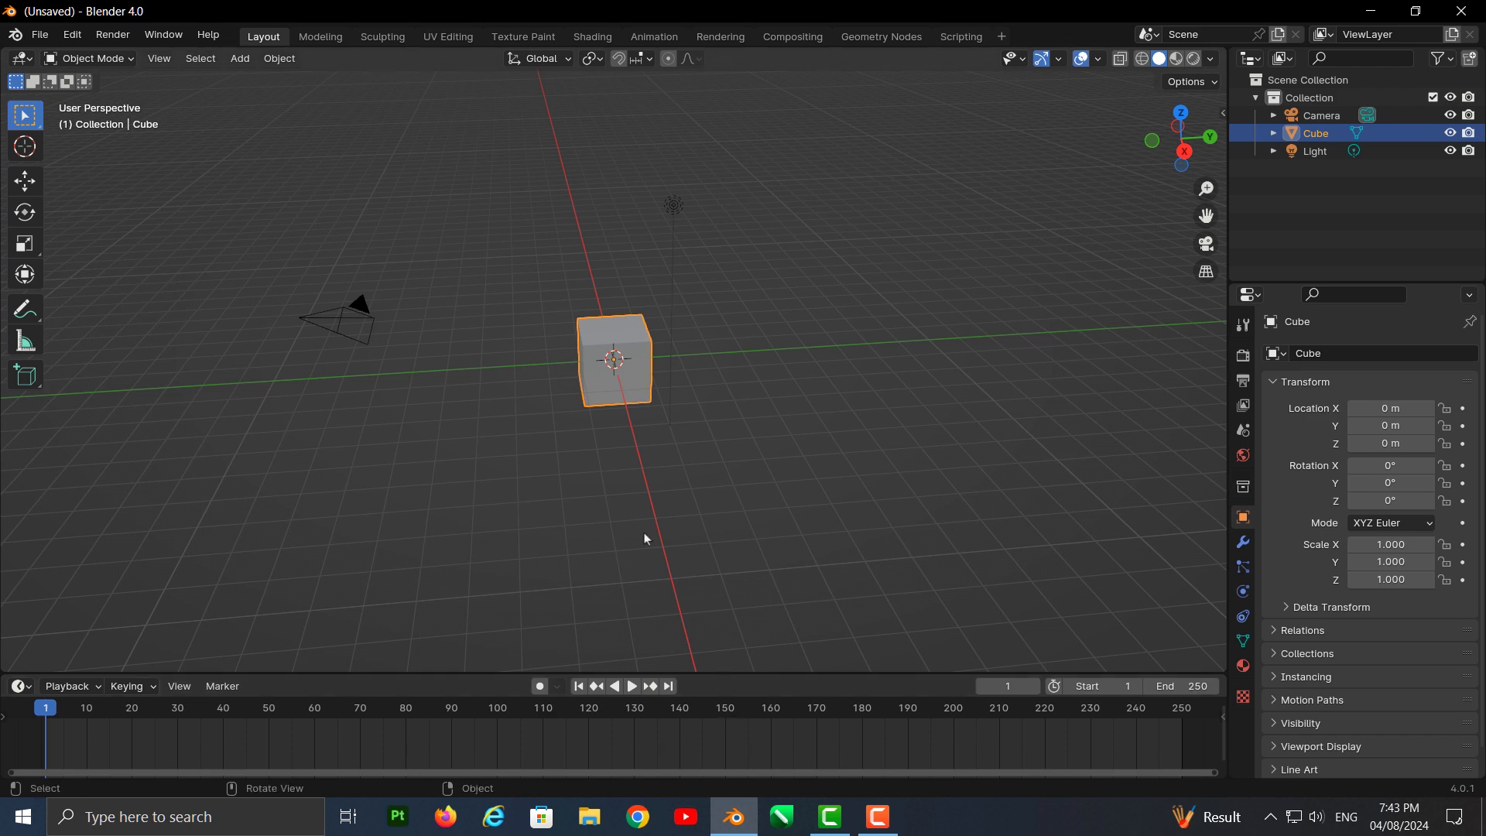
Move the cube along the Y axis to about -10.3 m and insert a Location, Rotation & Scale keyframe at frame 1
click(619, 403)
click(25, 181)
drag(695, 357, 334, 388)
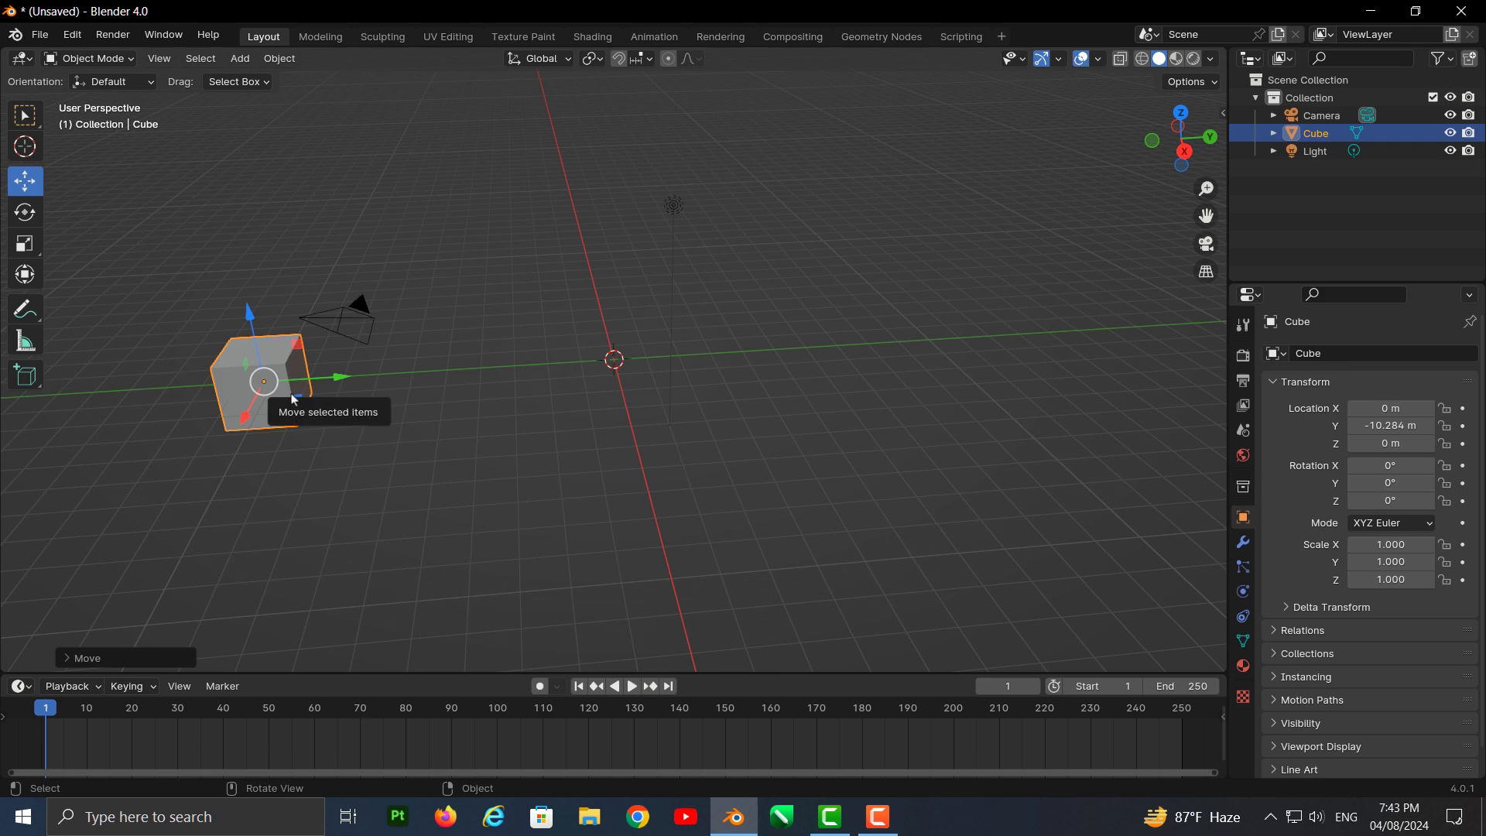
key(i)
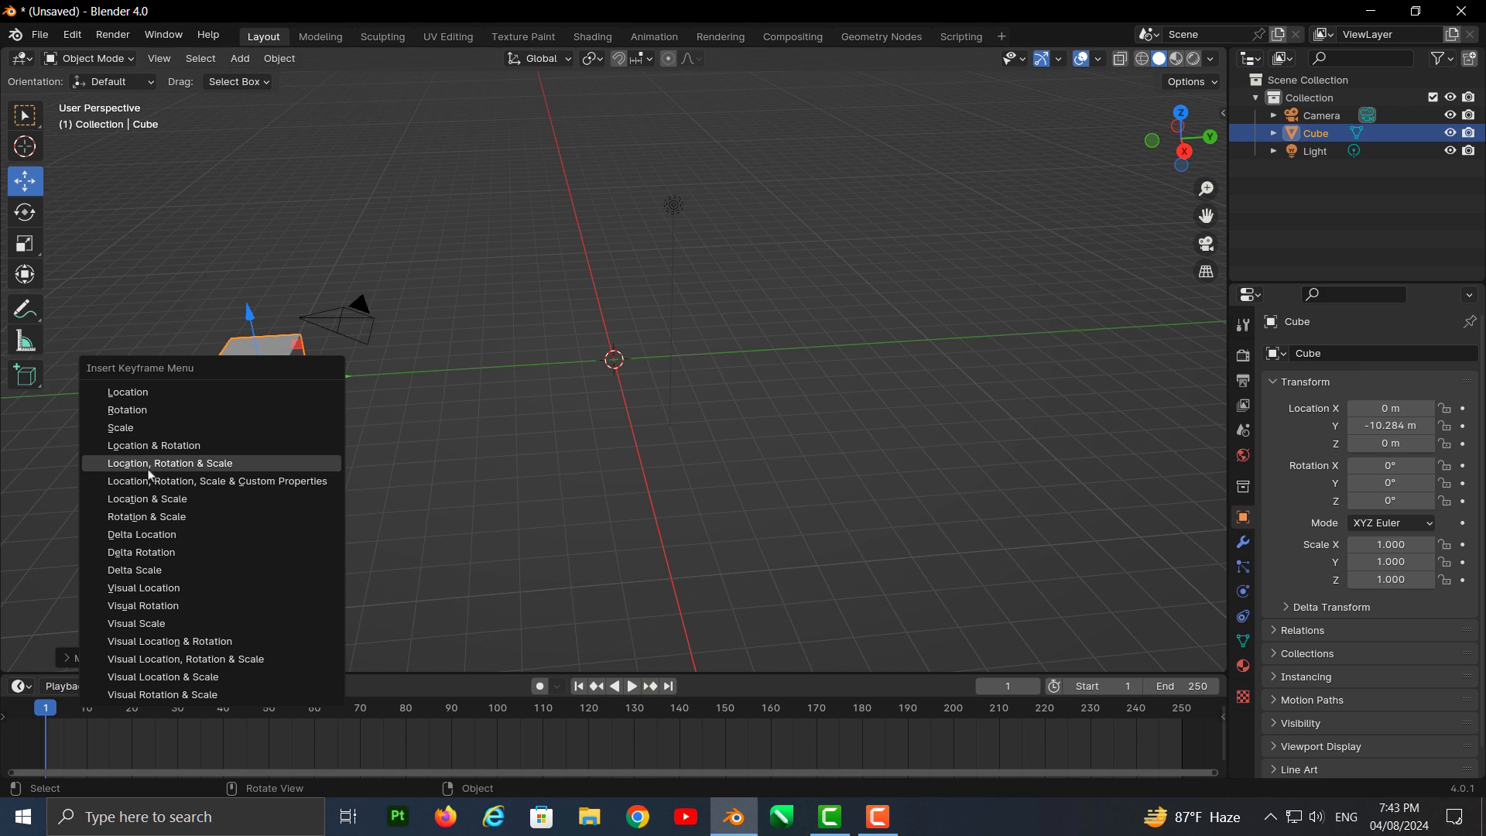
click(170, 463)
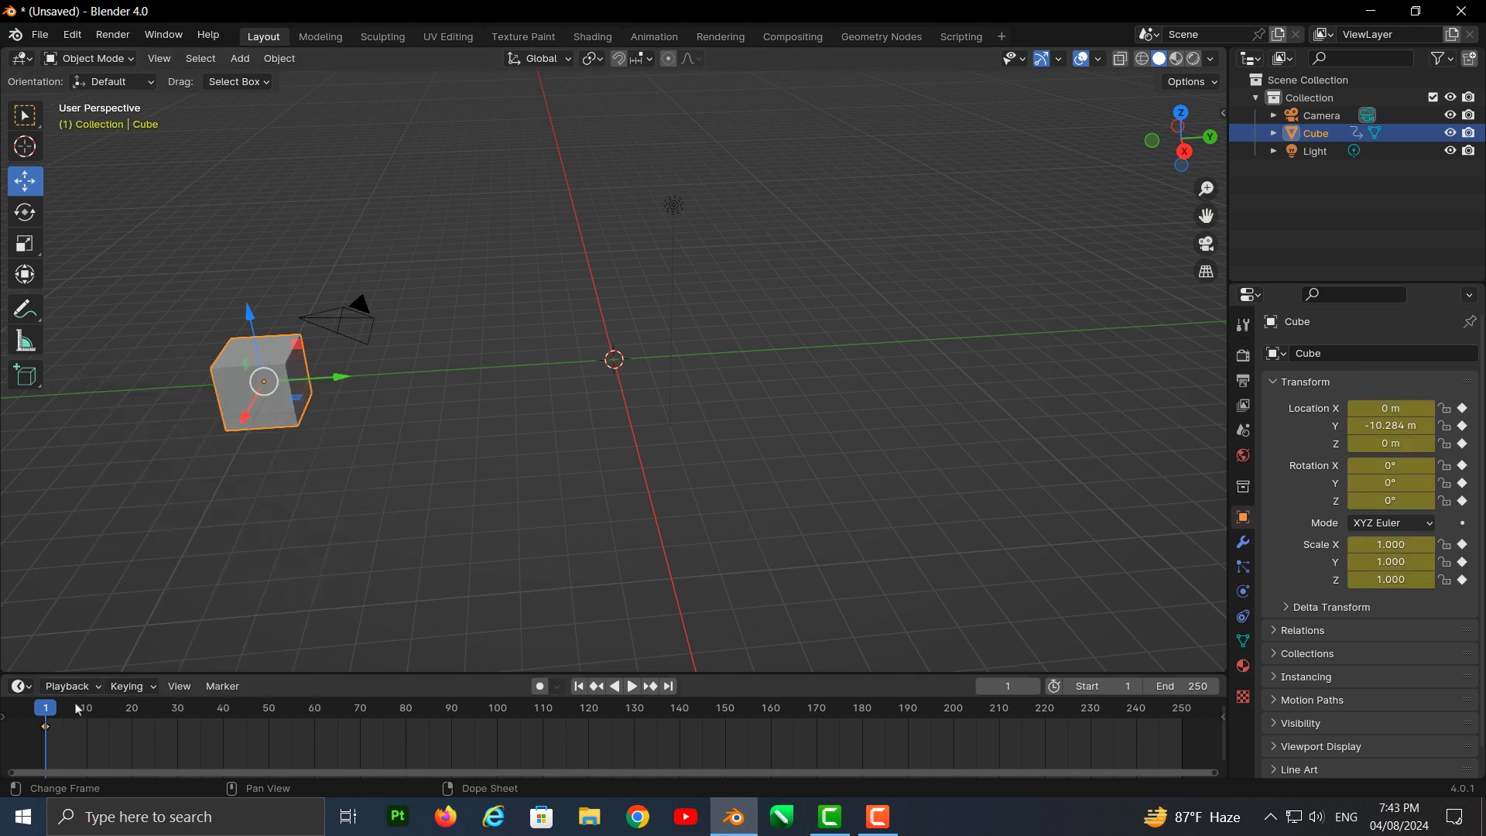
At frame 40, move the cube along the Y axis to about 0.52 m and insert a keyframe for its location, rotation and scale
drag(52, 718, 222, 717)
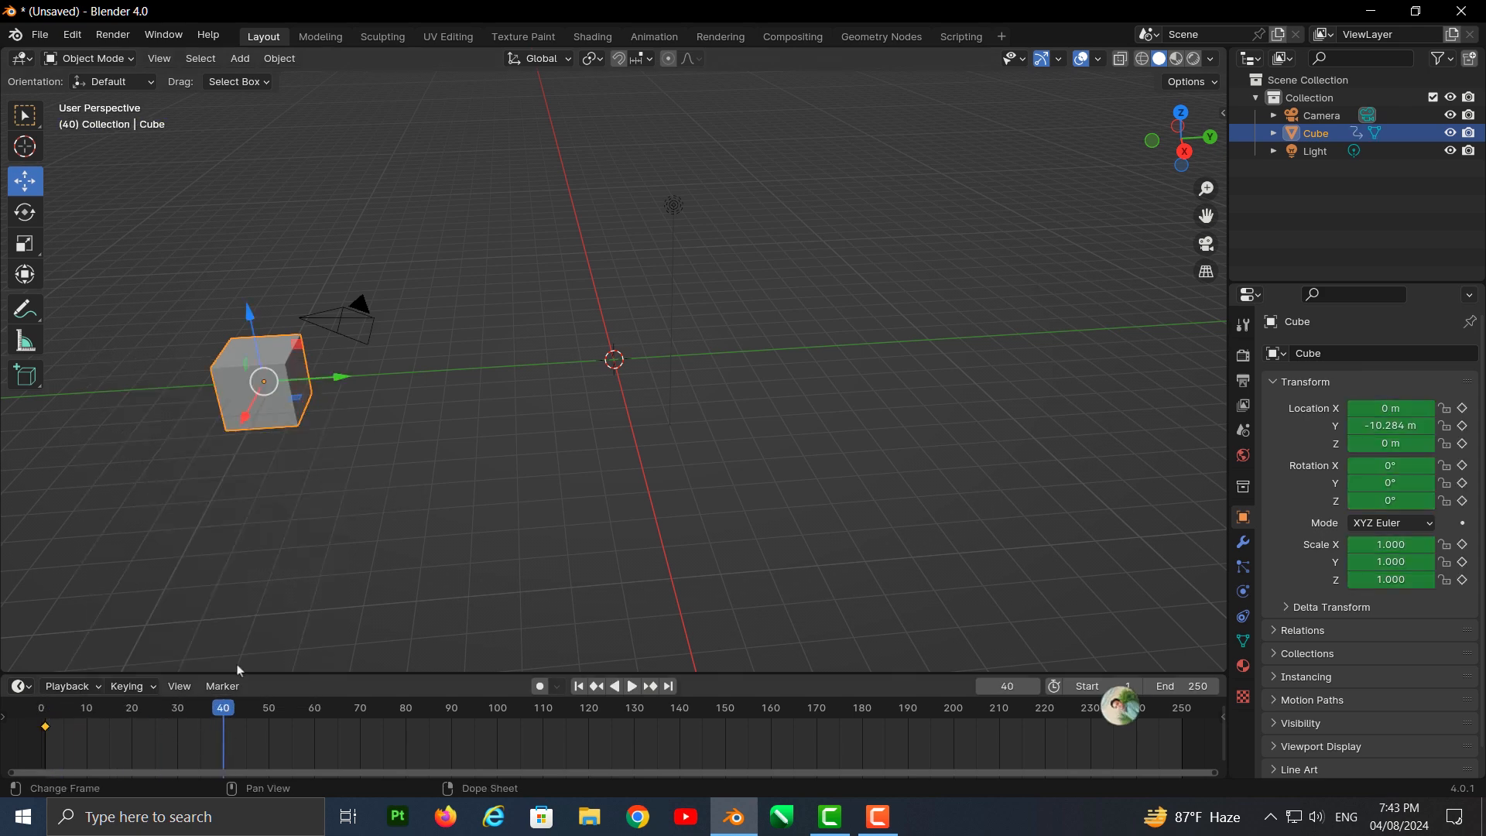
drag(341, 378, 719, 391)
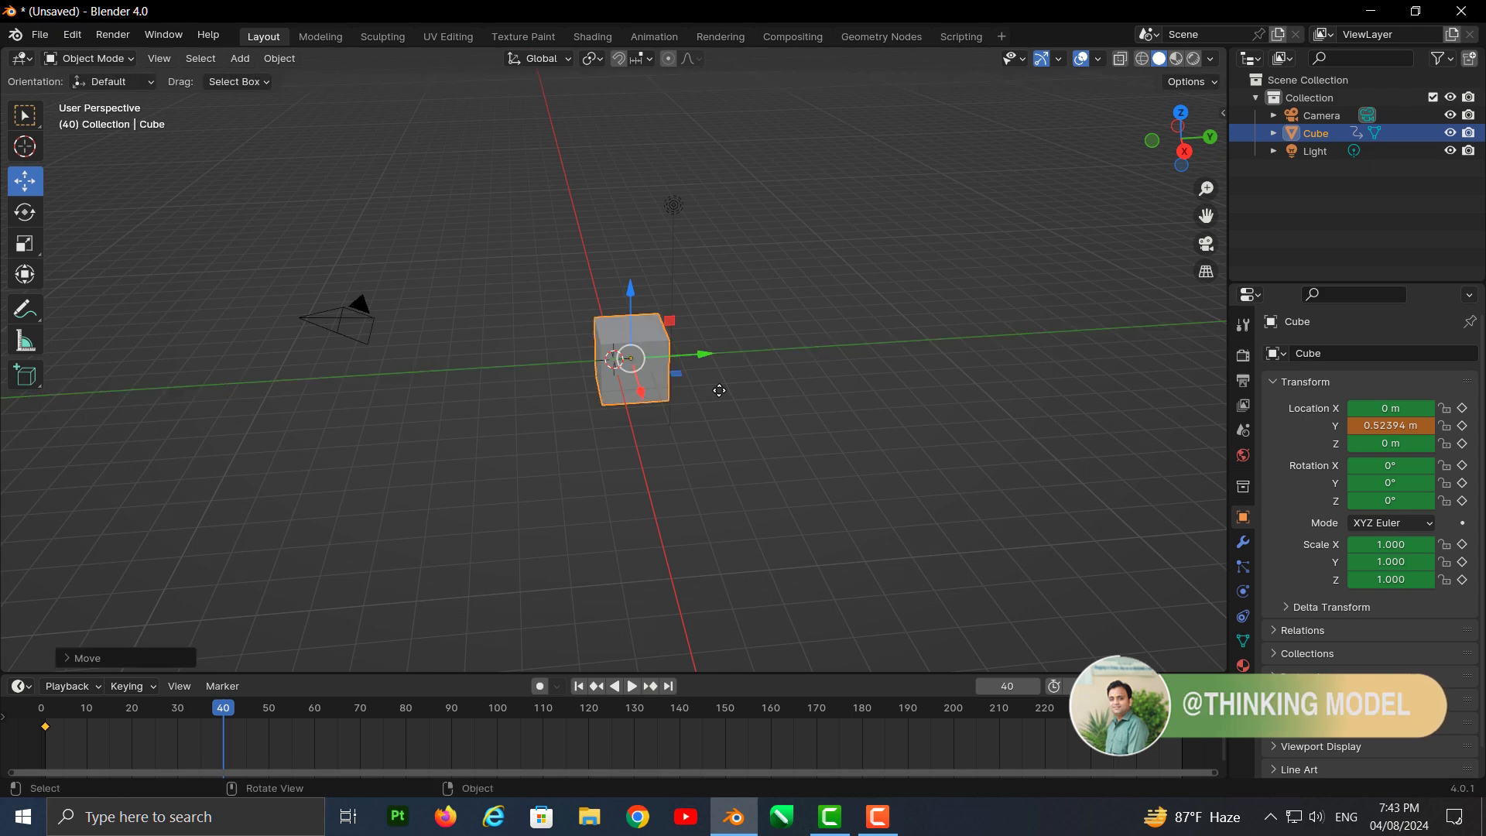
key(i)
click(719, 391)
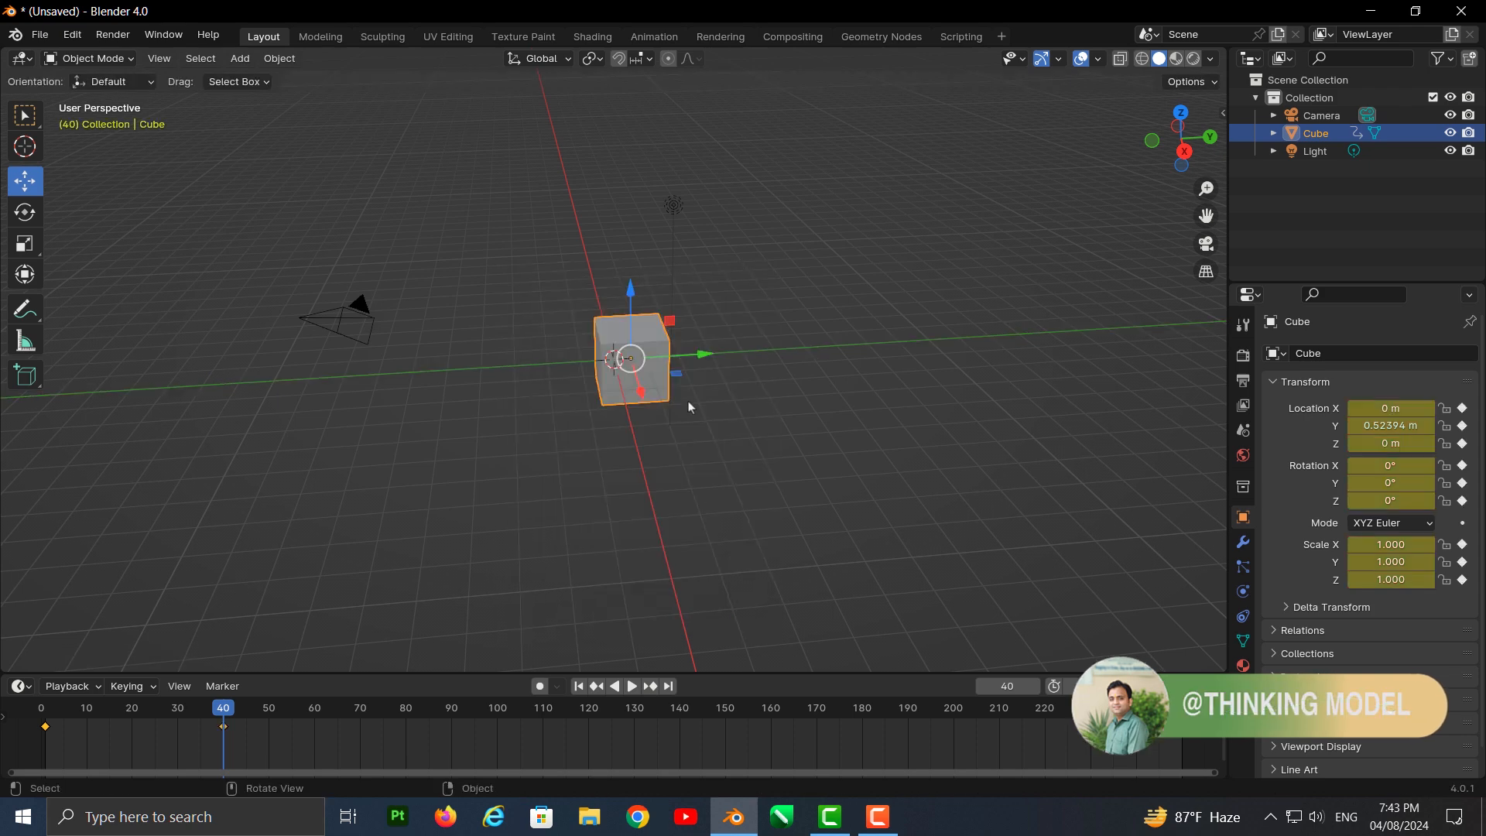
Play back the cube's animation, stop it and return to frame 0
click(631, 687)
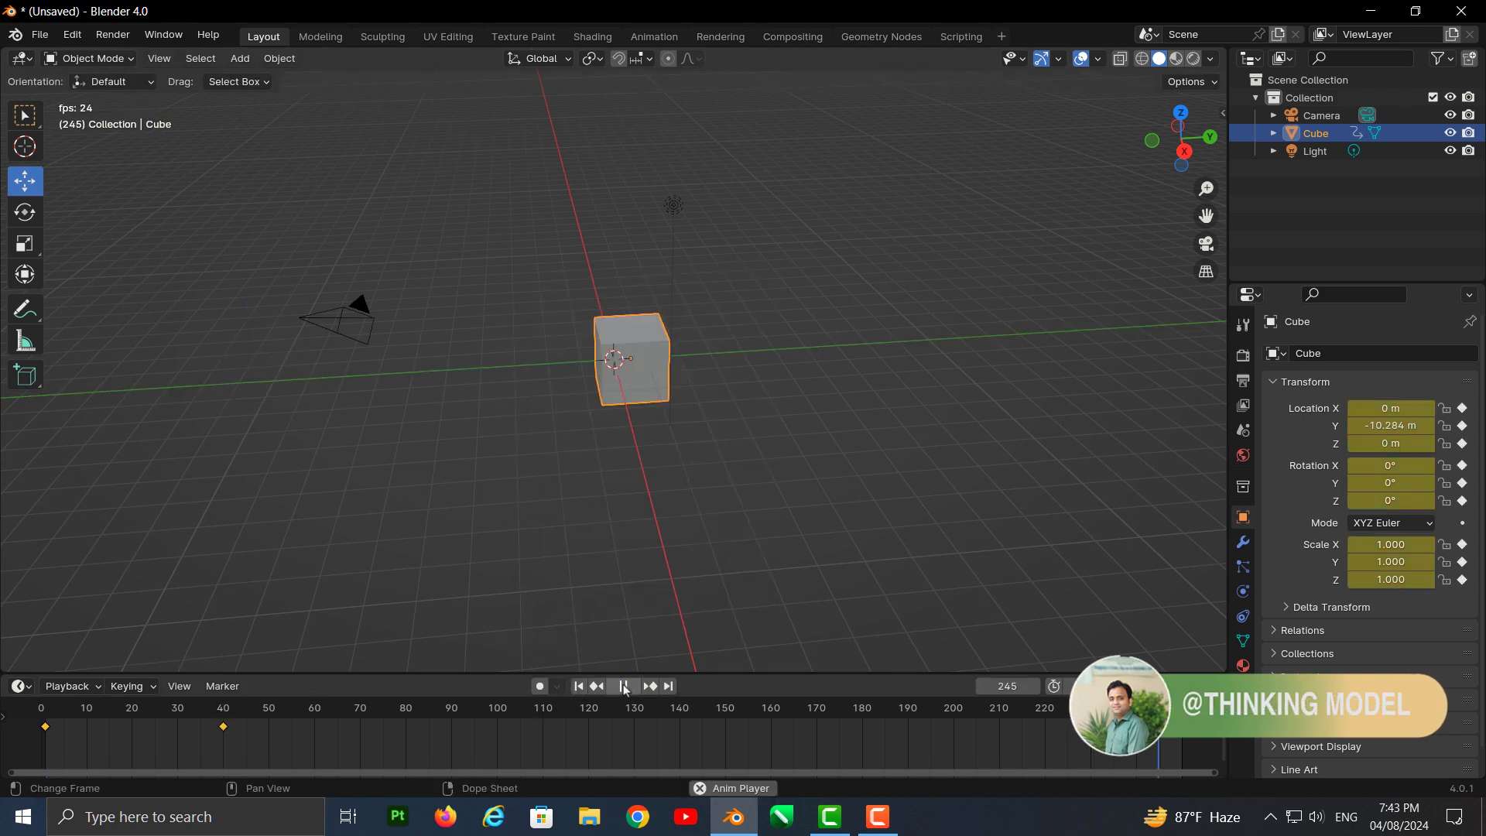
click(624, 688)
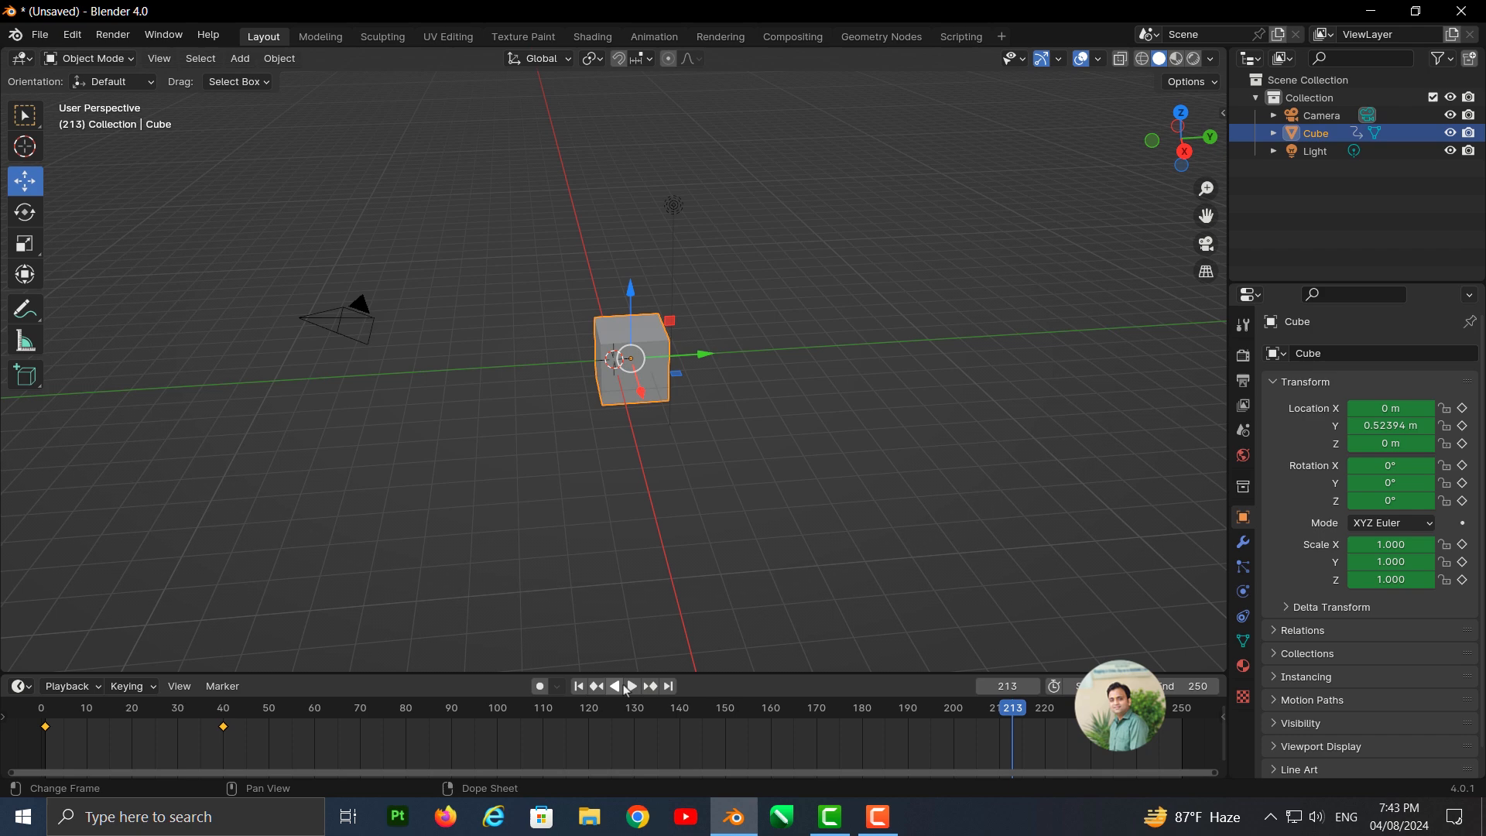
click(579, 689)
drag(44, 711, 46, 743)
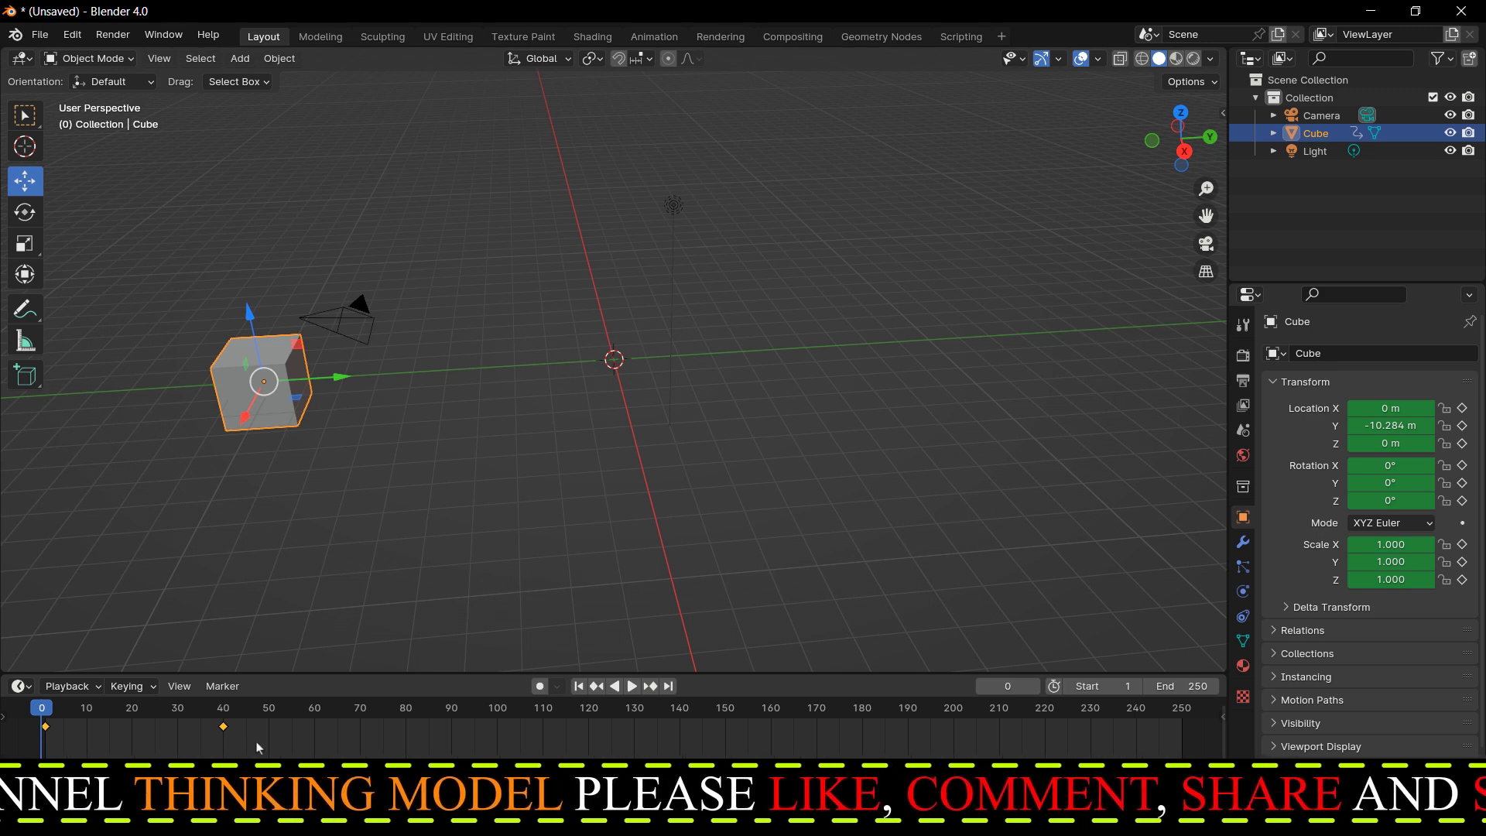
Delete the cube's keyframes at frames 40 and 1
drag(210, 737, 215, 724)
key(Delete)
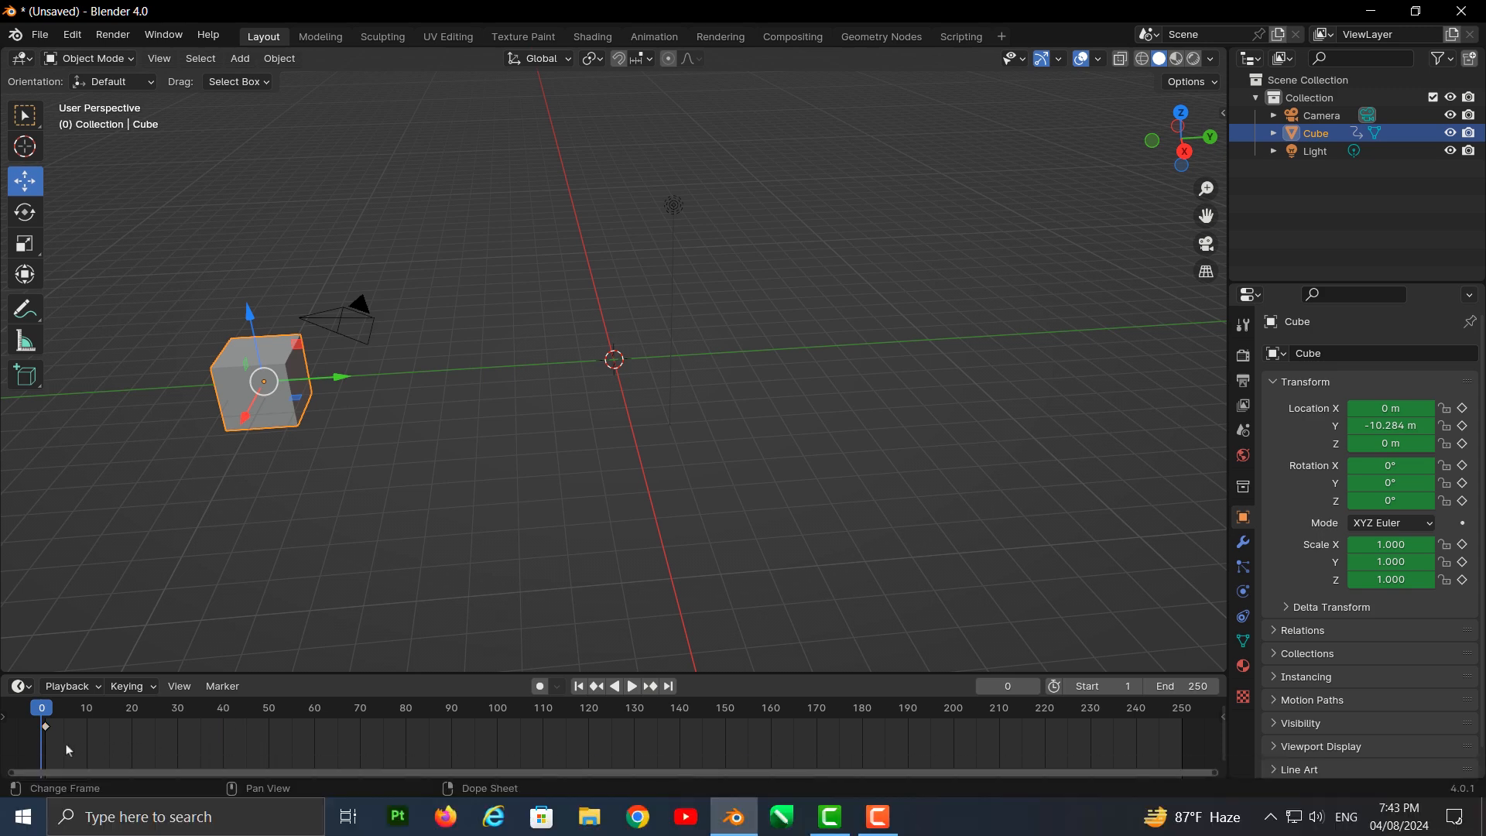
key(Delete)
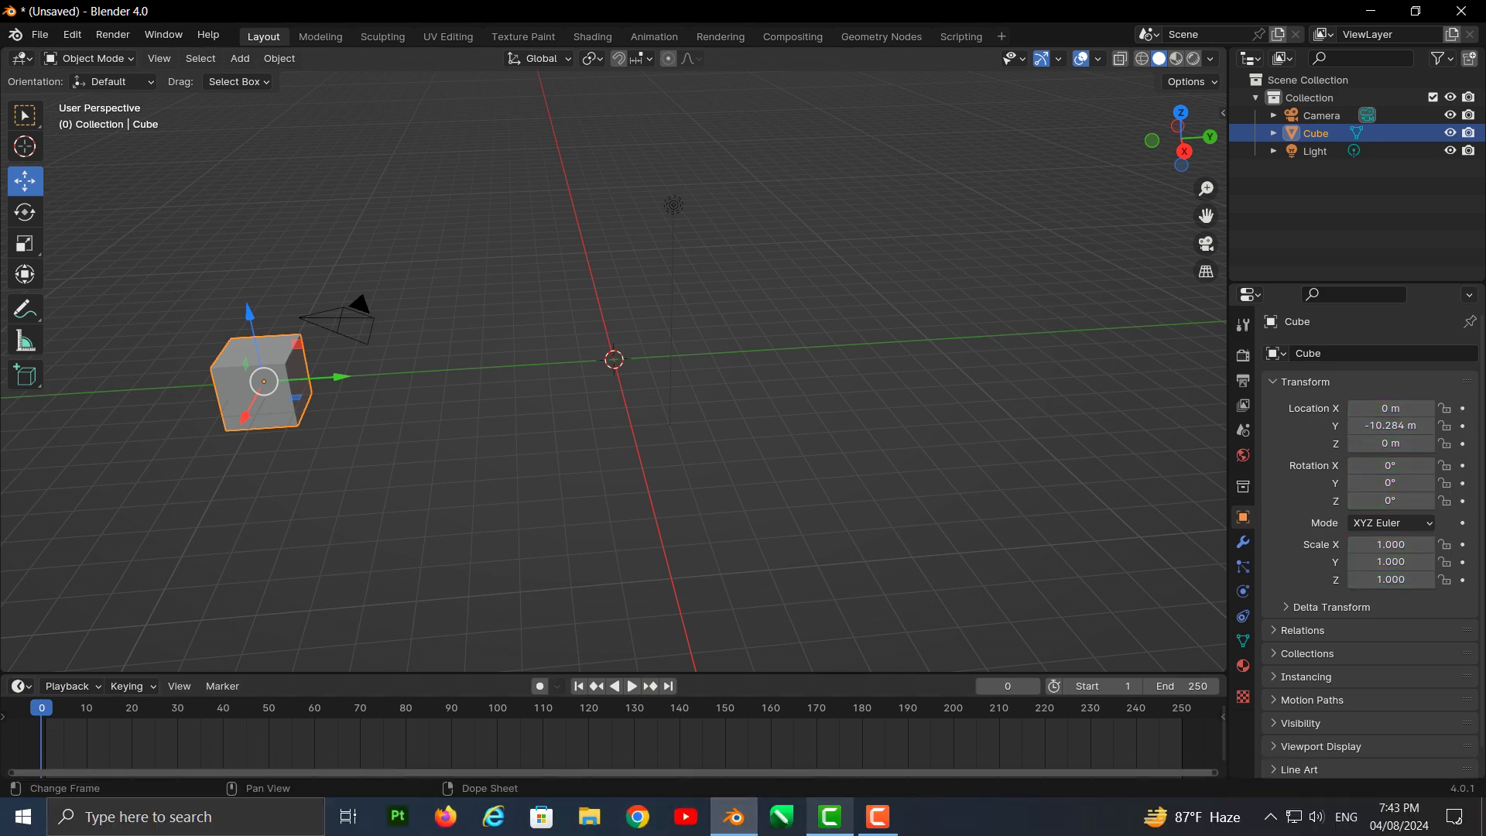
Deselect the cube and toggle the 3D viewport's tool shelf, leaving it hidden
click(878, 817)
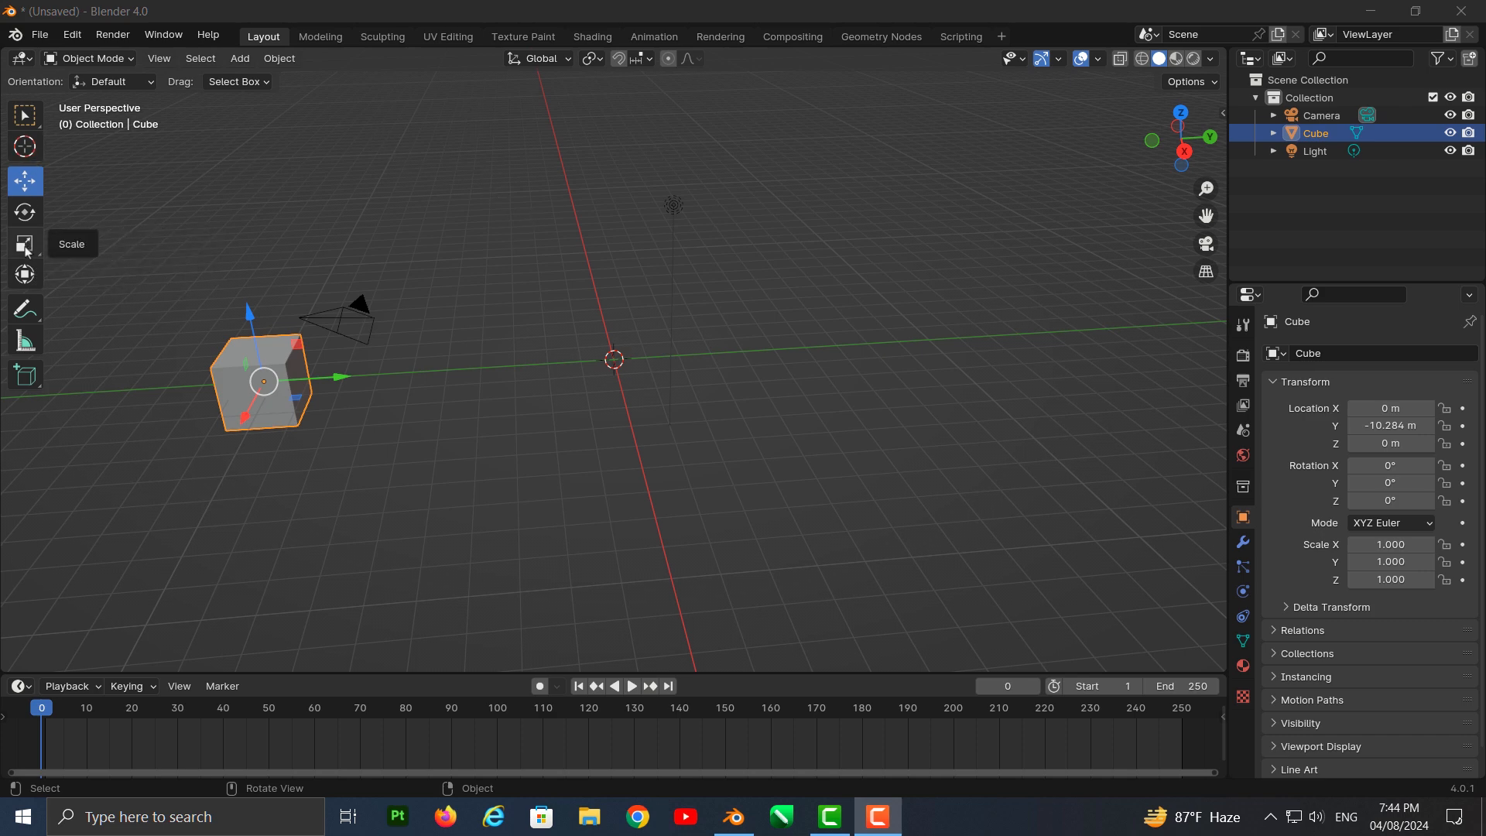
click(54, 204)
key(t)
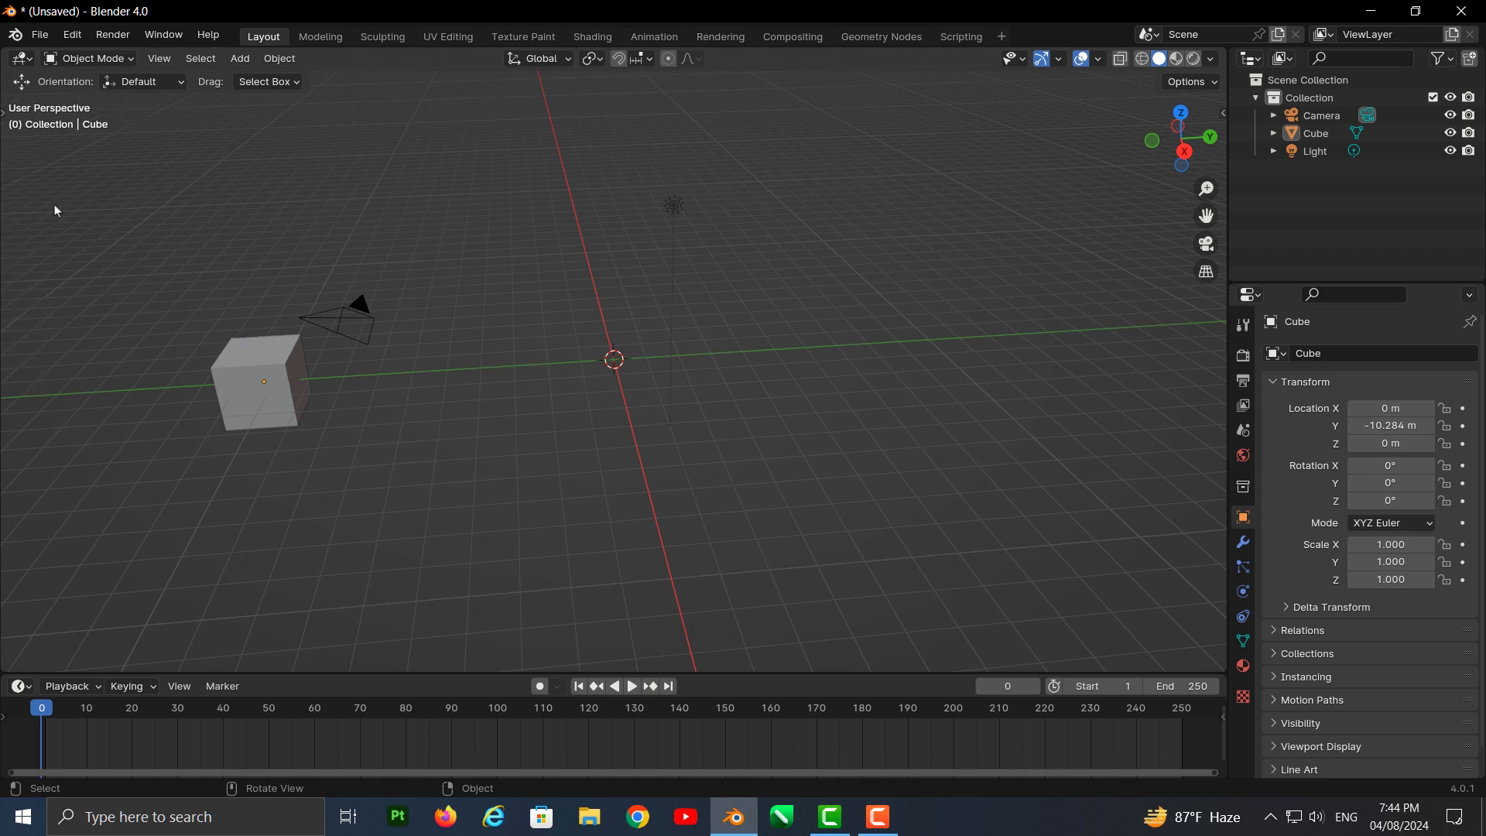
key(t)
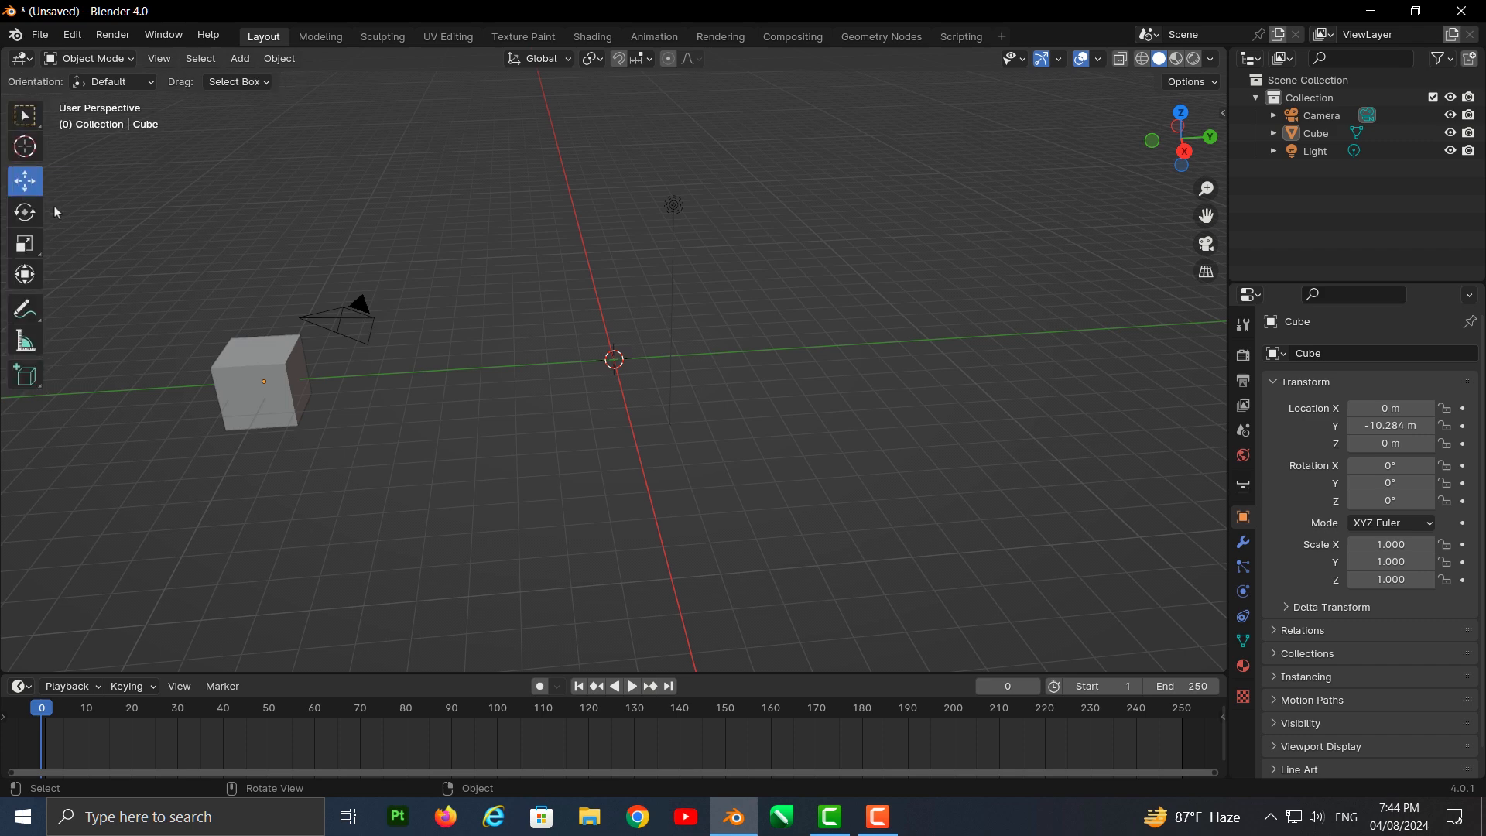
key(t)
key(t)
key(t)
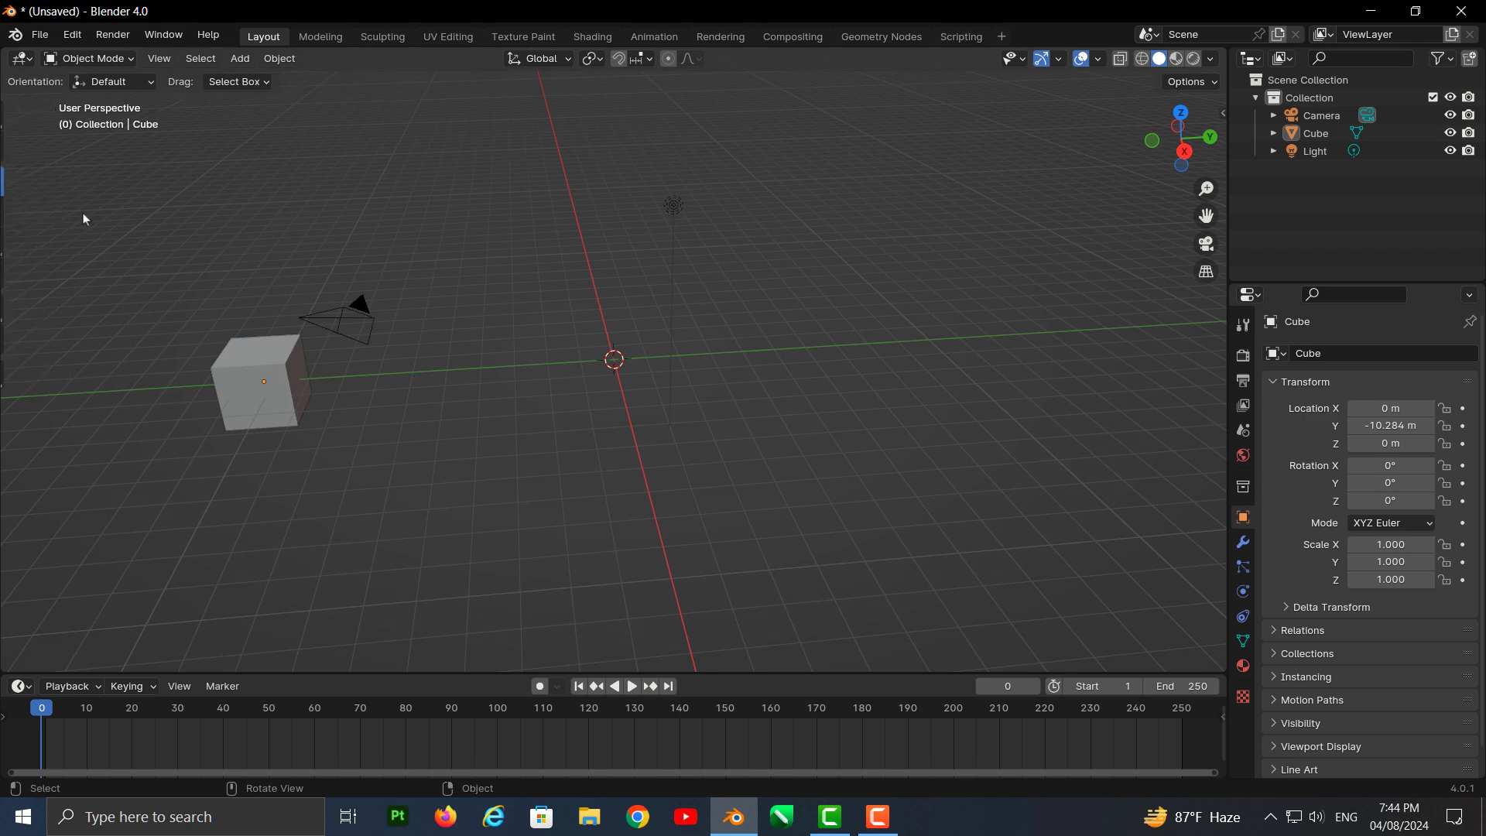
Show the 3D viewport's sidebar and review its Create, Edit, View, Tool and Item pages
key(n)
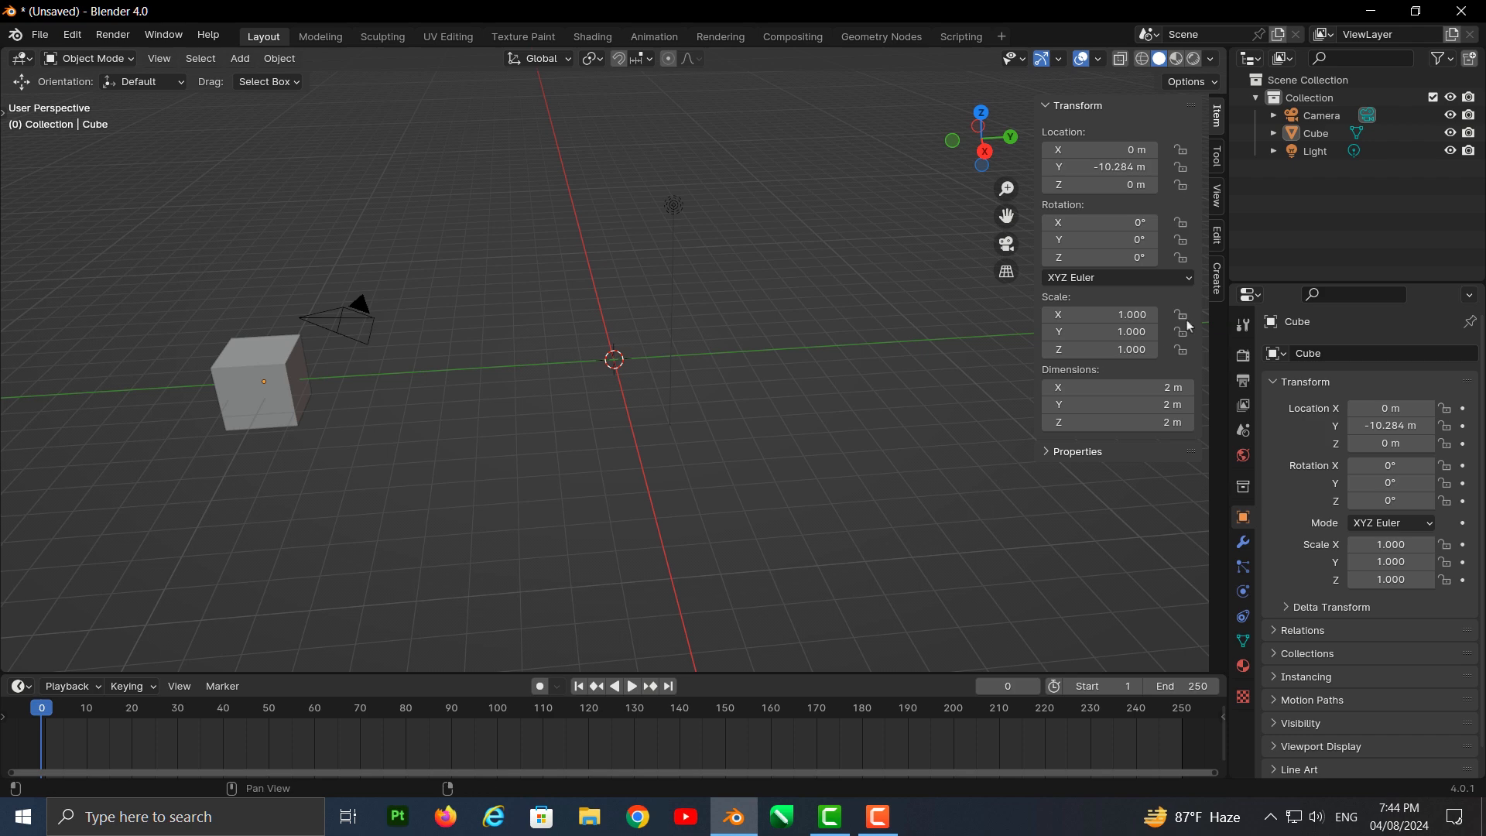
click(1218, 283)
click(1219, 235)
click(1220, 203)
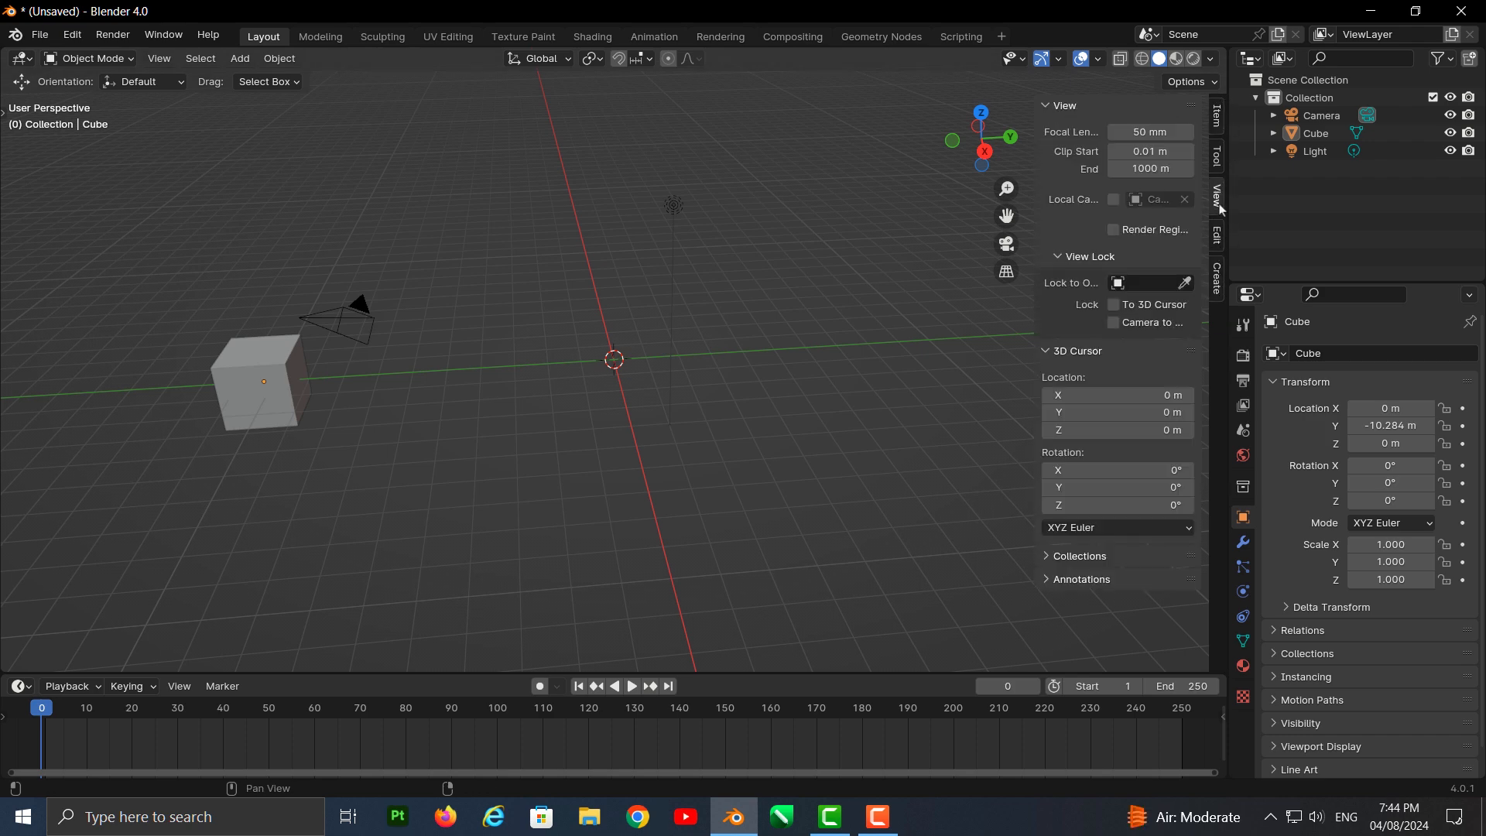
click(1217, 158)
click(1218, 117)
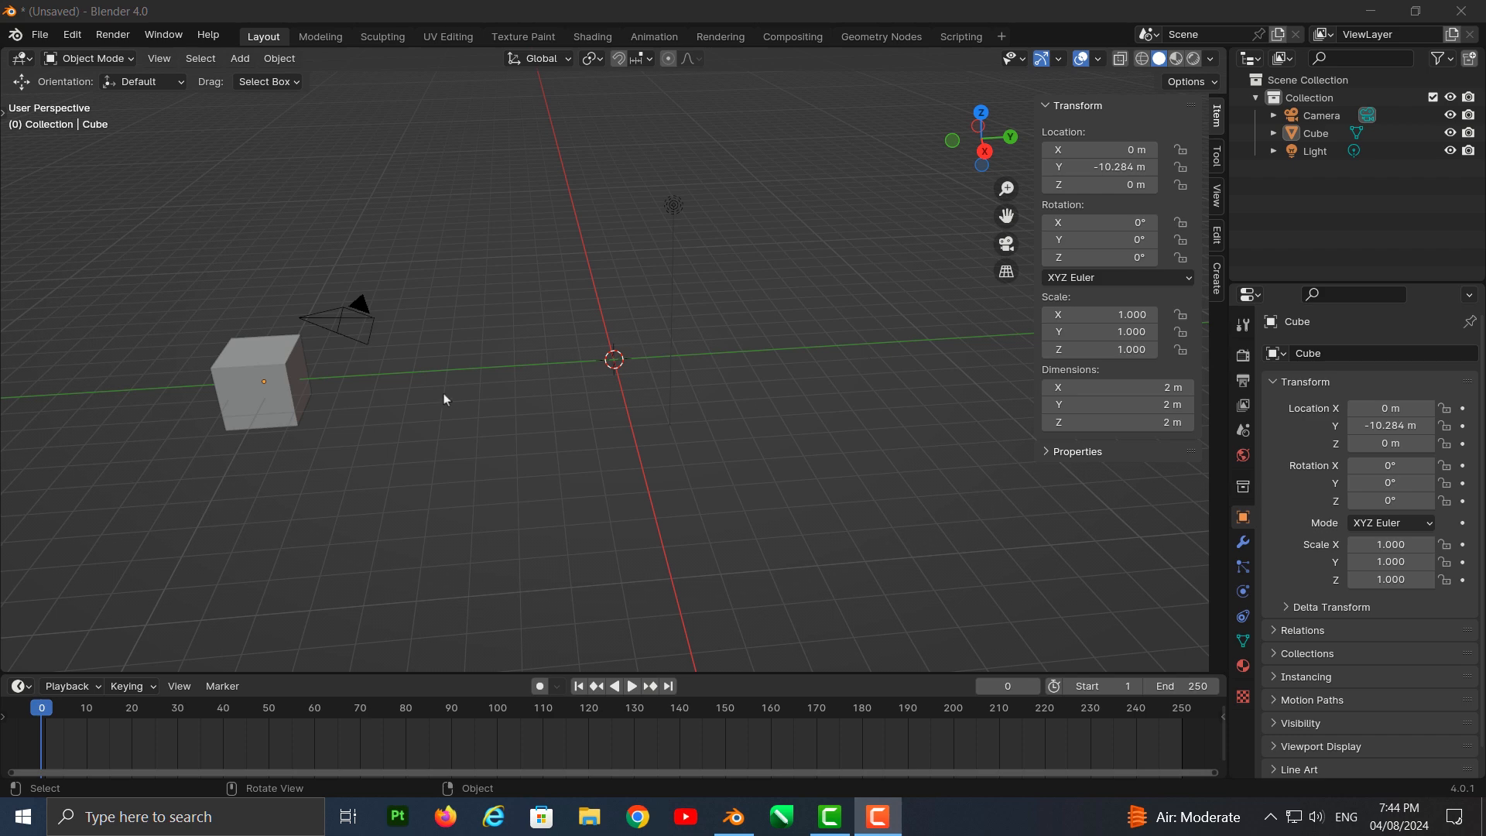
Undo the keyframe deletions, both keyframes and the cube's moves, back to its original position at the world origin
click(873, 466)
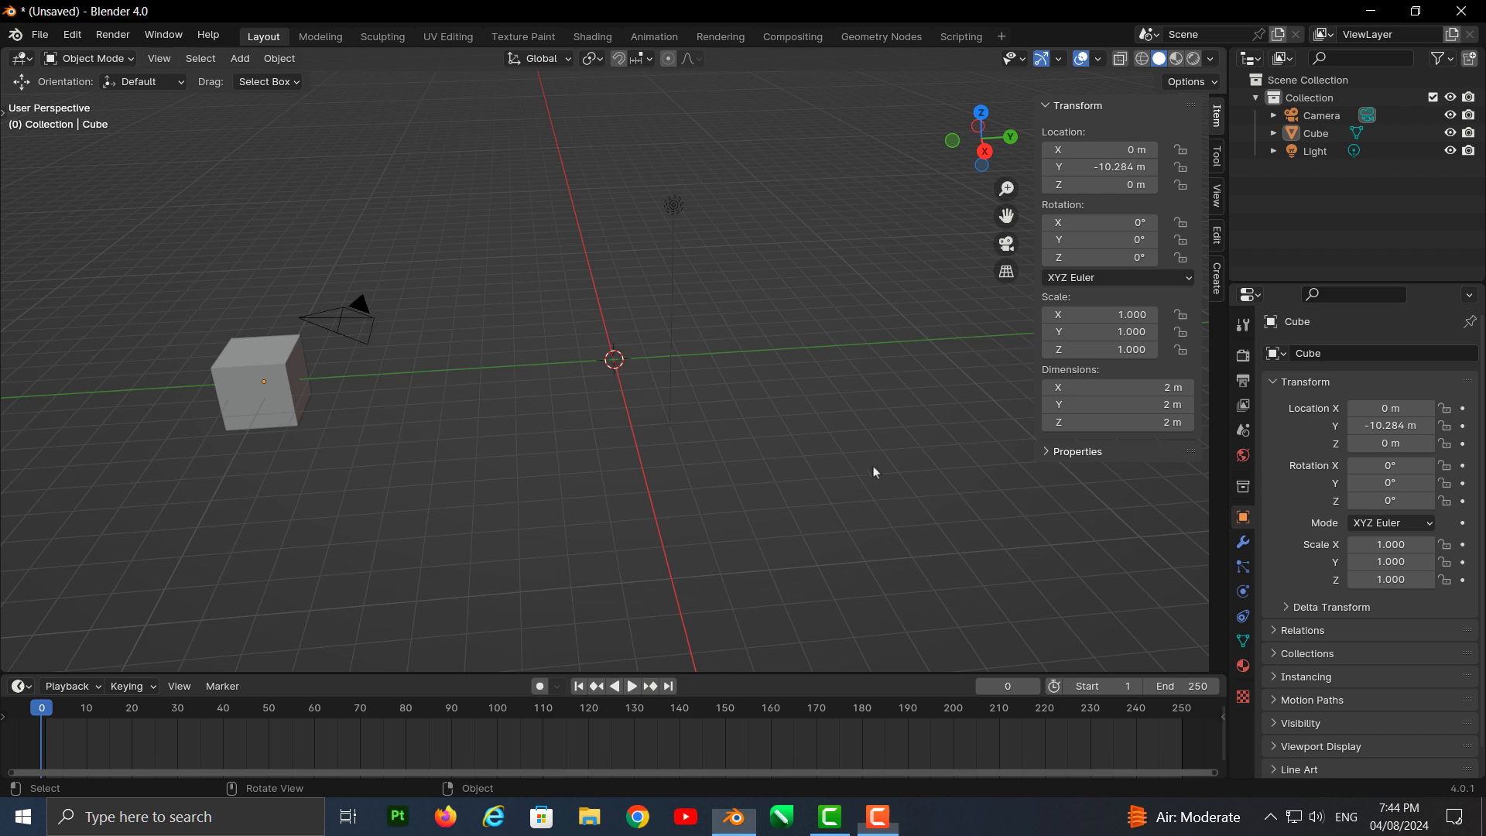
key(ctrl+z)
key(ctrl+z)
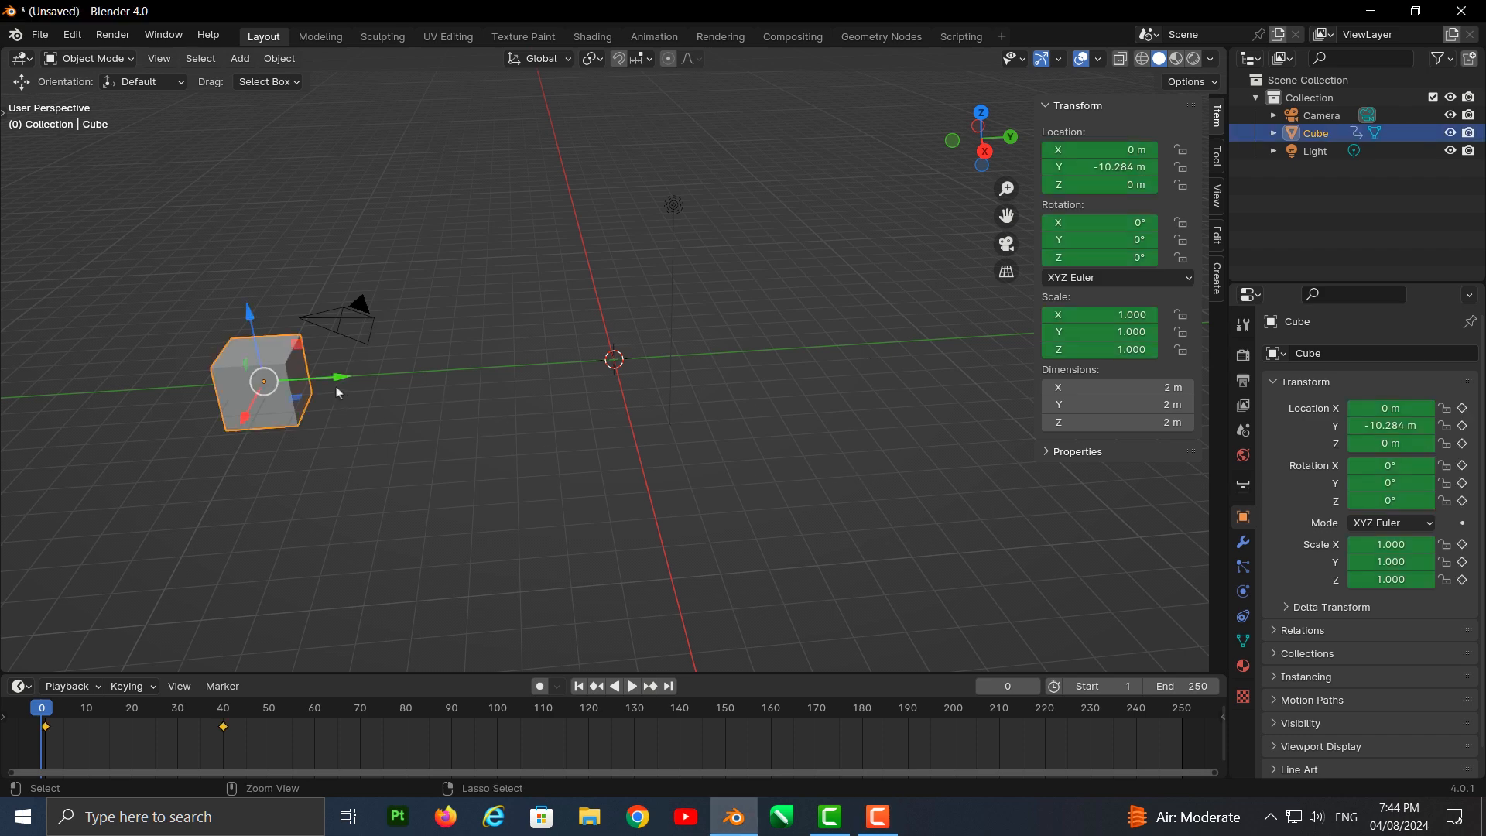
key(ctrl+z)
key(ctrl+z)
key(ctrl+z)
key(ctrl+z)
key(ctrl+z)
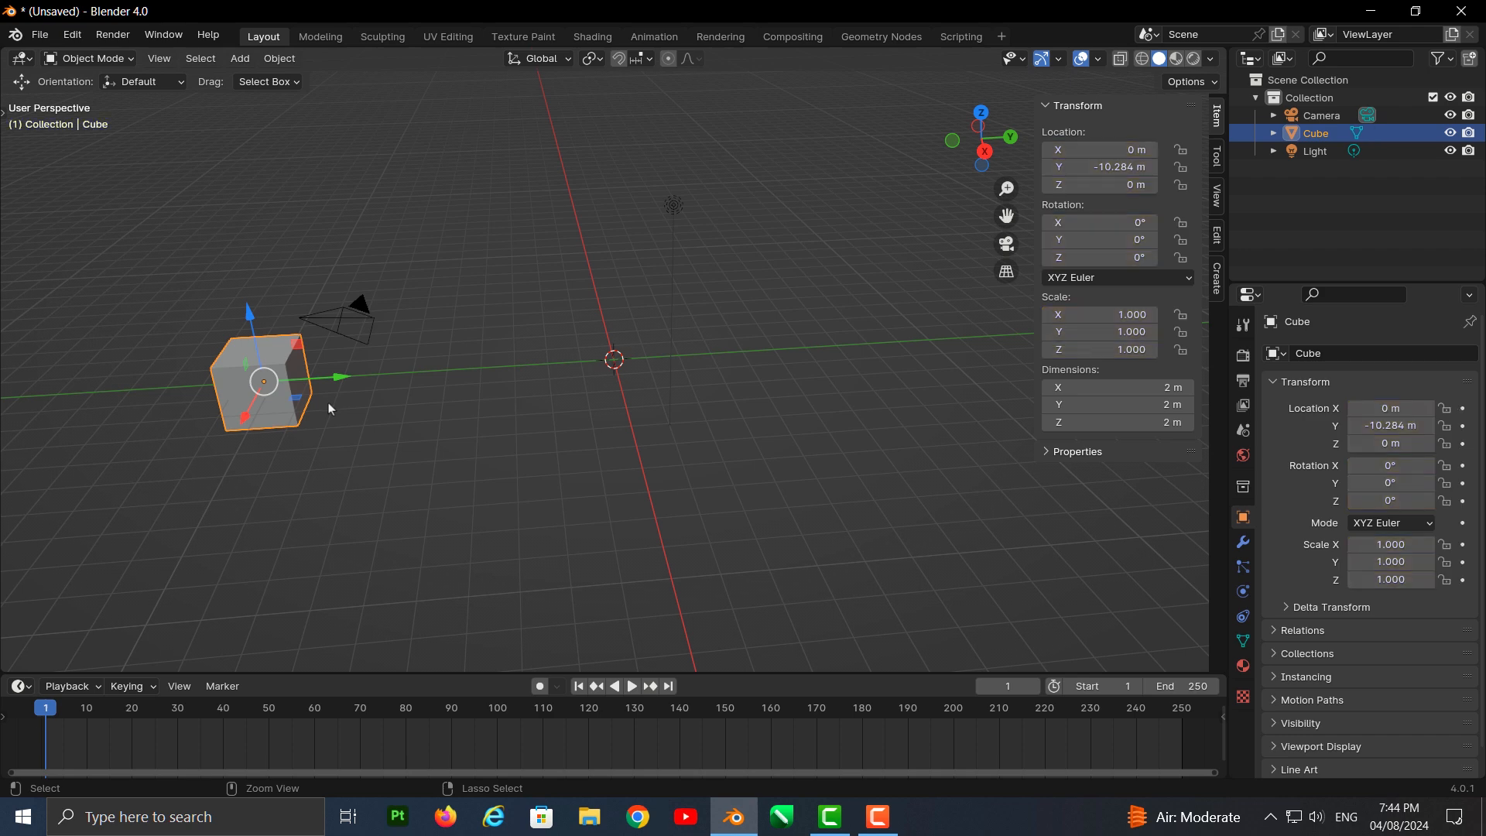
key(ctrl+z)
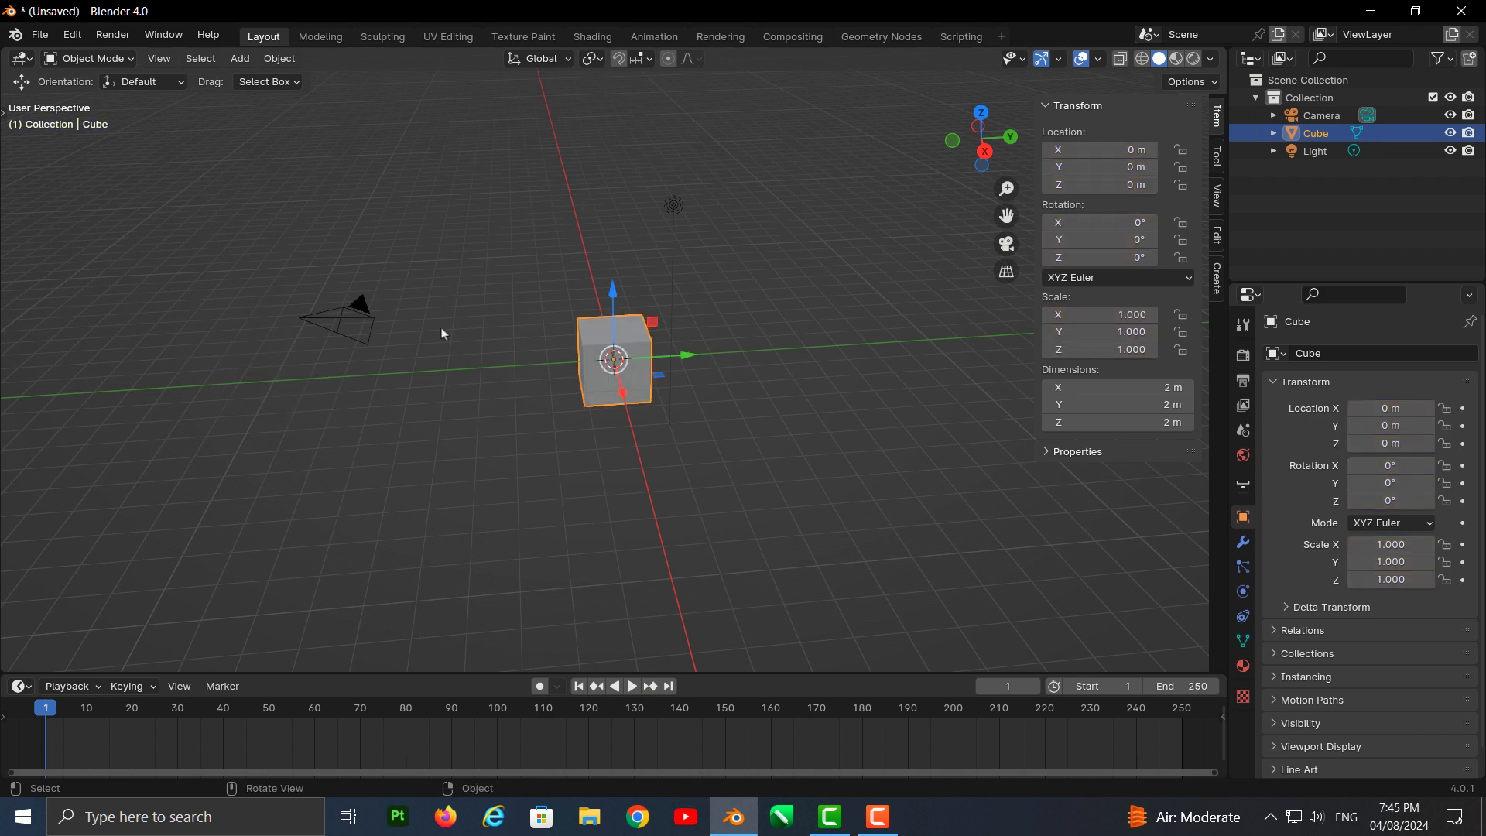
Examine the object categories available for adding to the scene, including the mesh primitives
key(shift+a)
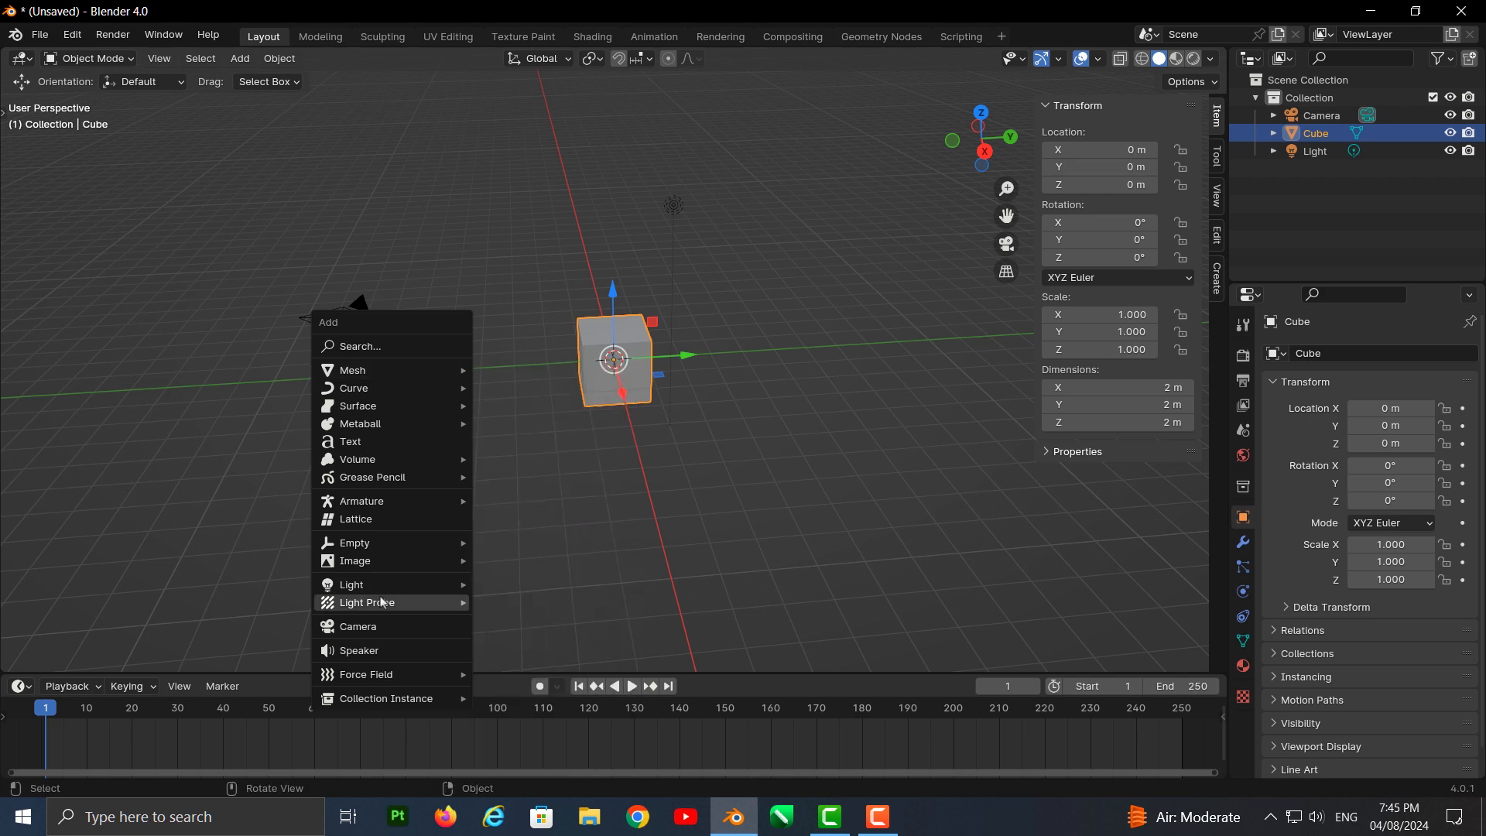
click(147, 189)
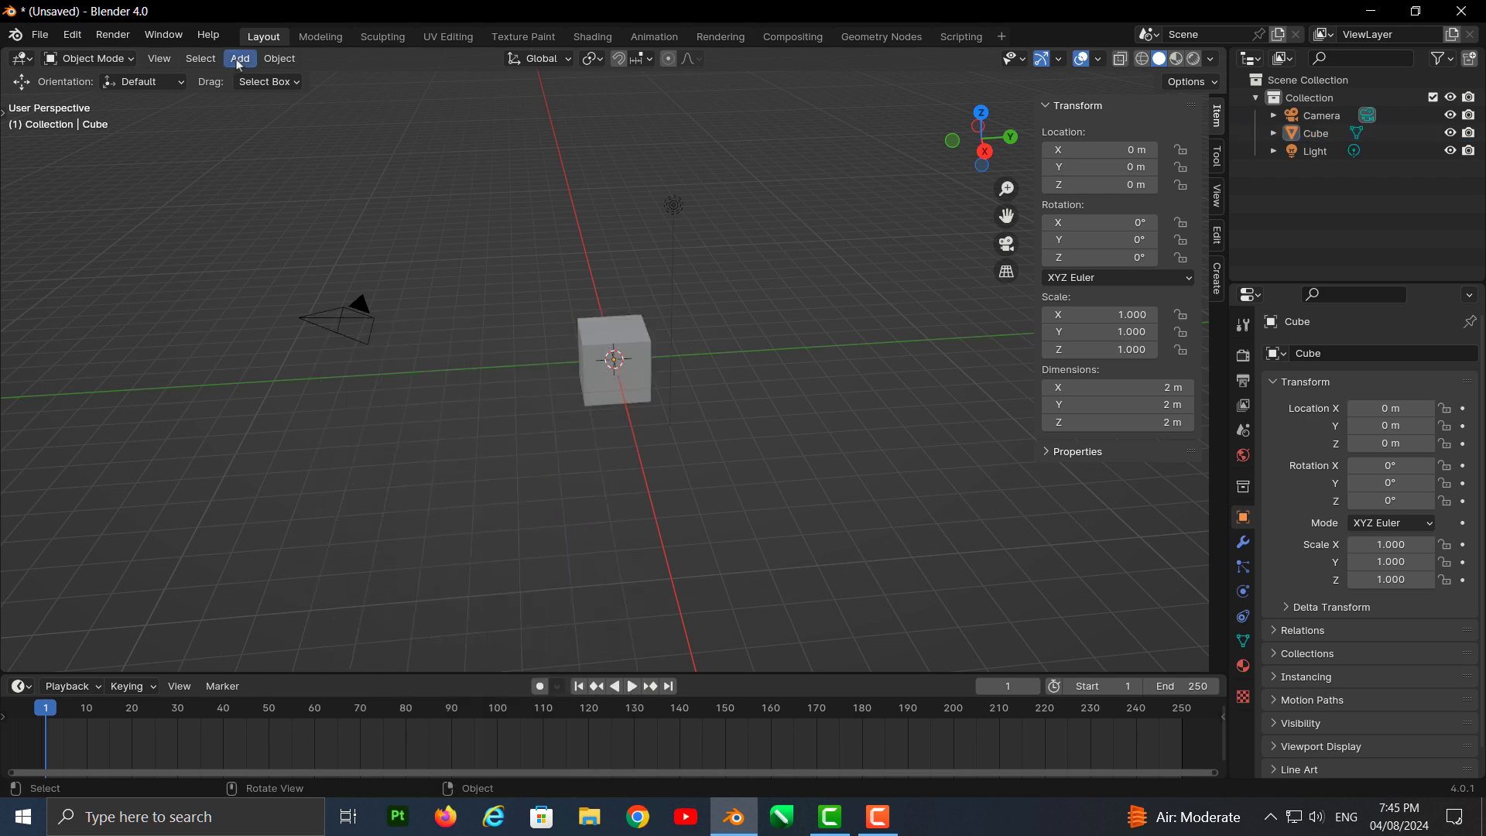
click(240, 58)
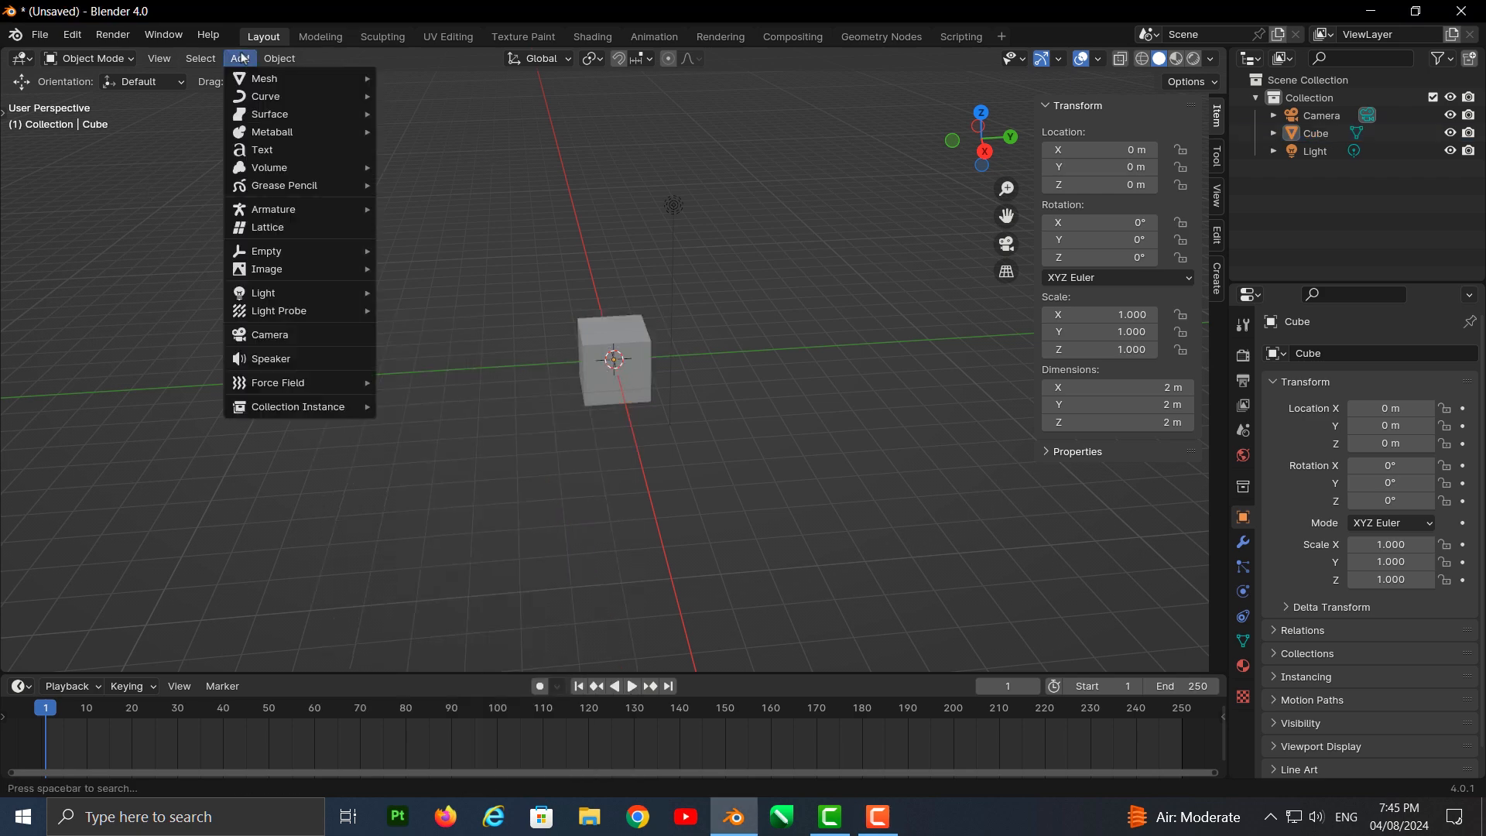
mouse_move(282, 61)
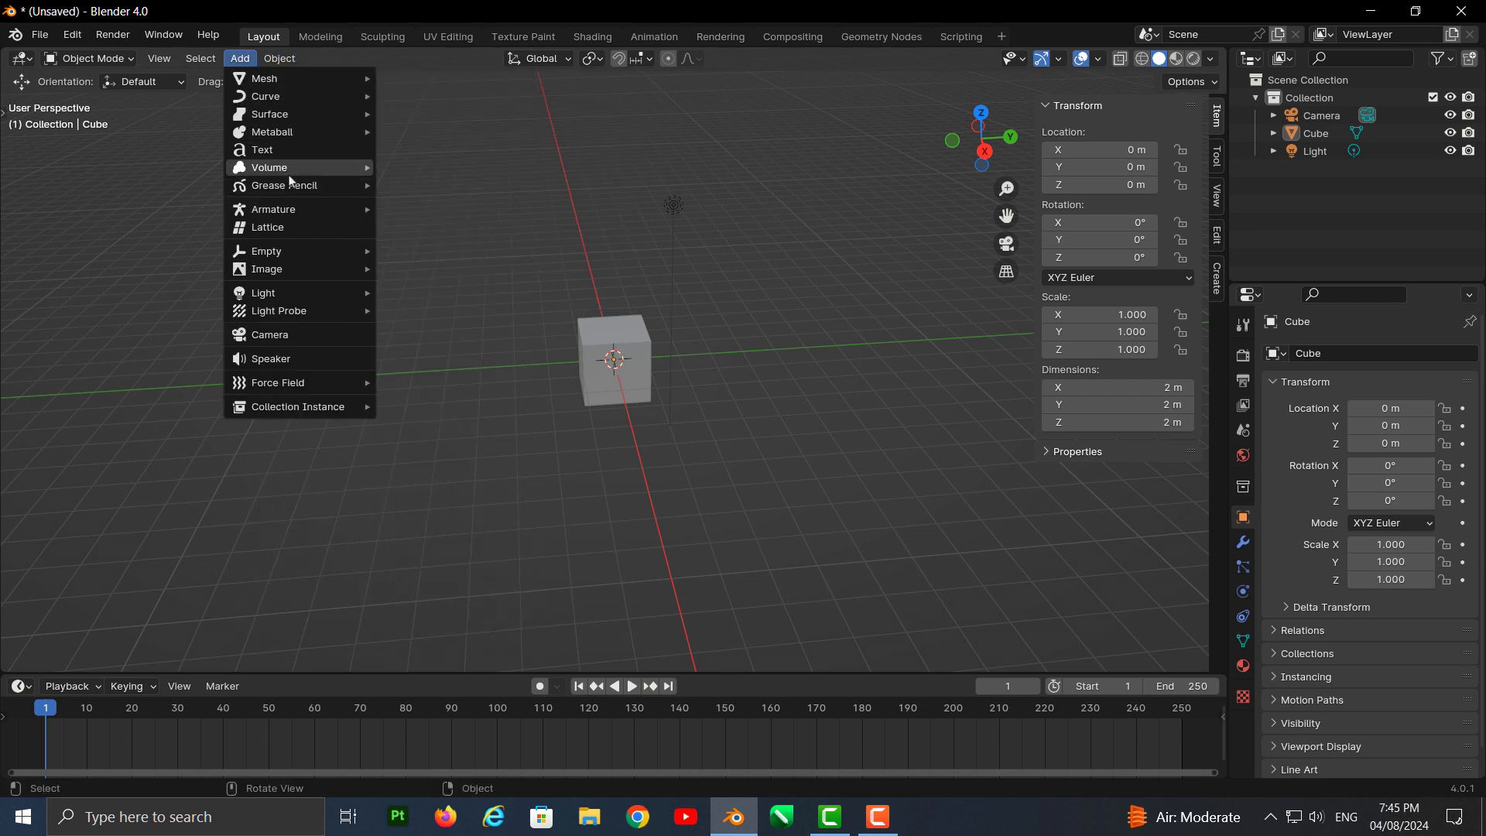
click(163, 281)
key(shift+a)
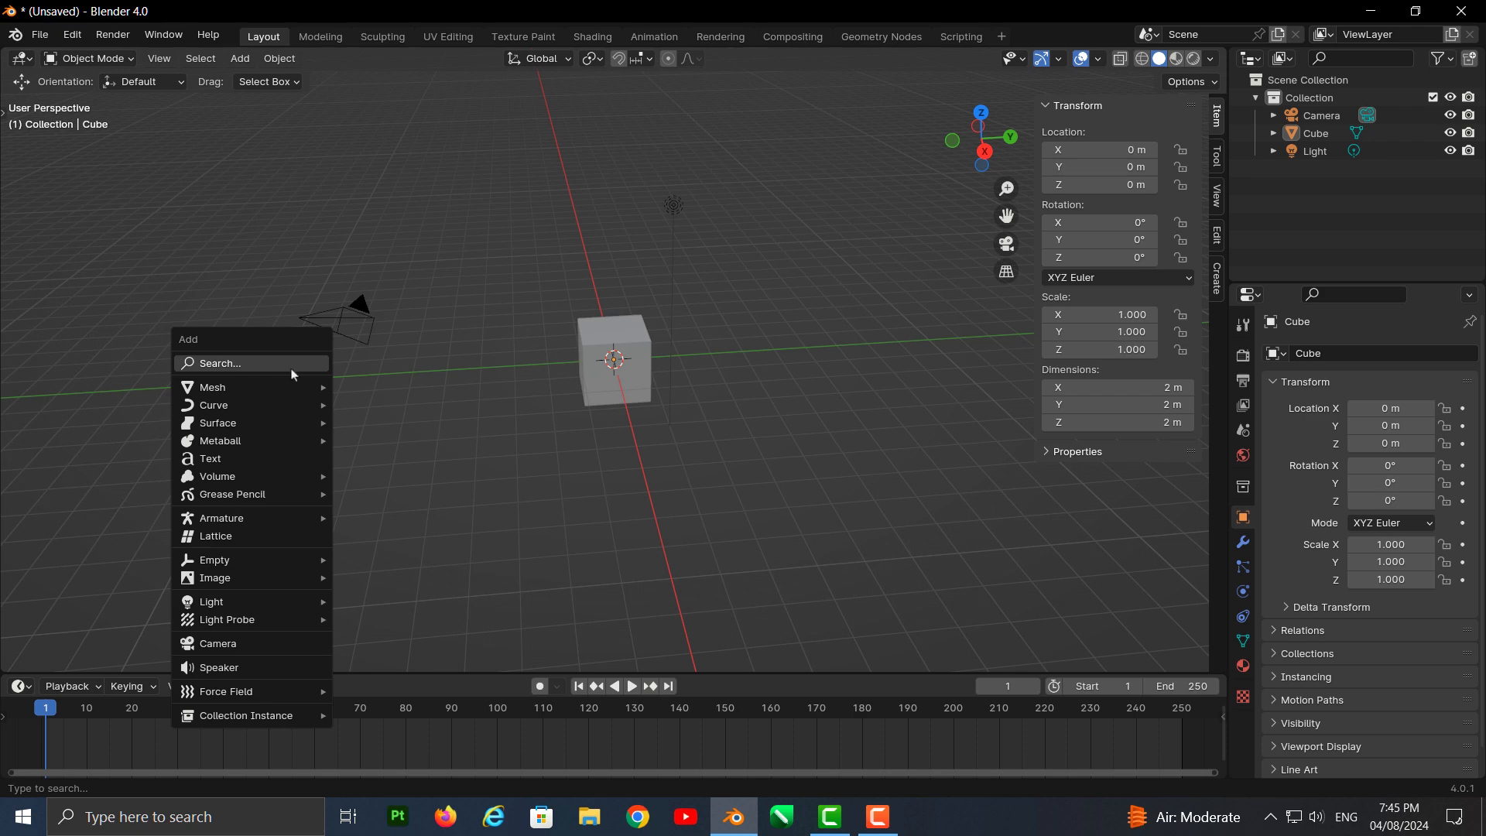
mouse_move(264, 390)
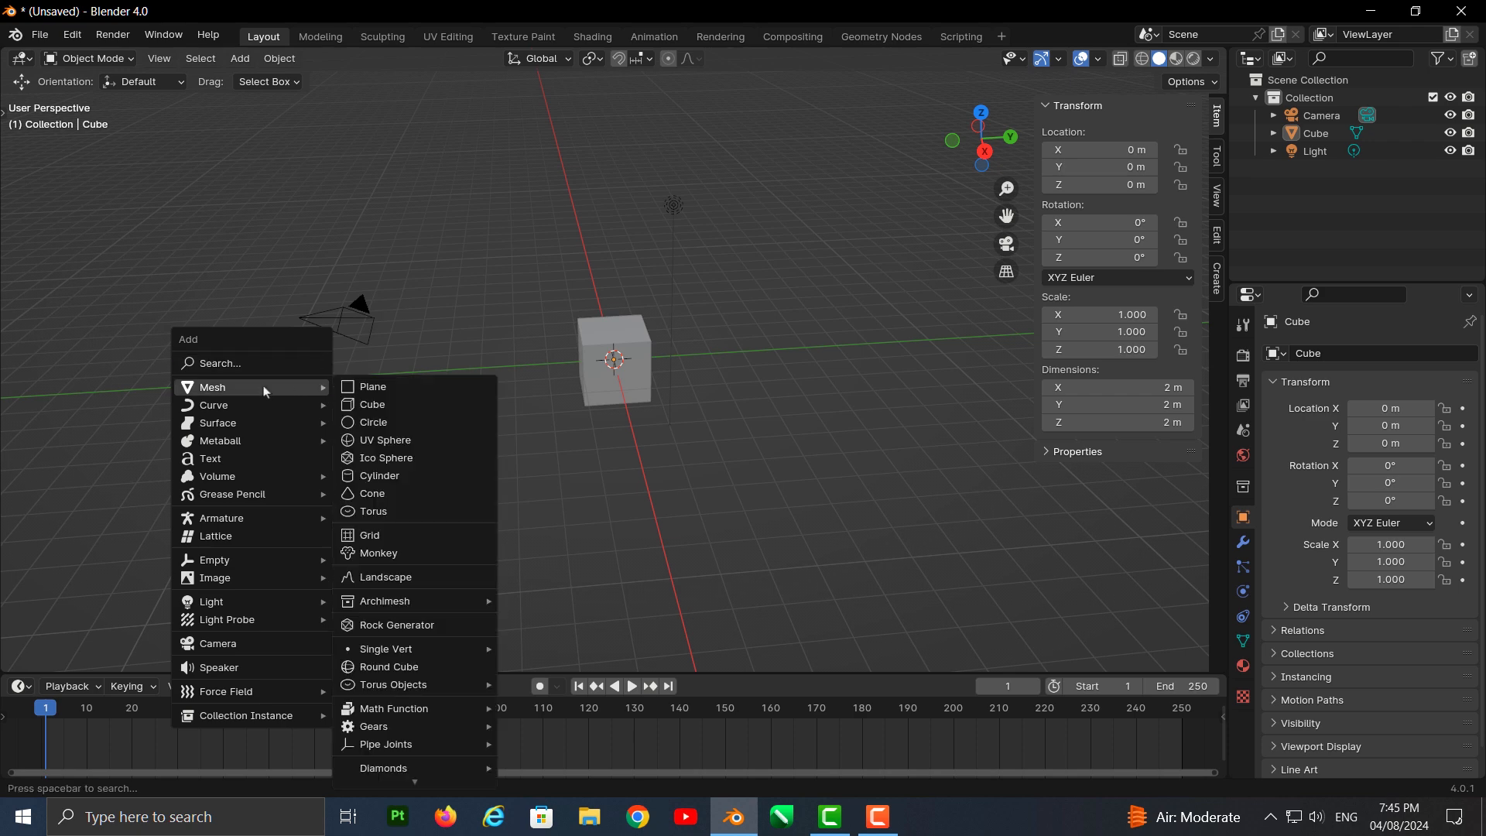
Select the cube at the world origin
click(637, 396)
middle_drag(837, 489, 852, 456)
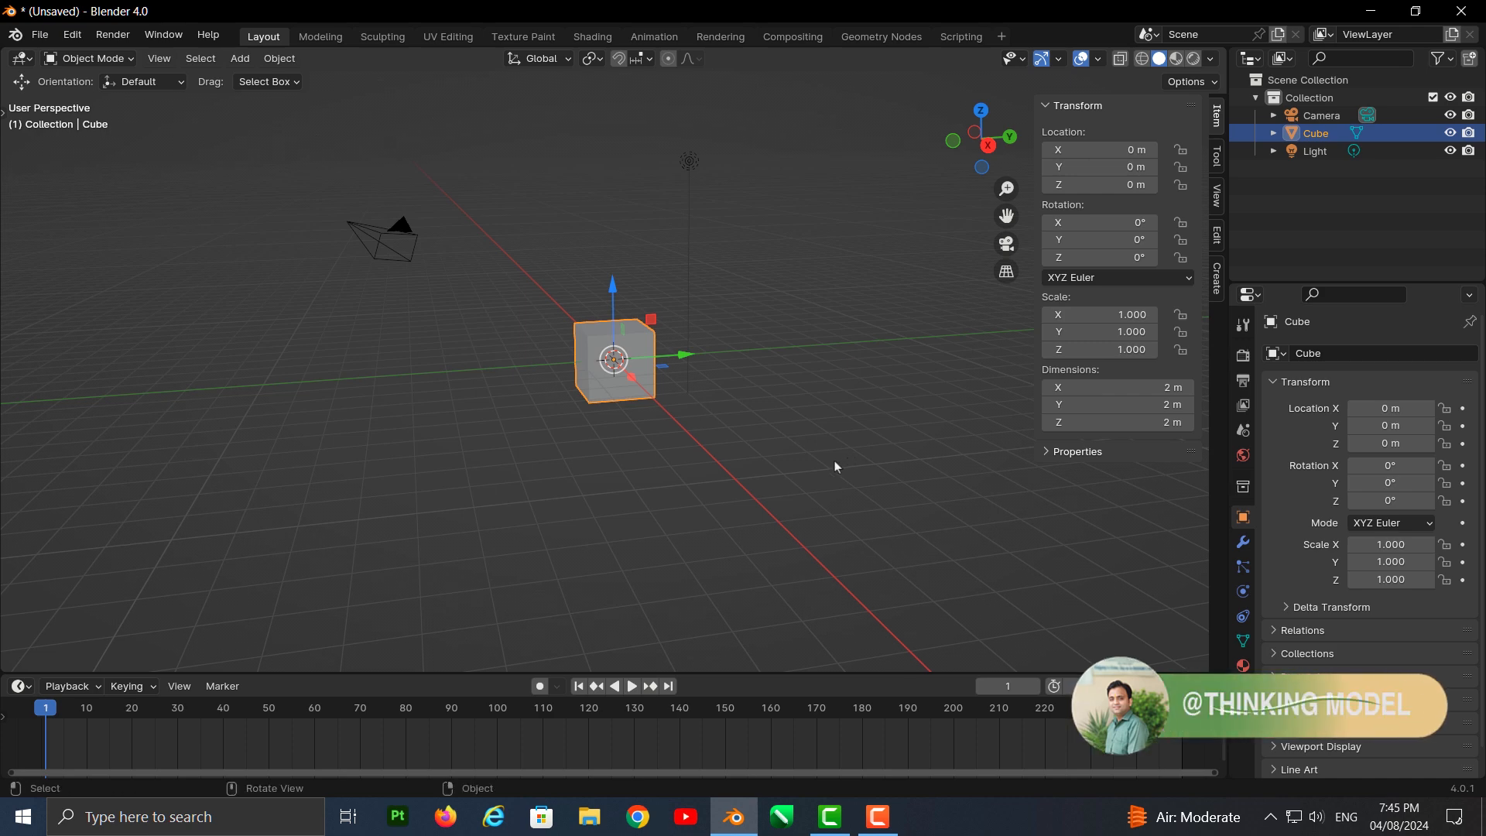
Hide the viewport's sidebar and switch the selected cube from Object Mode to Edit Mode
middle_drag(834, 462, 773, 488)
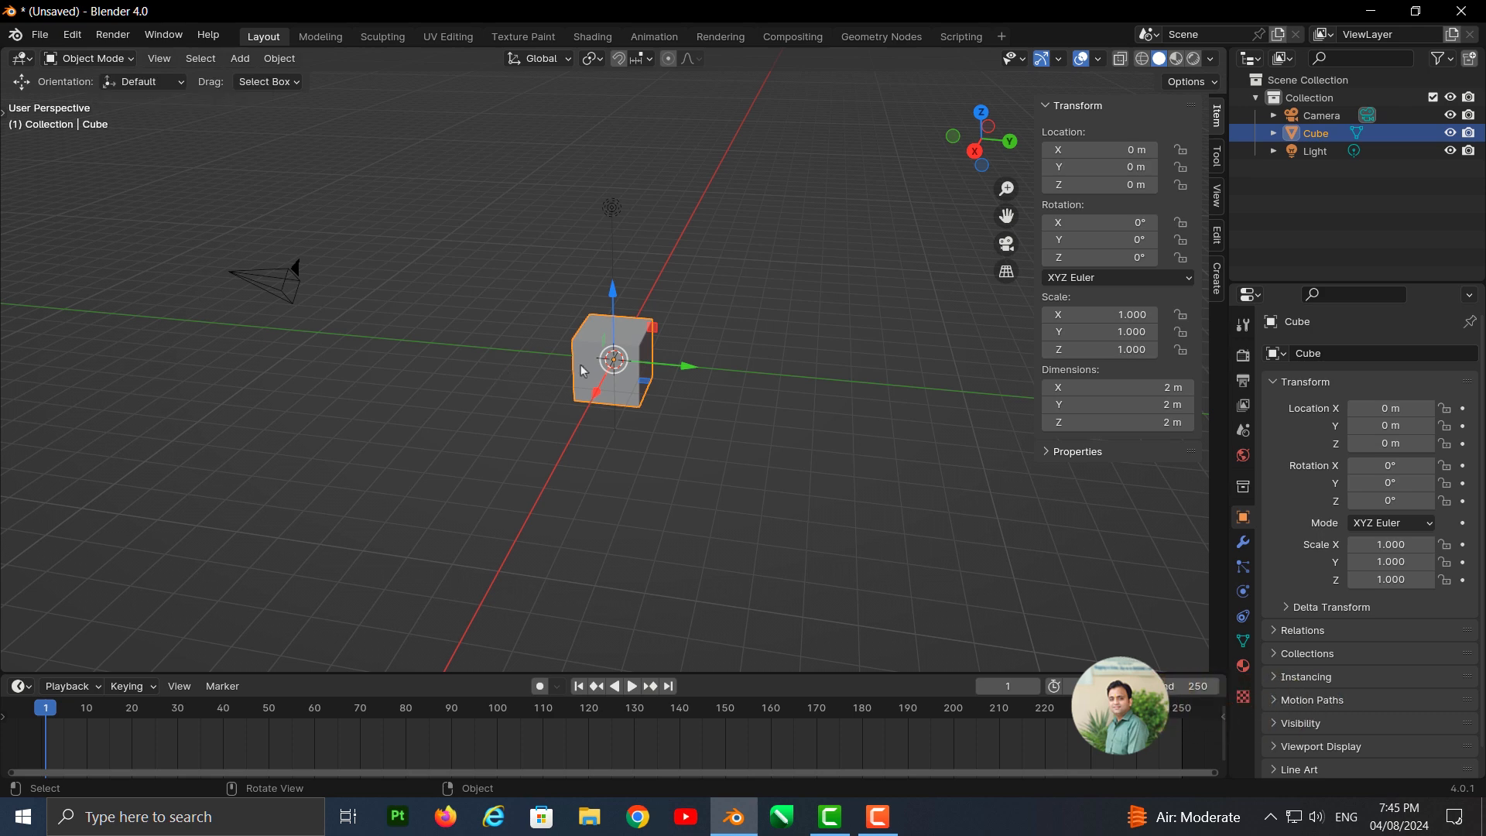
scroll(635, 358, up, 3)
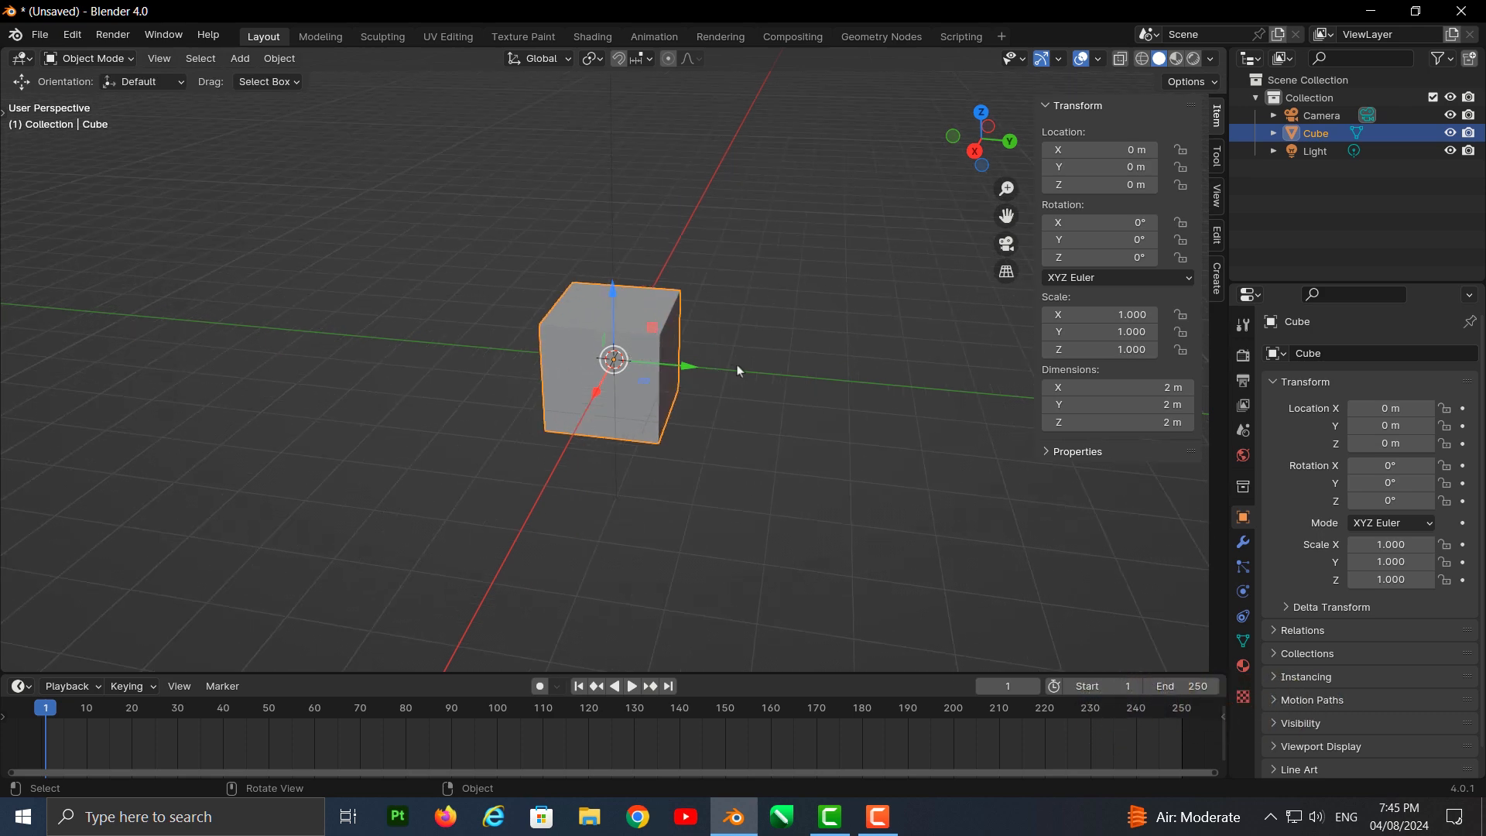
key(n)
click(90, 59)
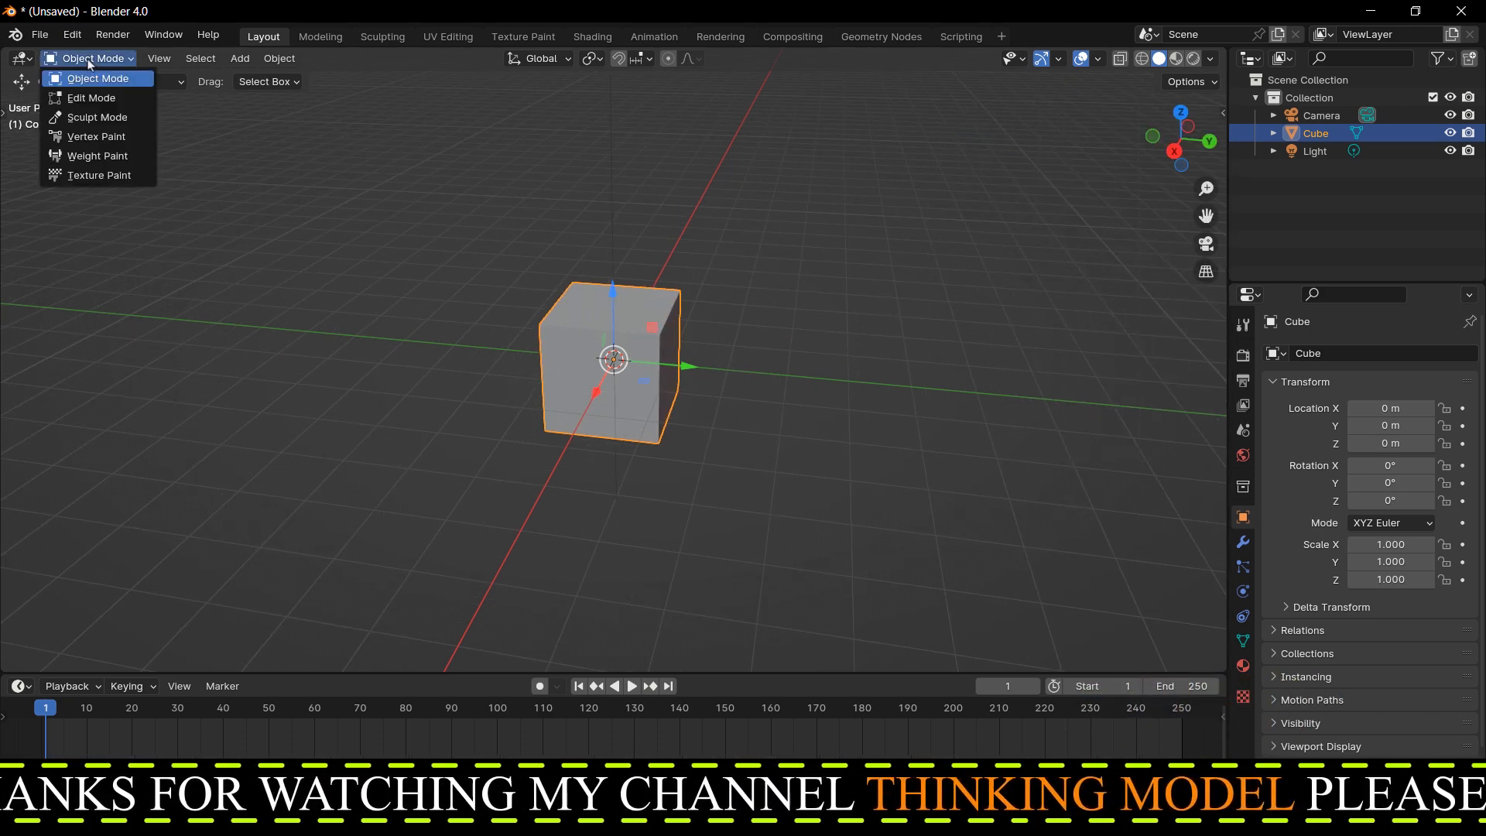
click(91, 96)
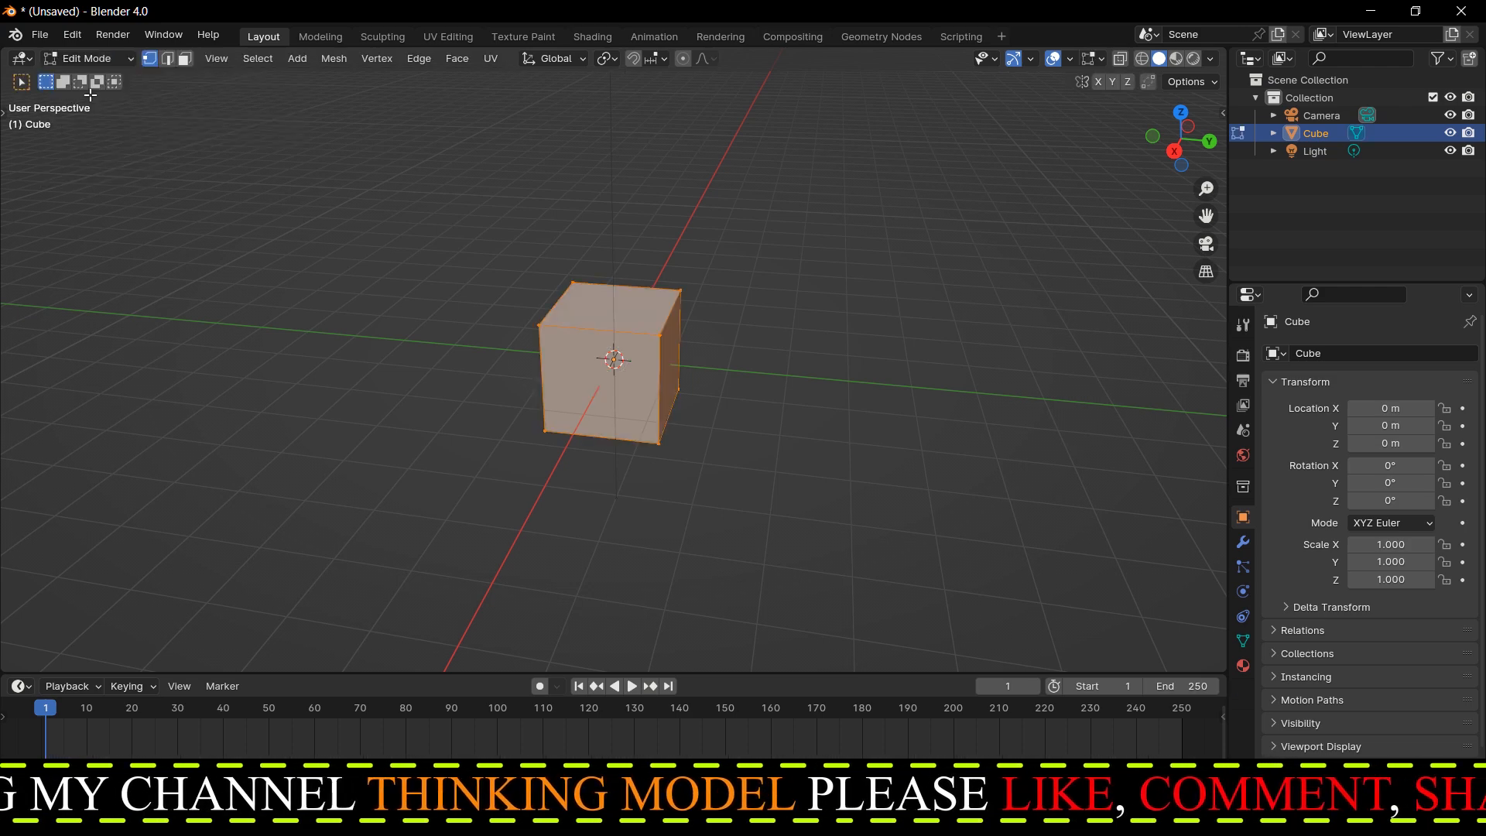
Clear the mesh selection and box-select all of the cube's vertices
click(812, 339)
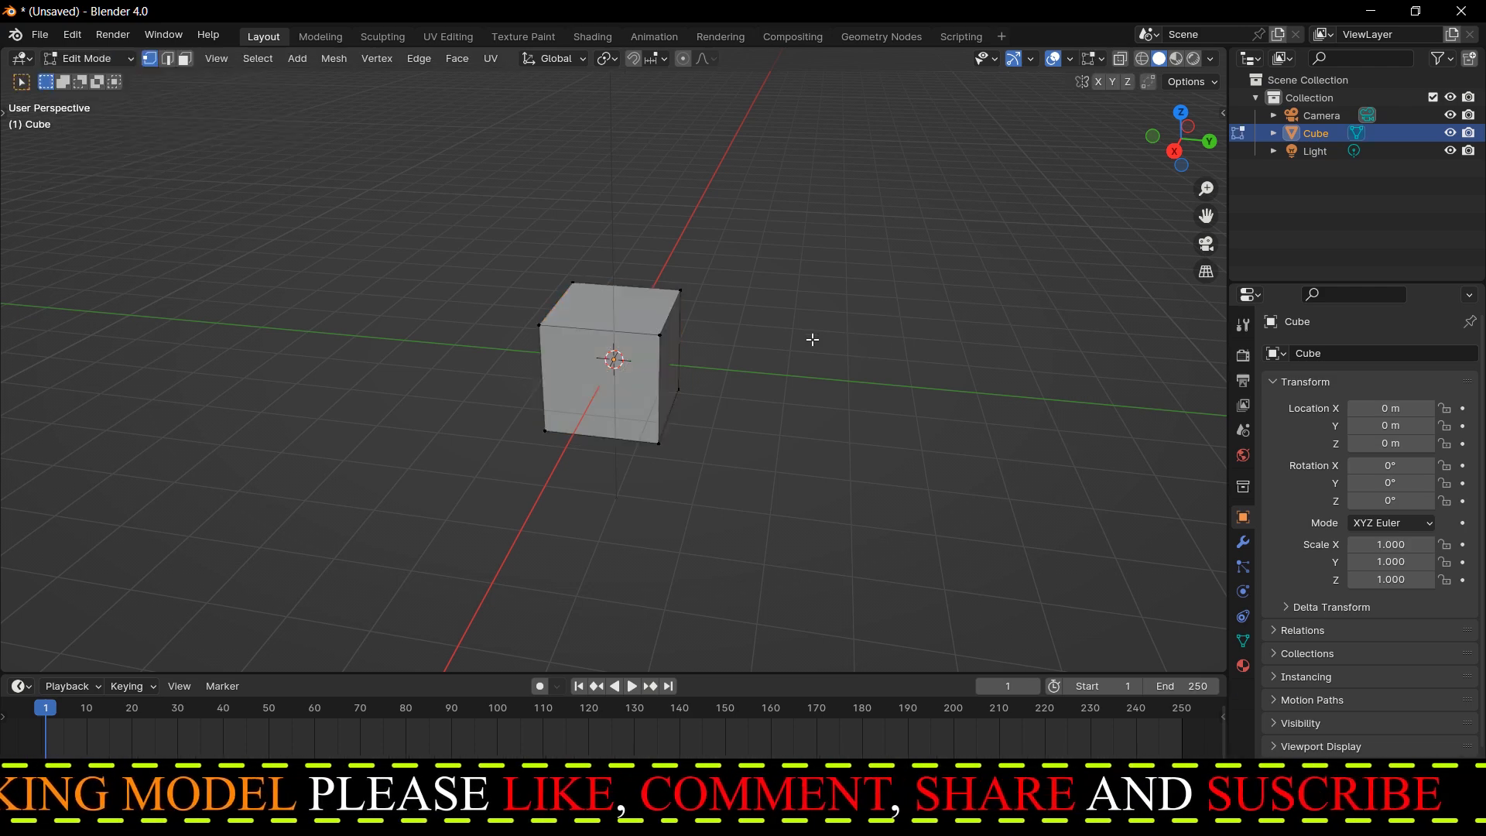
drag(472, 236, 845, 520)
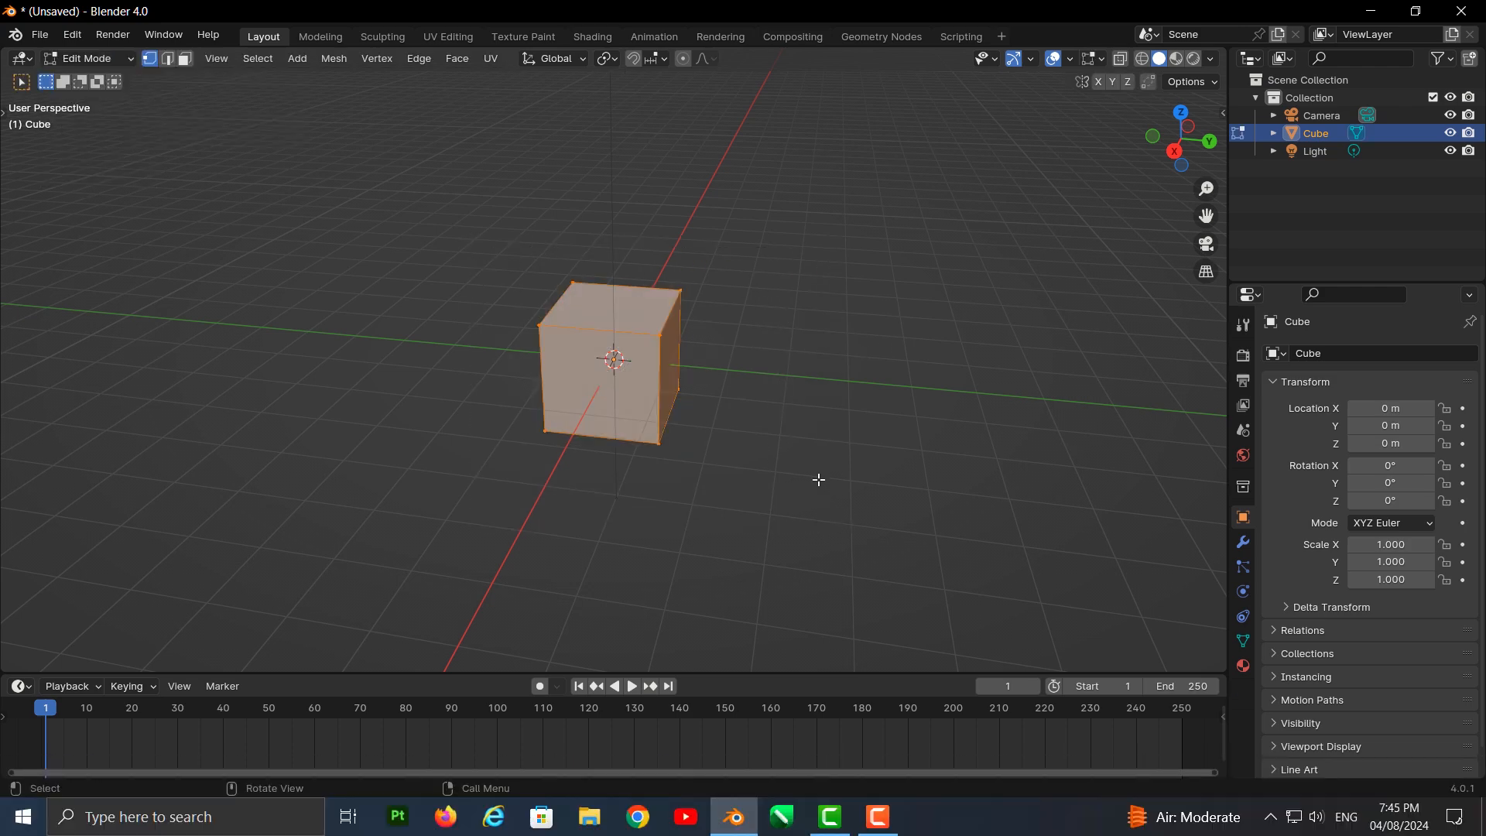
middle_drag(806, 469, 681, 434)
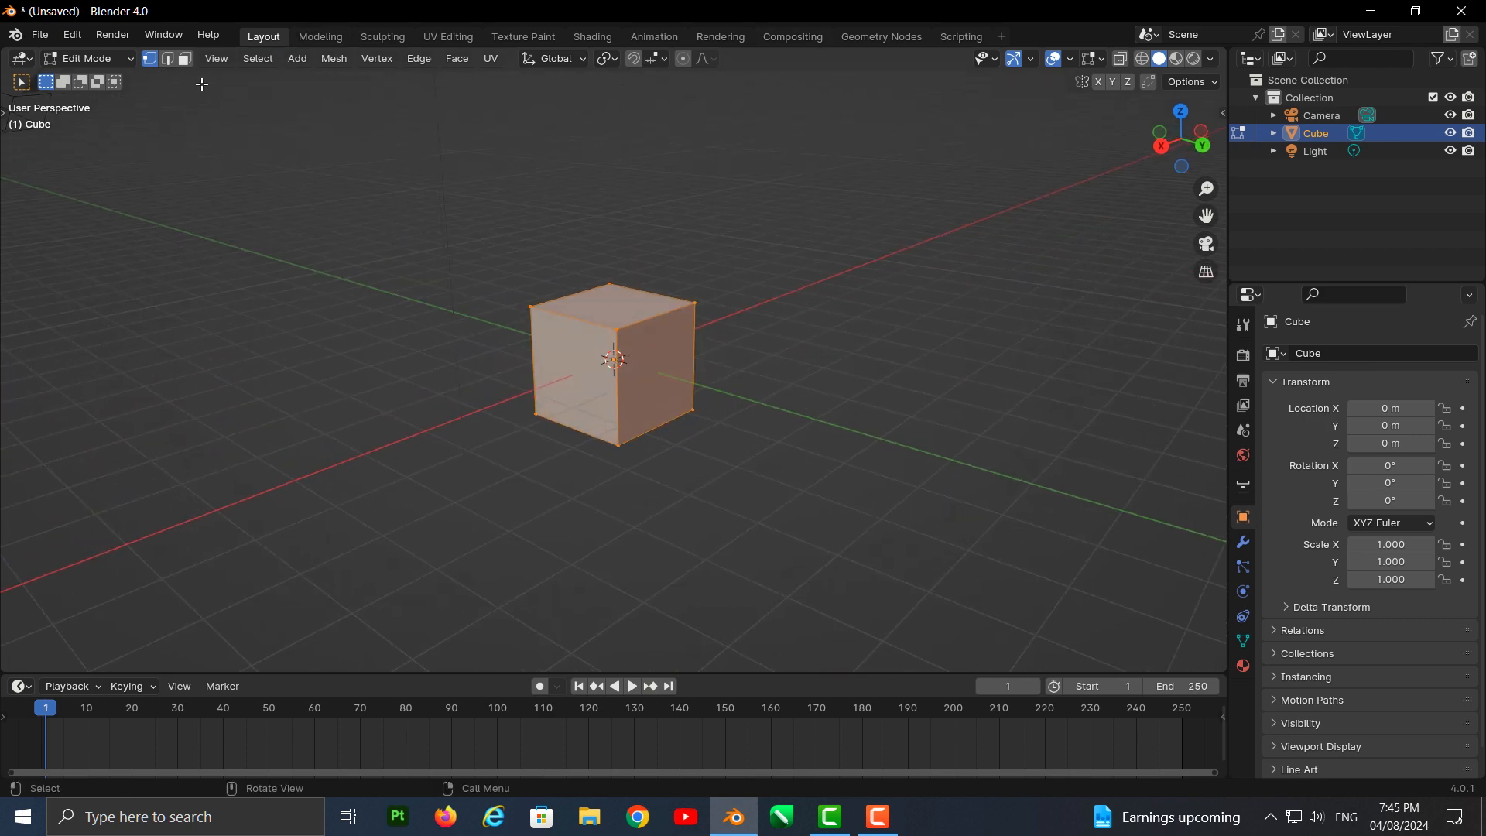
click(865, 814)
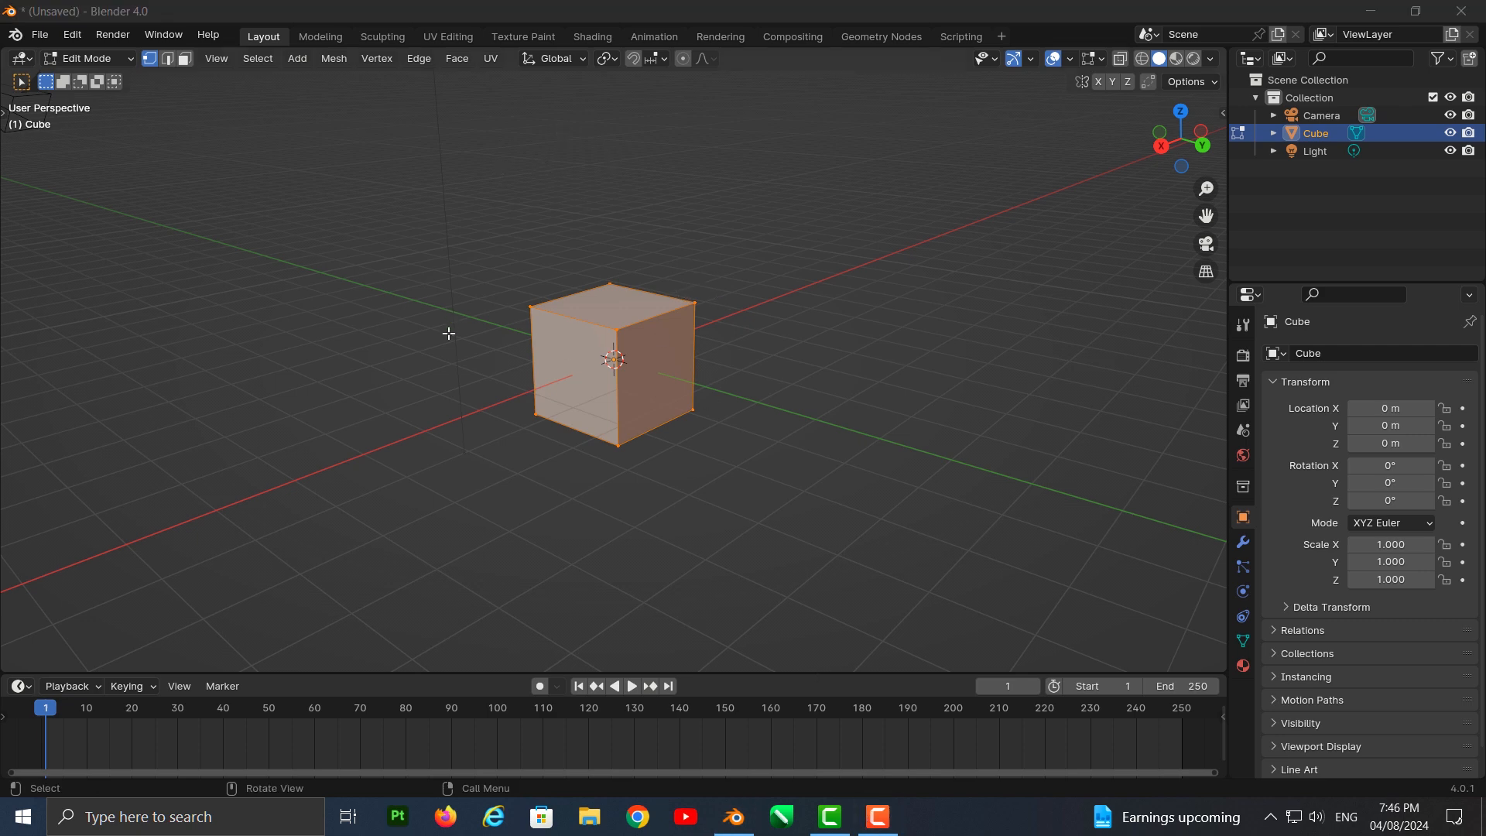
Show the viewport's tool shelf and activate the Move tool on a single top corner vertex of the cube
click(305, 275)
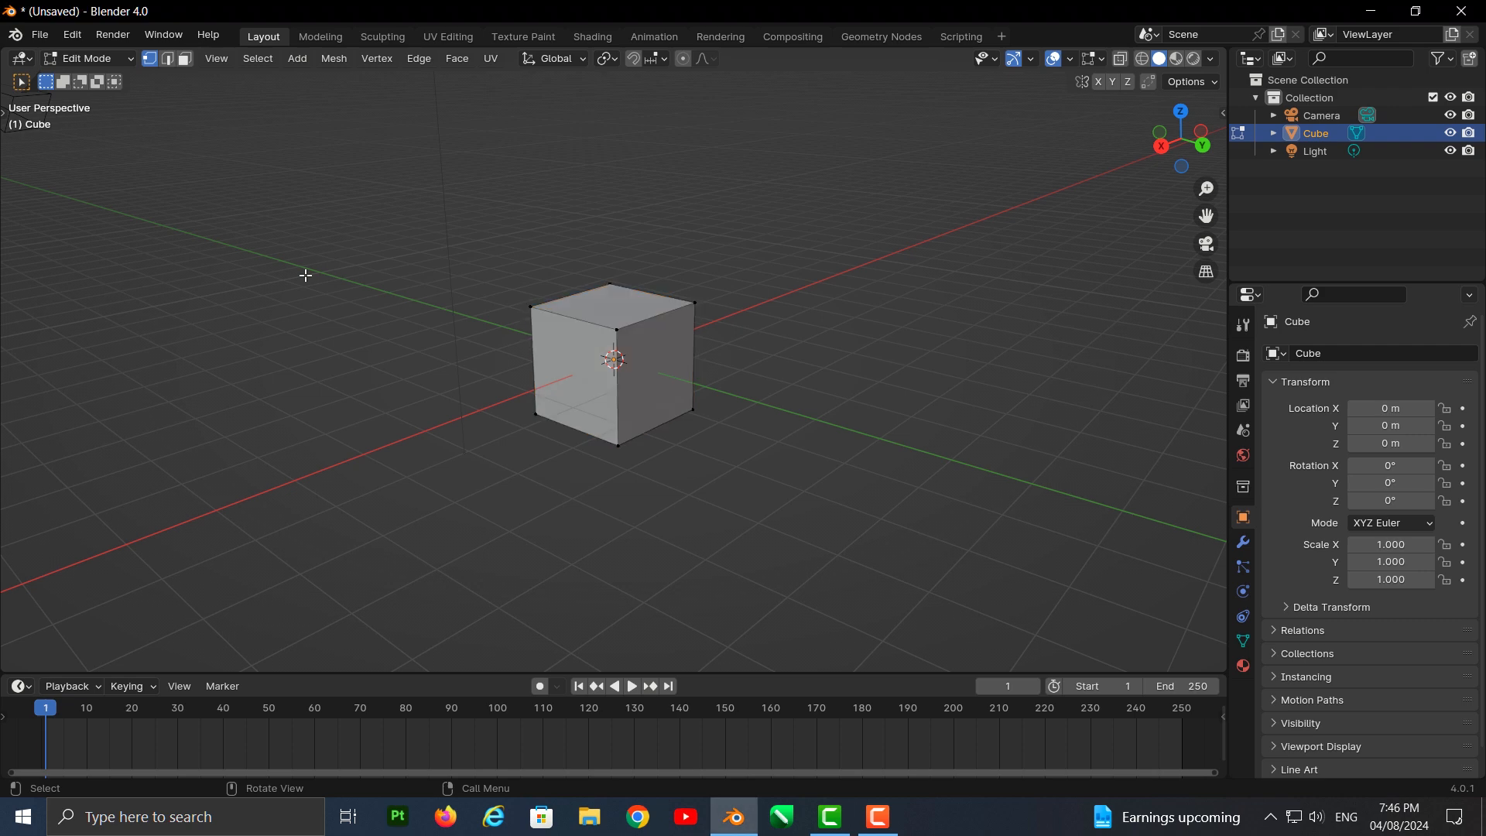
key(t)
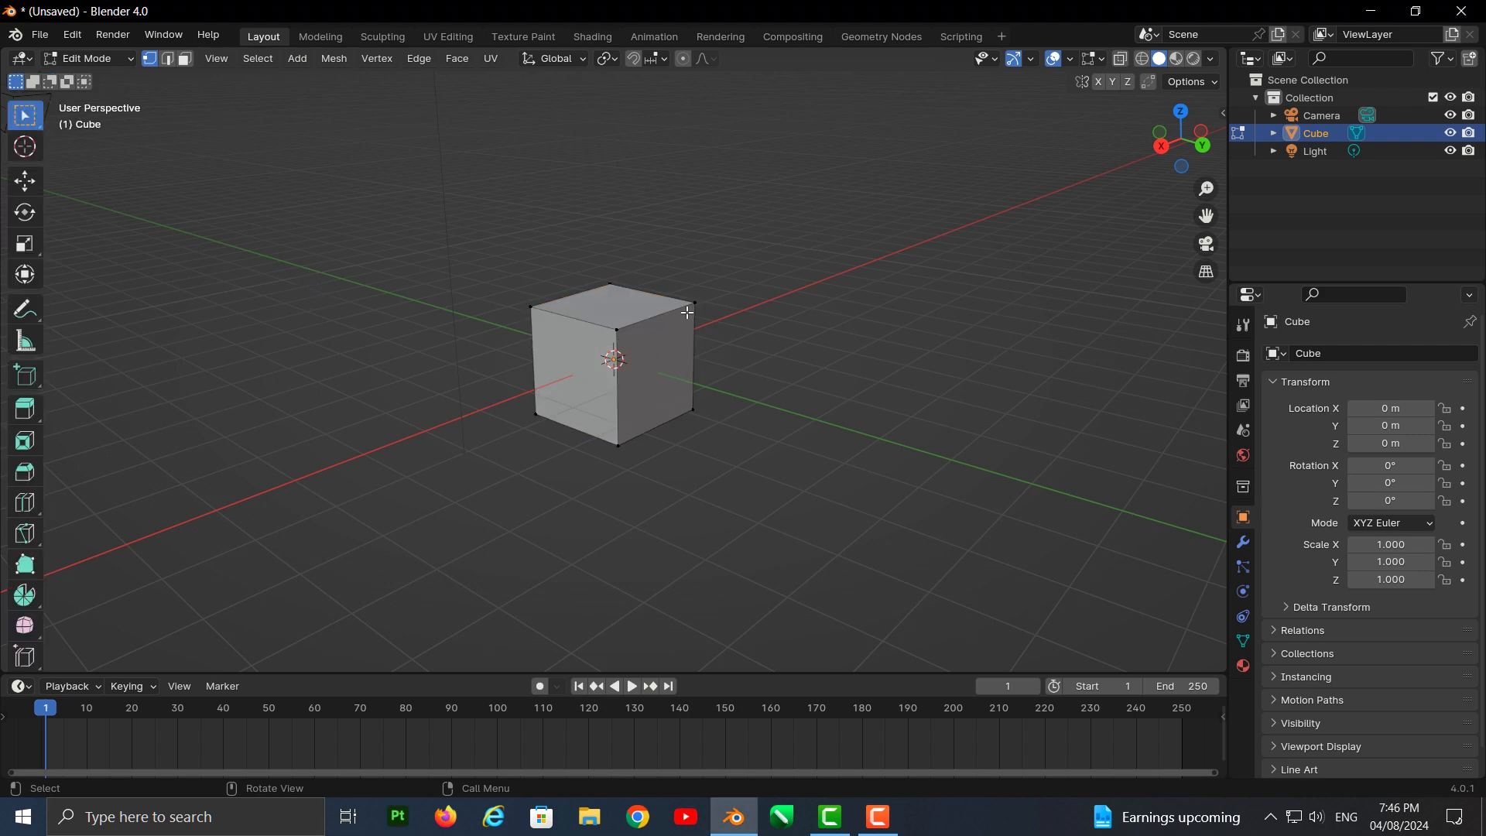
click(25, 183)
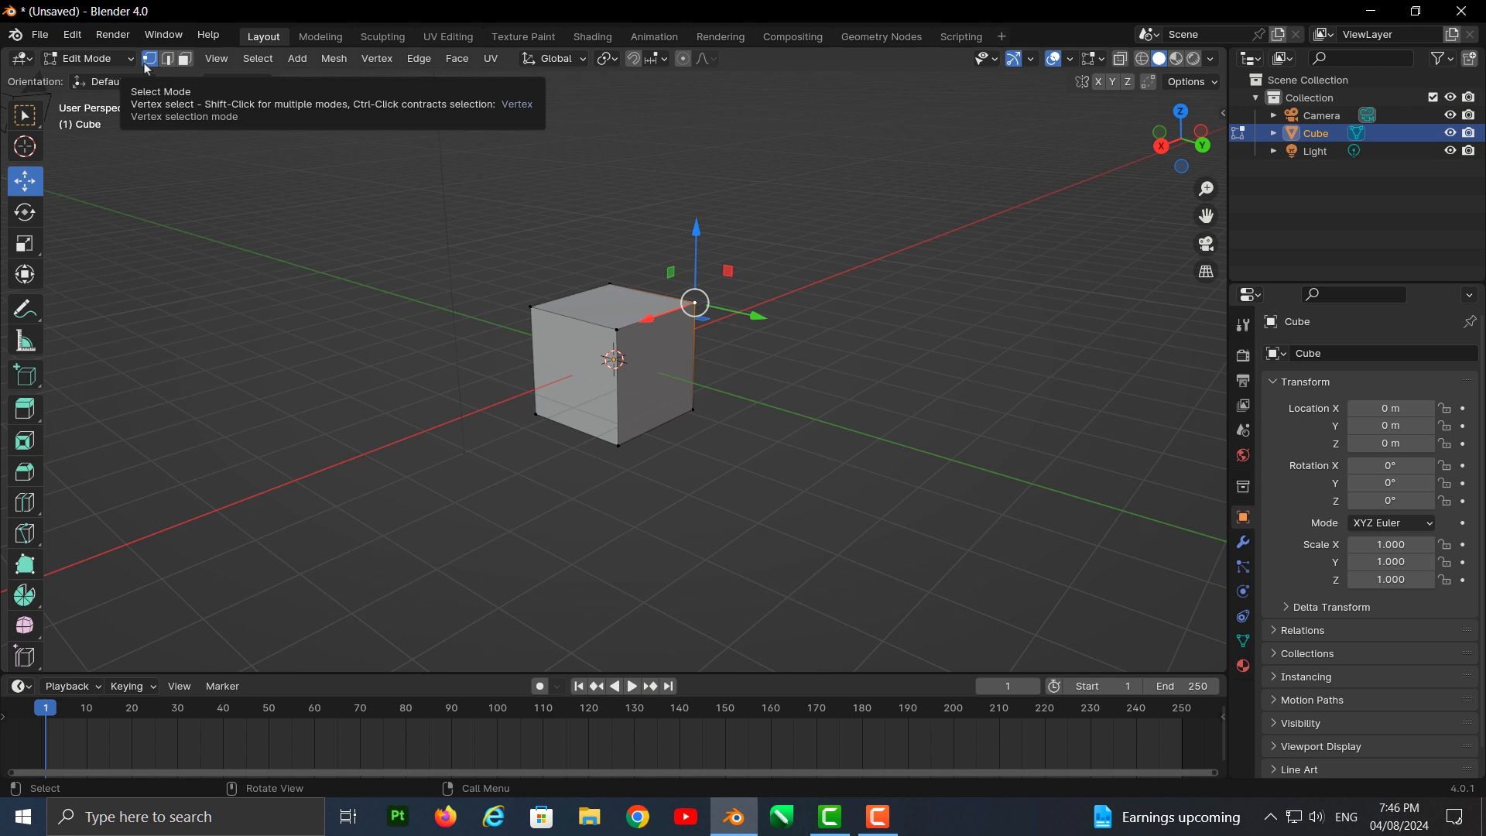
Switch the cube to Object Mode and back to Edit Mode to compare the available tools
click(91, 59)
click(81, 75)
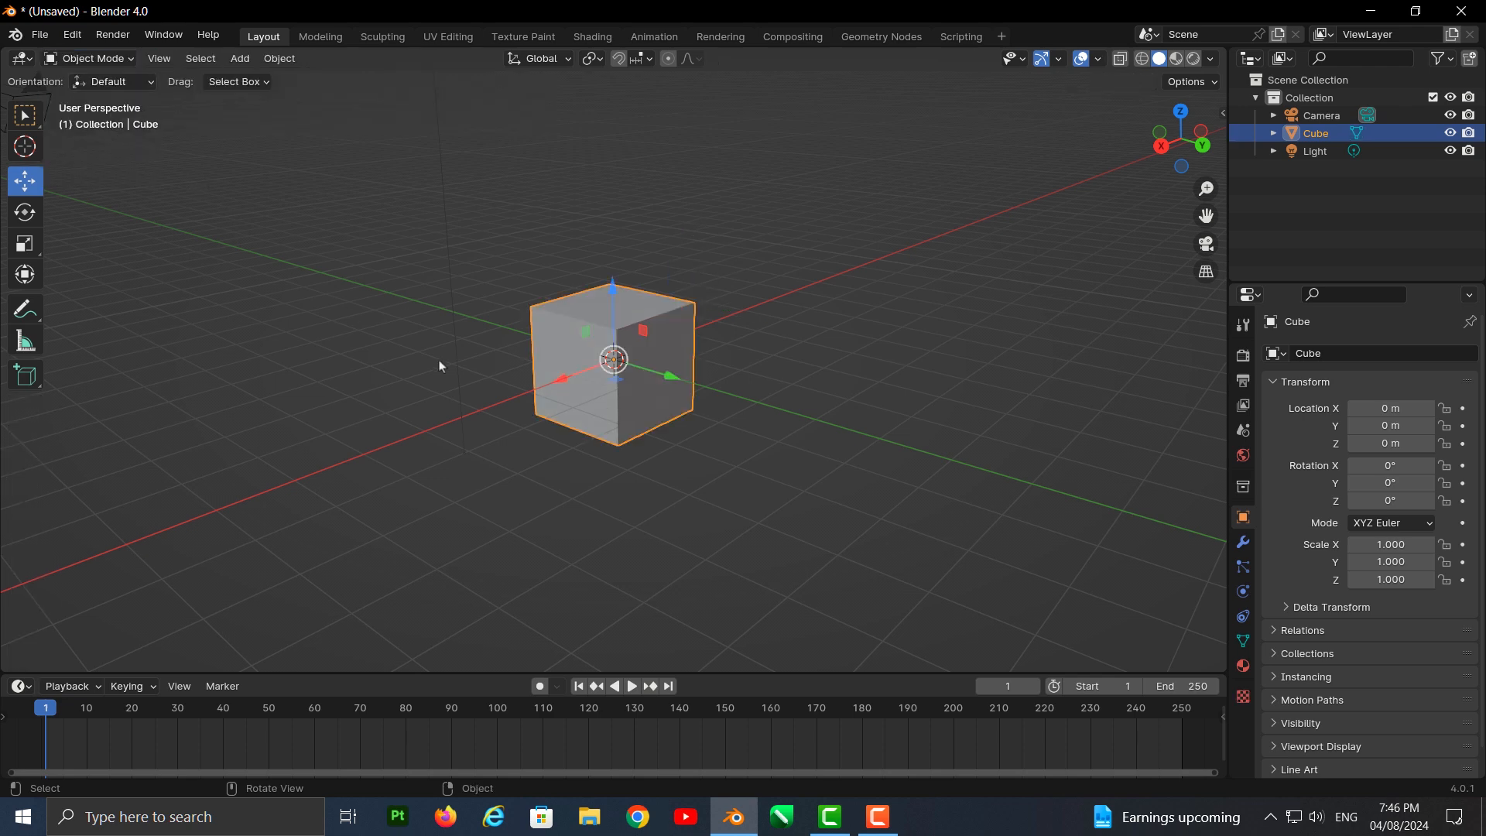
click(89, 60)
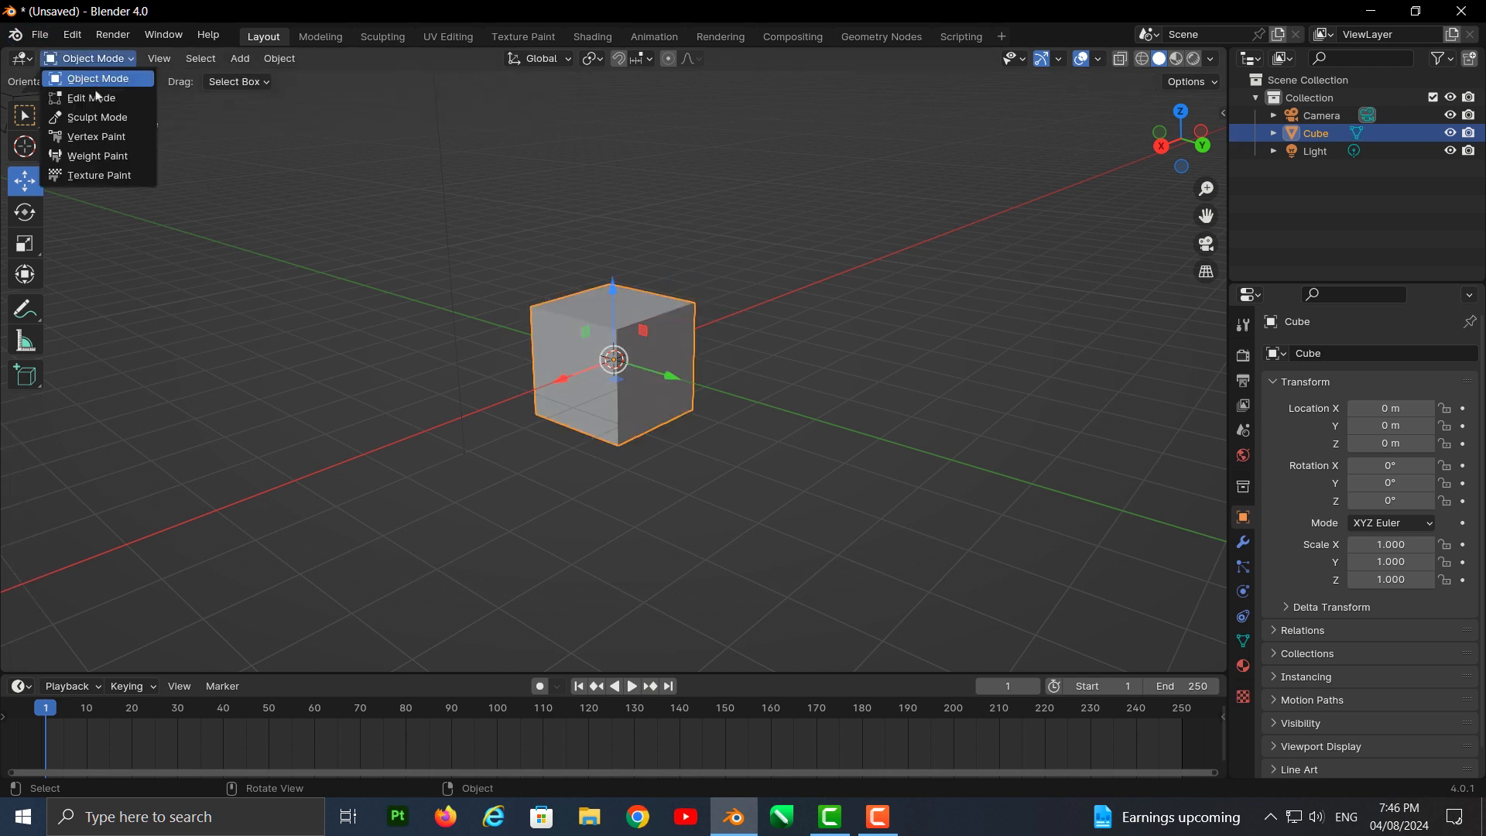
click(99, 94)
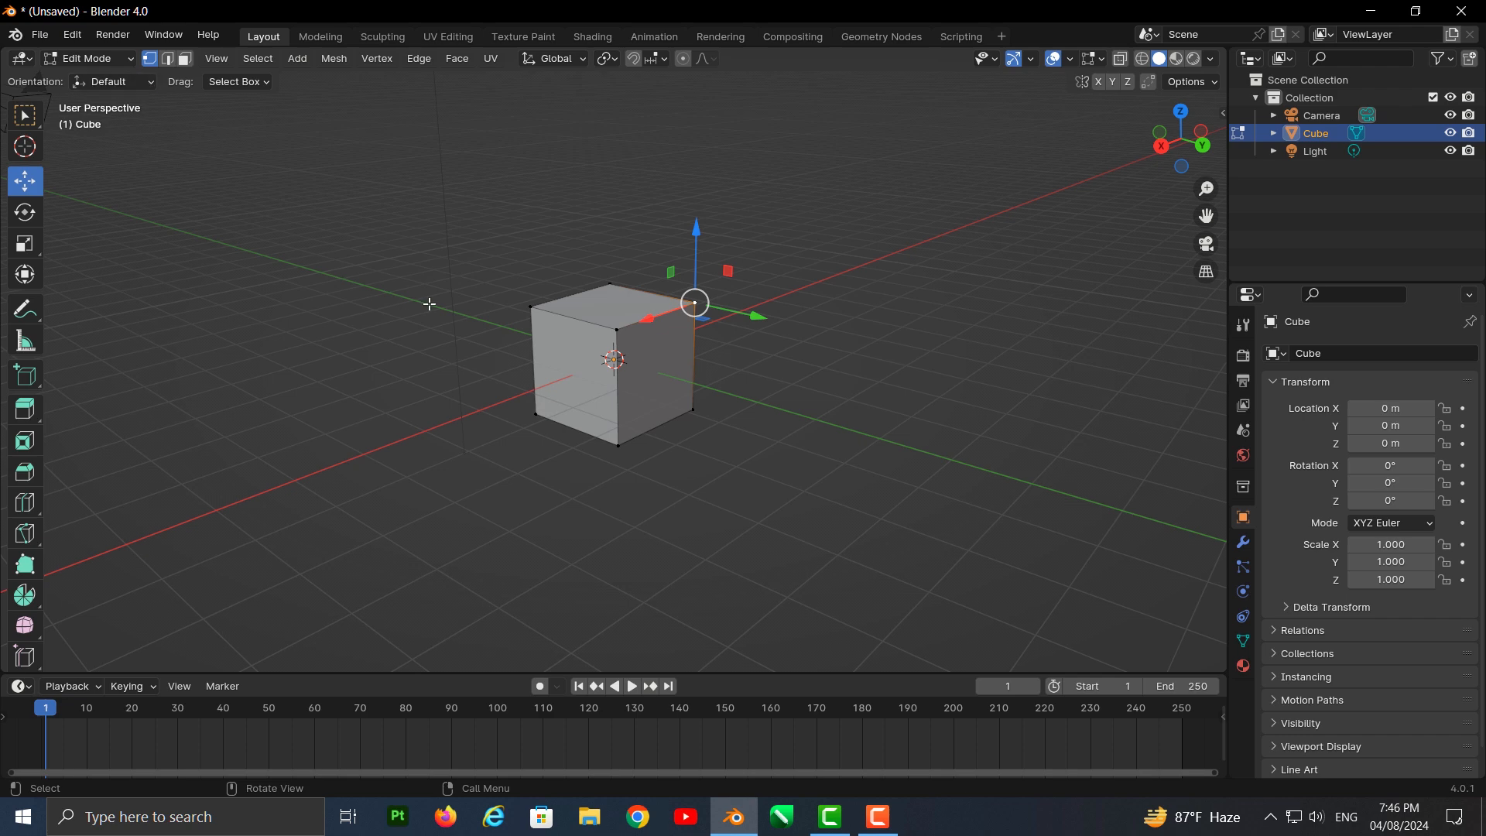
Change to edge selection and select the four edges around the cube's top face one after another
click(167, 59)
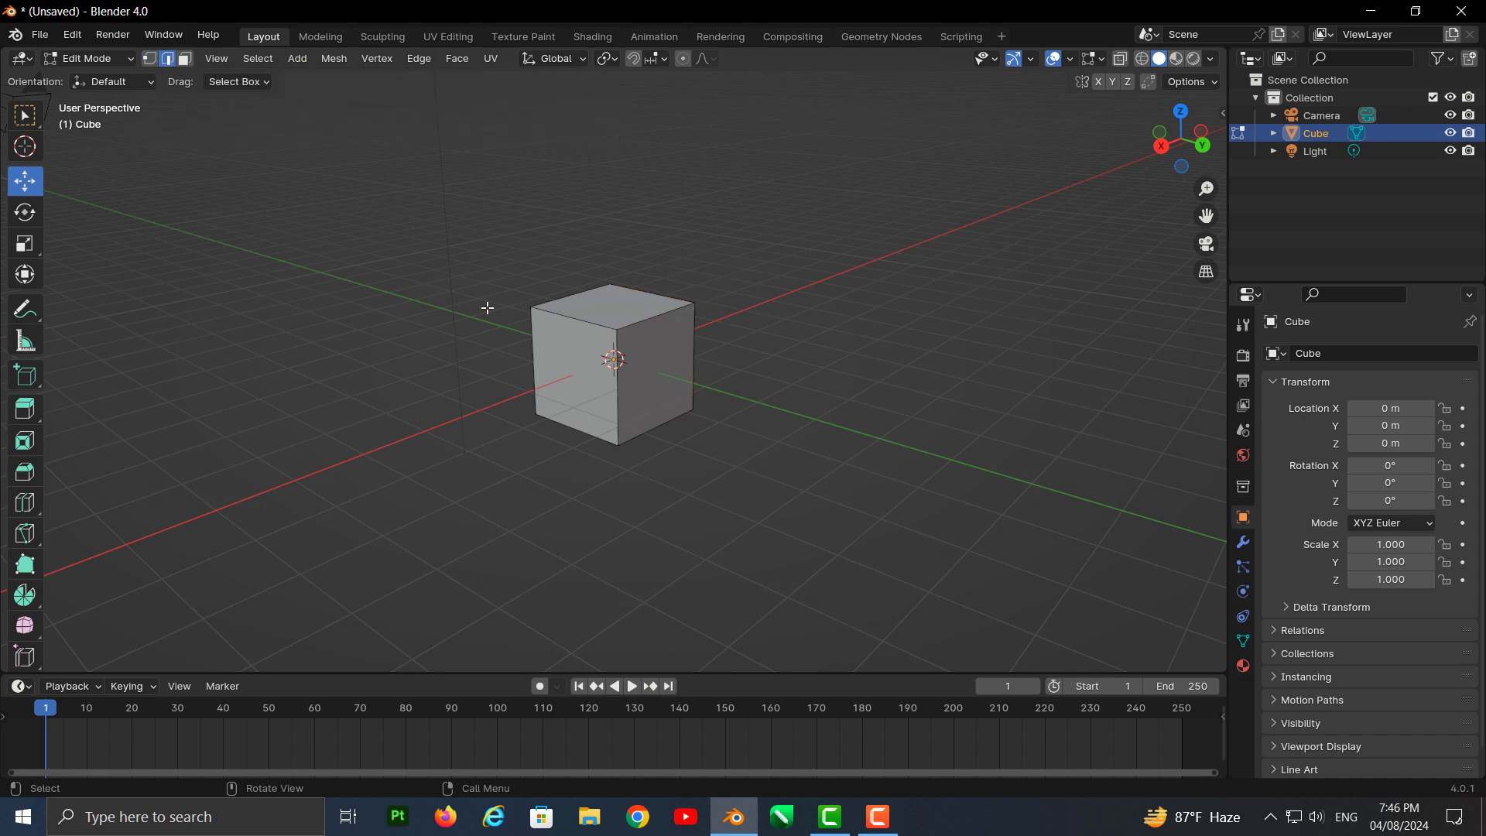
click(577, 322)
click(660, 316)
click(666, 297)
click(589, 288)
Change to face selection and move the cube's +Y side face outward along the Y axis, making a longer block
click(185, 60)
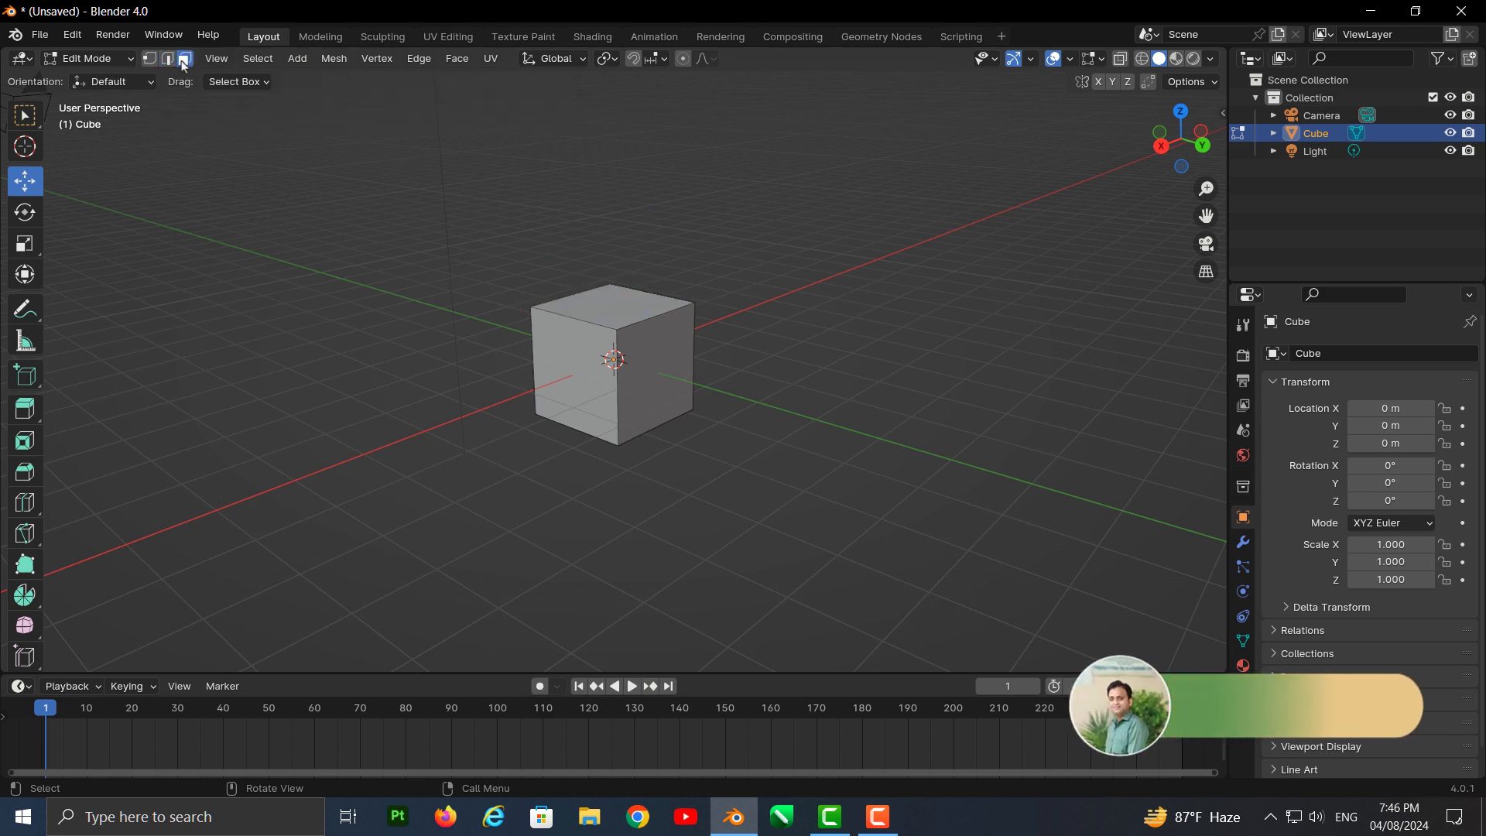
click(614, 303)
click(660, 391)
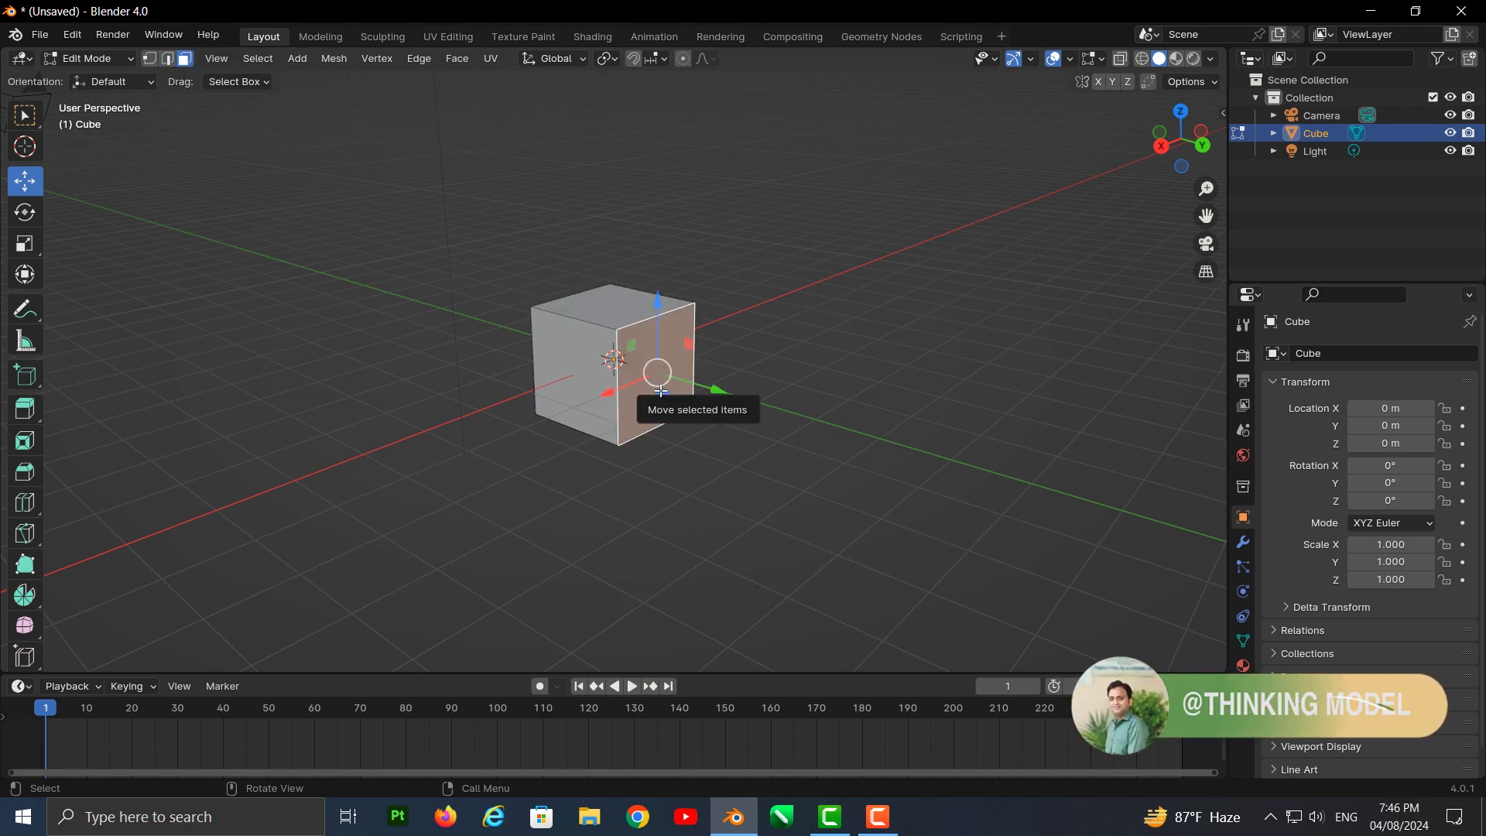
middle_drag(730, 431, 764, 439)
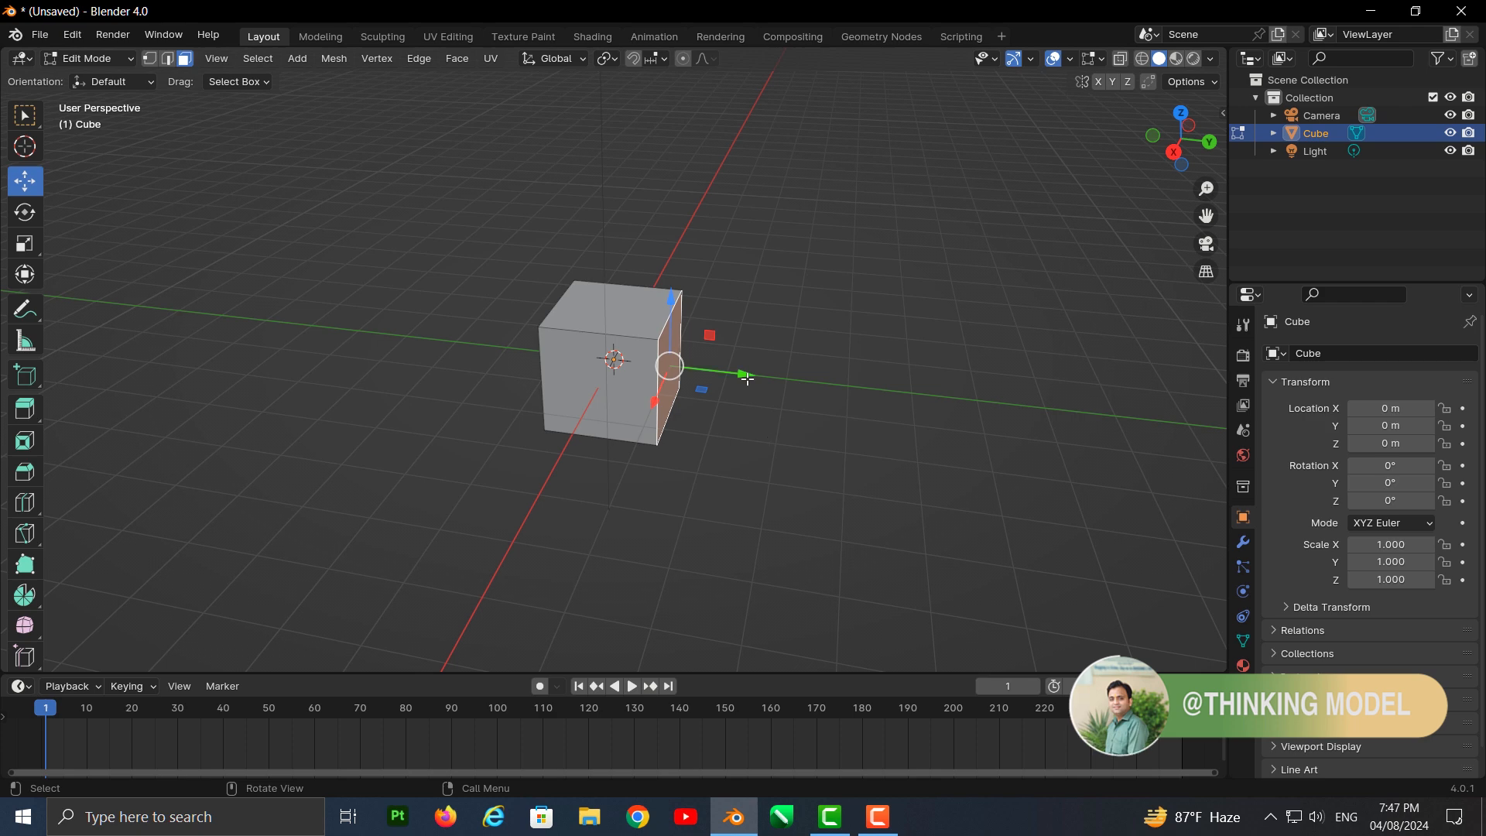
drag(745, 377, 879, 391)
Raise the block's top face along the Z axis and move its -X side face inward along the X axis
click(693, 305)
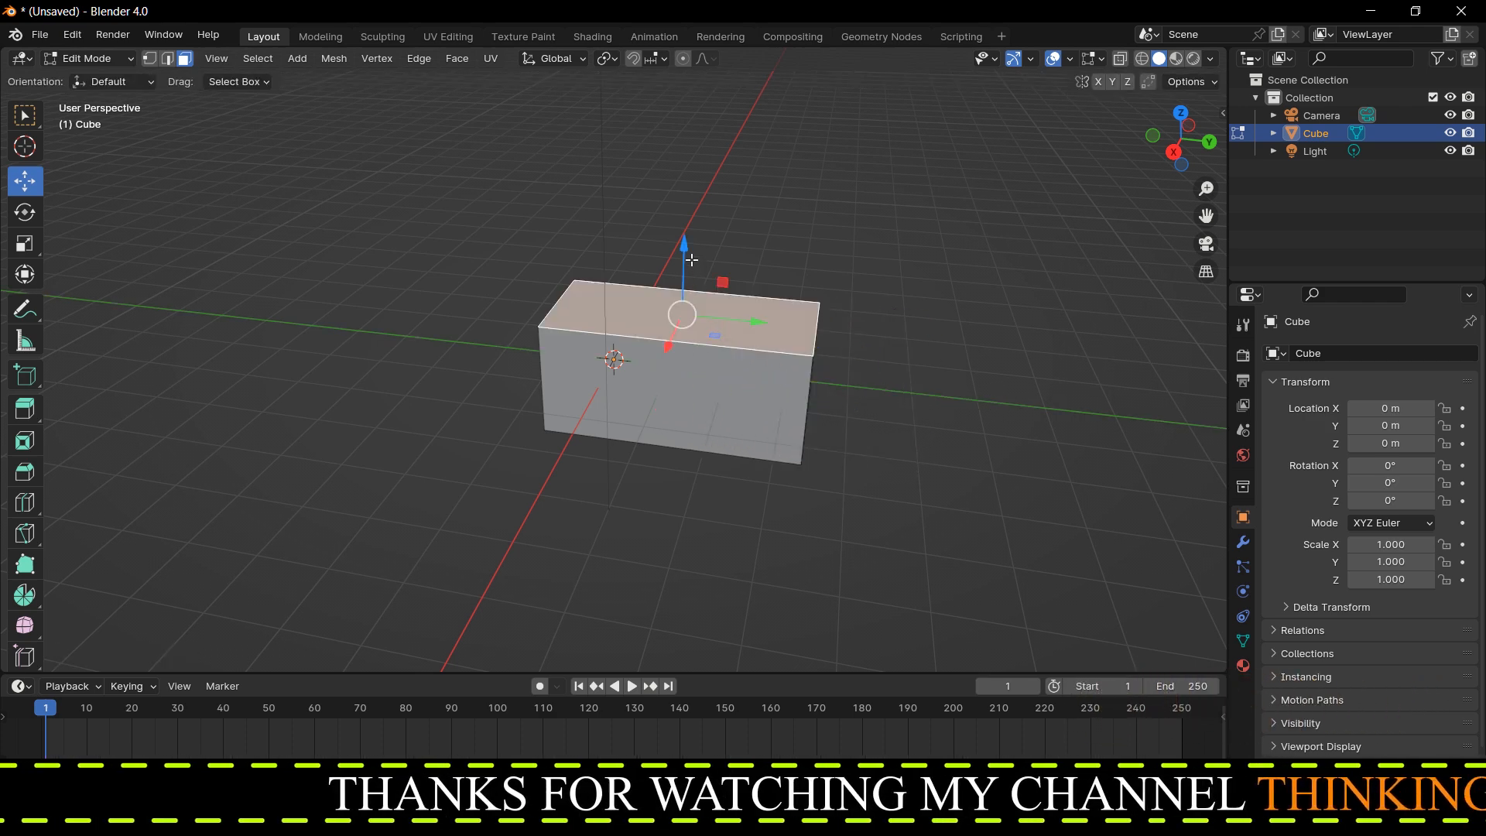
drag(691, 260, 691, 180)
middle_drag(869, 322, 663, 282)
click(638, 353)
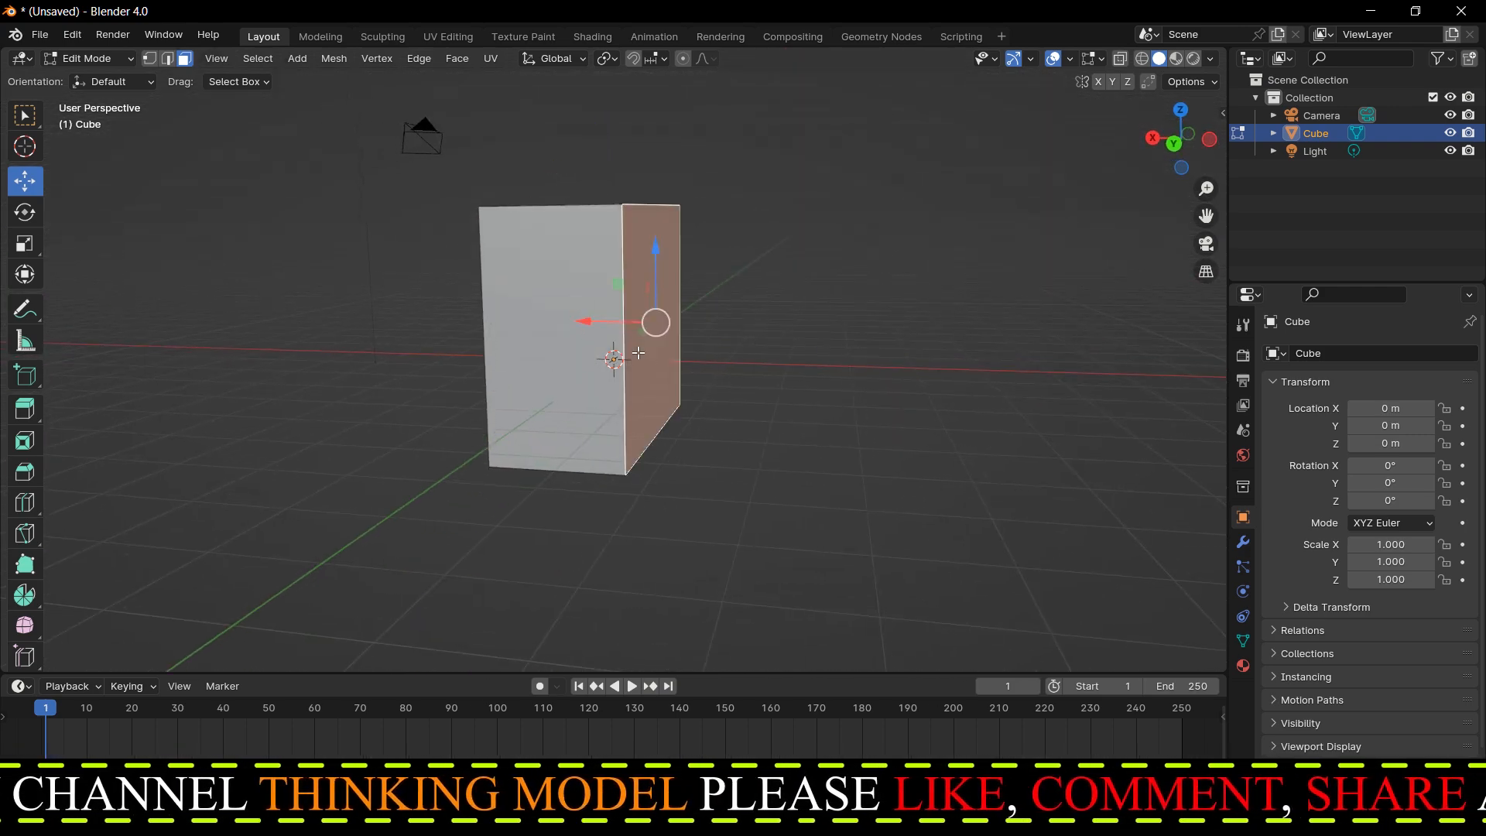
drag(586, 322, 566, 322)
middle_drag(727, 365, 799, 157)
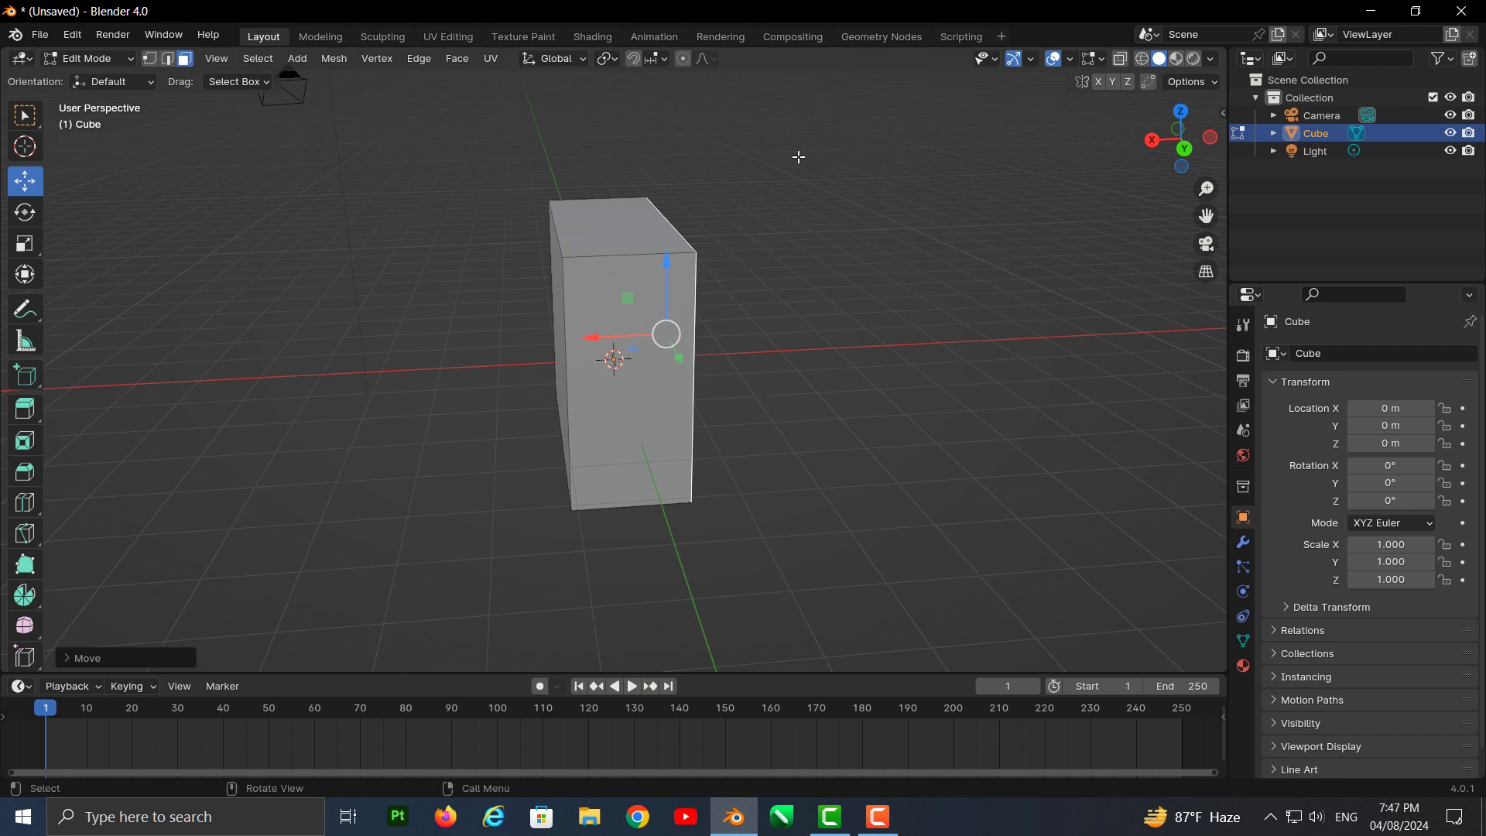
Lower one top corner vertex of the block along the Z axis in vertex selection, and undo that move
click(150, 60)
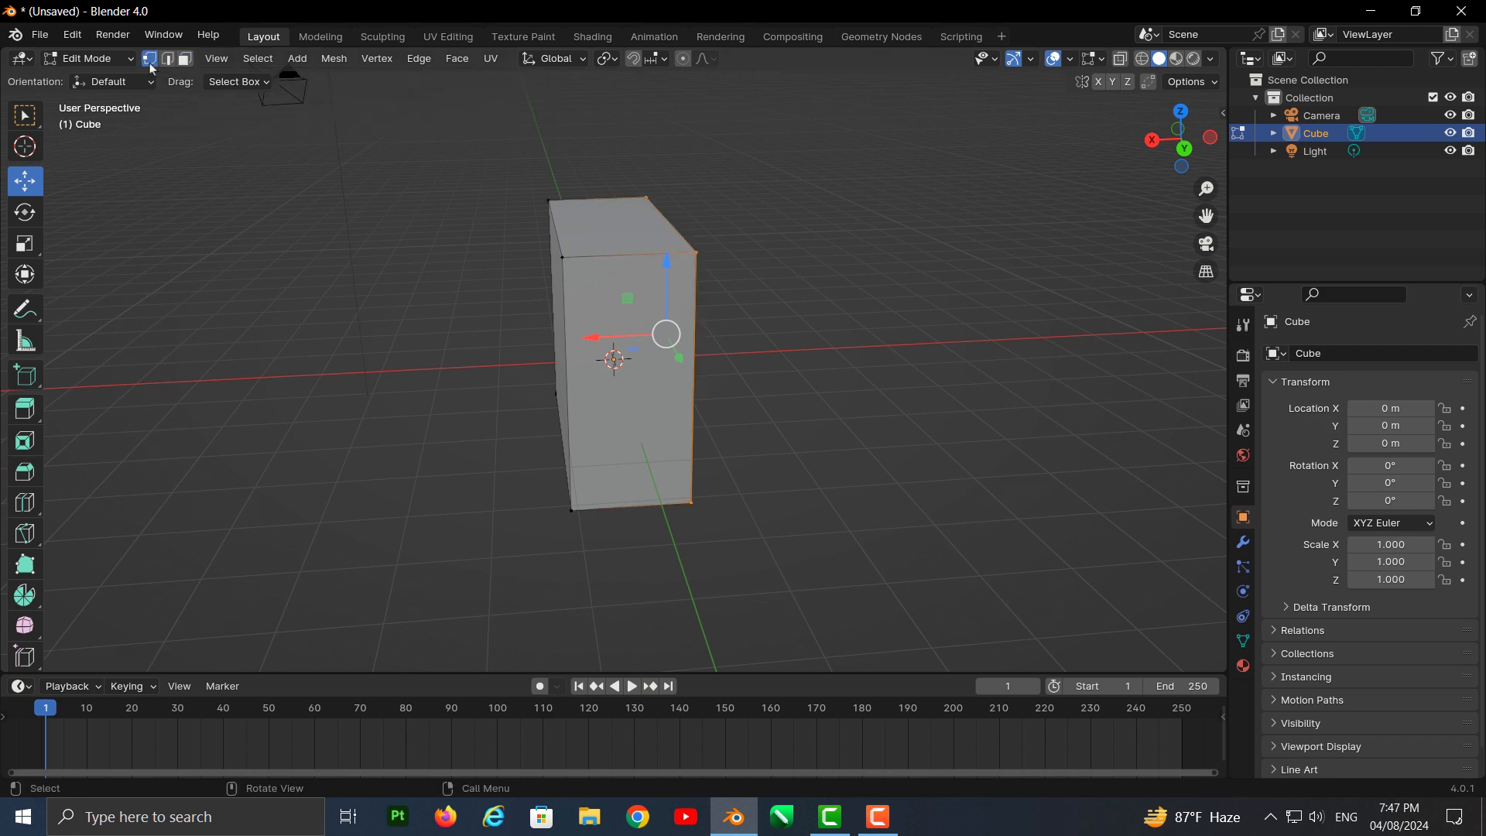
click(703, 252)
drag(706, 227, 688, 337)
key(Escape)
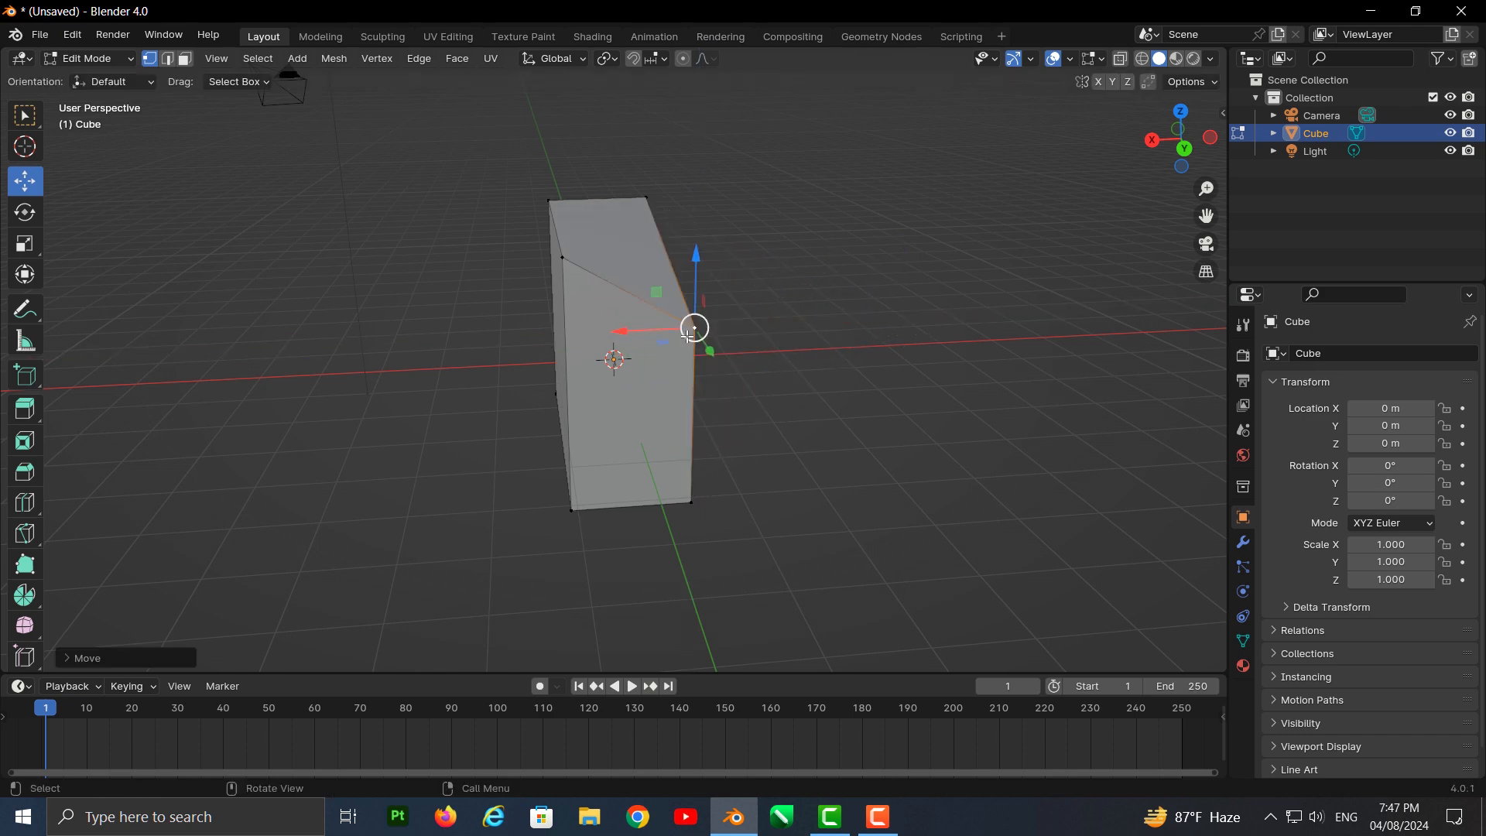
key(ctrl+z)
key(ctrl+z)
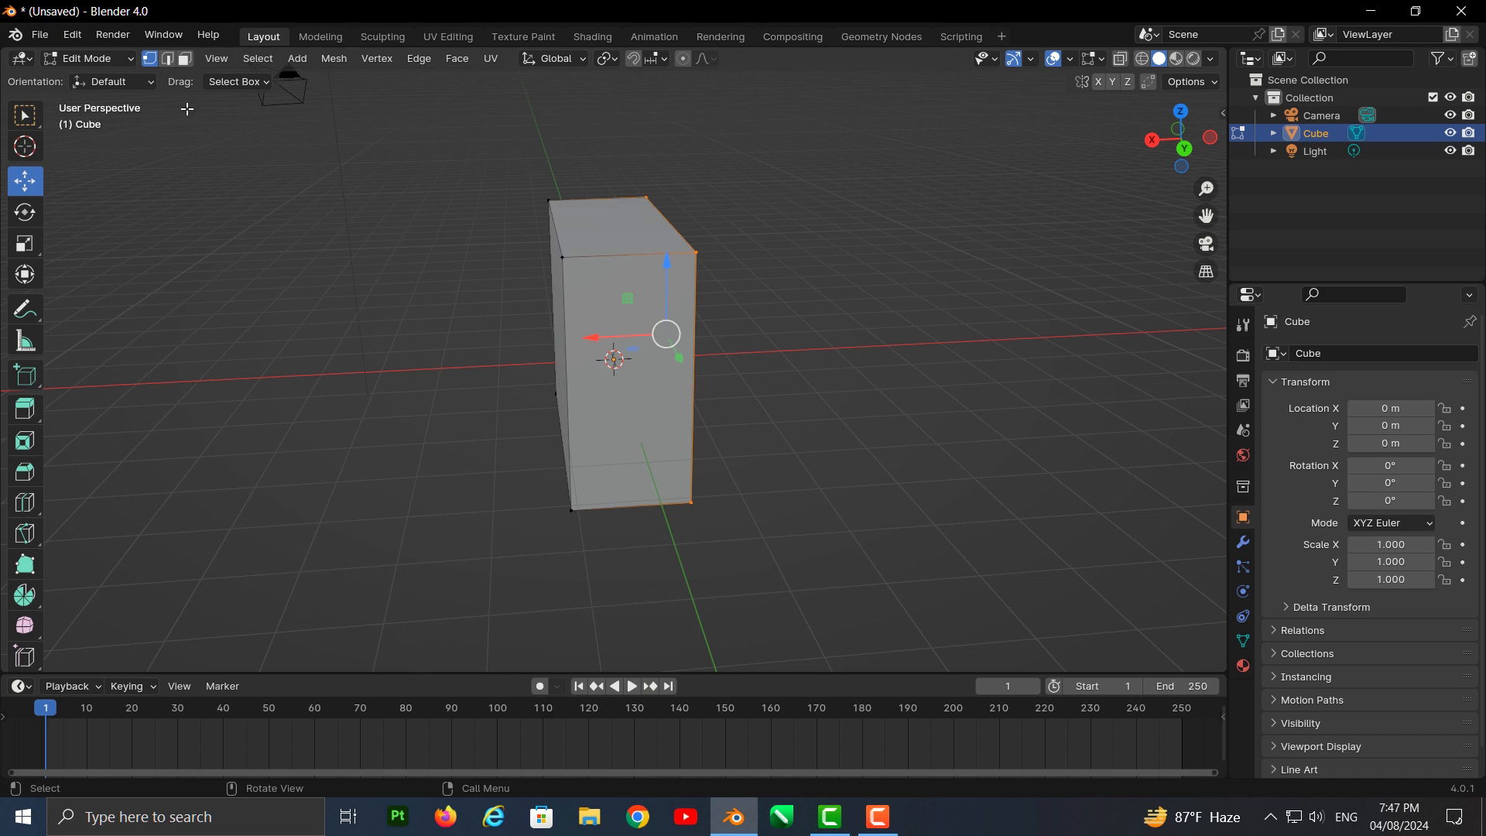
Change to edge selection and raise the block's short top edge at the -Y end along the Z axis
key(2)
click(573, 205)
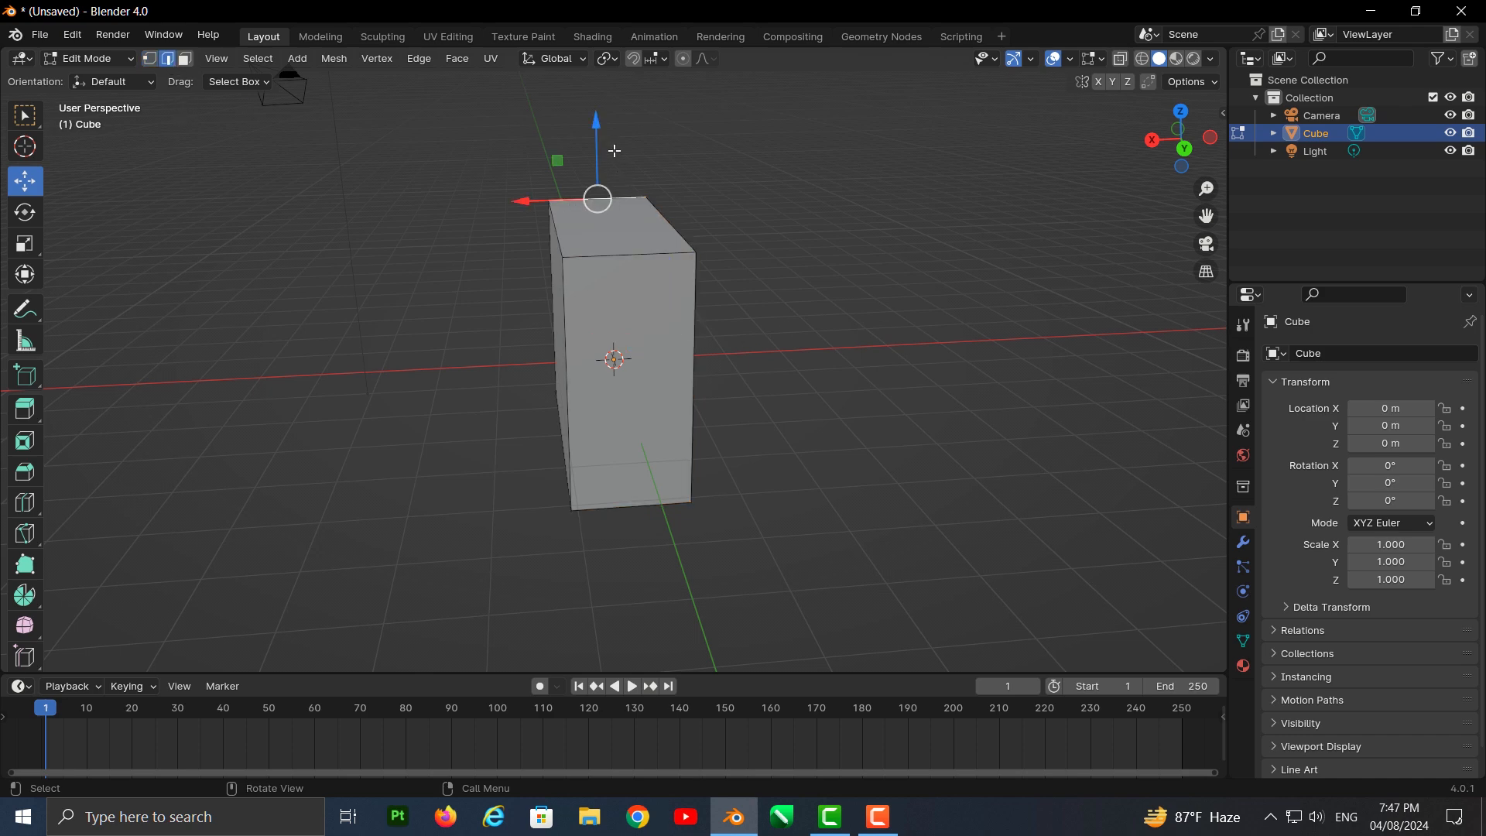
drag(601, 125, 601, 58)
middle_drag(730, 270, 638, 168)
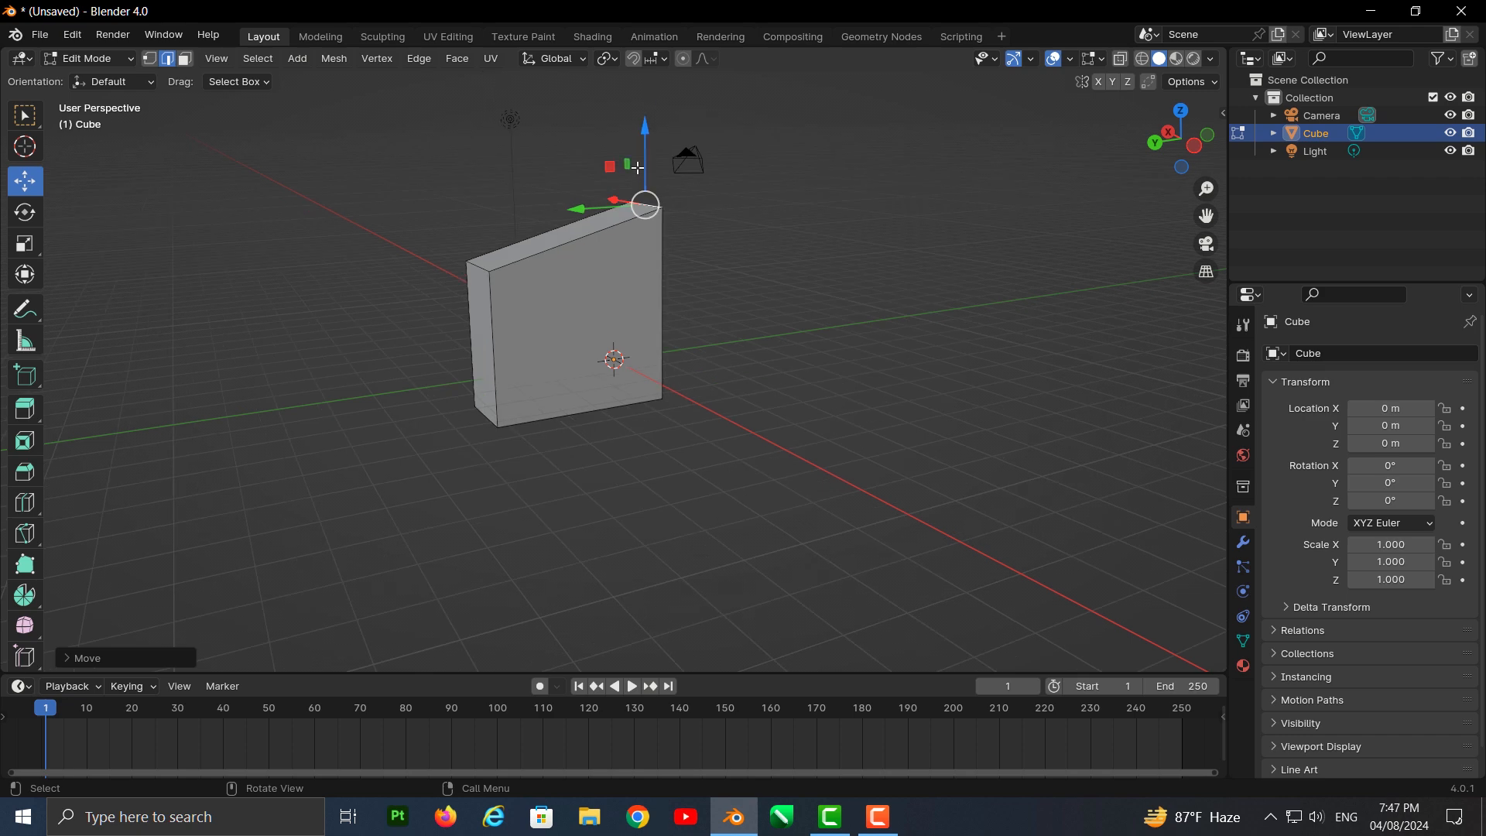
drag(650, 130, 639, 96)
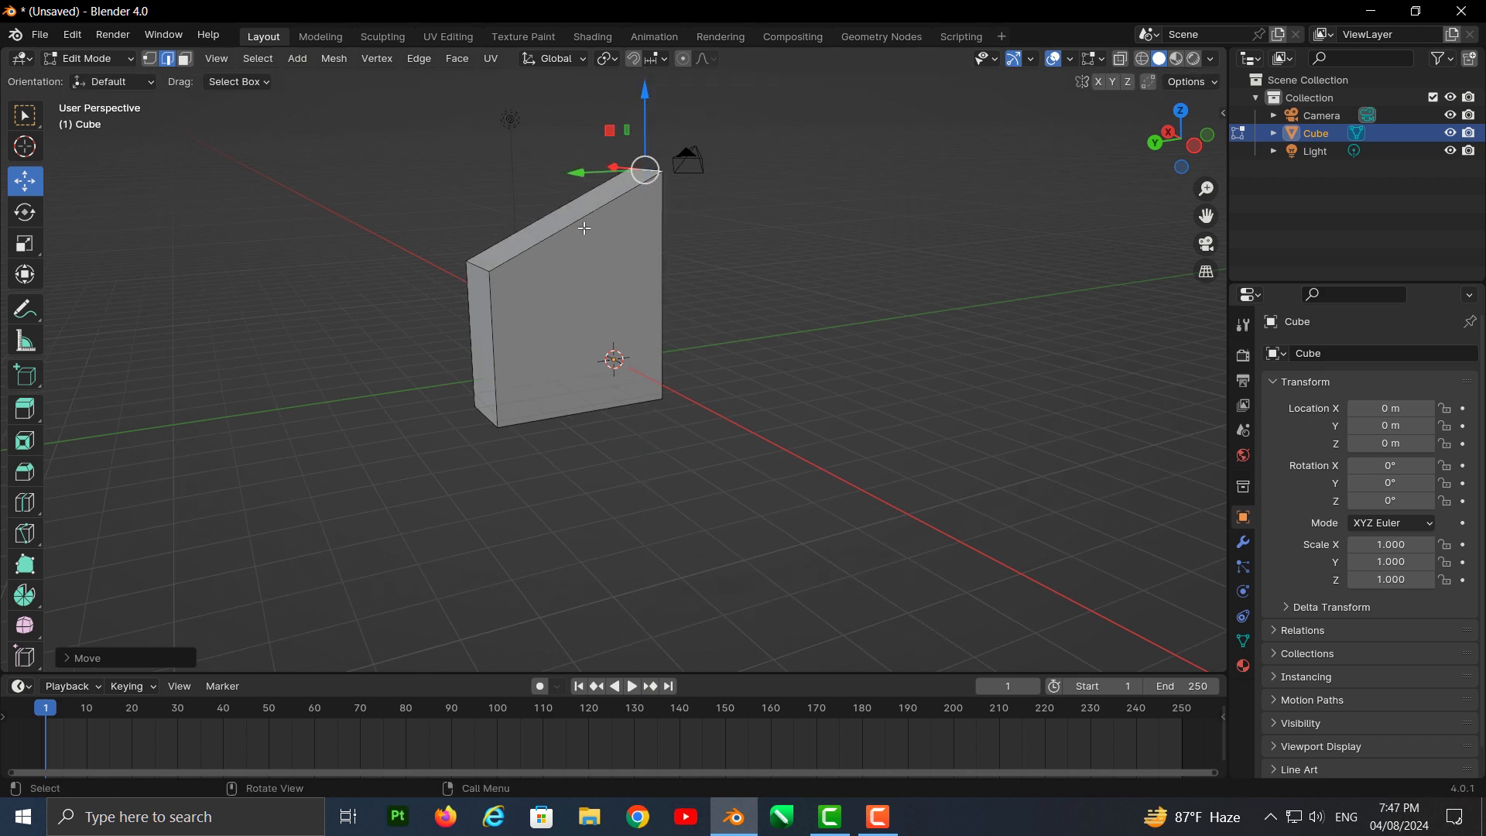
Lower the block's short top edge at the +Y end along the Z axis to form a steep wedge
middle_drag(588, 338, 629, 341)
click(560, 313)
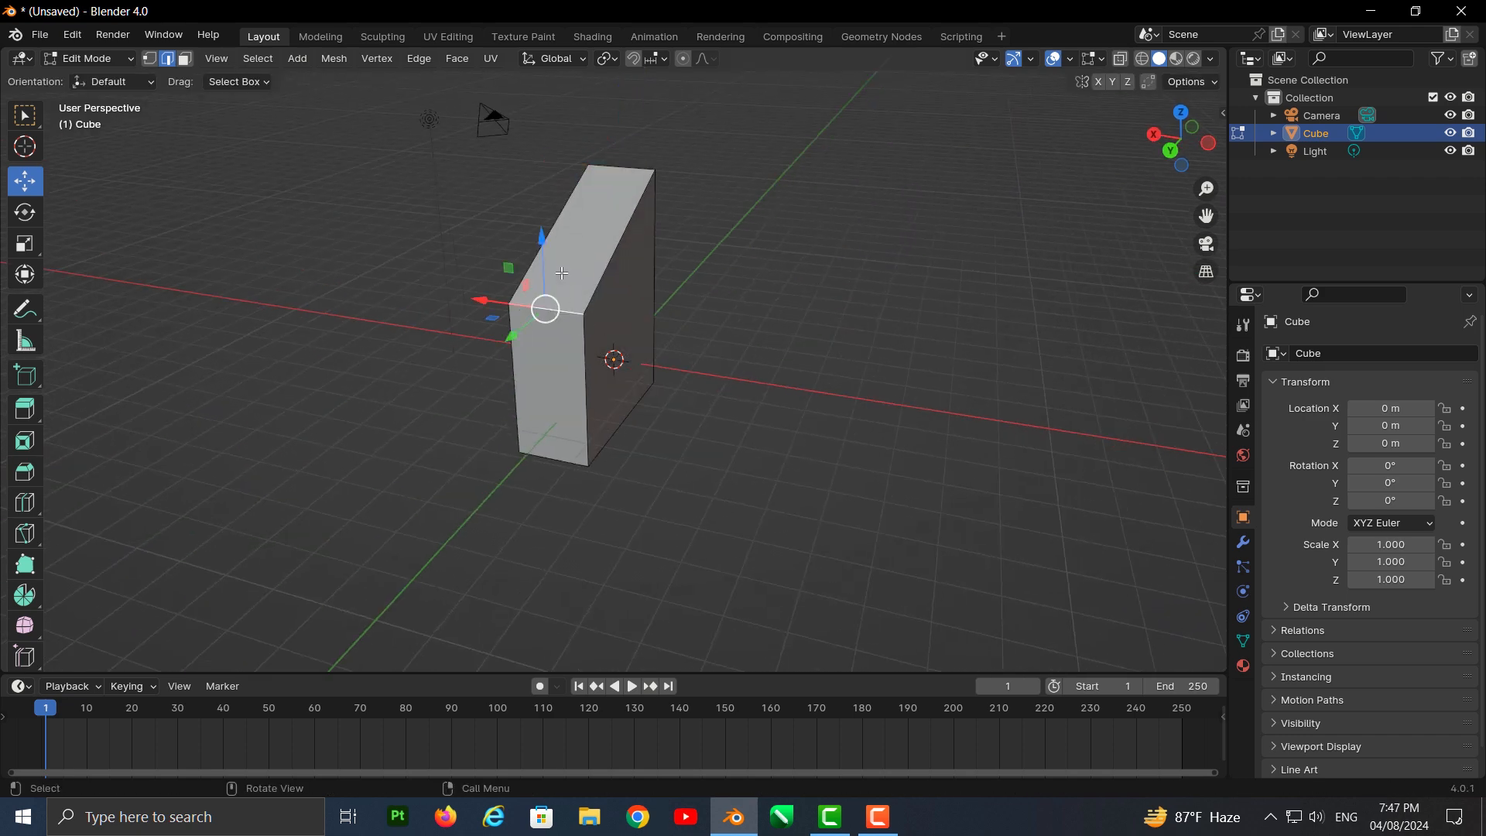
drag(539, 236, 668, 378)
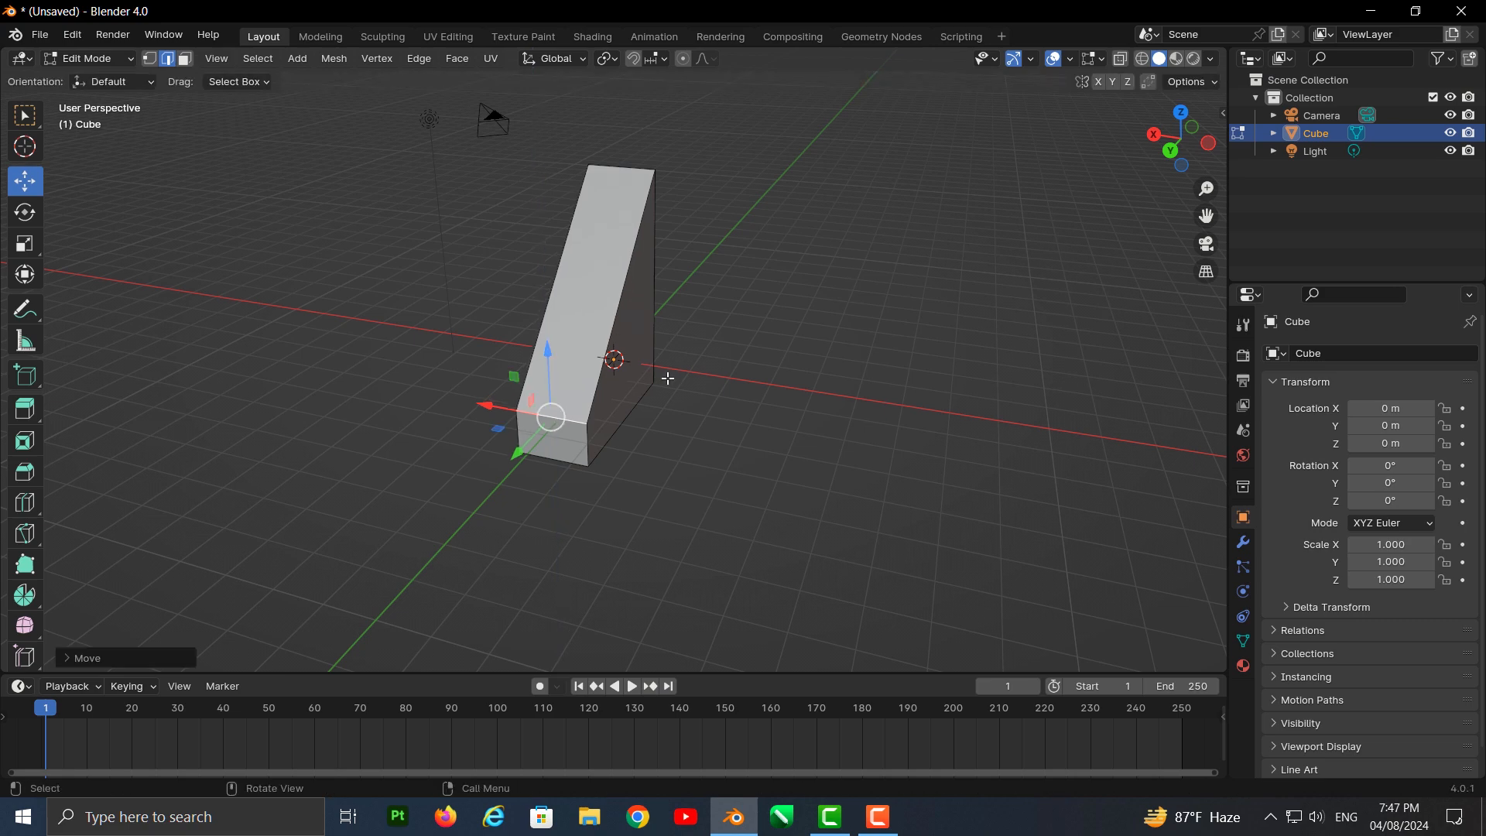
middle_drag(620, 377, 680, 394)
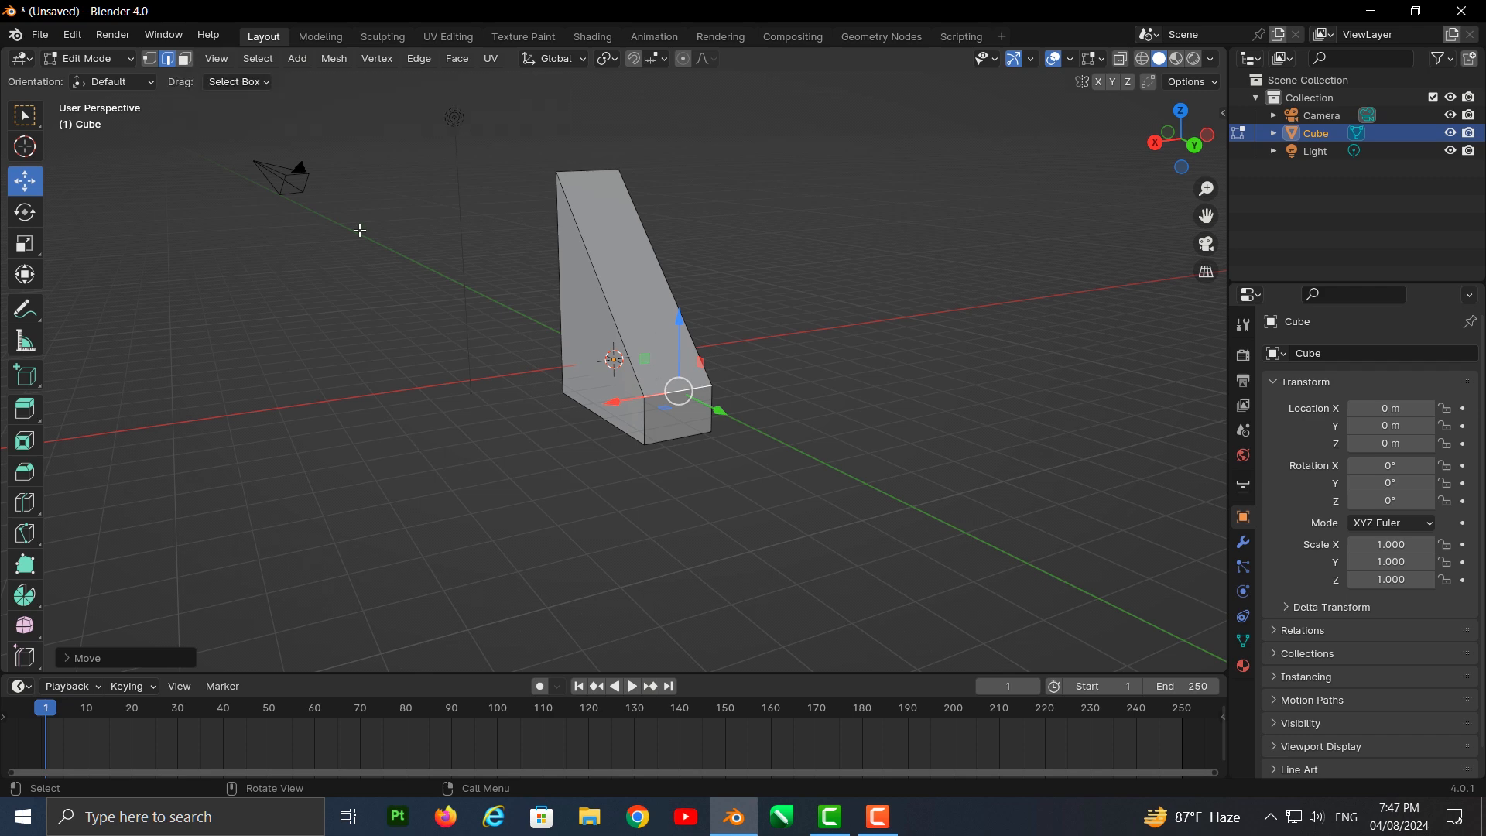
Undo the edge moves and selection changes, back to the flat-topped block with its side face selected in face selection
click(185, 59)
middle_drag(773, 475, 671, 481)
key(ctrl+z)
key(ctrl+z)
key(ctrl+z)
key(ctrl+z)
key(ctrl+z)
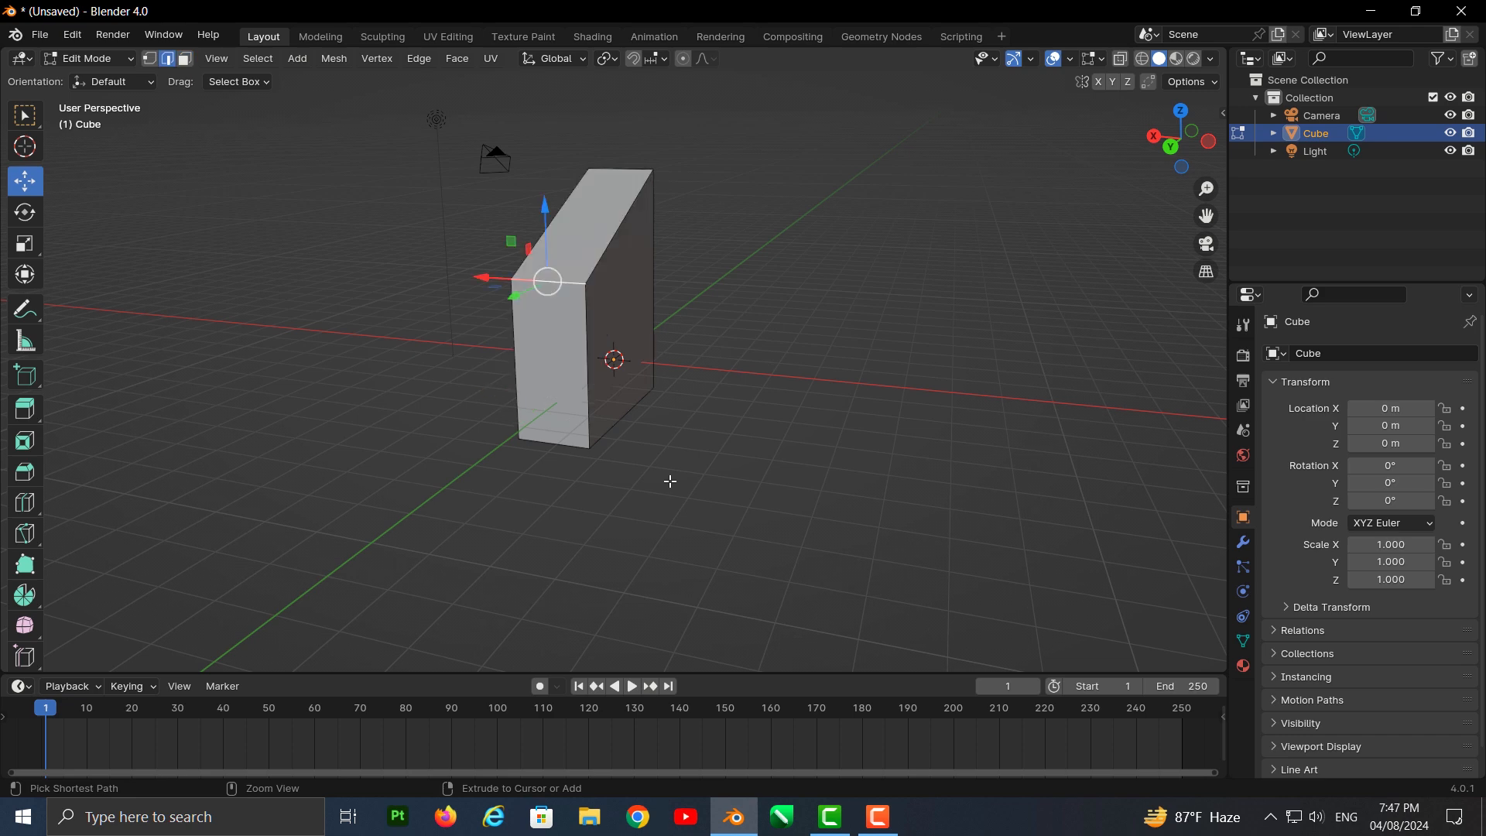
key(ctrl+z)
key(ctrl+z)
key(ctrl+z)
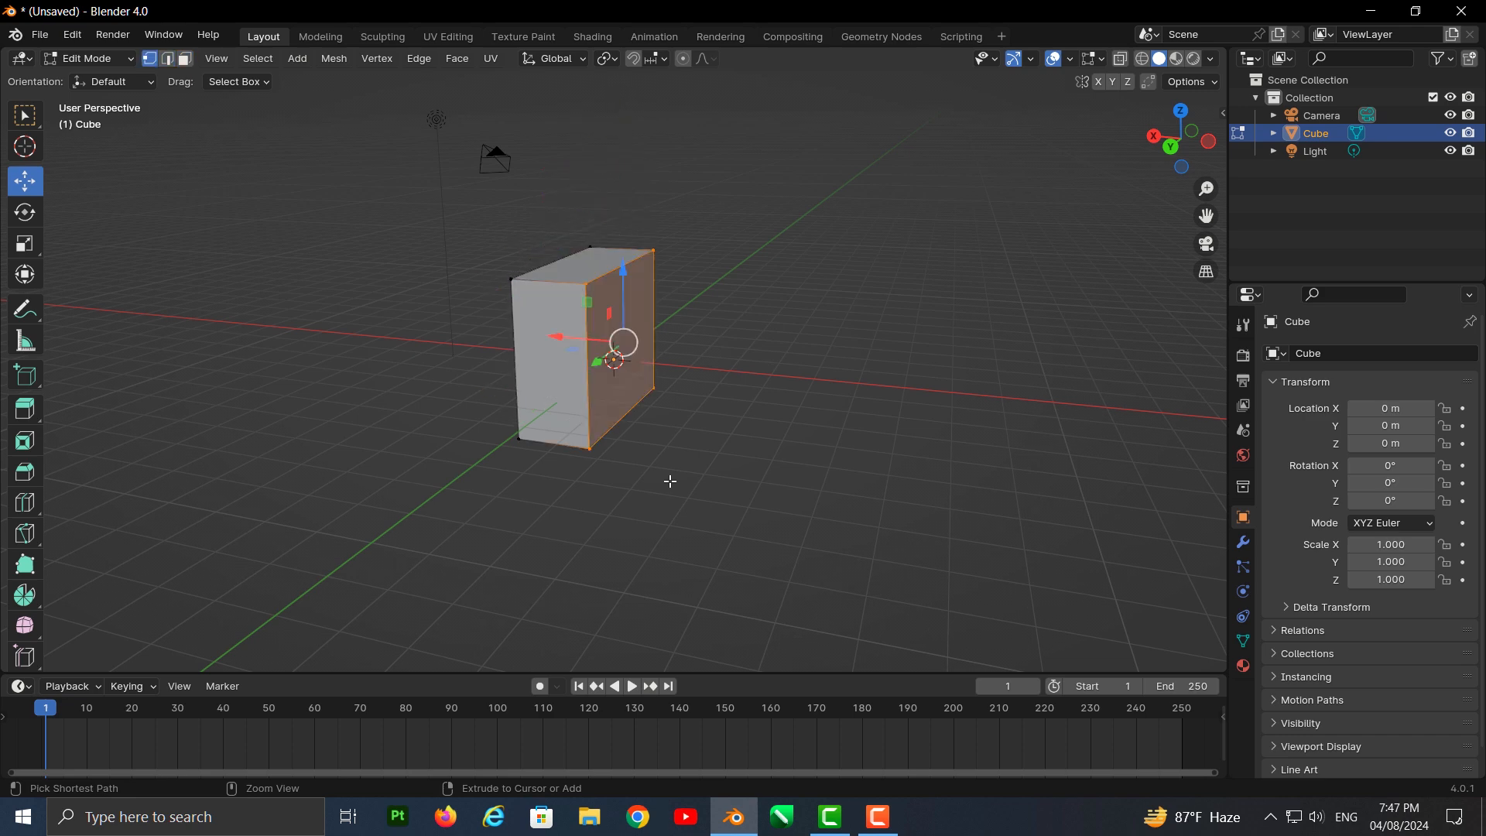
middle_drag(777, 470, 744, 441)
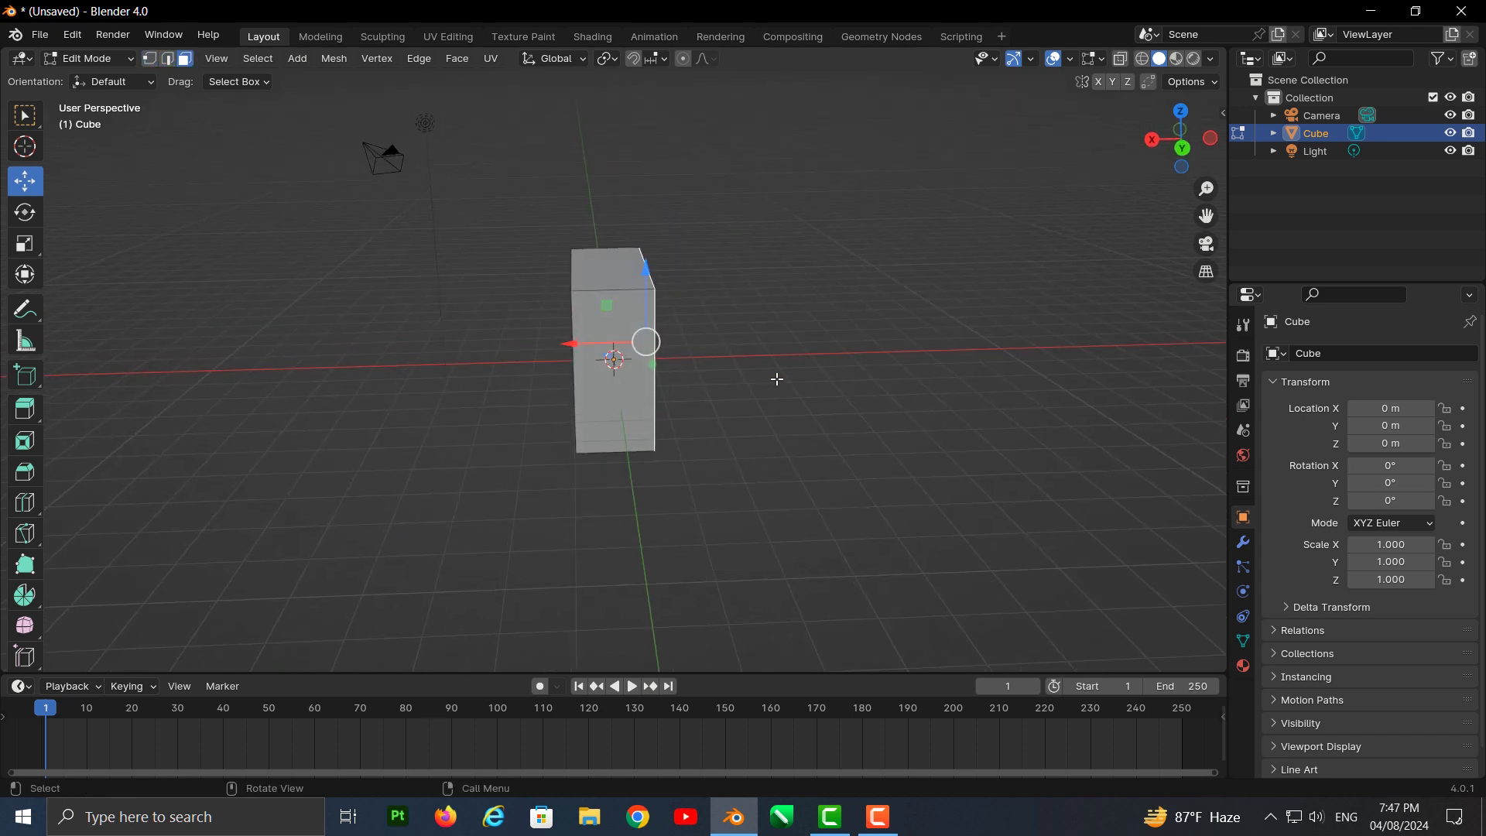
middle_drag(778, 379, 664, 340)
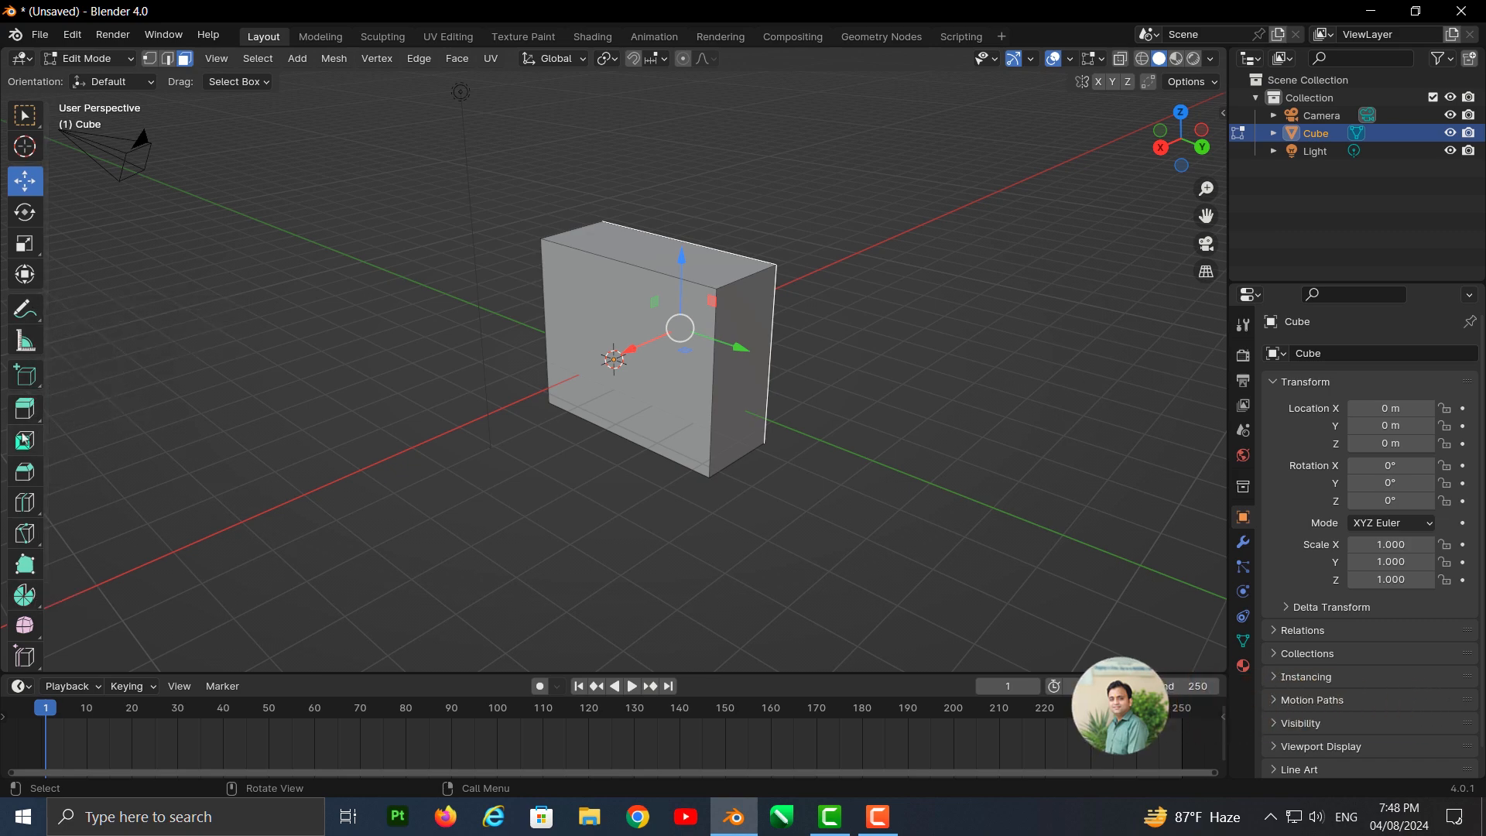
middle_drag(627, 411, 544, 364)
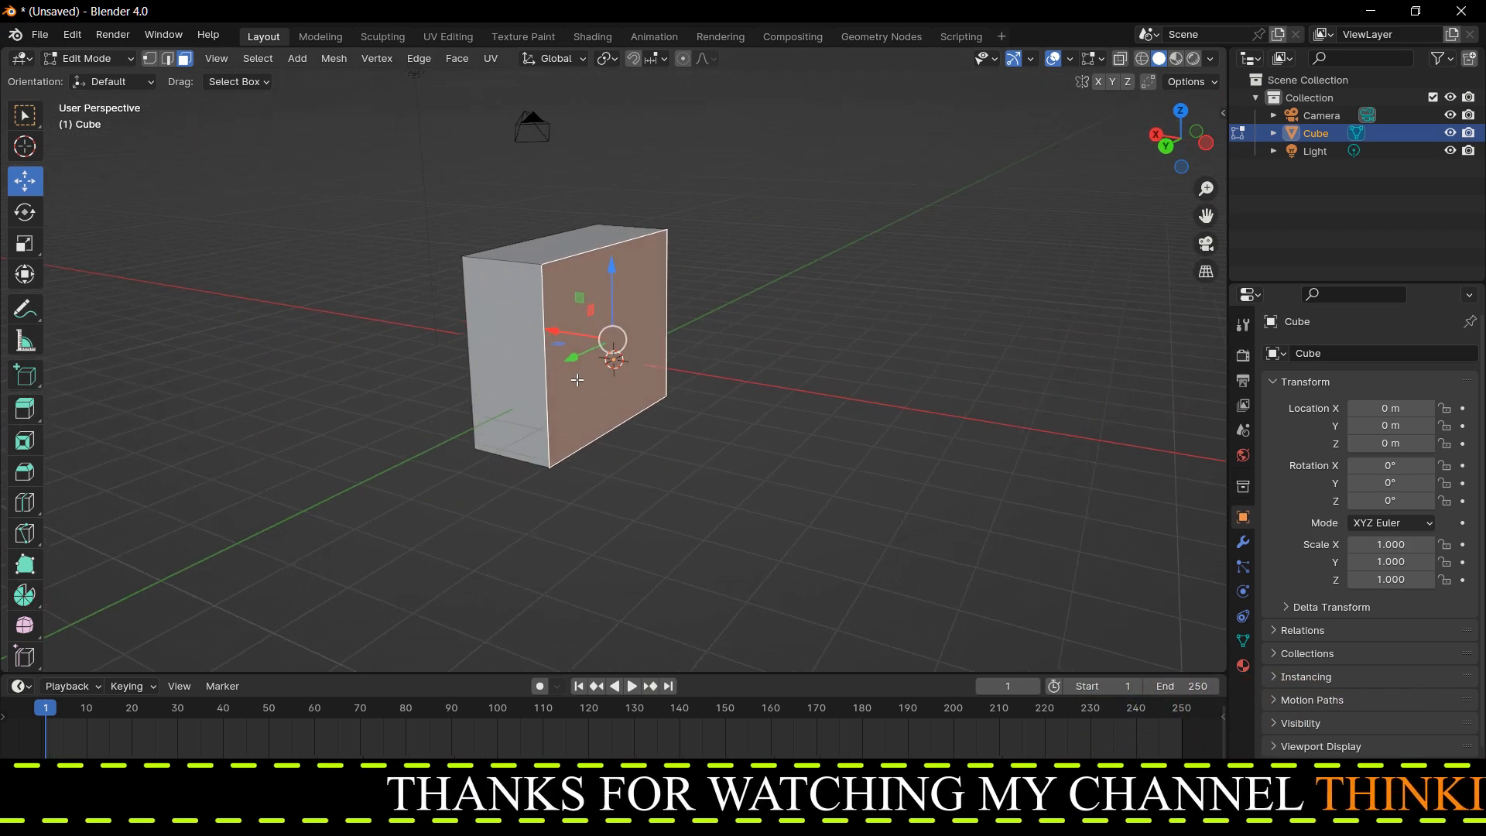
Add a horizontal loop cut around the block and slide it close to the block's top
key(ctrl+r)
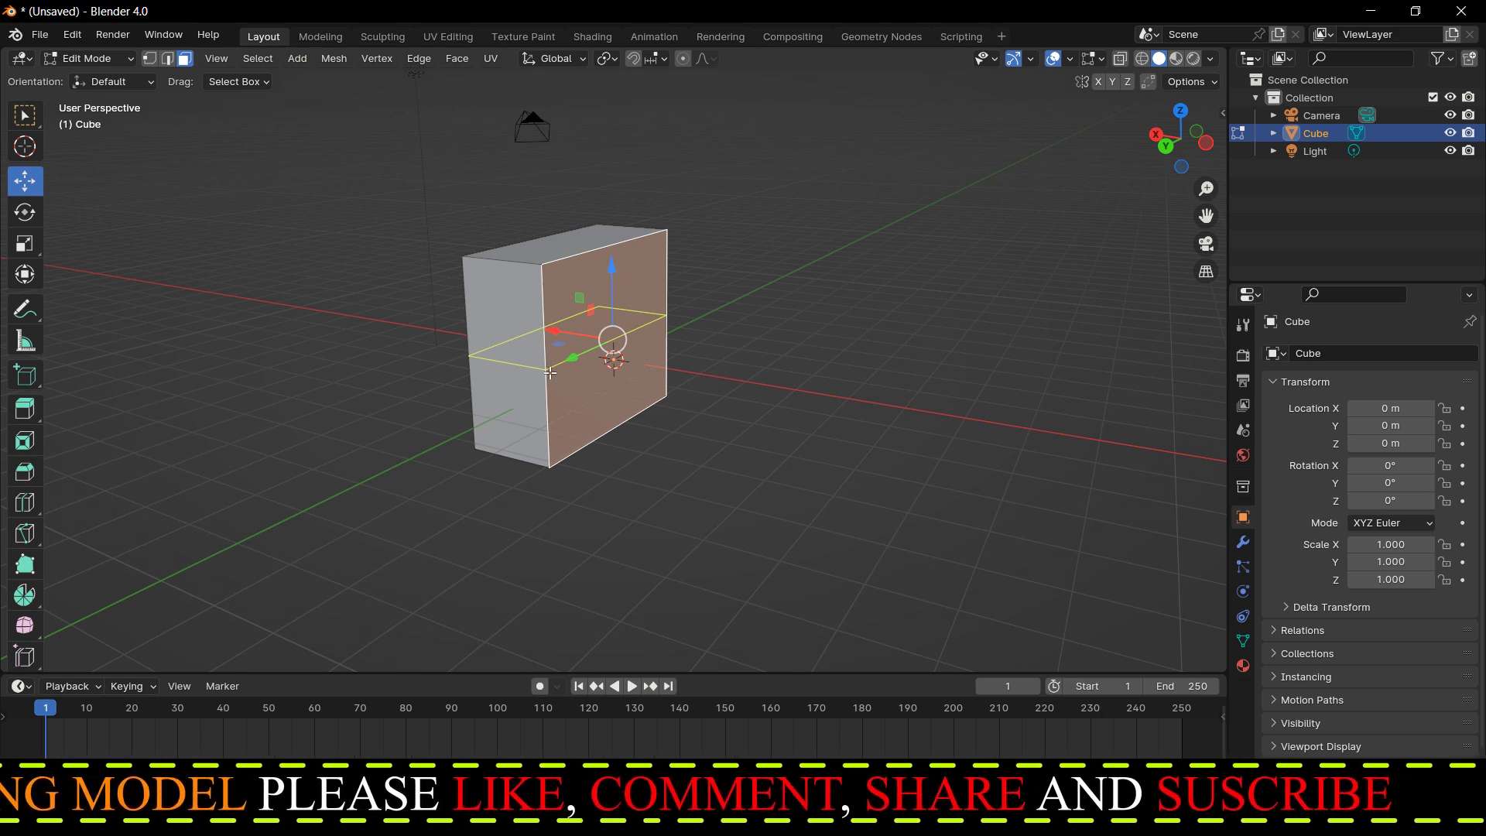
click(562, 377)
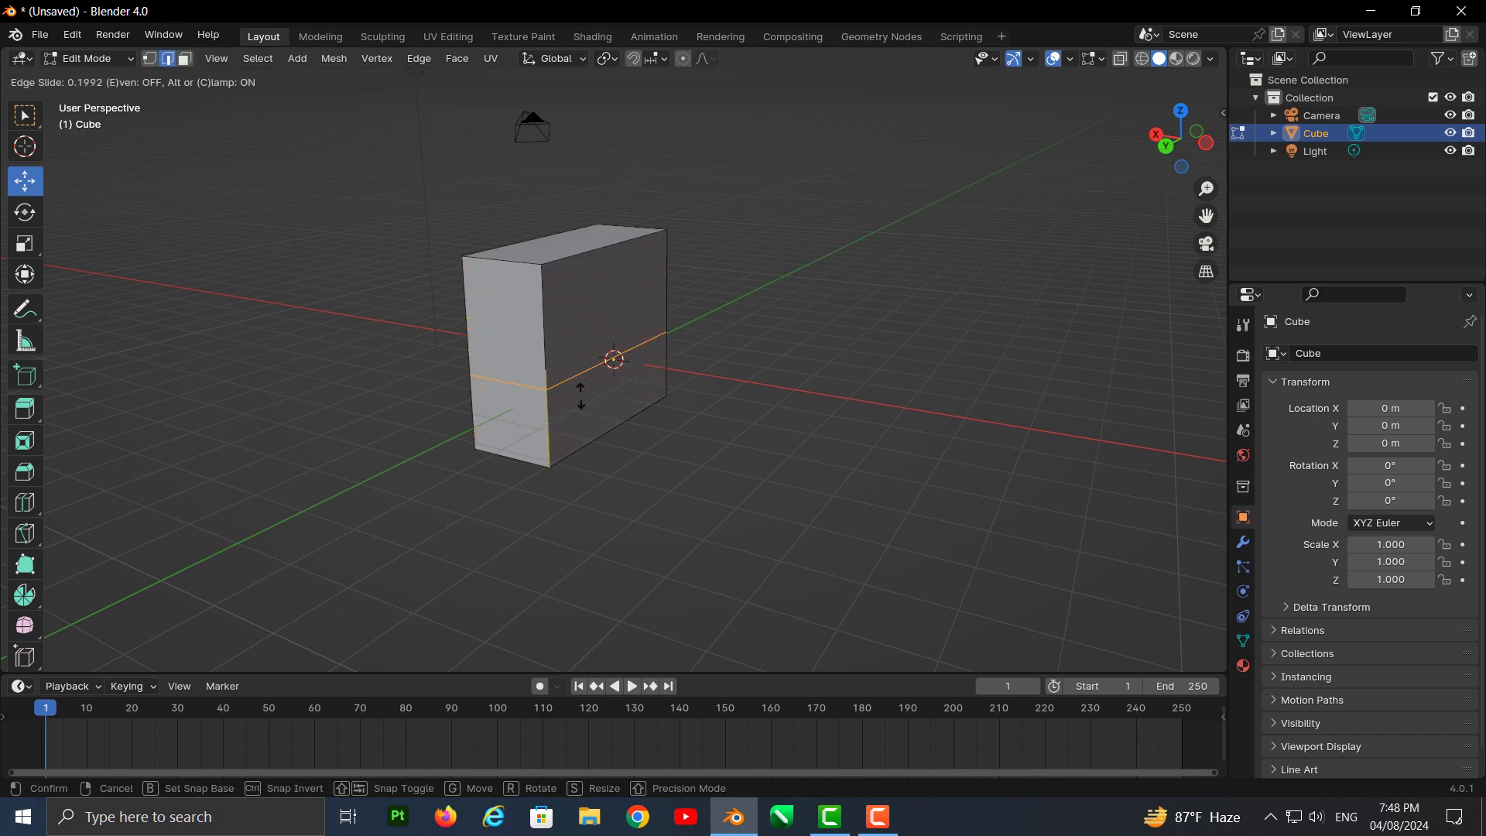
click(582, 298)
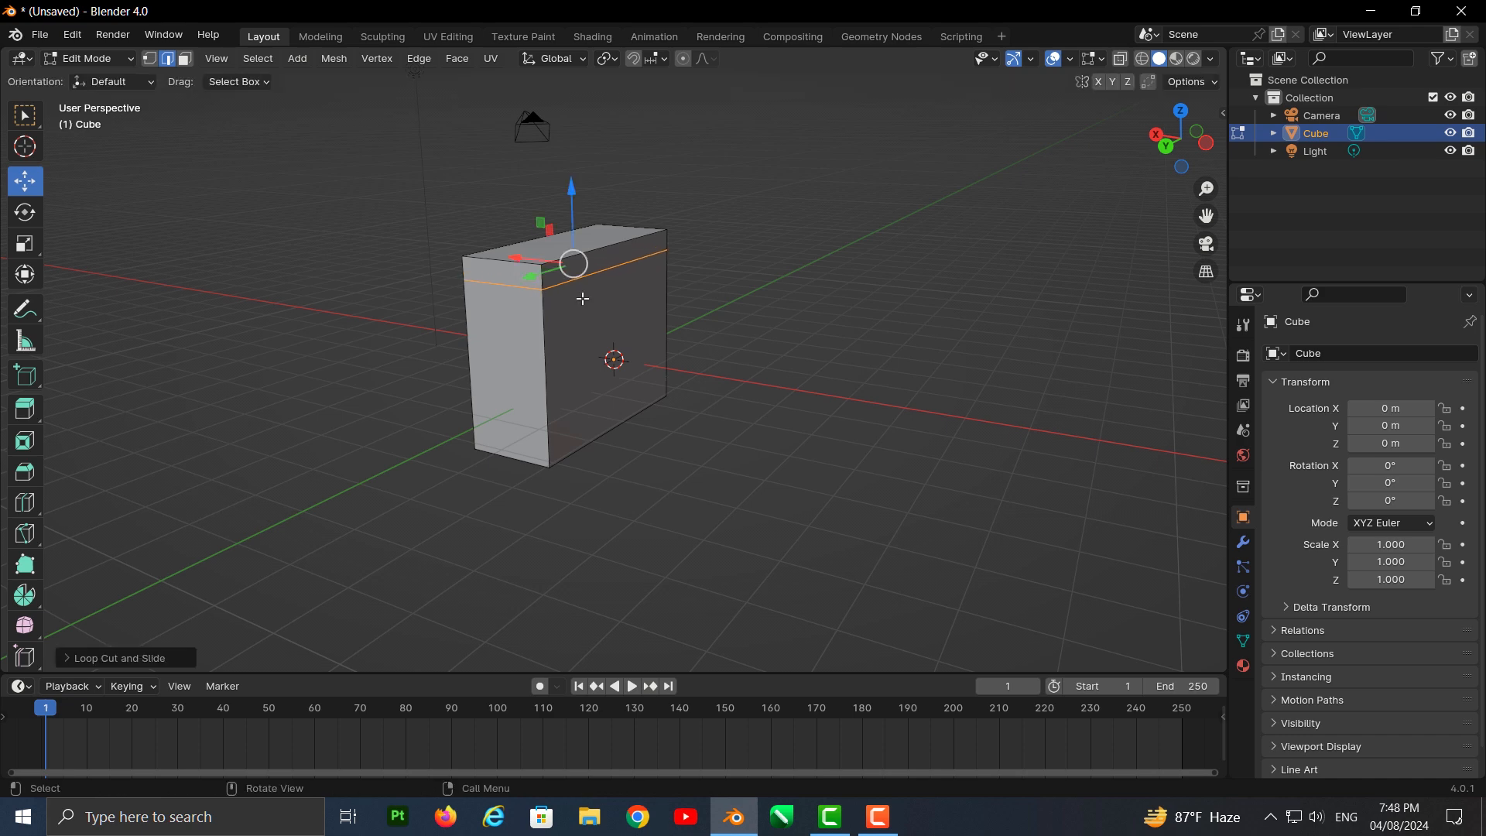
click(895, 514)
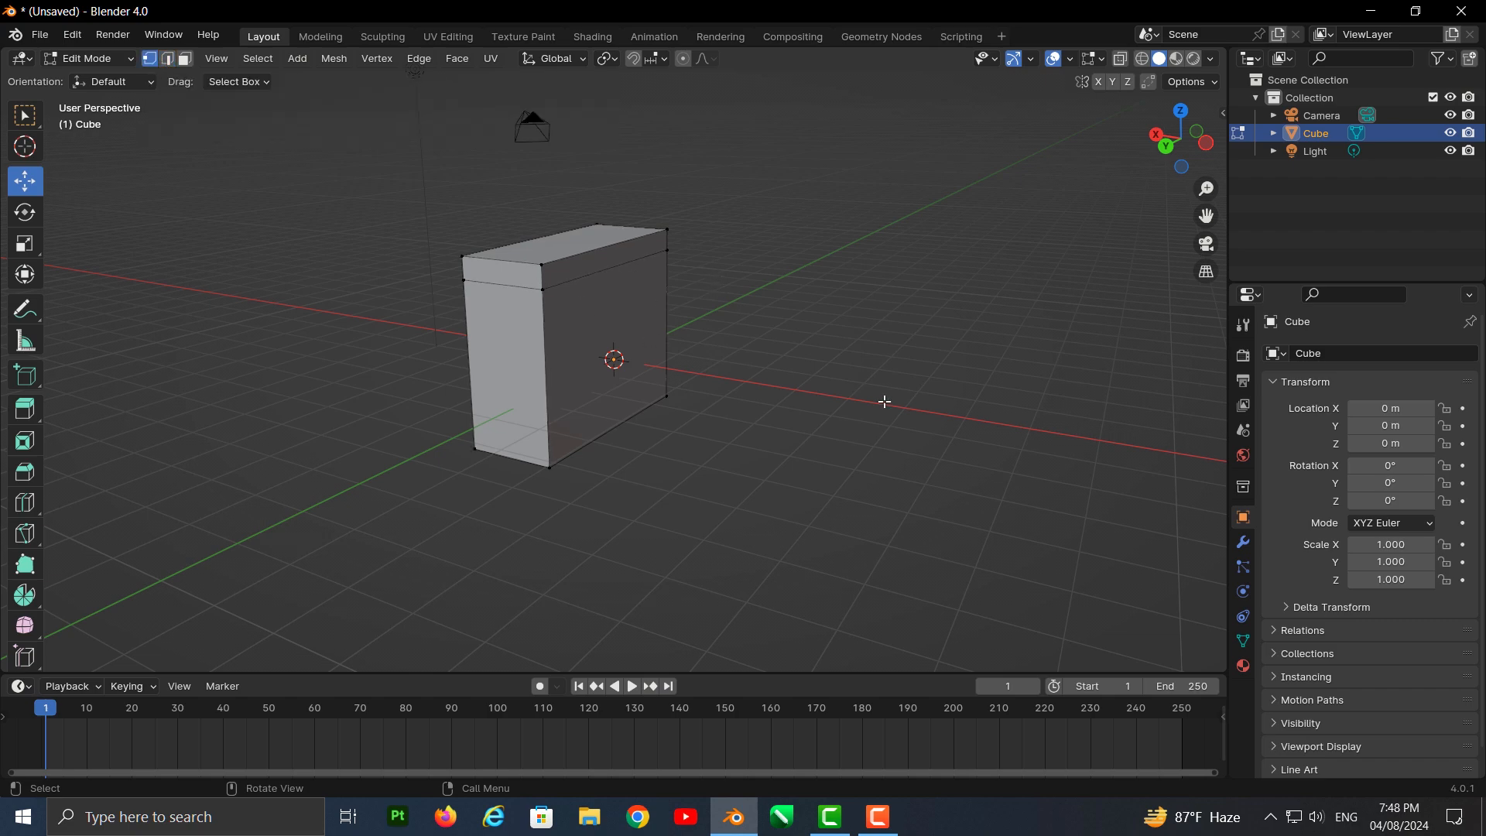
Select the narrow upper face at the block's +Y end in face selection, move it along the Y axis, and undo the move
middle_drag(885, 402, 507, 4)
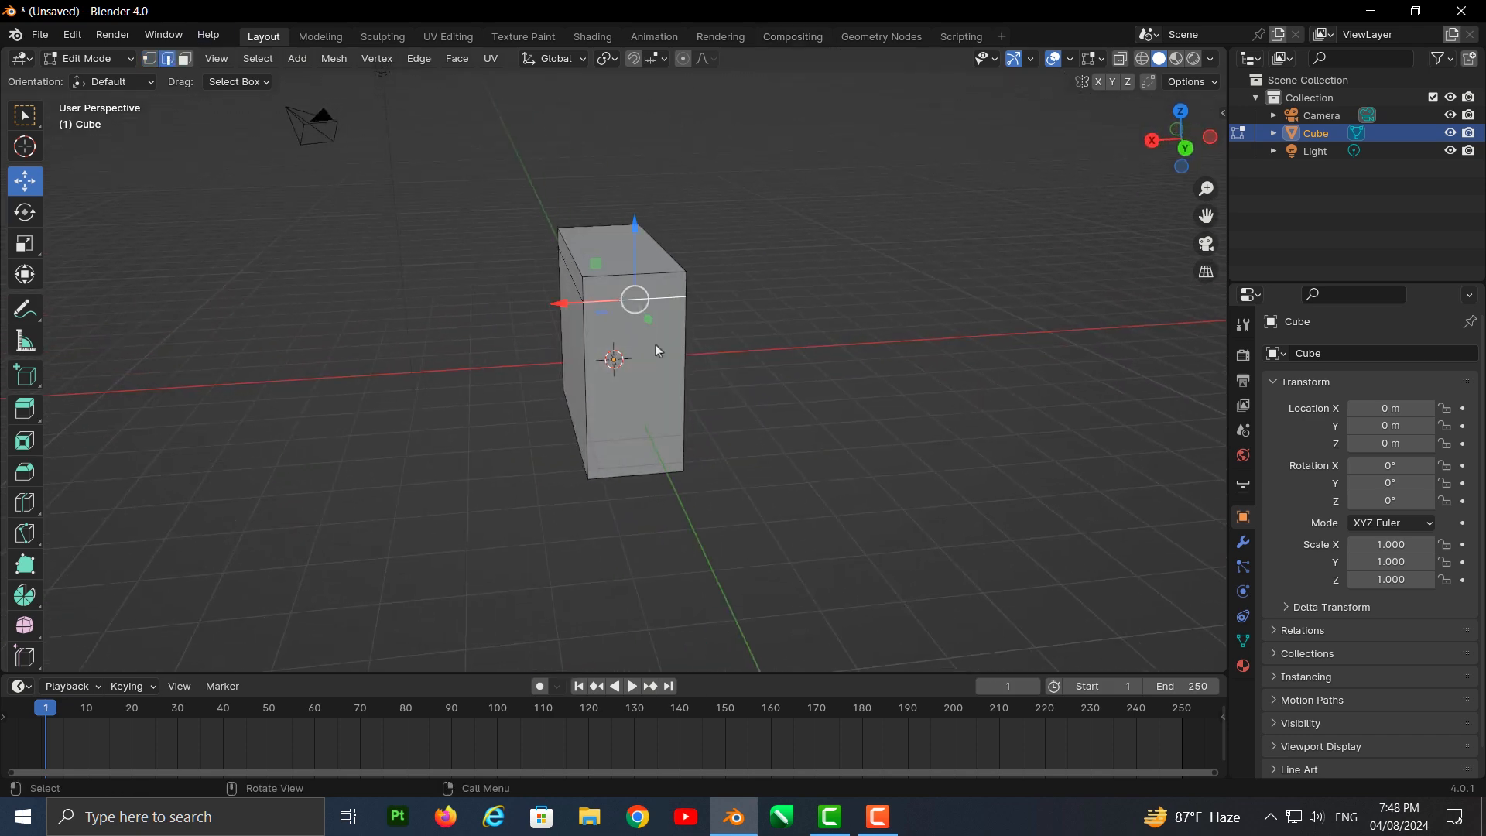
click(184, 62)
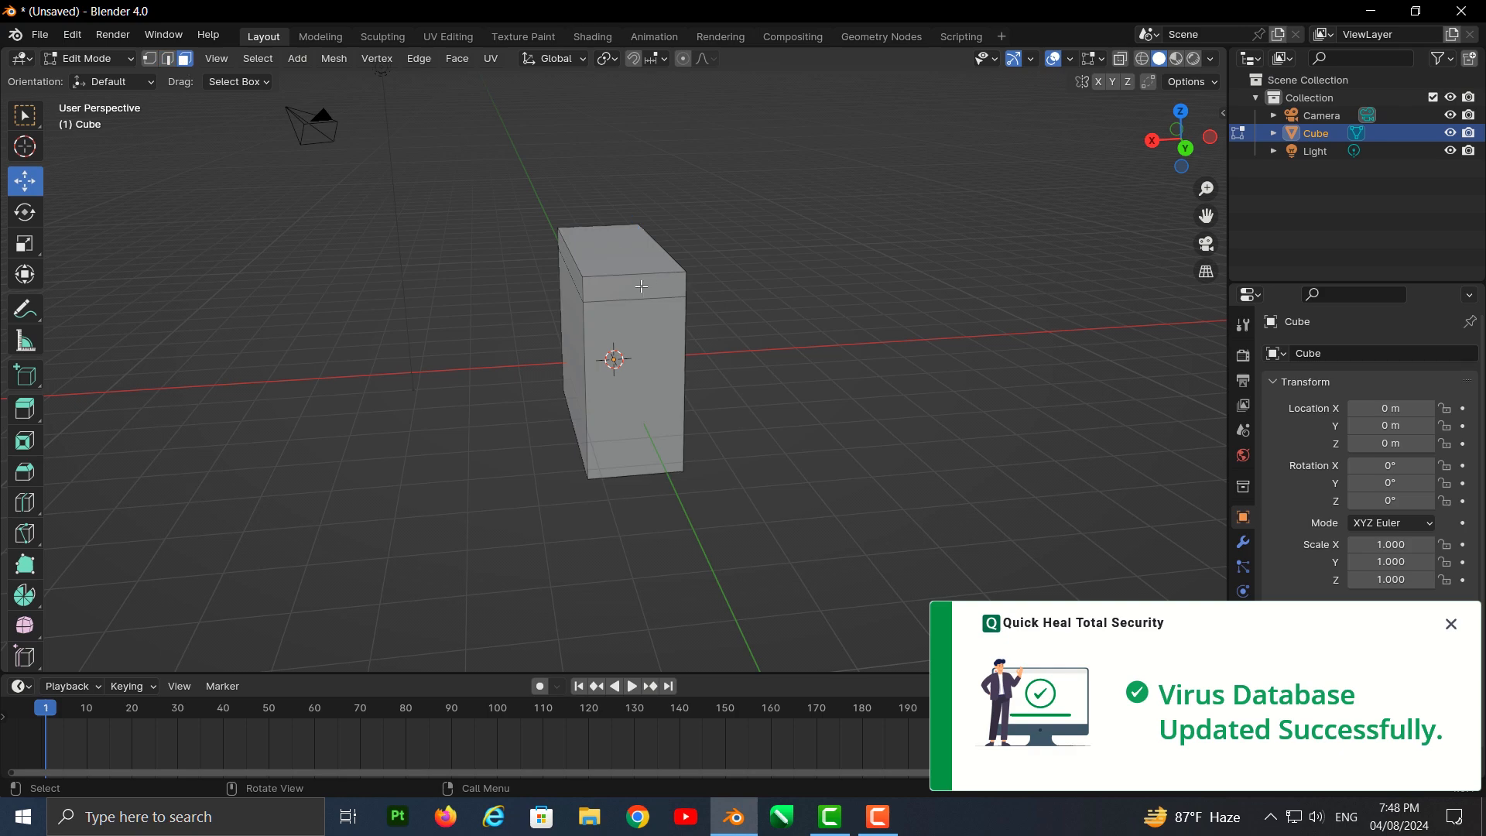
click(642, 287)
middle_drag(759, 364, 628, 372)
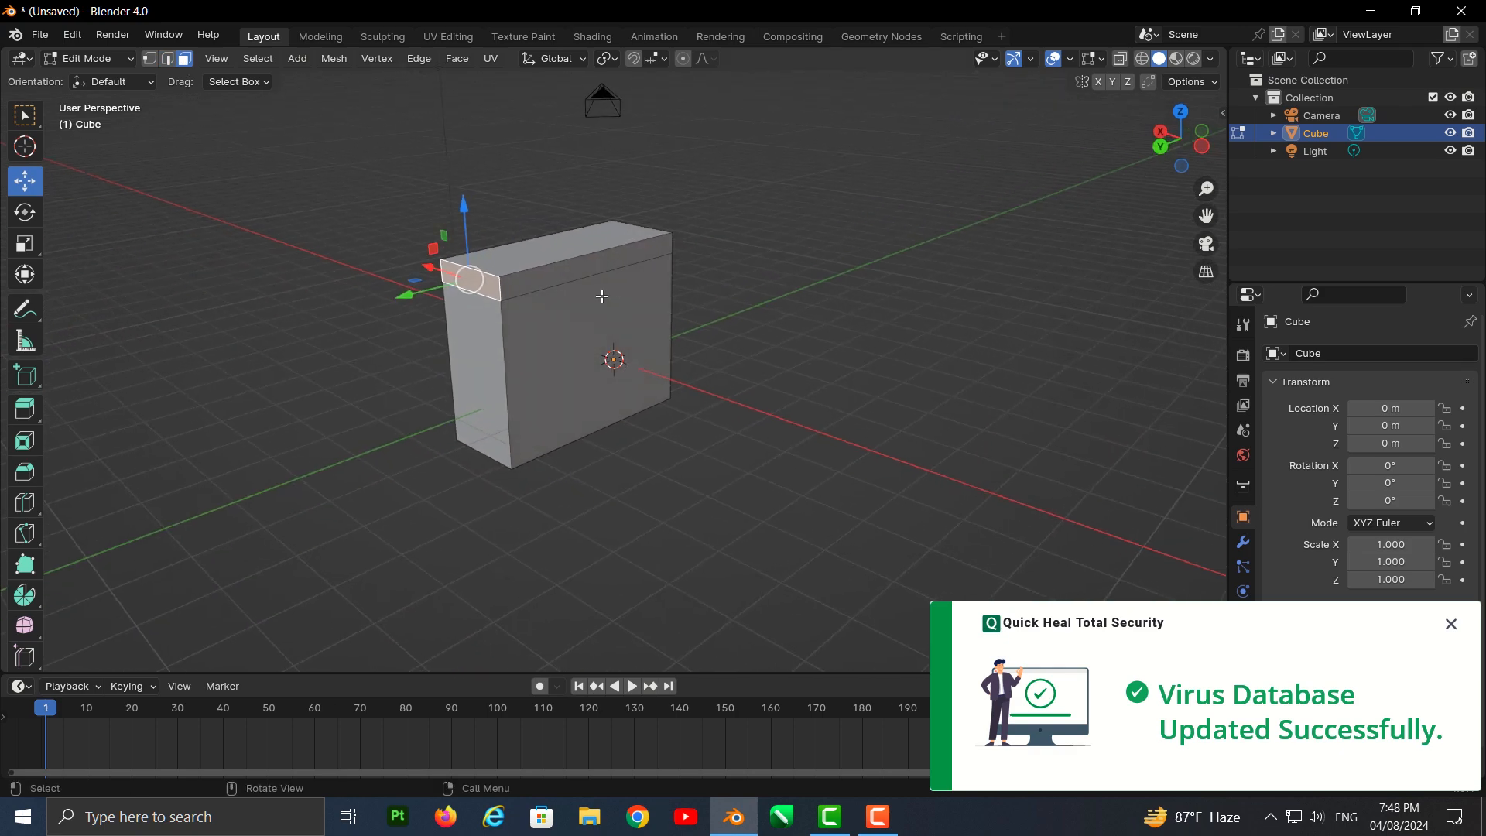
mouse_move(408, 297)
mouse_down()
mouse_move(318, 333)
mouse_move(423, 300)
mouse_move(359, 321)
mouse_move(367, 308)
mouse_move(455, 299)
mouse_move(382, 325)
mouse_move(371, 309)
mouse_move(535, 255)
mouse_move(385, 346)
mouse_move(572, 332)
mouse_move(501, 354)
mouse_up()
key(ctrl+z)
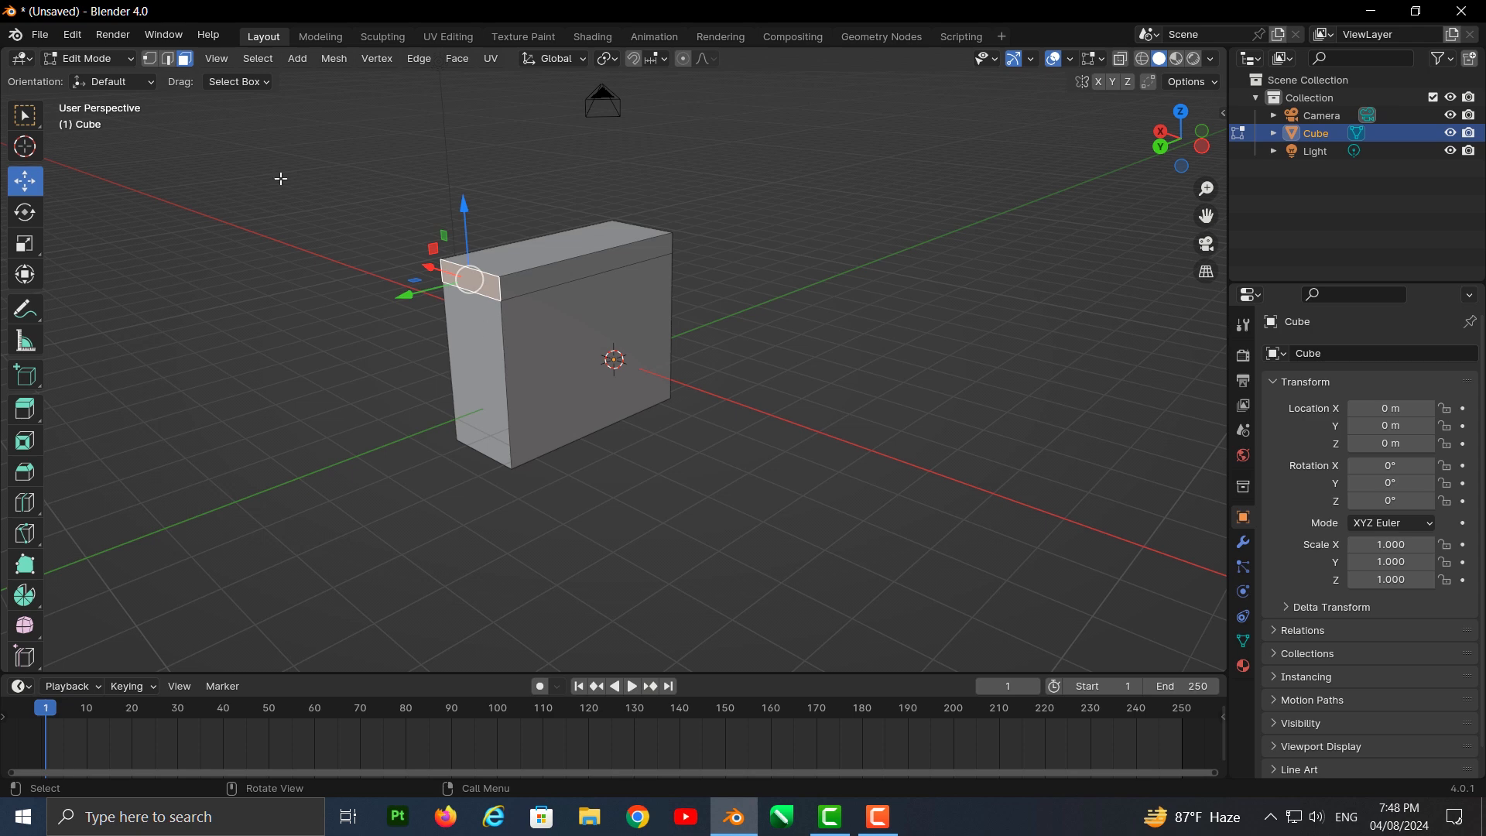
Extrude the narrow upper face at the +Y end outward along its normal to form an overhanging arm
key(e)
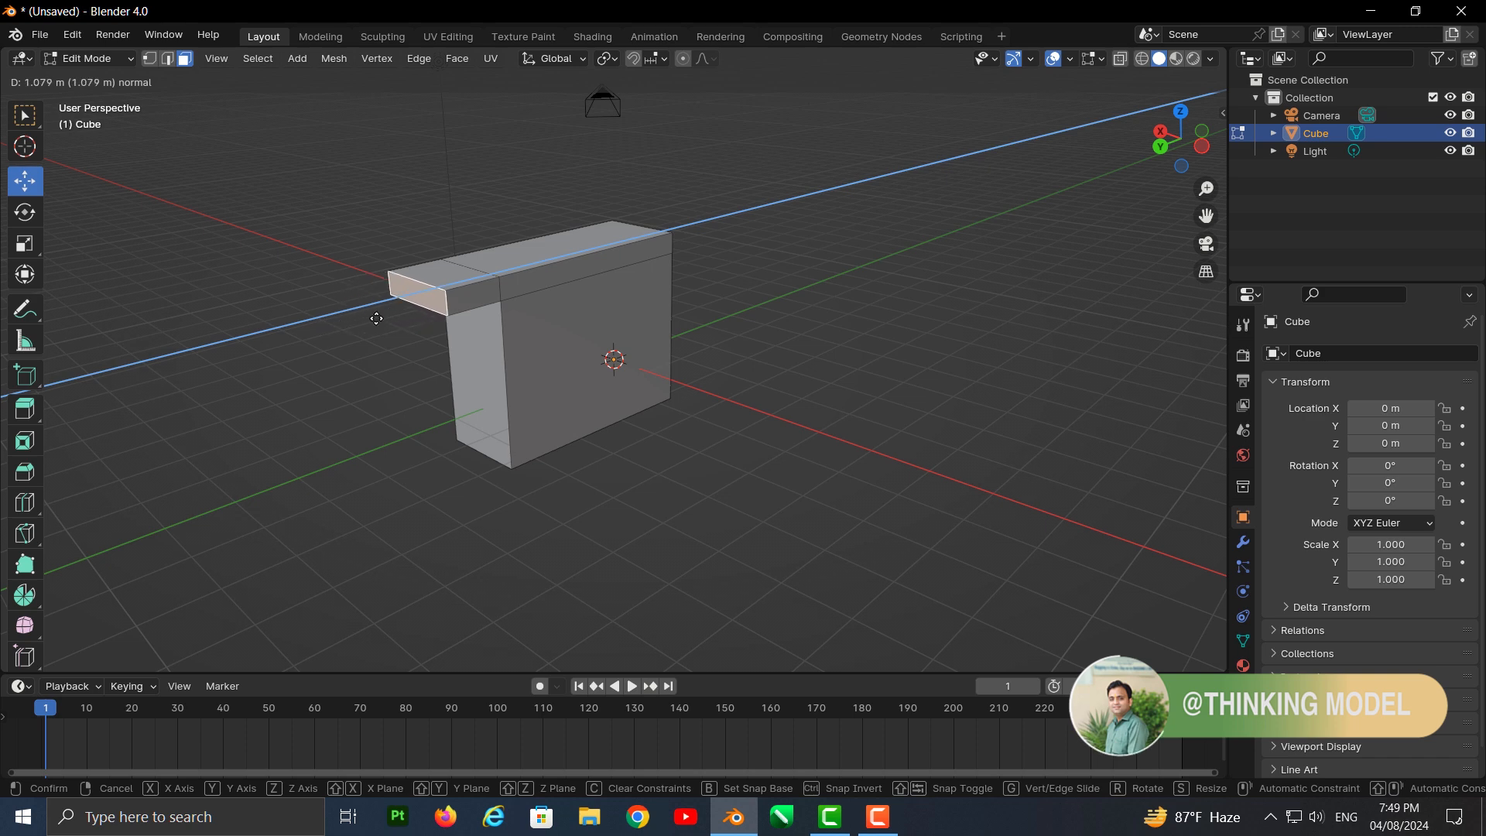
click(377, 317)
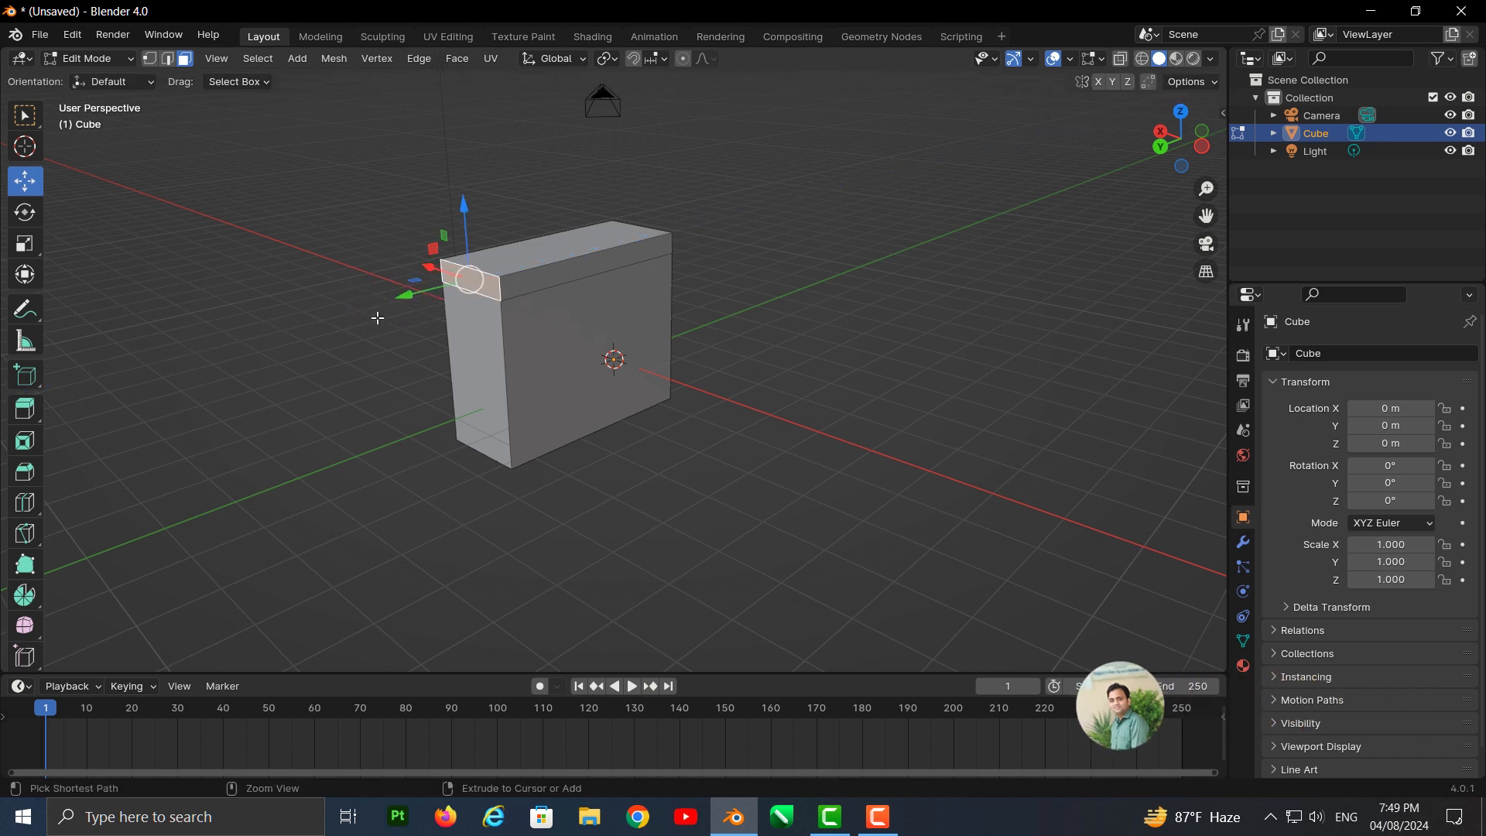
mouse_move(405, 294)
mouse_down()
mouse_move(438, 292)
mouse_move(404, 301)
mouse_up()
key(e)
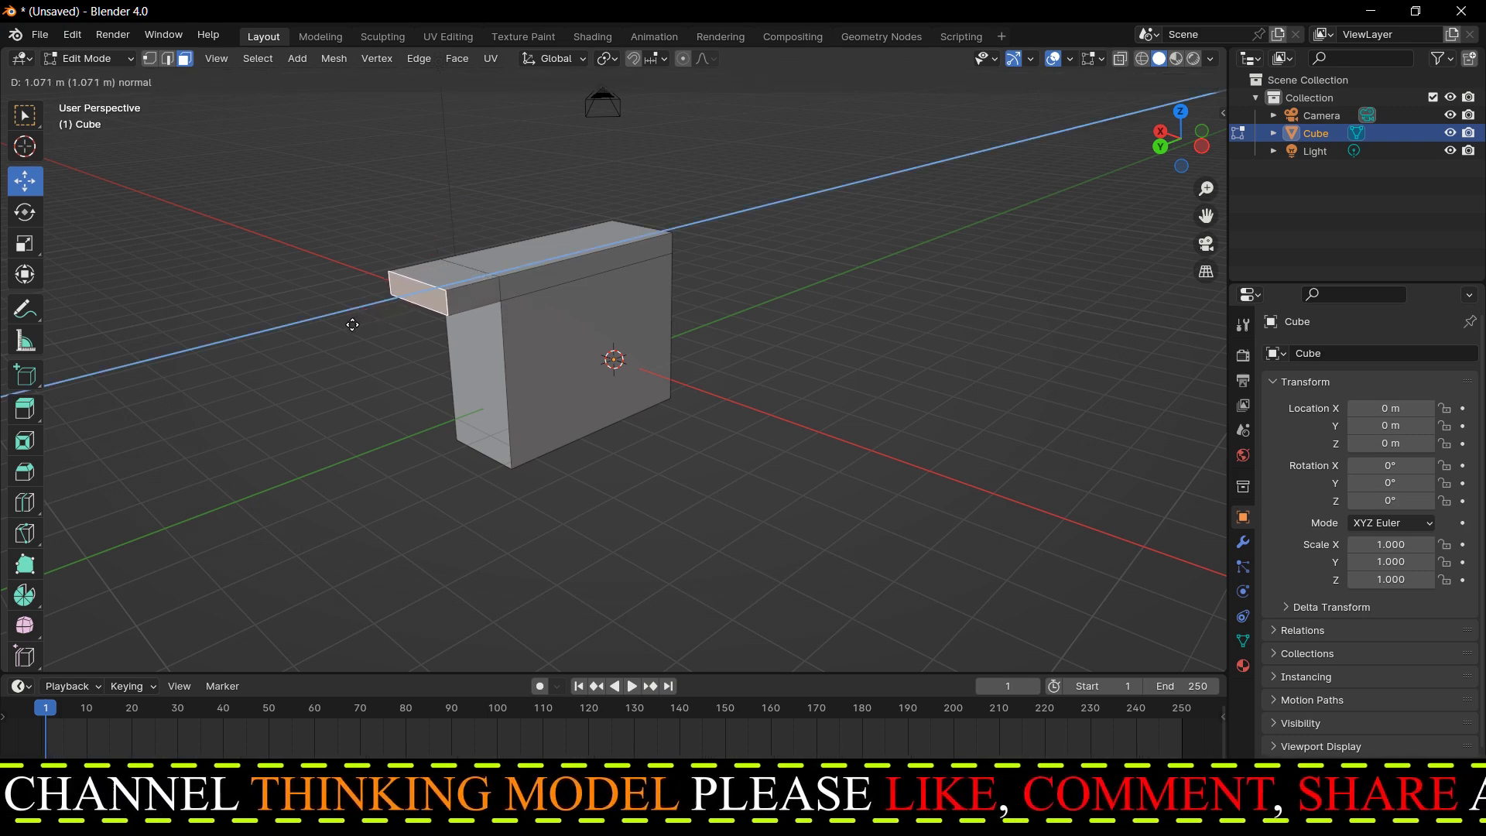
click(306, 340)
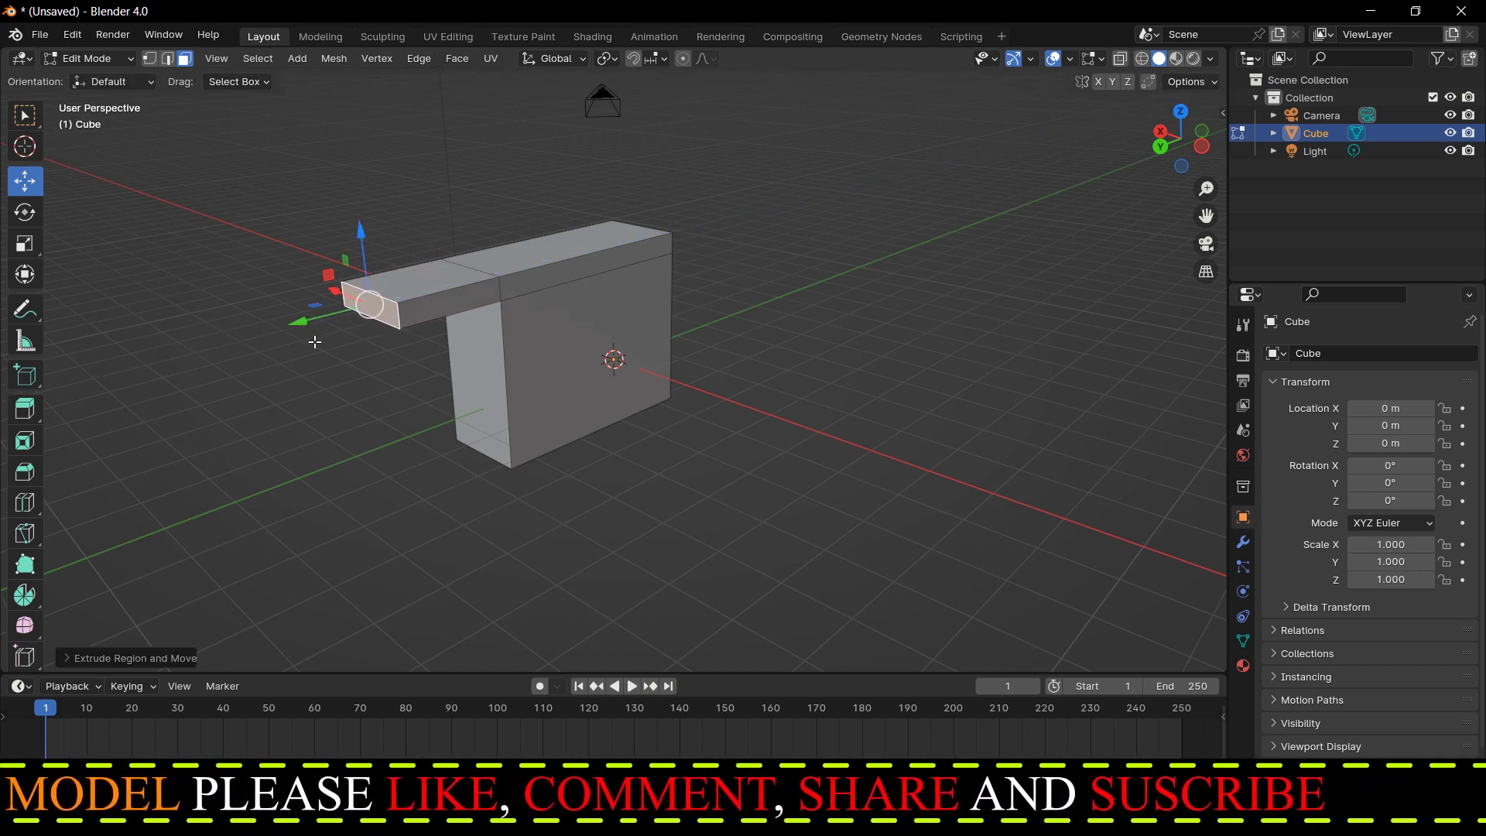
Extrude the arm's -X side face outward along its normal to form a sideways branch
middle_drag(321, 332, 507, 326)
click(503, 319)
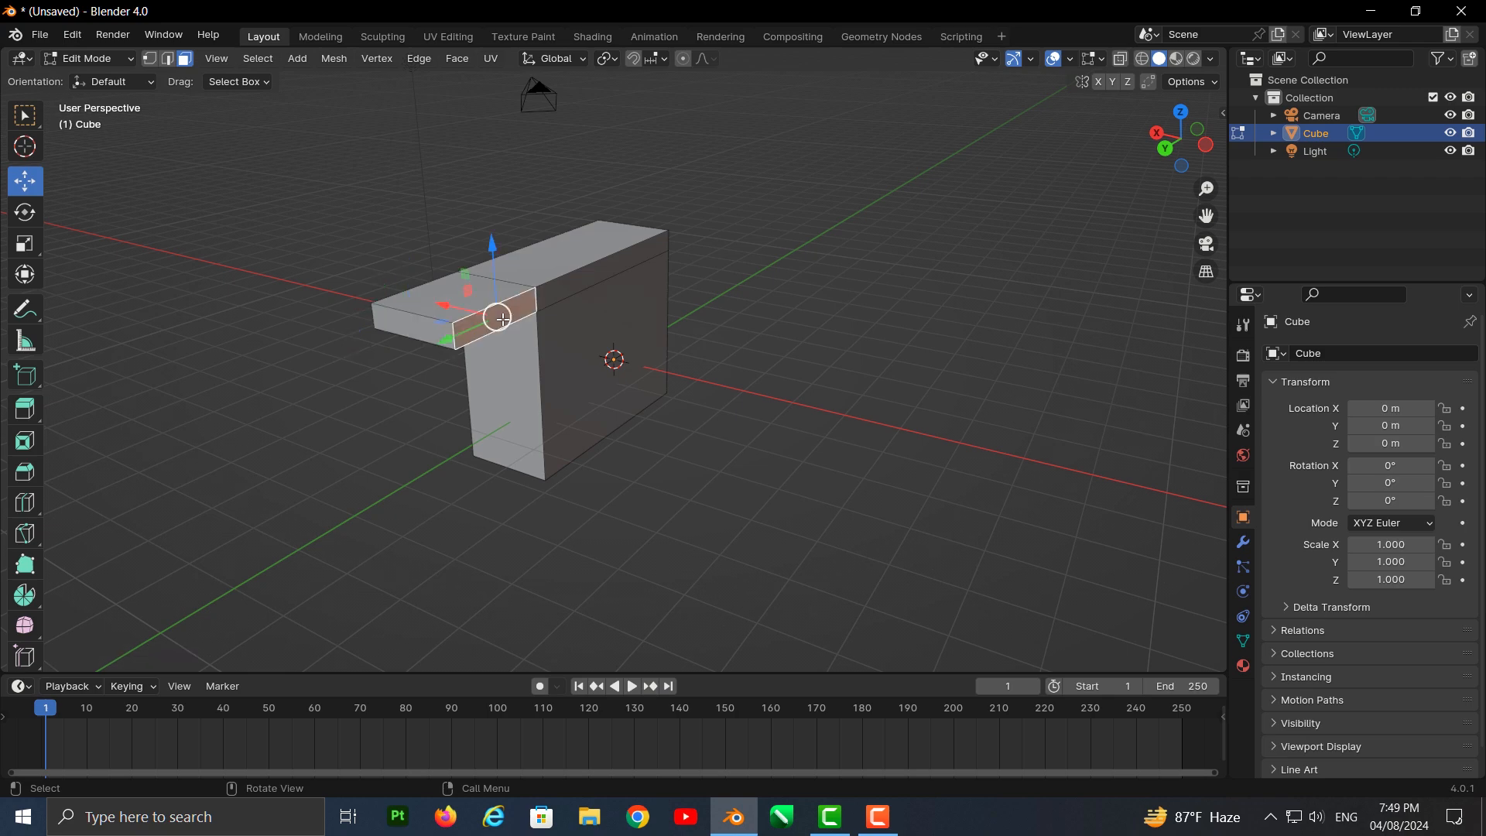
key(e)
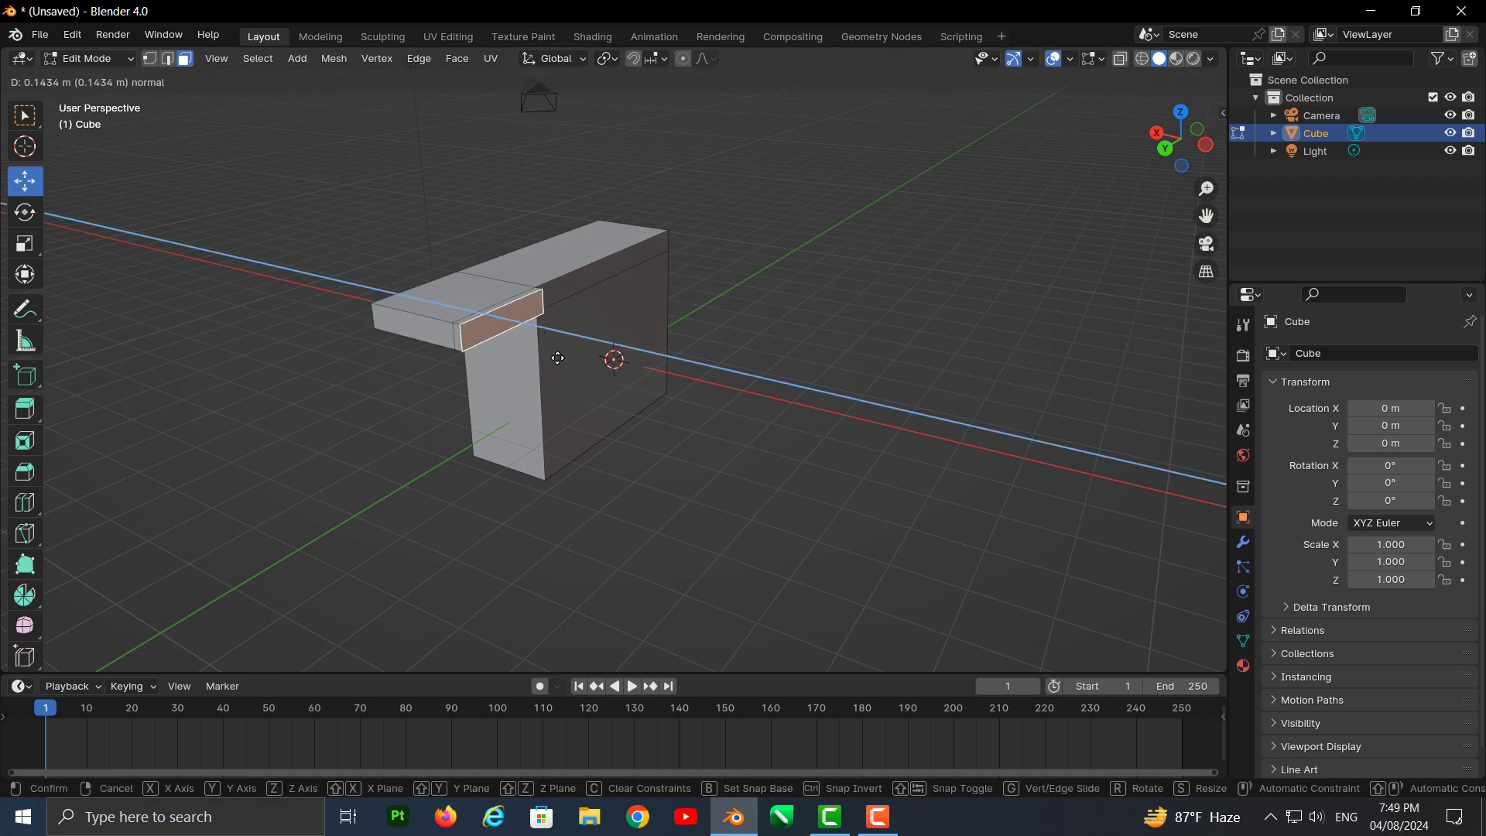
click(645, 428)
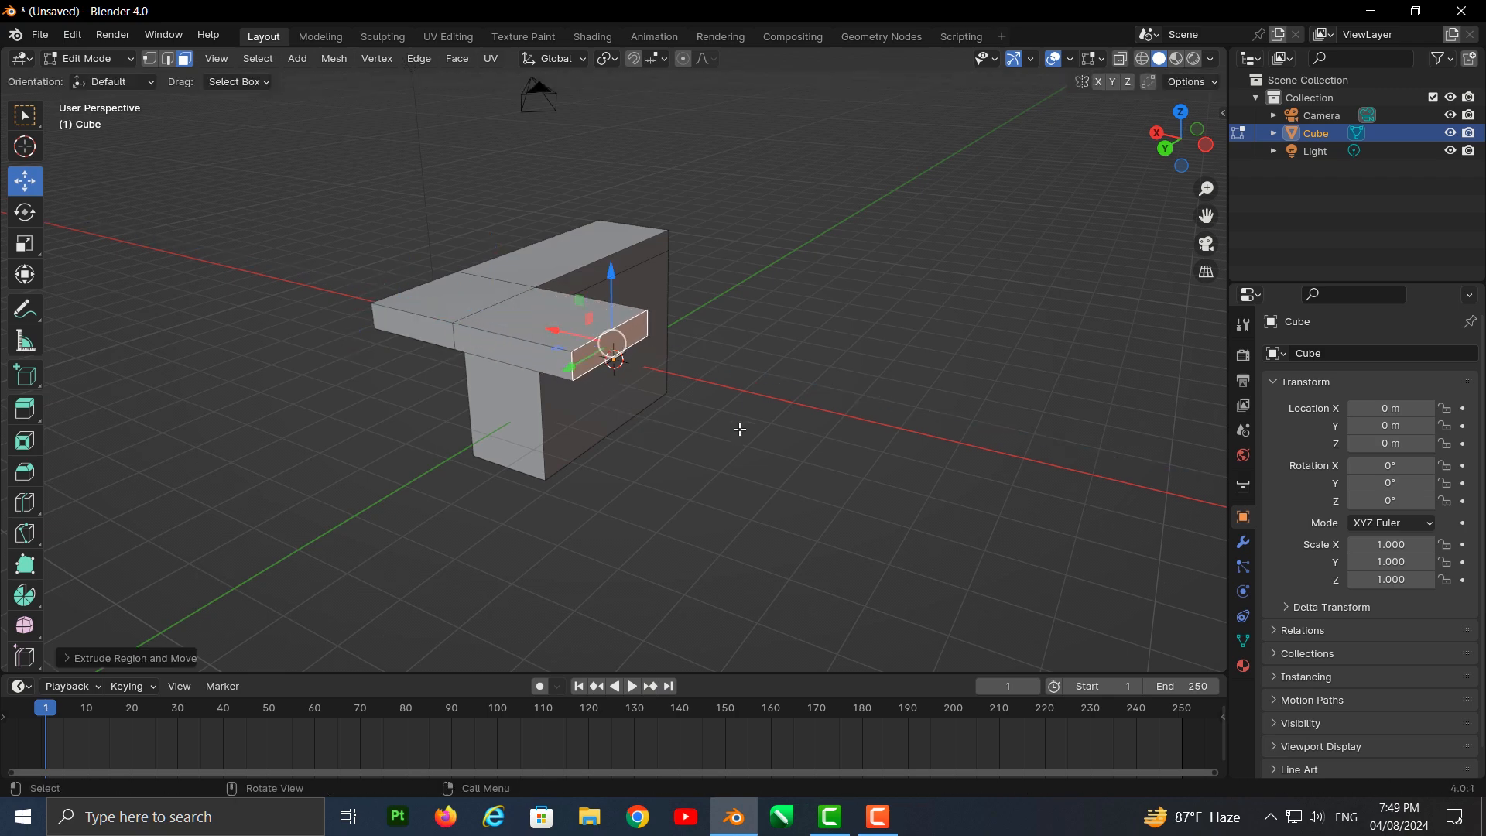
Undo both extrusions, the face selections and the loop cut, back to the plain block with its side face selected
middle_drag(738, 428, 753, 364)
key(ctrl+z)
key(ctrl+z)
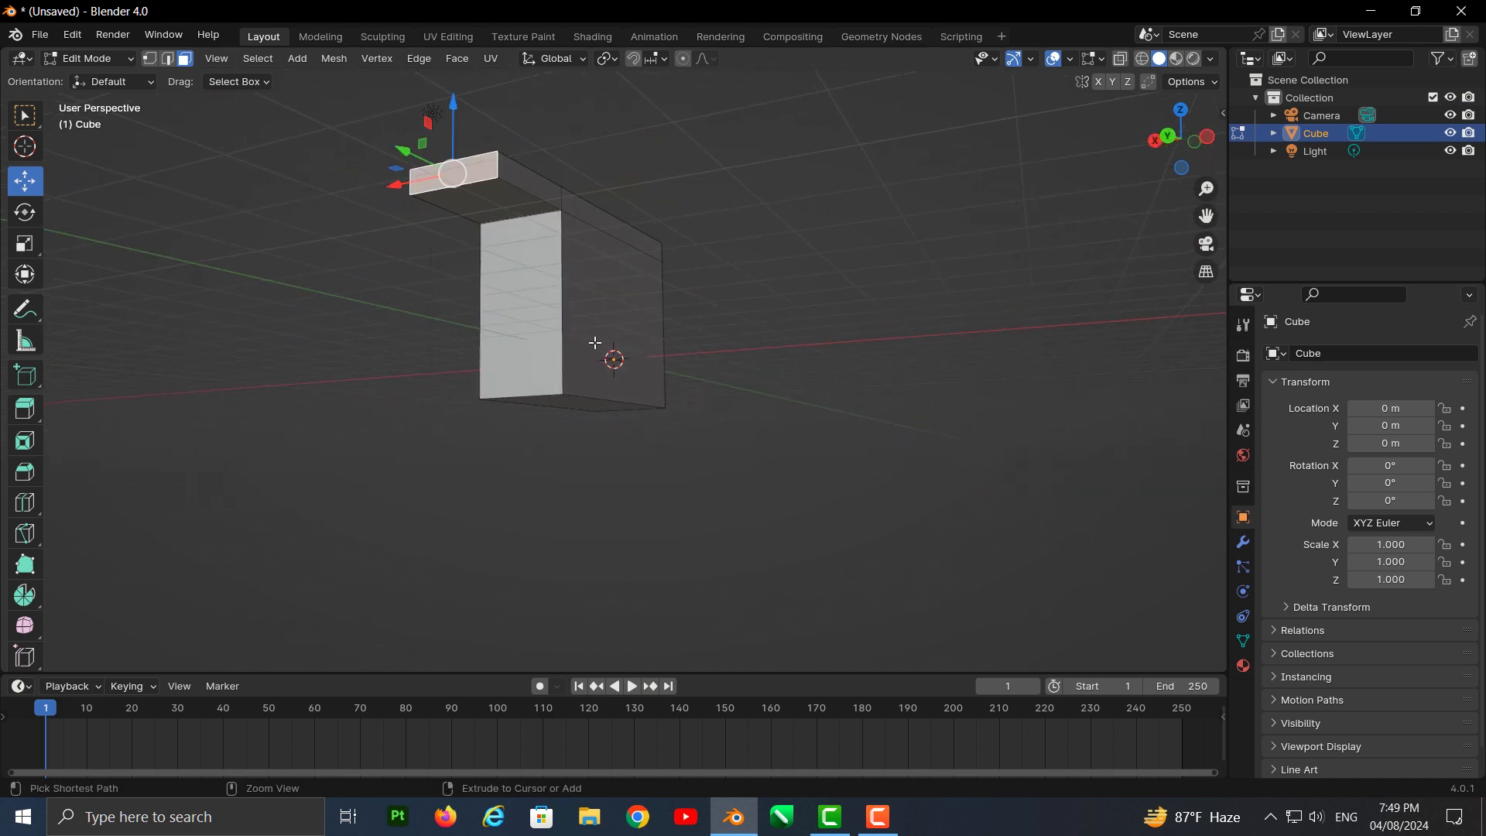
key(ctrl+z)
key(ctrl+z)
key(ctrl+z)
key(ctrl+z)
key(ctrl+z)
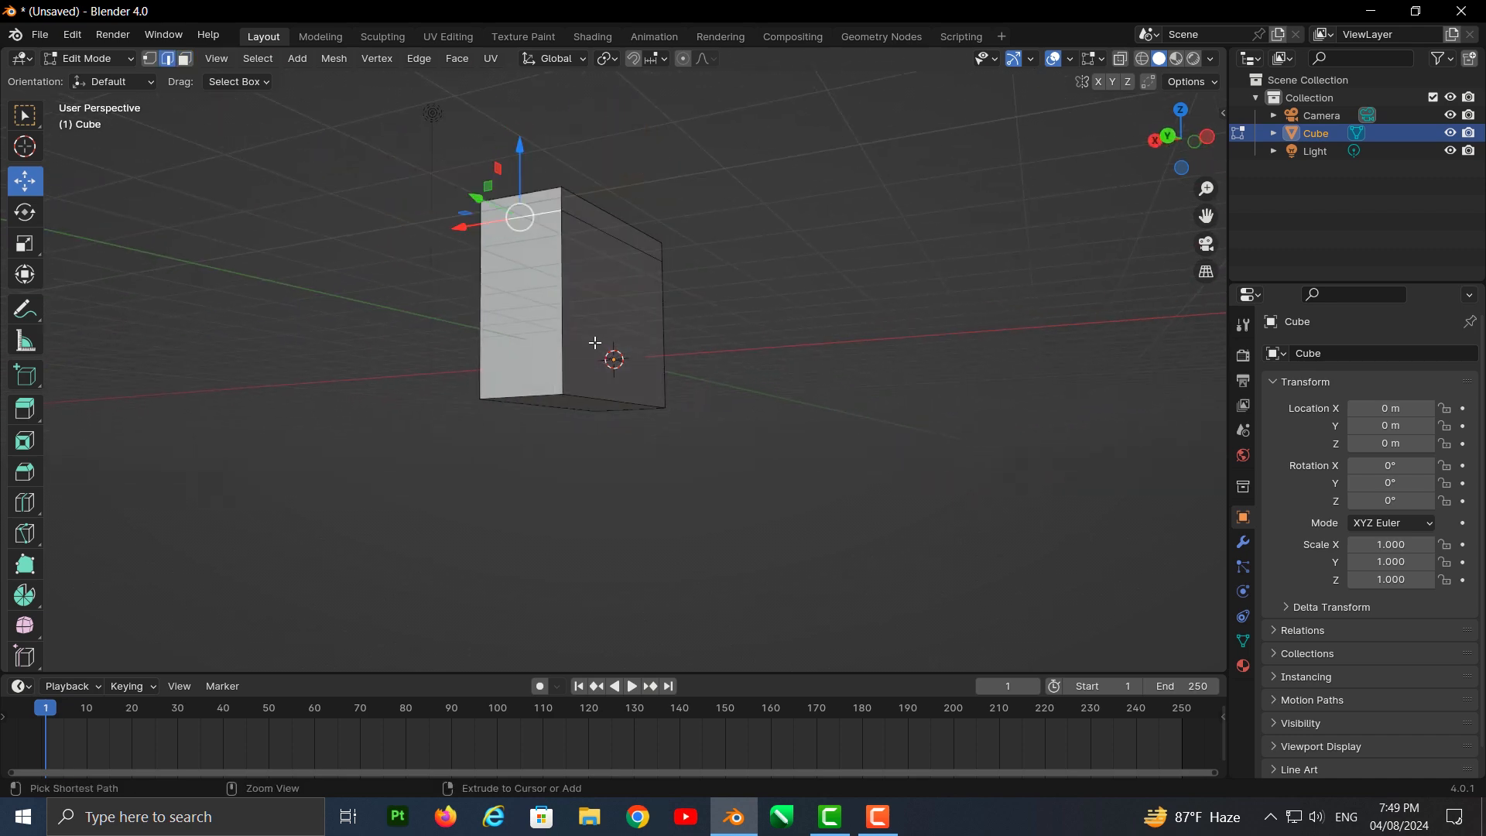
key(ctrl+z)
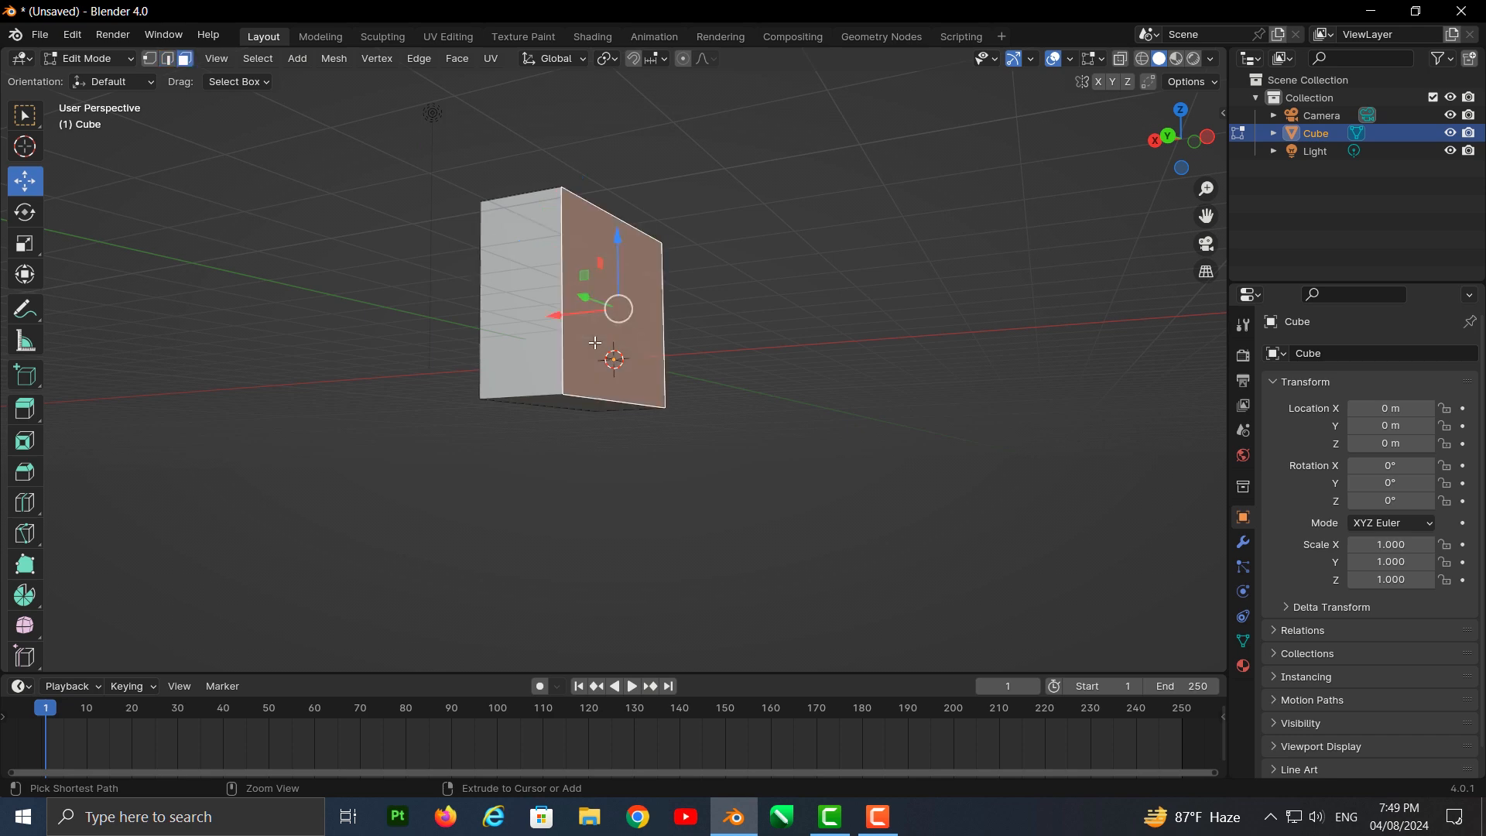
Undo the block's earlier face moves, back to the original cube with its top face selected
middle_drag(750, 355, 670, 424)
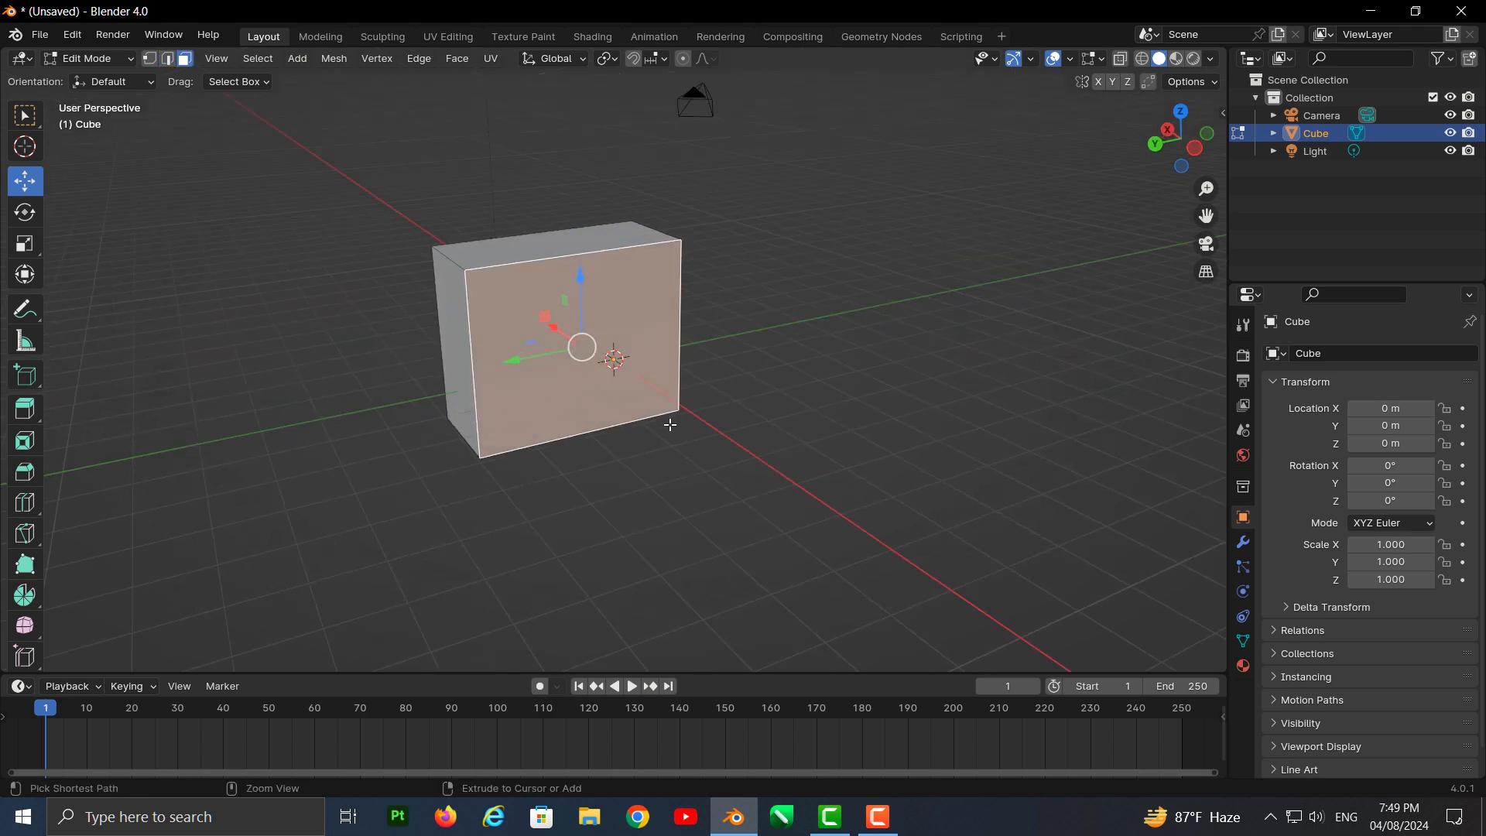
key(ctrl+z)
key(ctrl+z)
key(ctrl+z)
key(ctrl+z)
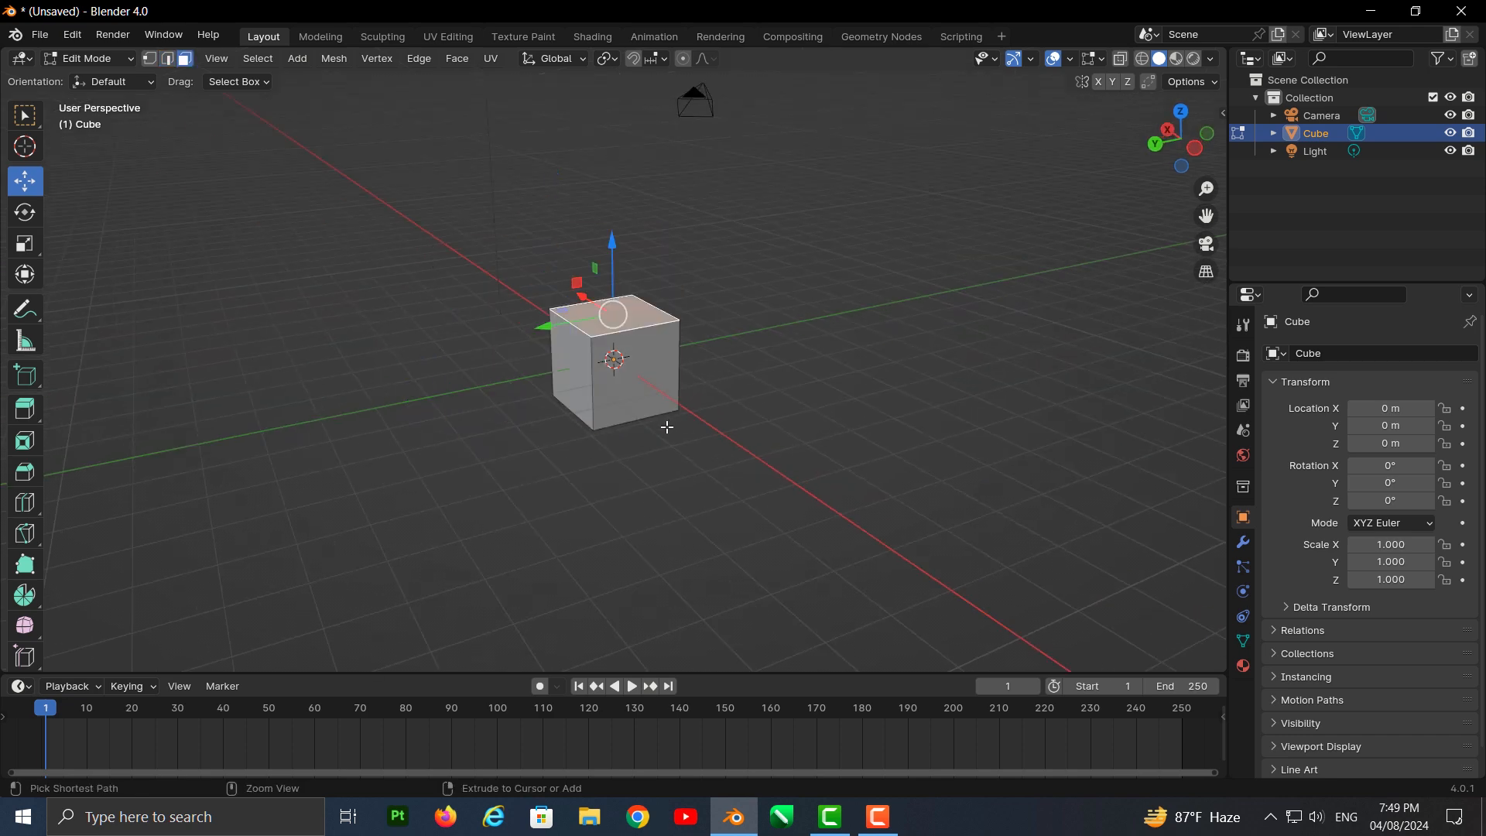
Return to Object Mode and delete the cube
click(730, 439)
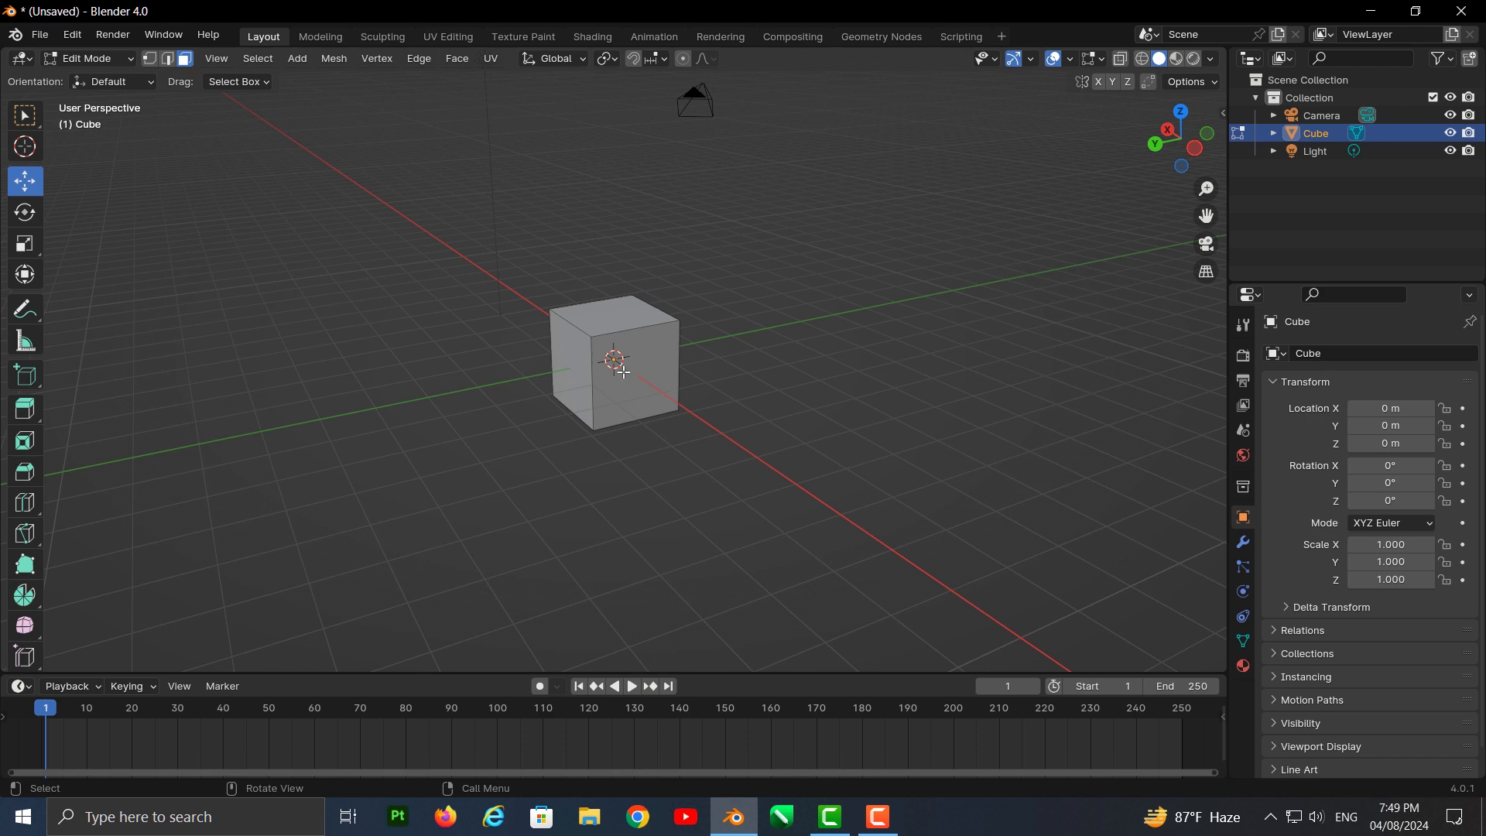
click(88, 59)
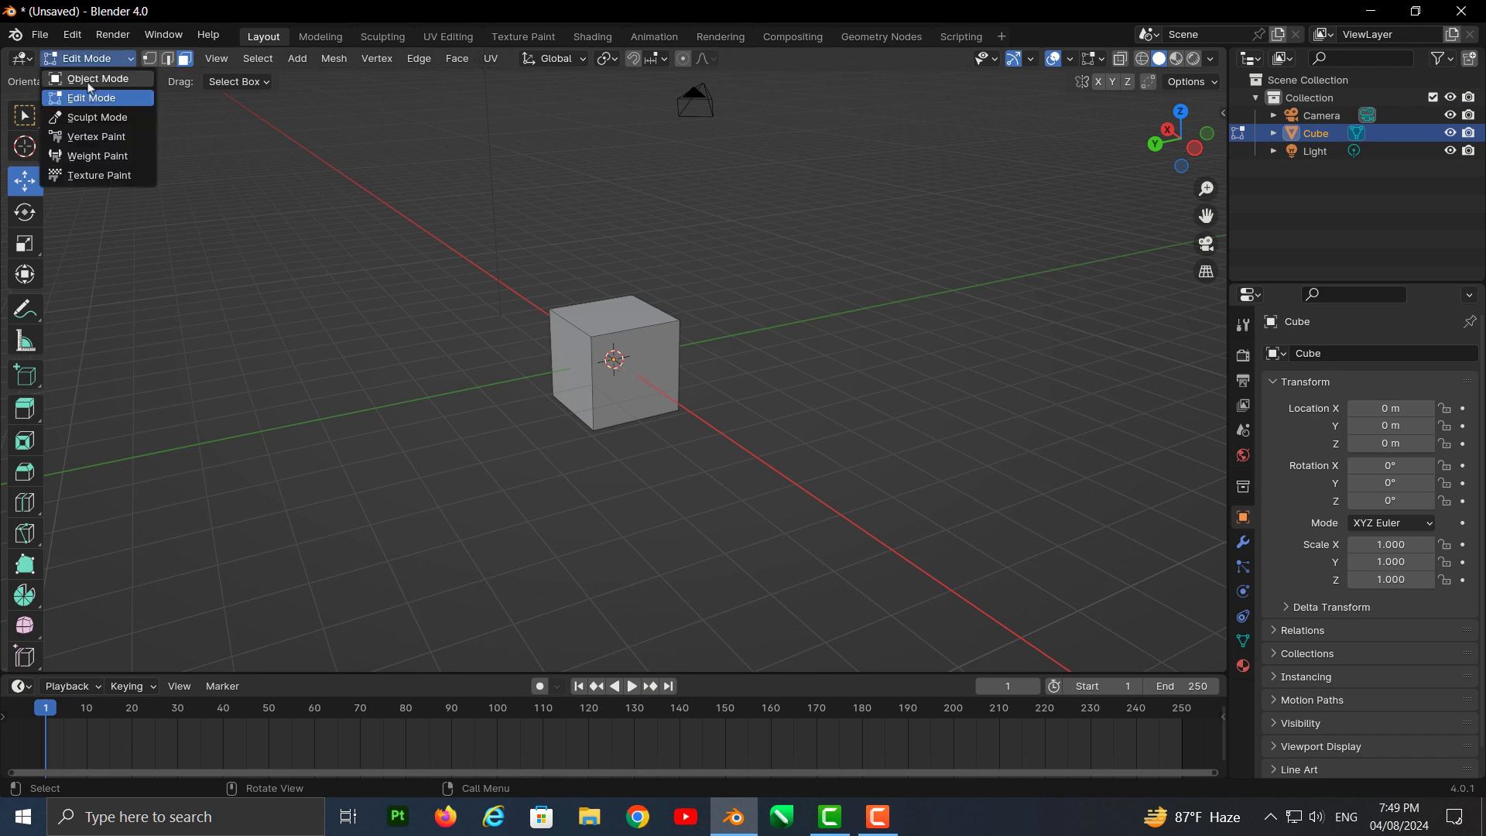
click(95, 77)
key(Delete)
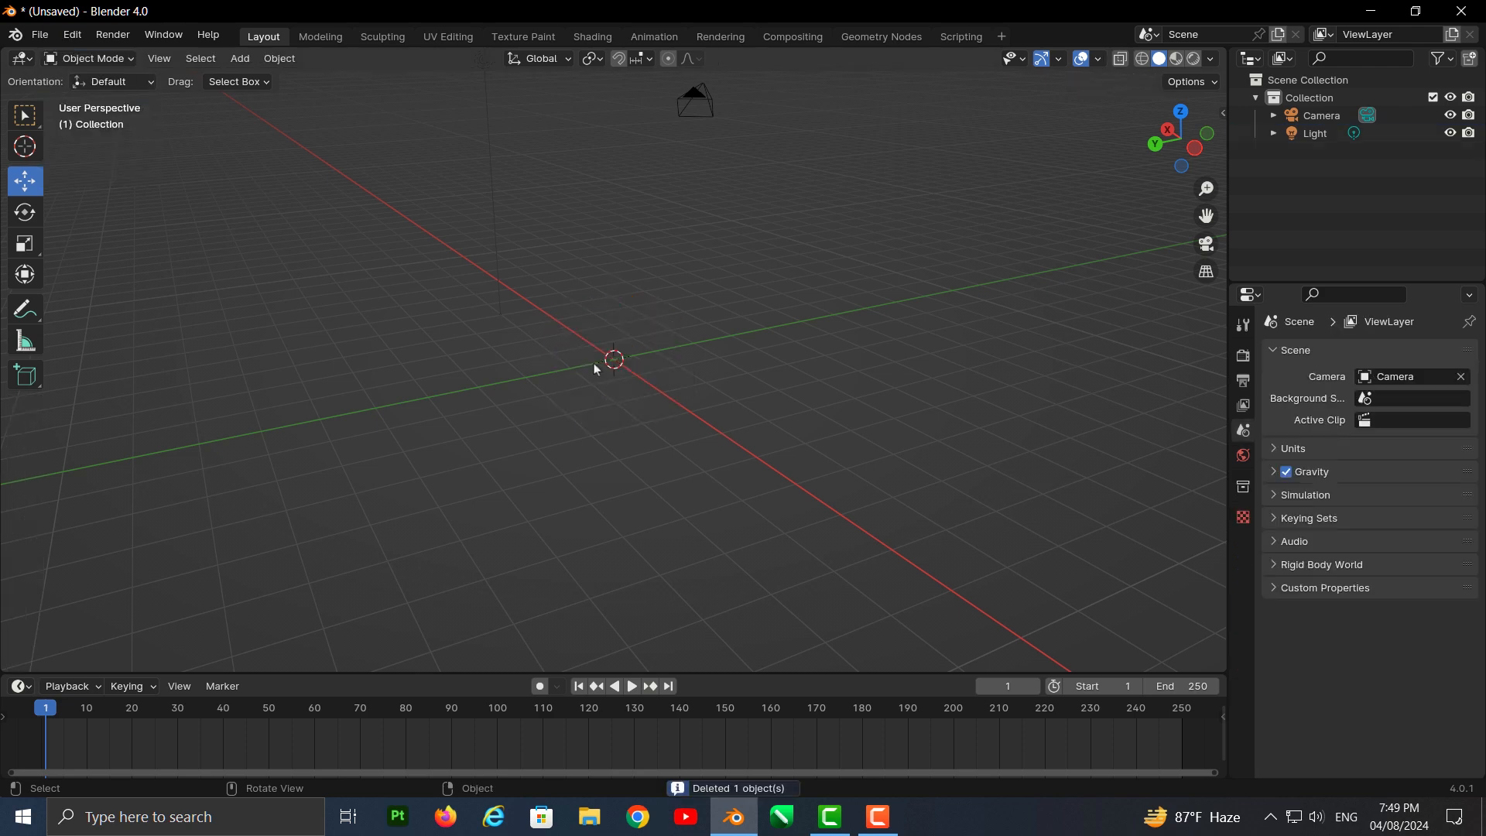
Add a UV sphere mesh at the world origin and enter Edit Mode on it
key(shift+a)
mouse_move(583, 387)
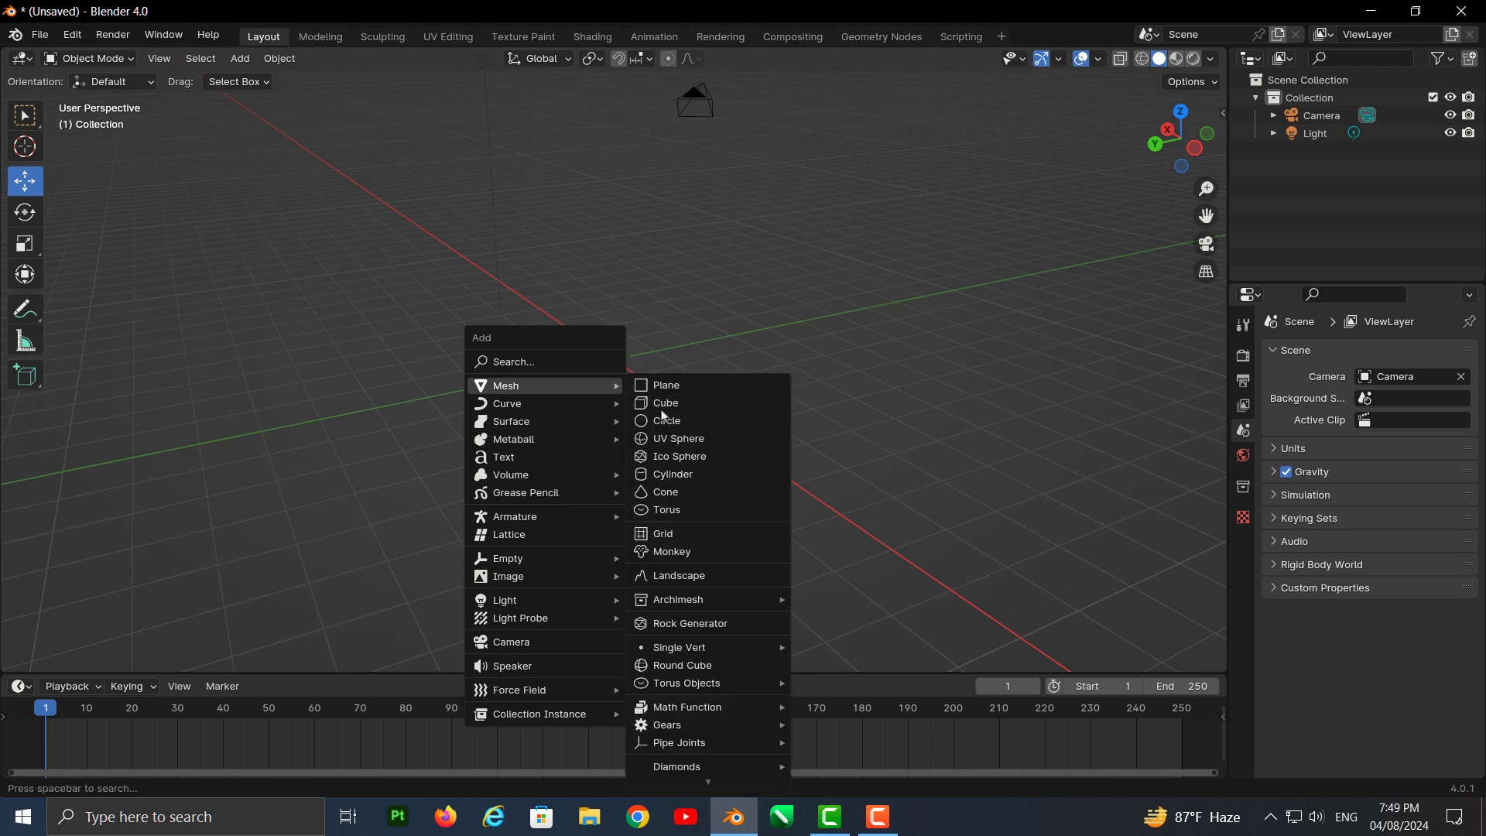
click(693, 440)
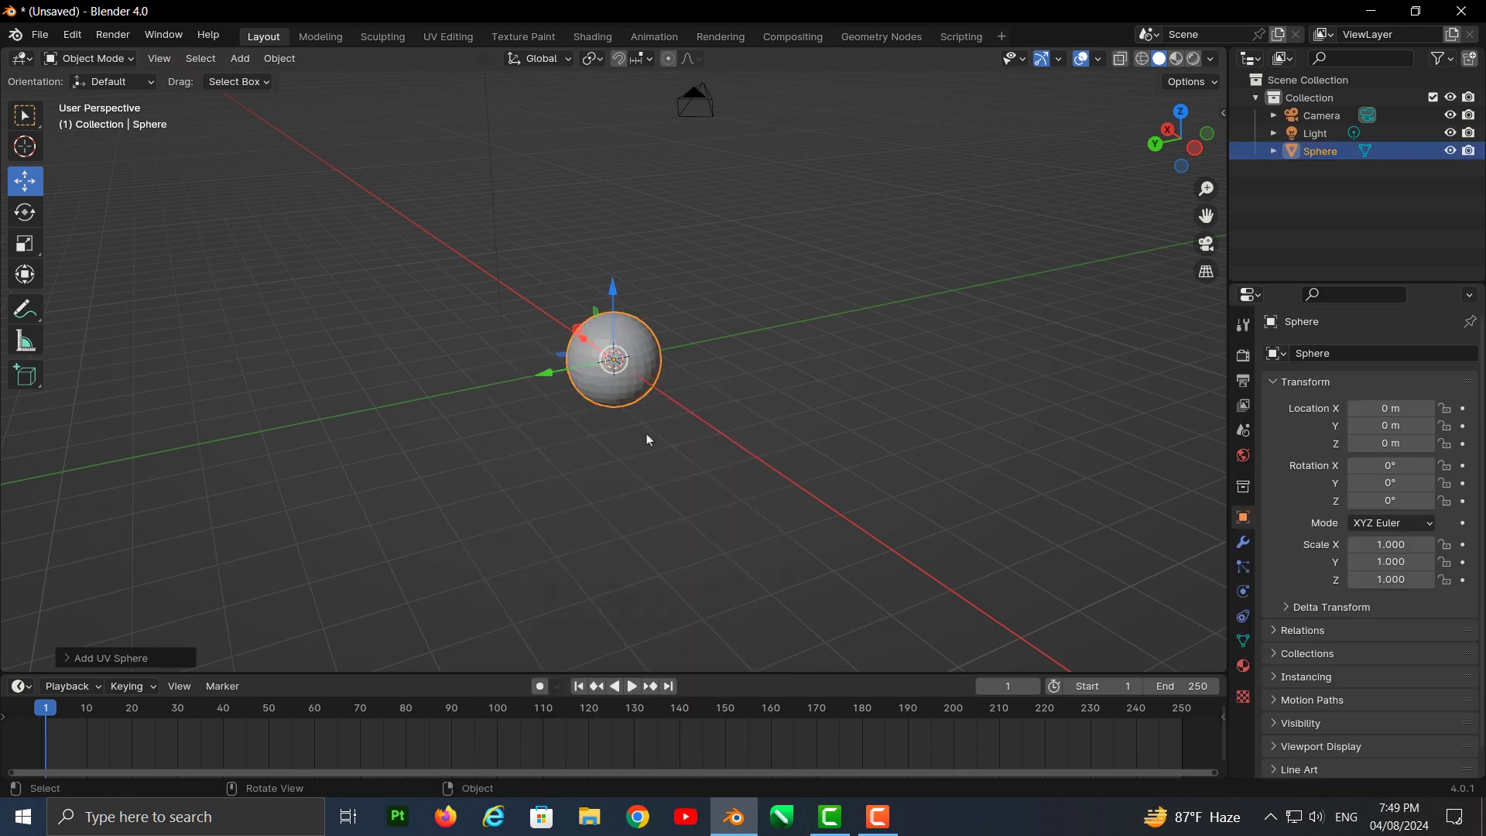
scroll(648, 440, up, 2)
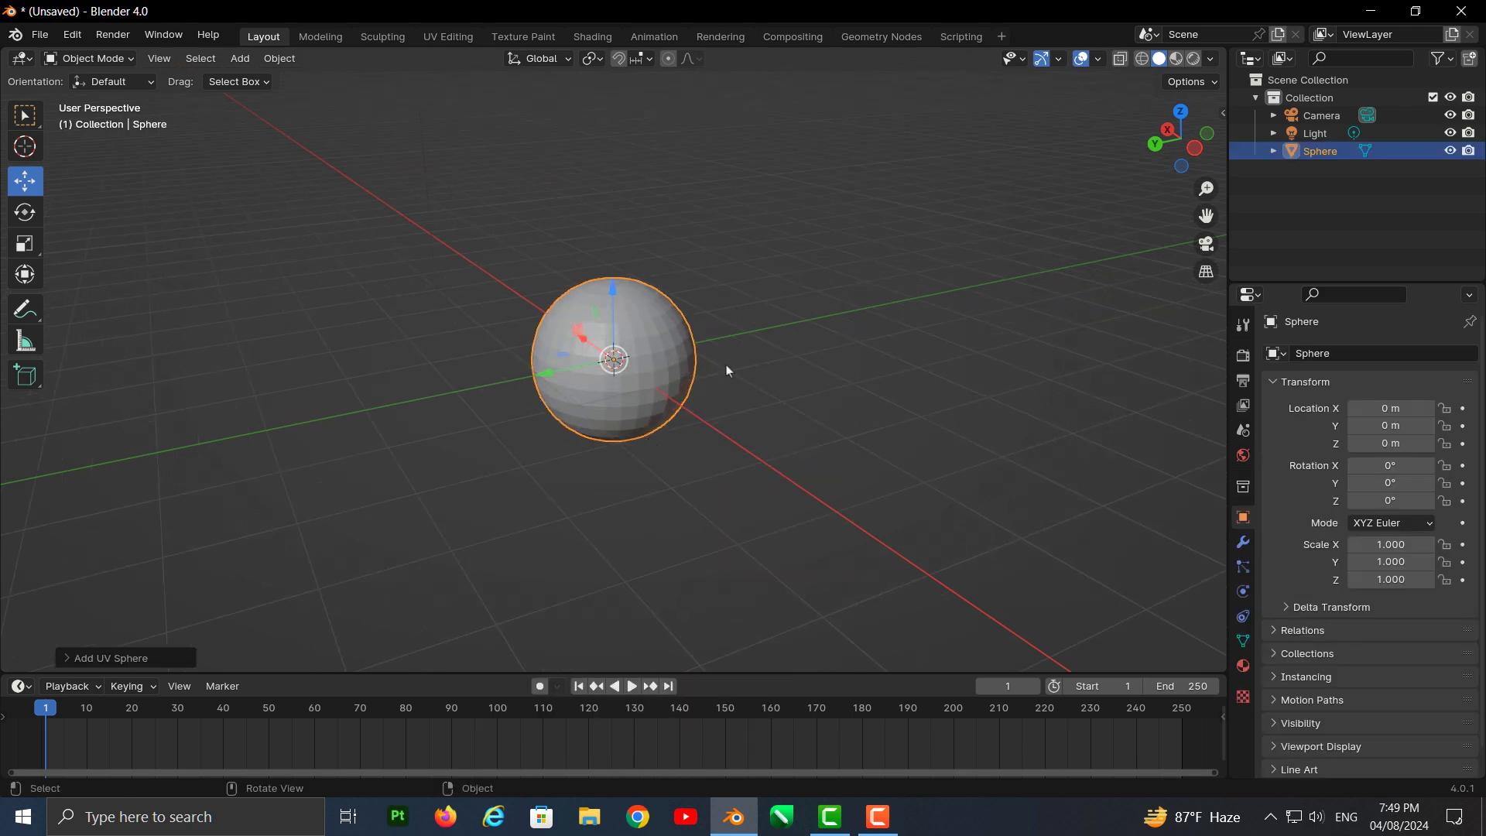
click(95, 62)
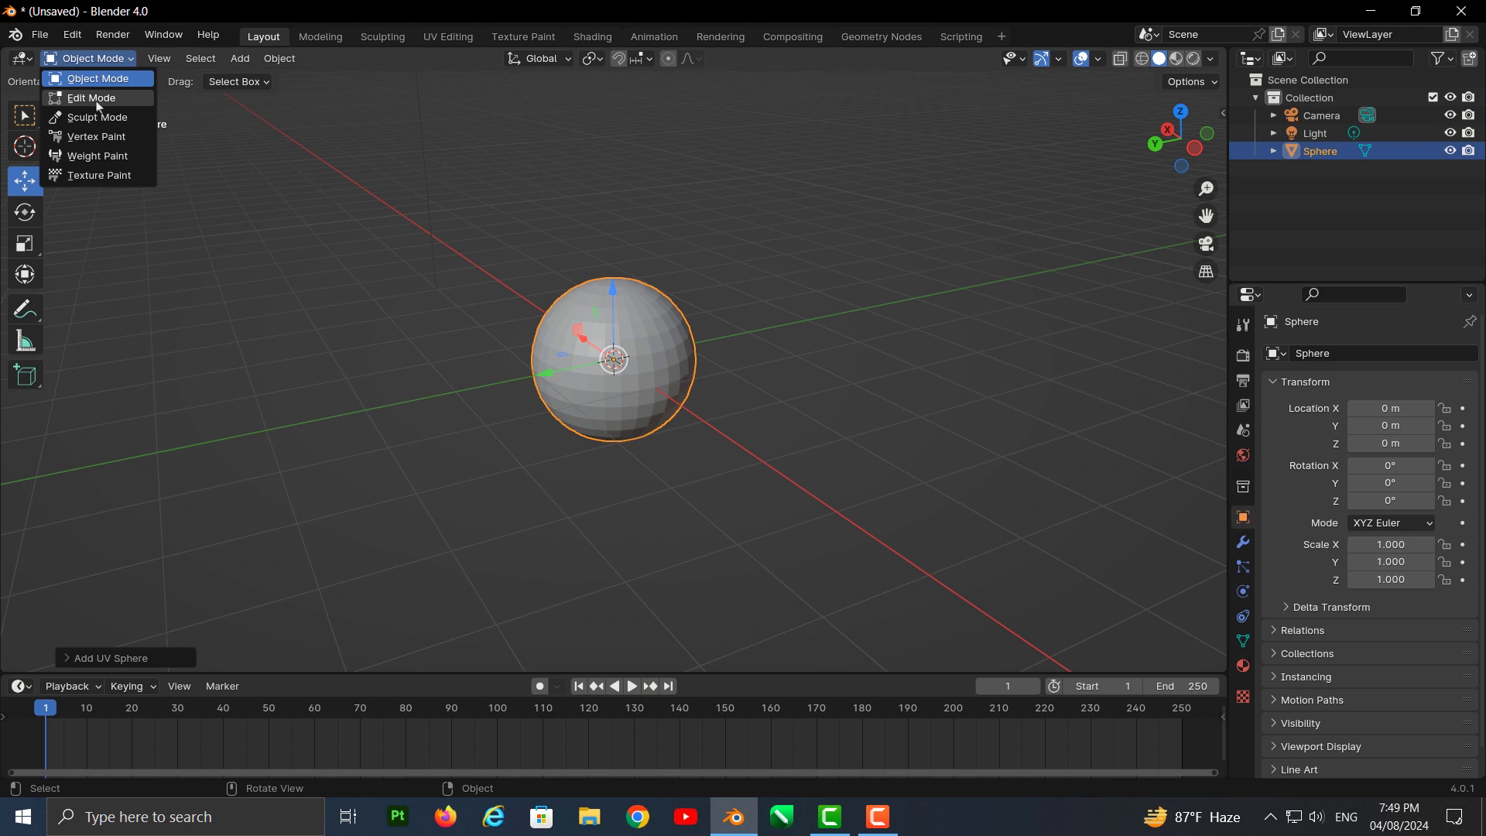
click(91, 98)
mouse_move(674, 339)
middle_down()
mouse_move(749, 328)
mouse_move(697, 335)
middle_up()
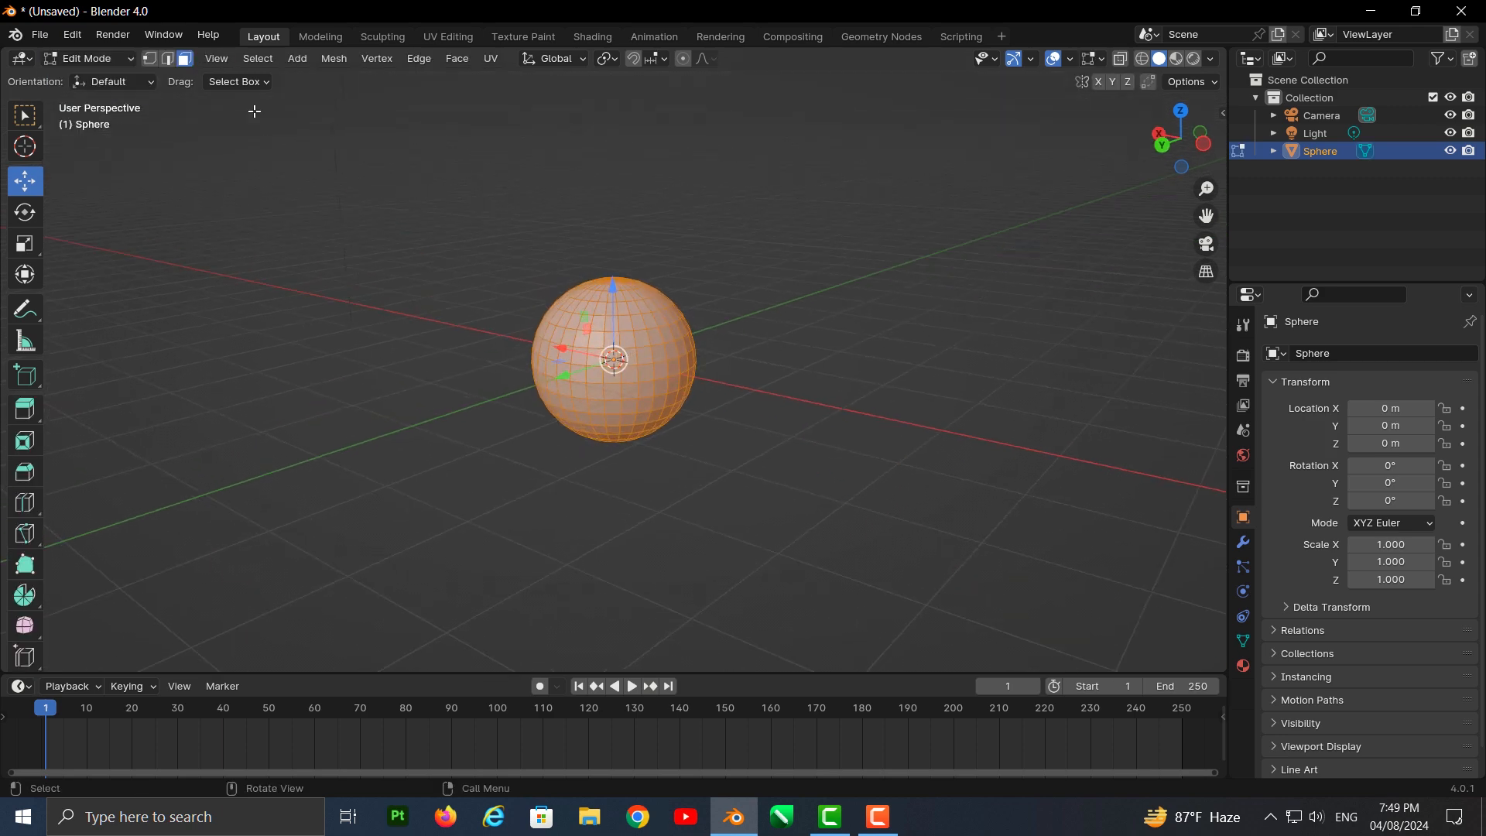
Try vertex and edge selection on the sphere, and select a single face near its equator in face selection
click(154, 59)
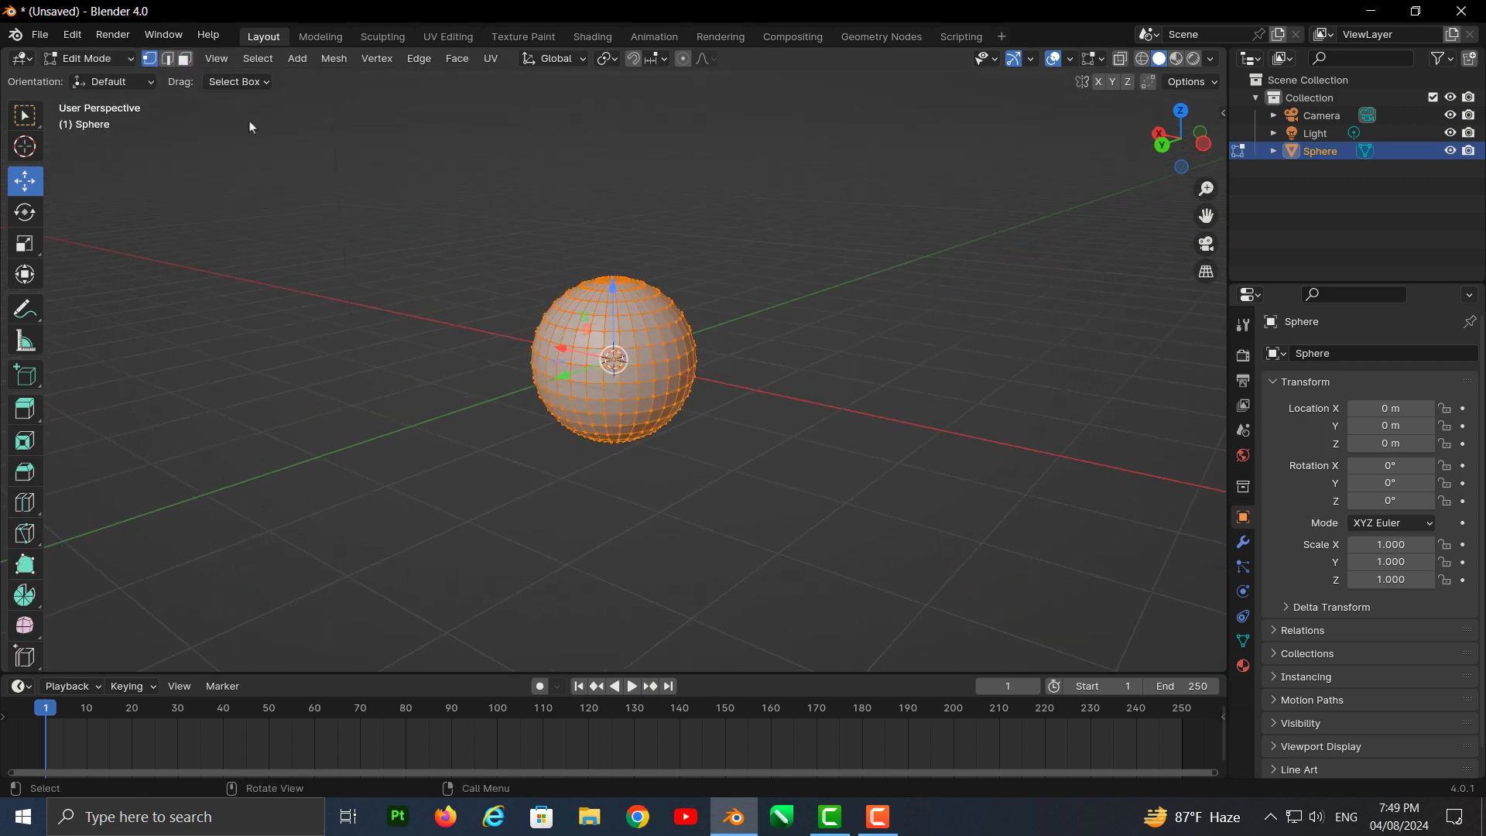
click(168, 58)
click(662, 314)
click(639, 357)
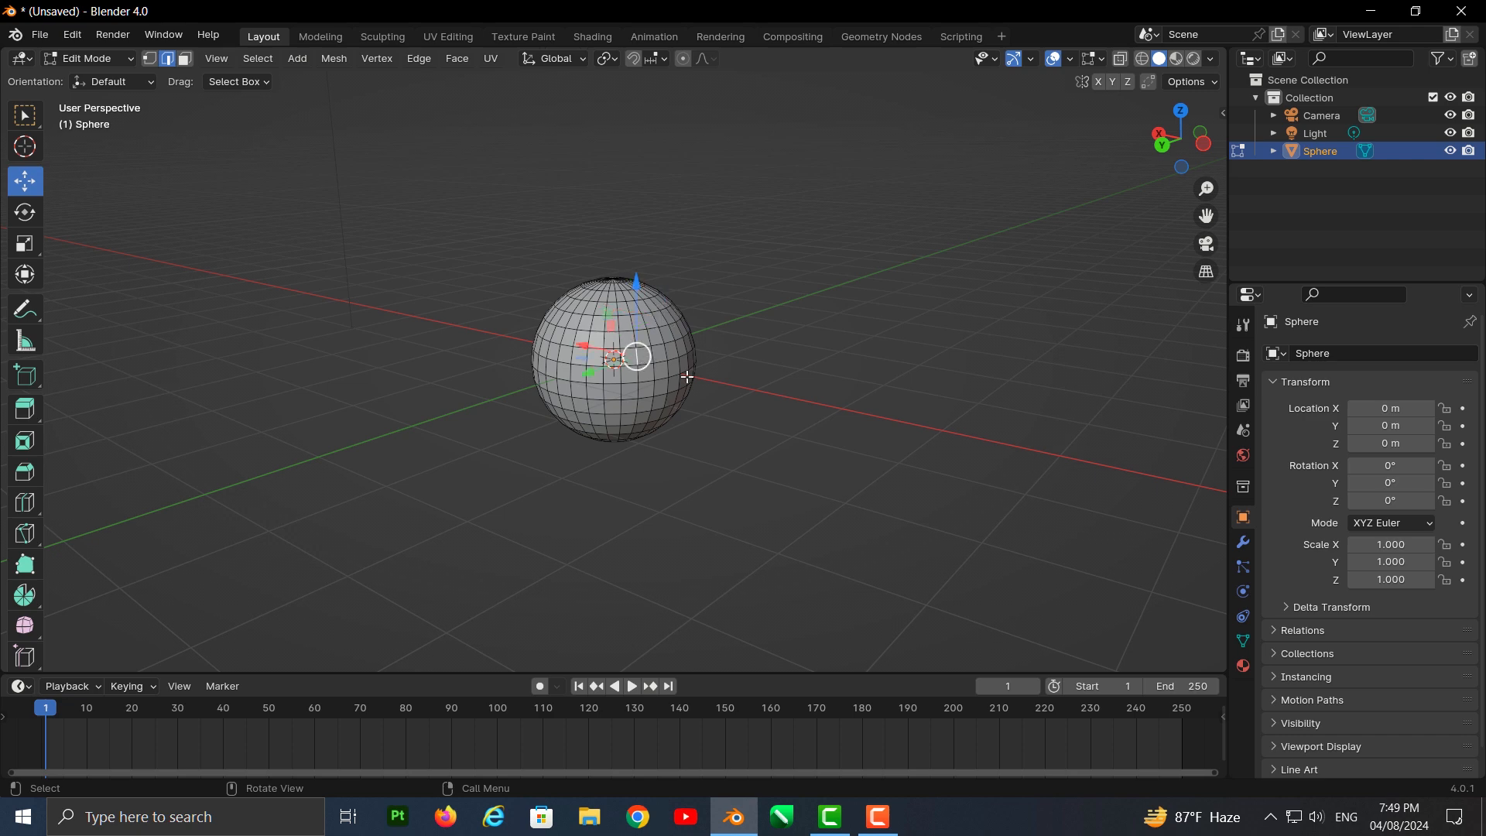
click(184, 59)
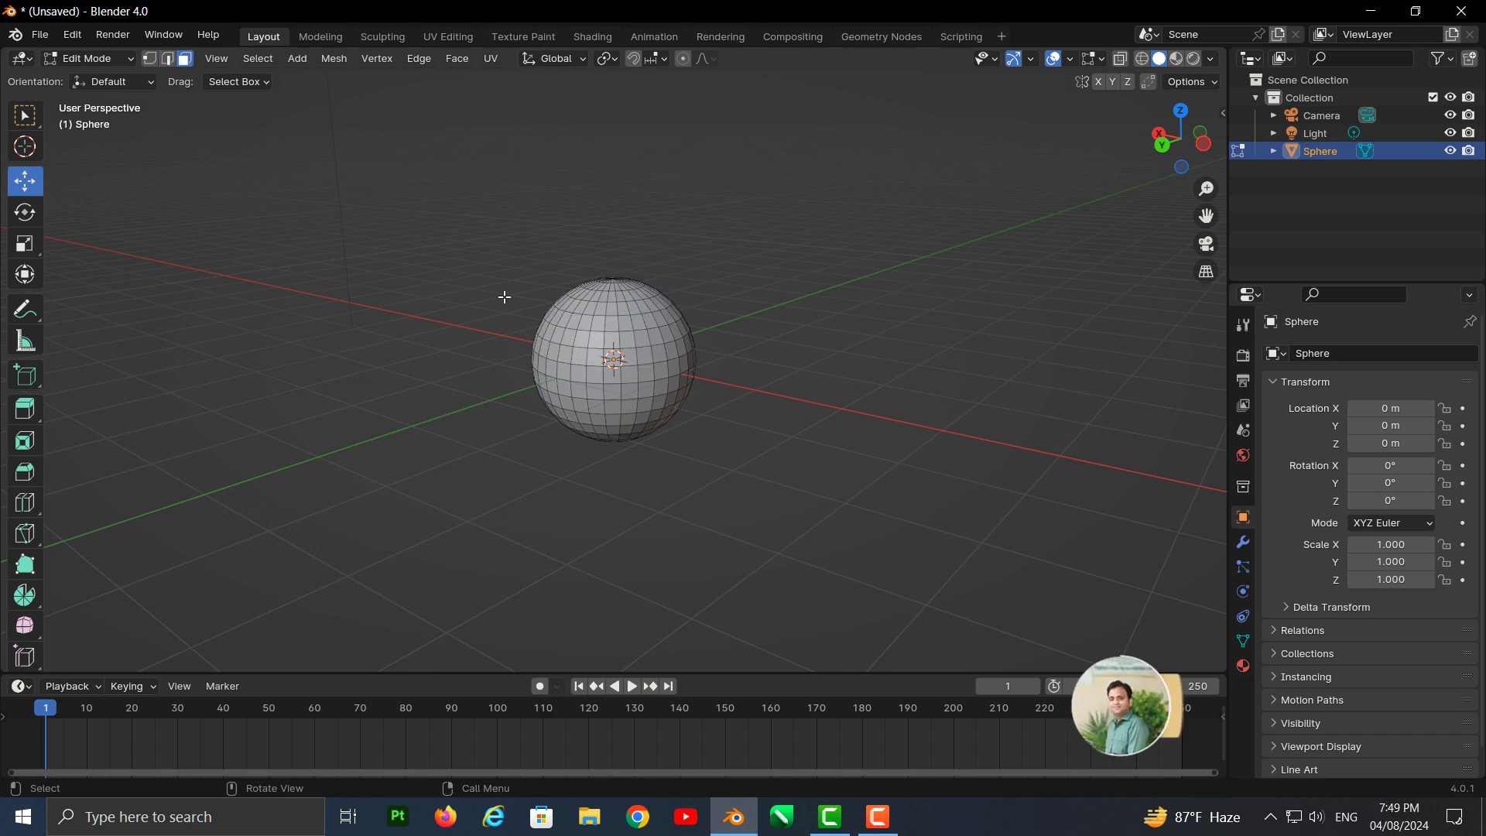
click(643, 355)
Pull the selected sphere face outward along the X axis, and push it back into the sphere along the same axis
middle_drag(783, 401, 676, 355)
key(e)
key(x)
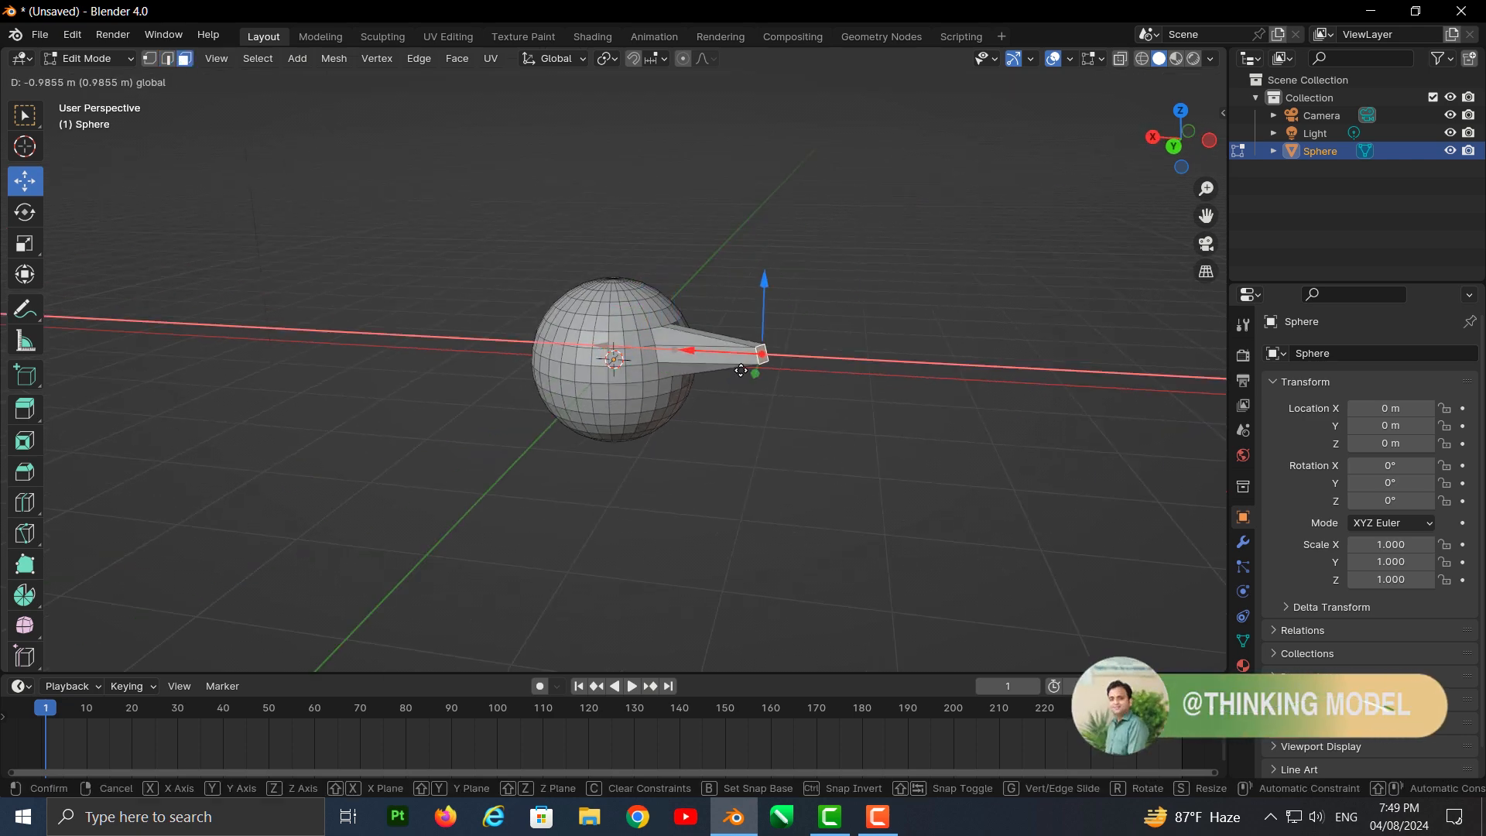
drag(555, 350, 512, 345)
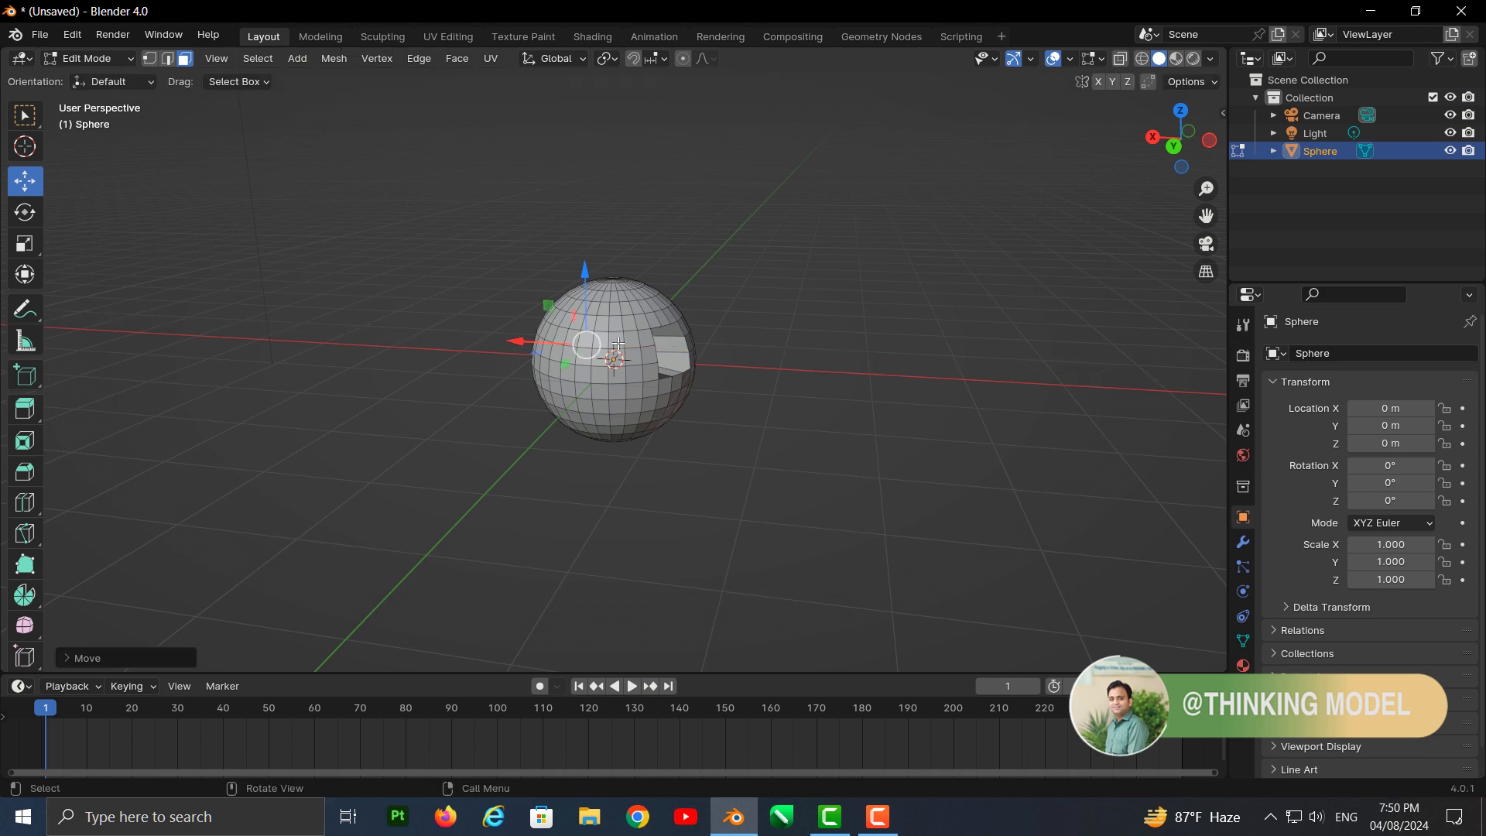
Select another face on the sphere's -X side, move it along the X axis, and undo the moves of both faces
middle_drag(810, 370, 609, 369)
click(627, 368)
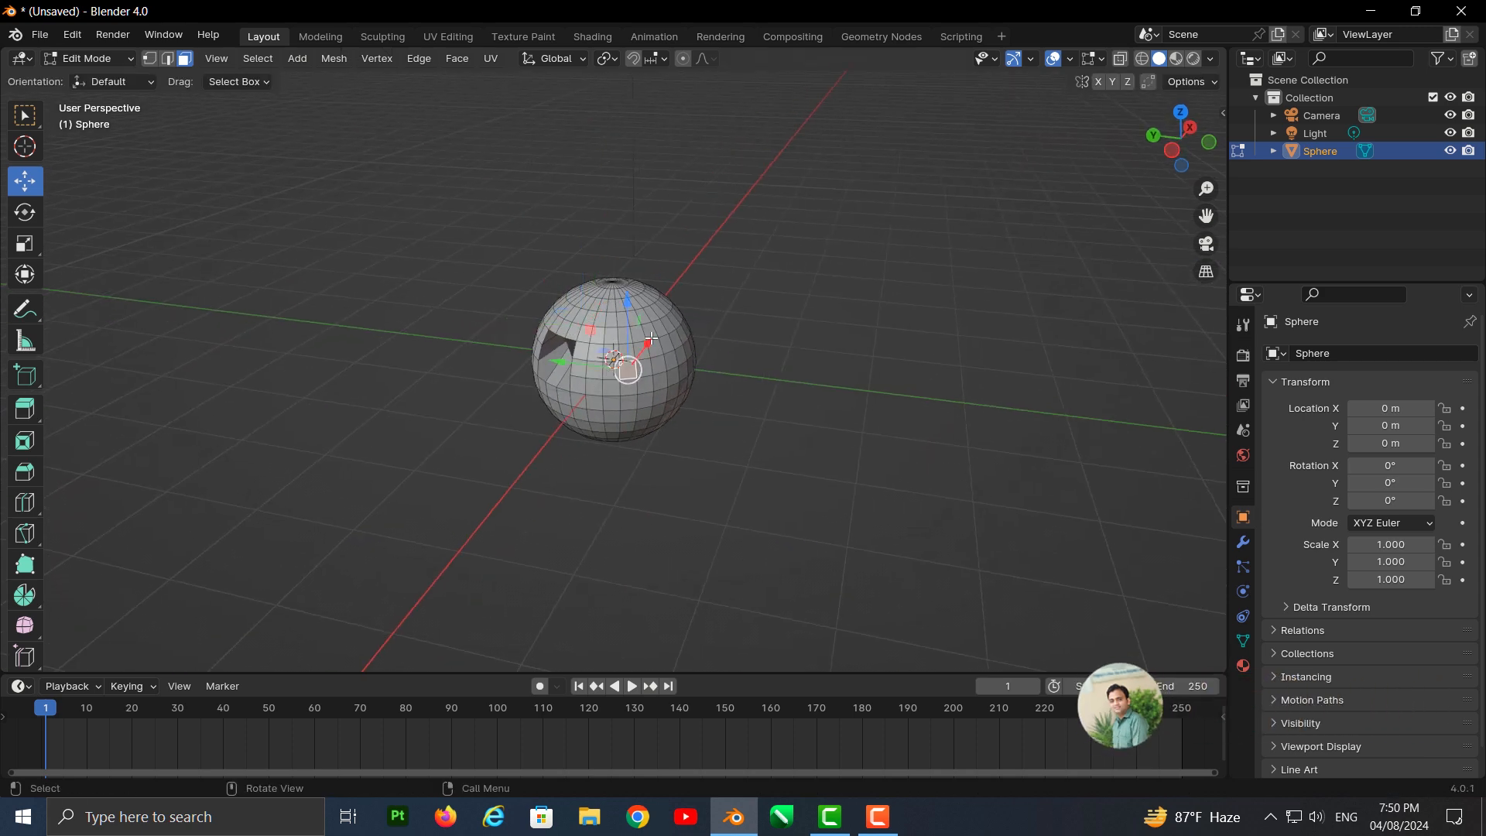
mouse_move(646, 349)
mouse_down()
mouse_move(678, 307)
mouse_move(596, 410)
mouse_move(636, 350)
mouse_up()
key(ctrl+z)
key(ctrl+z)
key(ctrl+z)
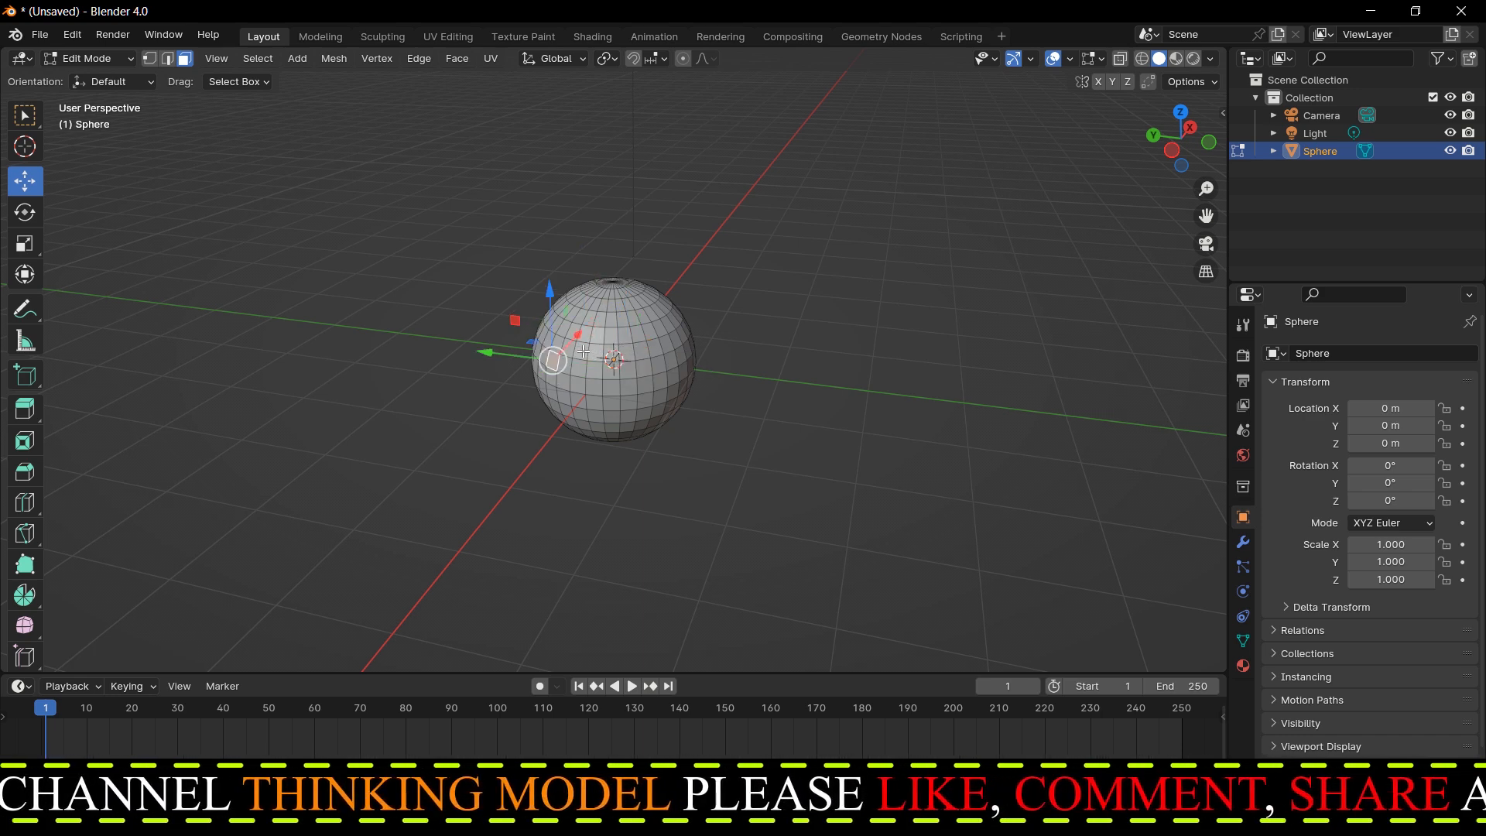
Try to extrude the selected sphere face along its normal
key(e)
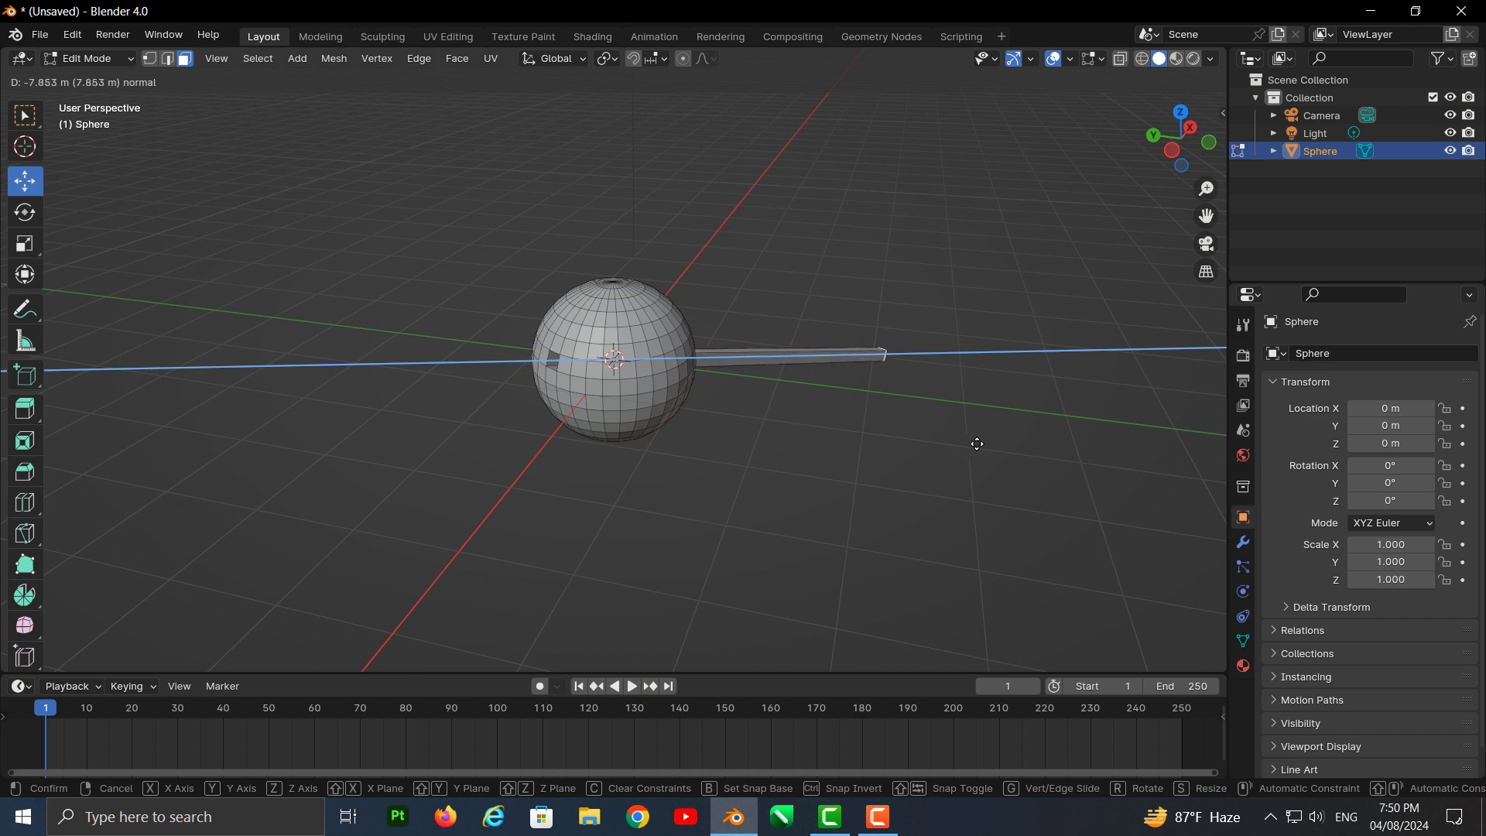
right_click(839, 461)
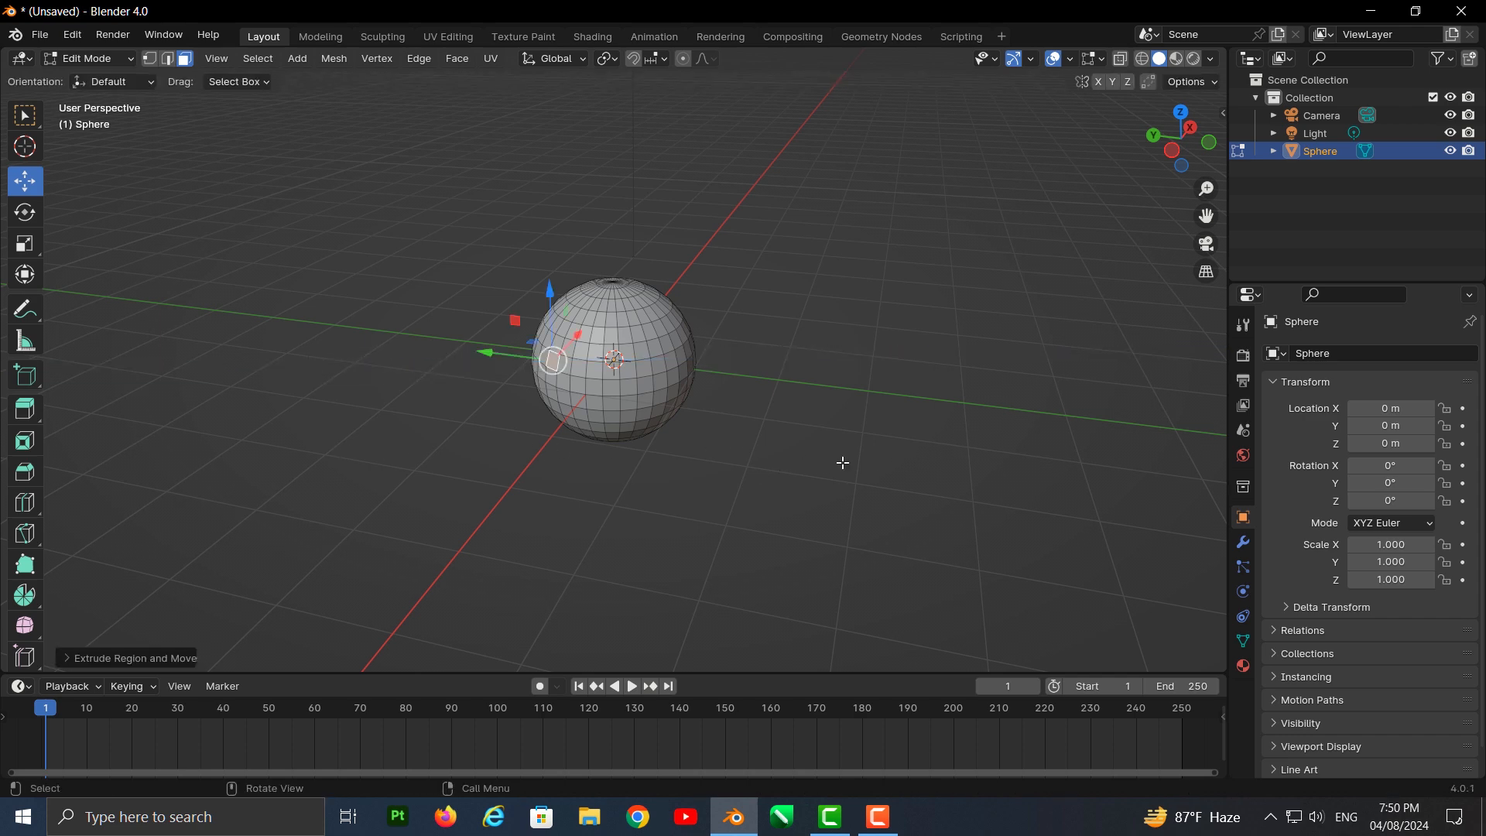
In edge selection, box-select the edges of the sphere's upper half from the front view, and clear the selection
key(2)
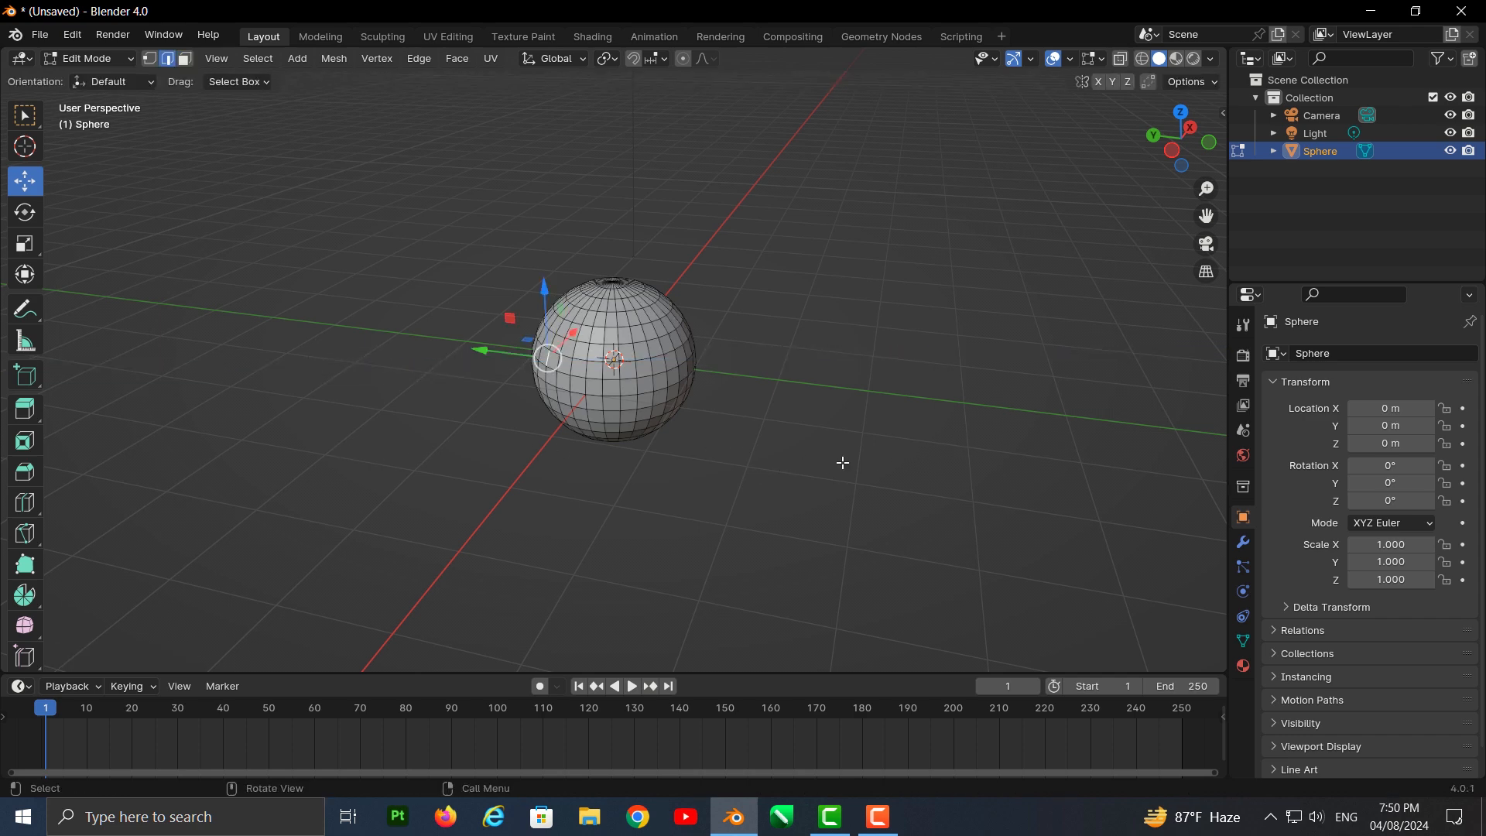
key(KP_1)
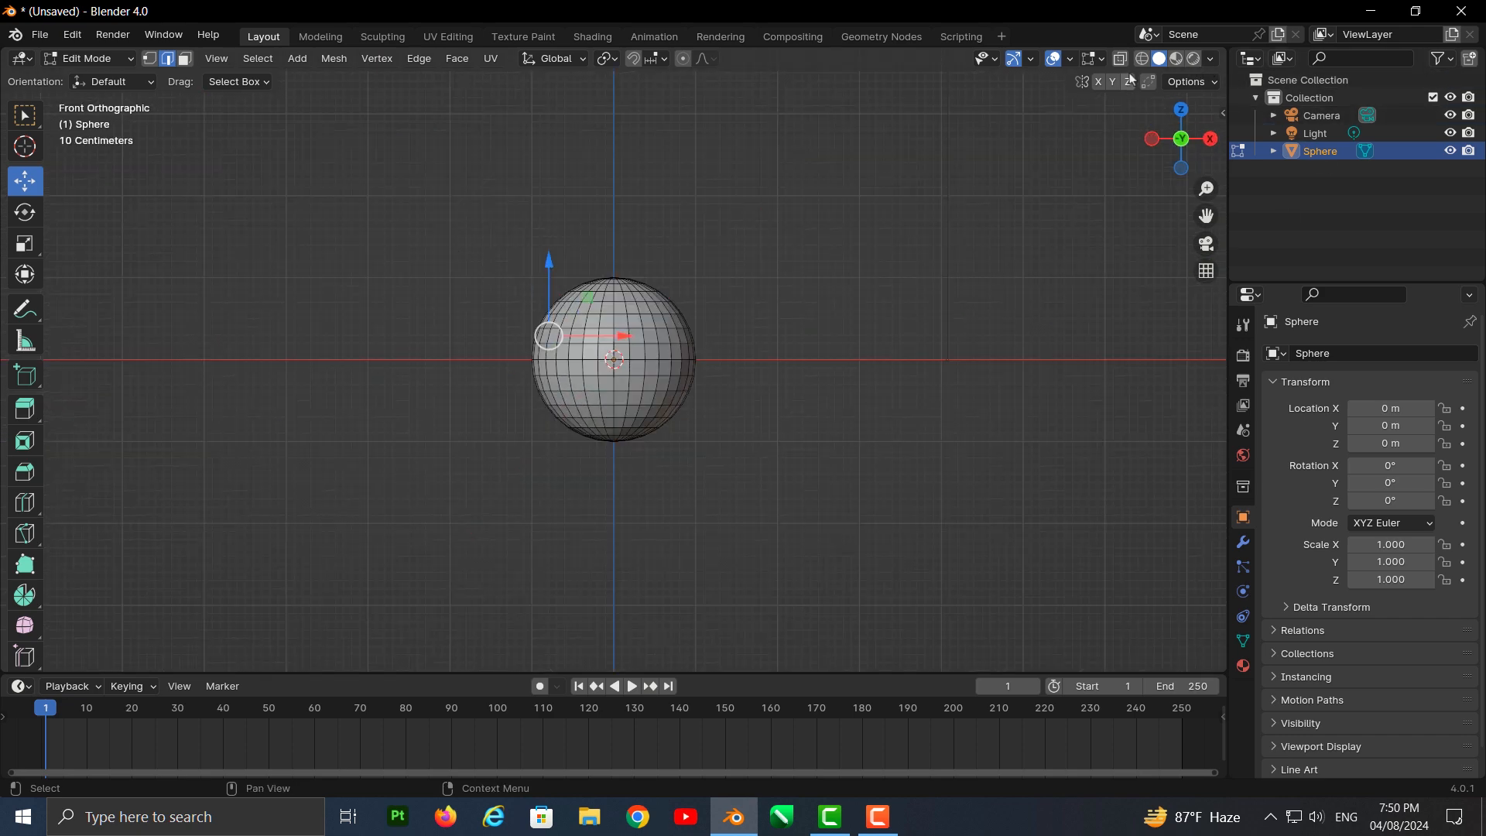
key(b)
drag(493, 216, 848, 360)
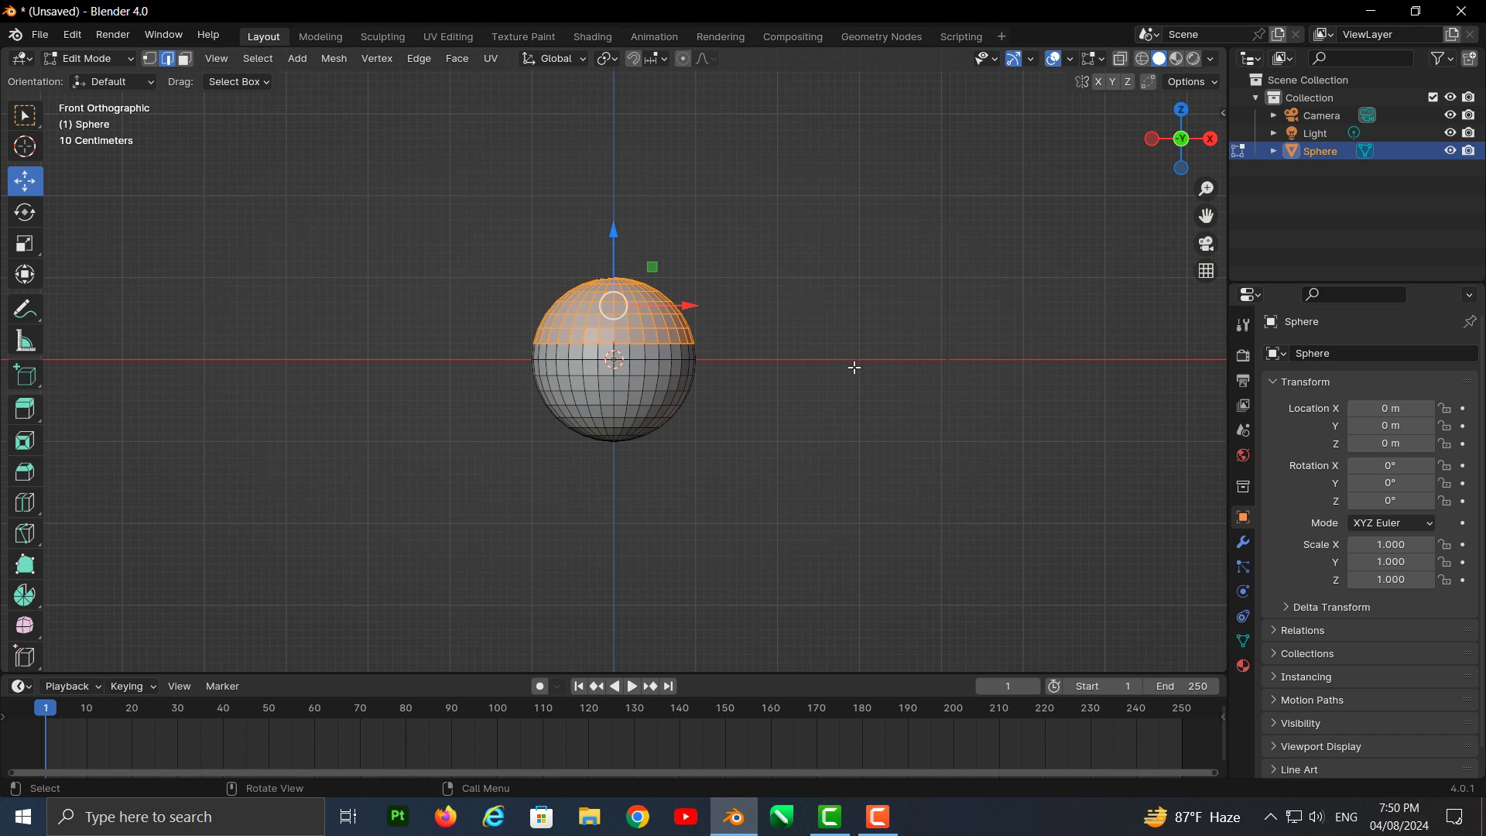
key(alt+a)
In face selection, box-select the sphere's upper-half faces from the front view and delete those faces
click(184, 59)
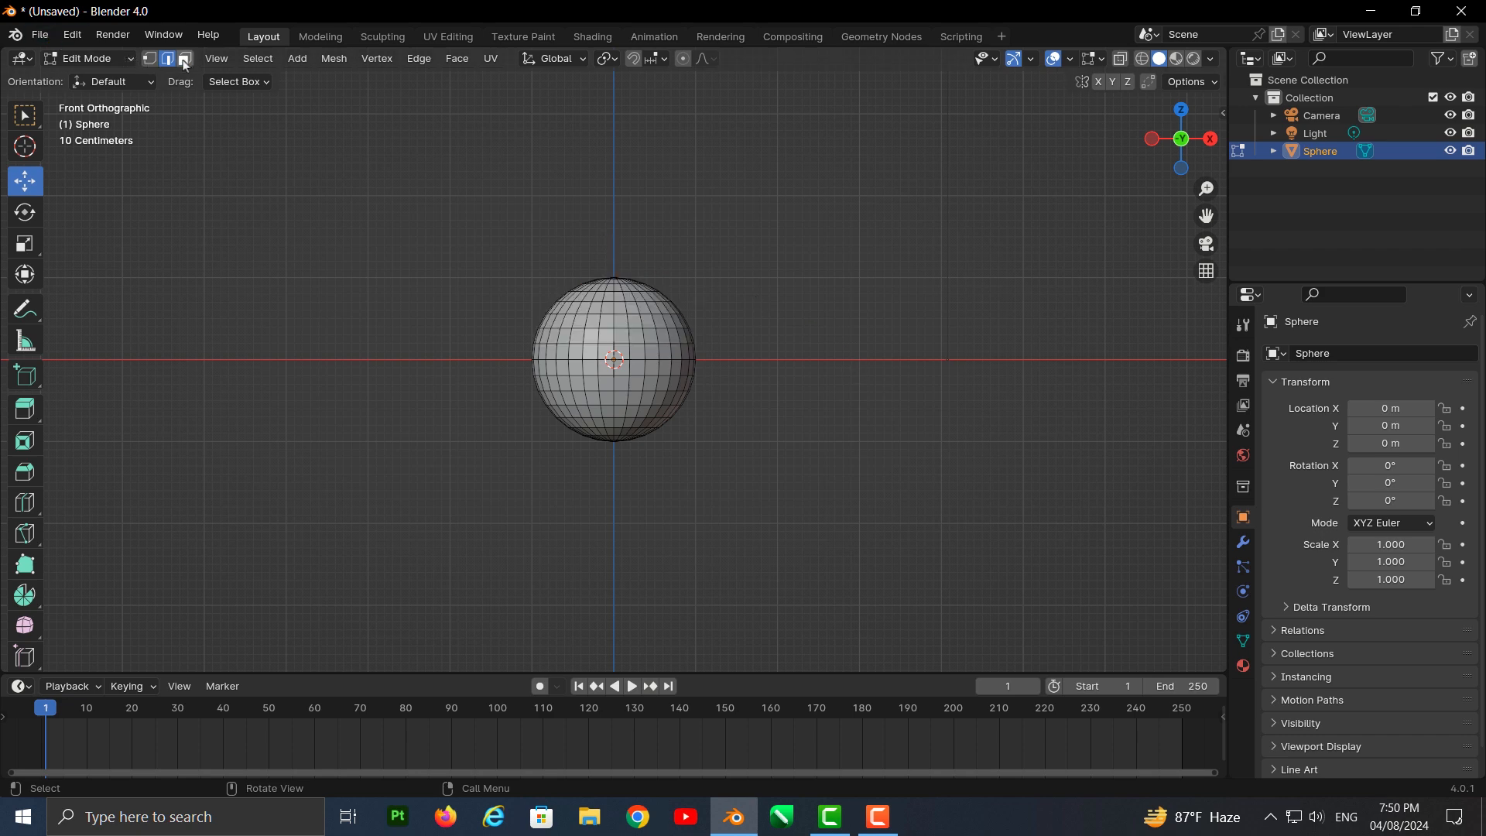
drag(452, 215, 744, 359)
key(x)
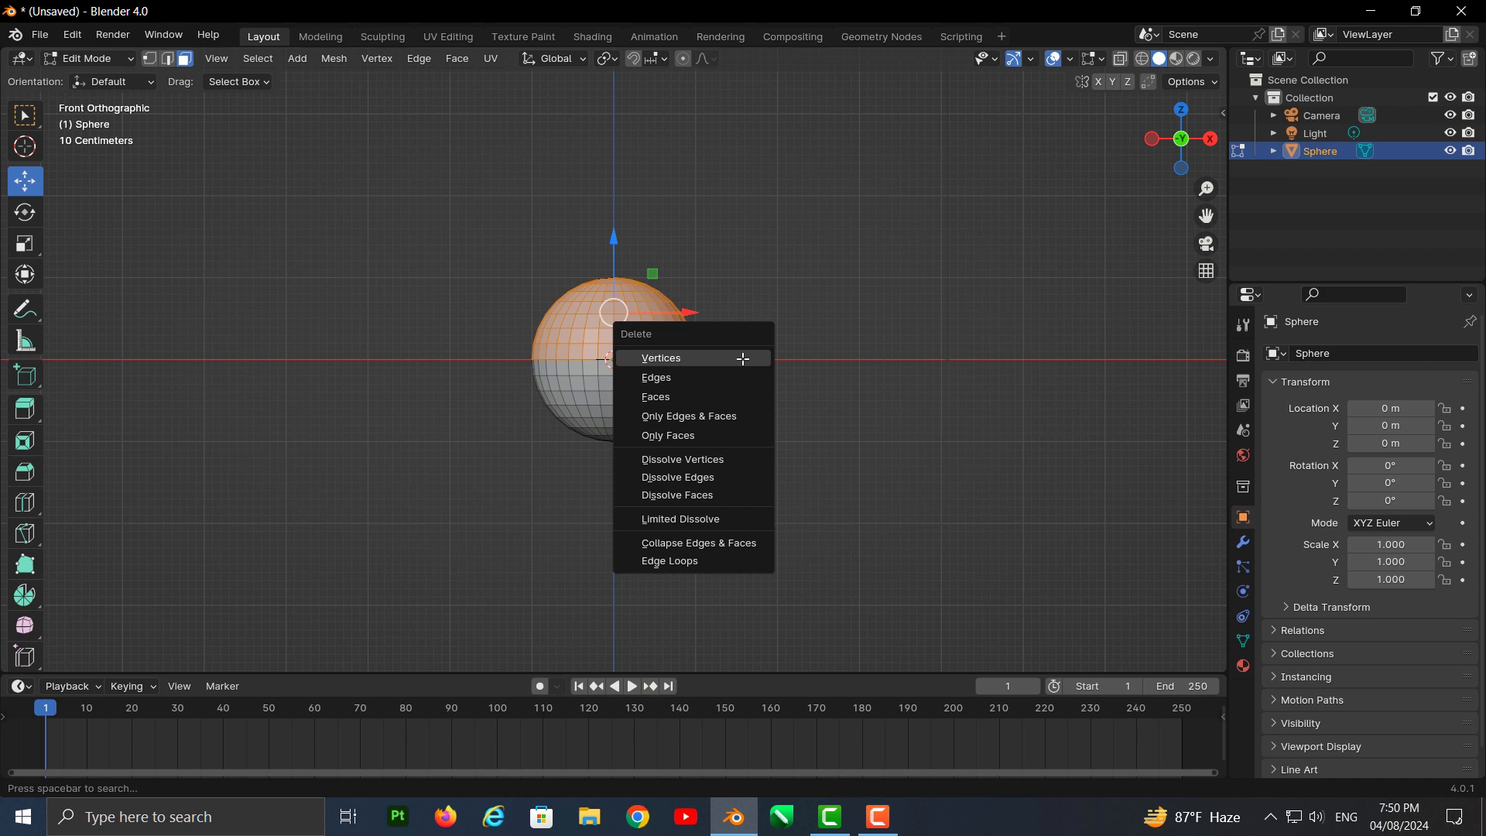
click(677, 404)
middle_drag(898, 424, 832, 448)
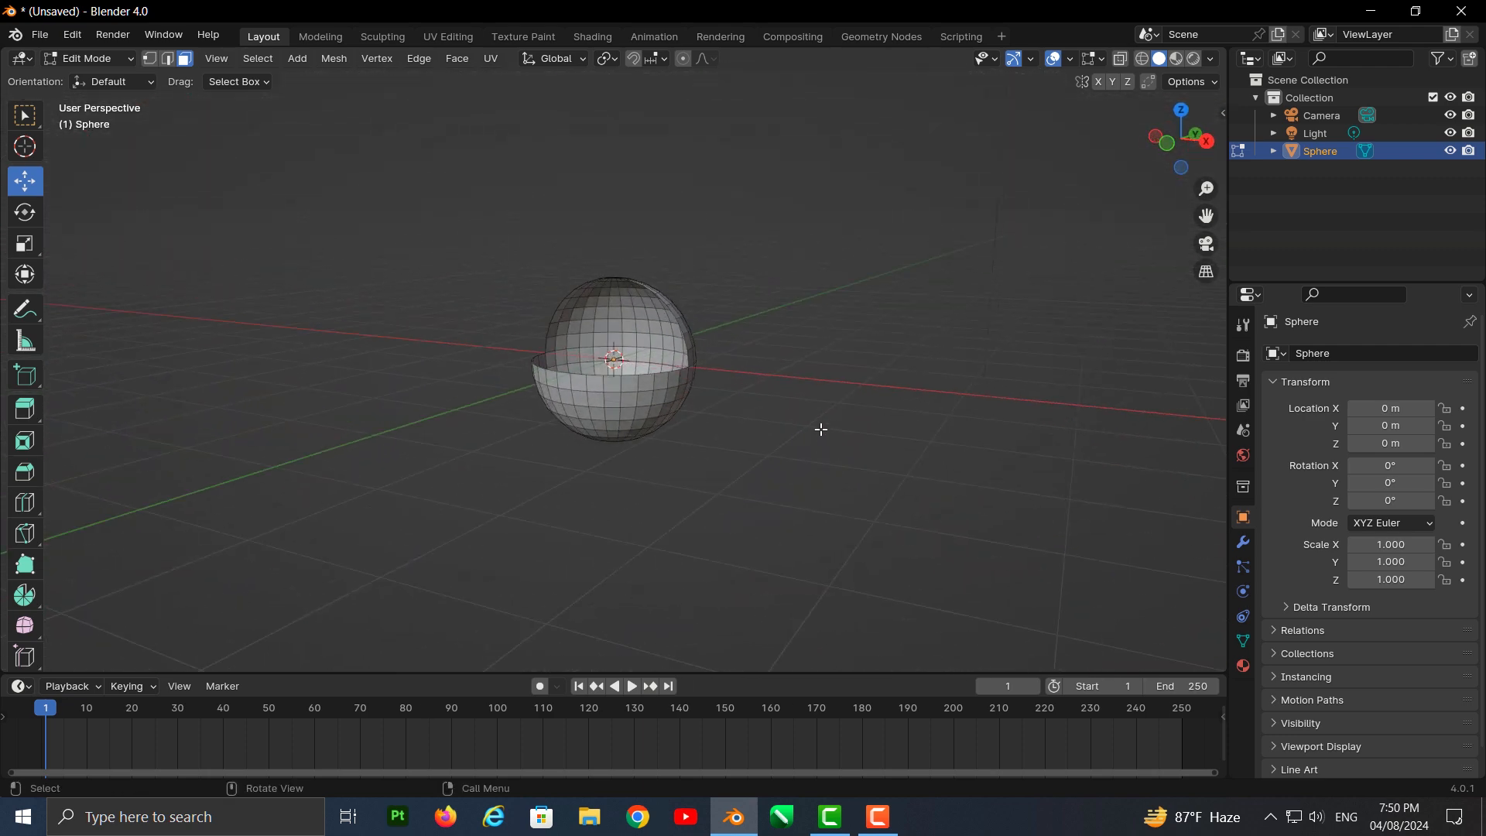
Undo the face deletion and the upper-half face selection
key(KP_1)
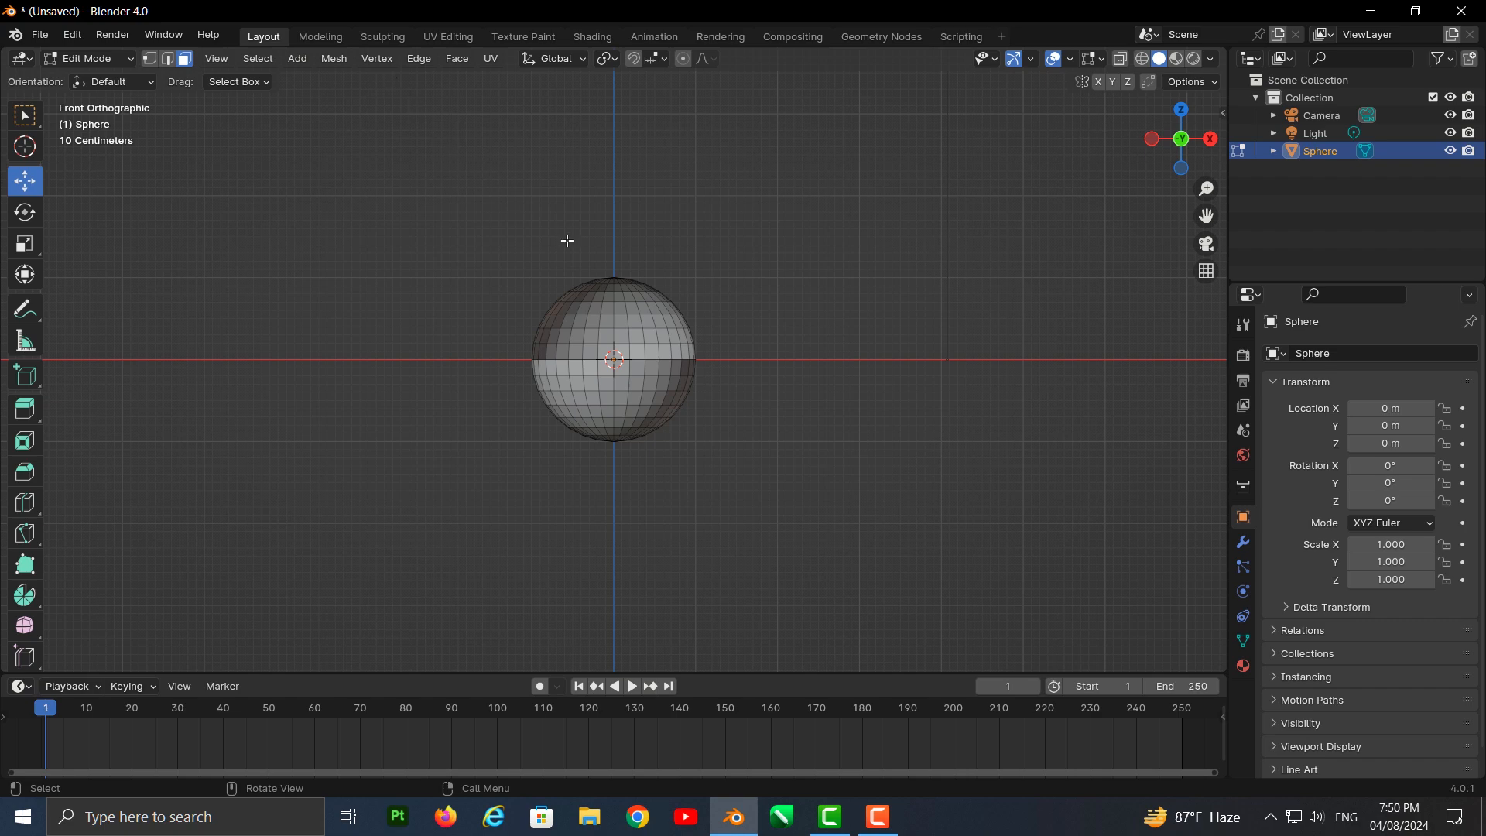
key(ctrl+z)
key(ctrl+z)
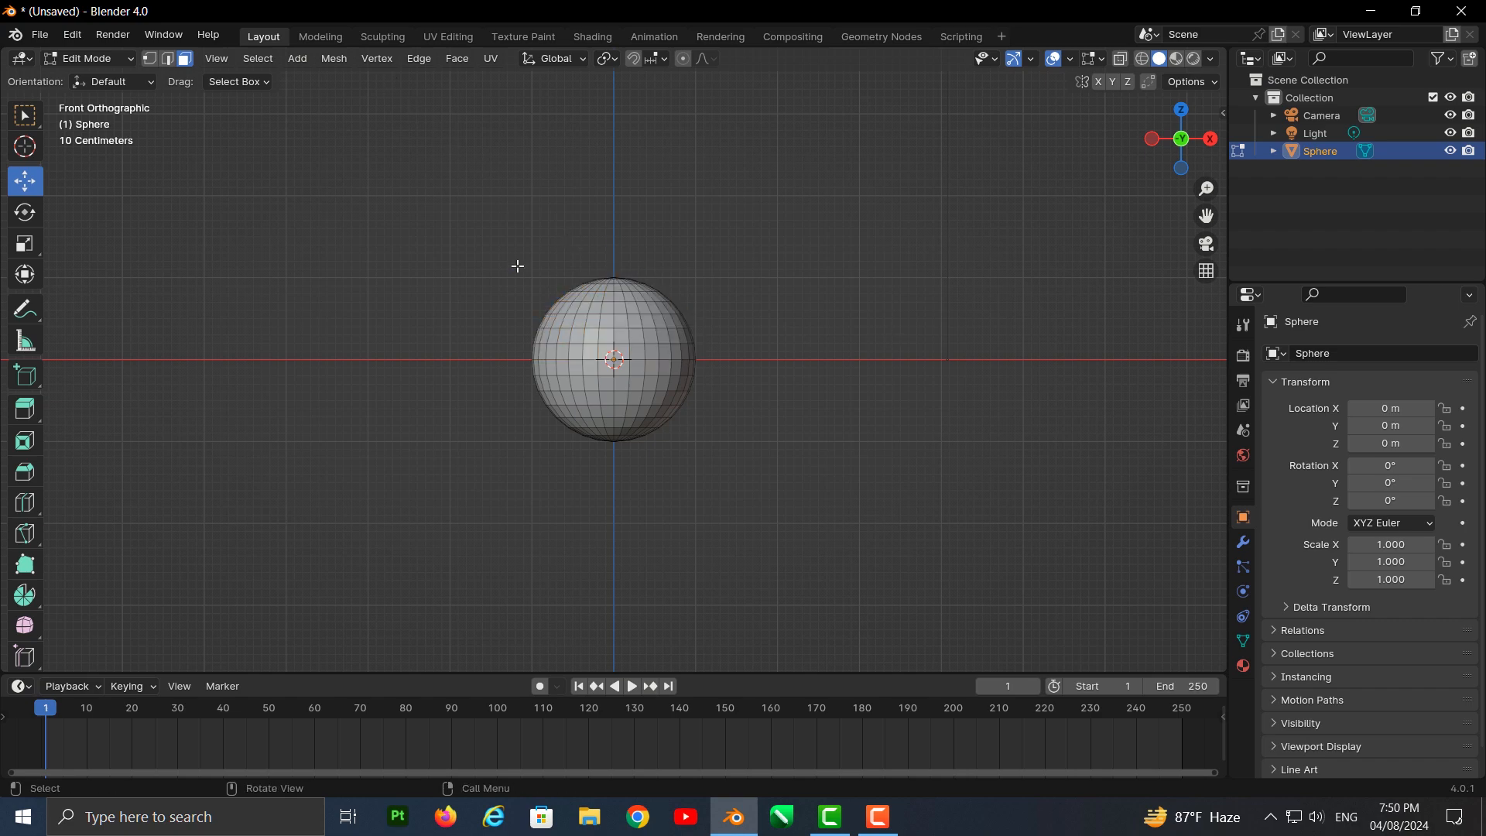
Box-select the upper-half faces from the front in solid shading, and clear the selection
drag(451, 200, 796, 365)
middle_drag(797, 365, 783, 400)
key(alt+a)
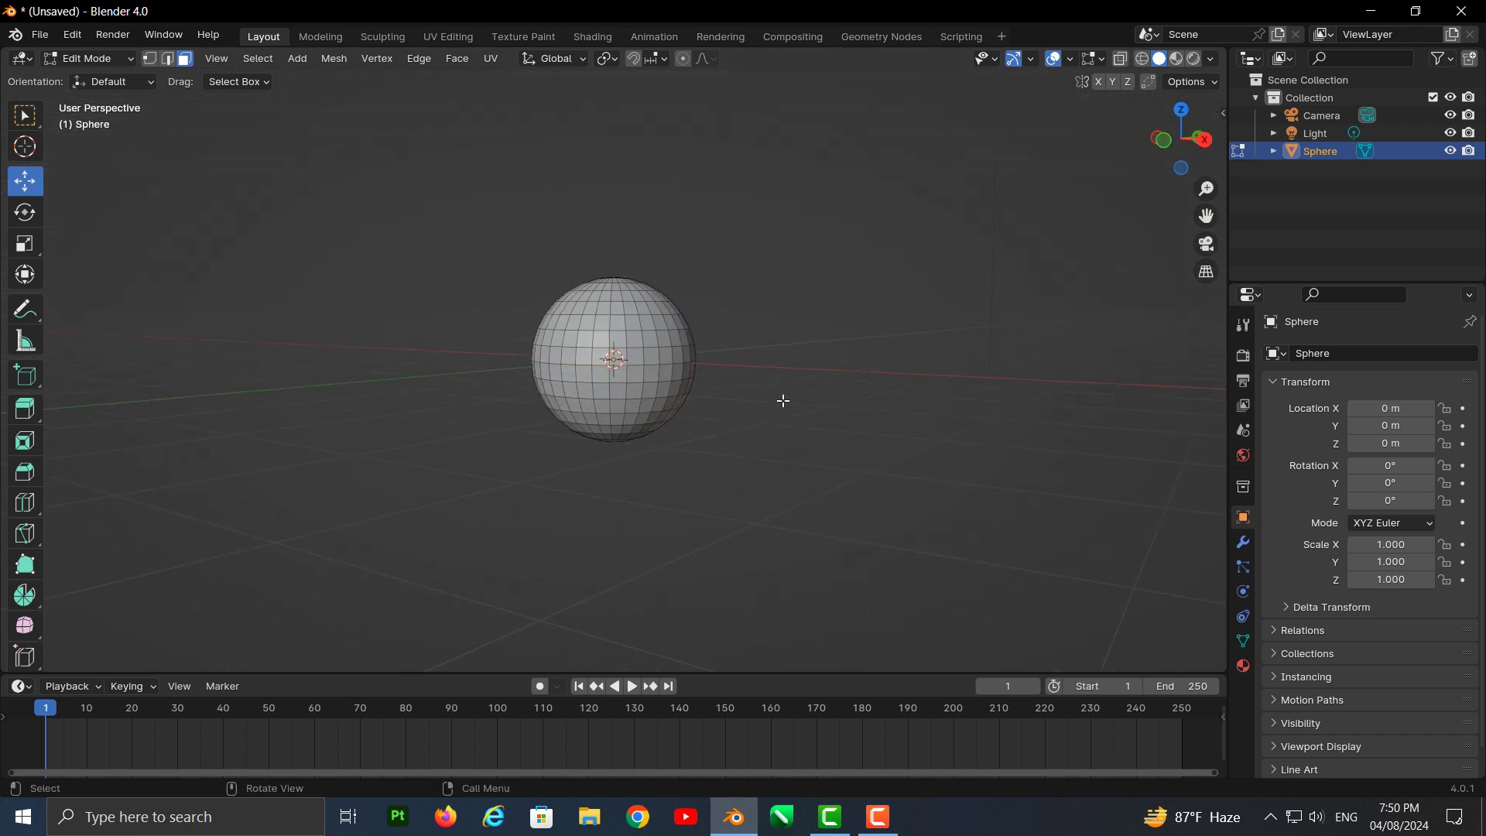
Switch to wireframe shading in front view and box-select the faces of the sphere's upper half through the mesh
key(KP_1)
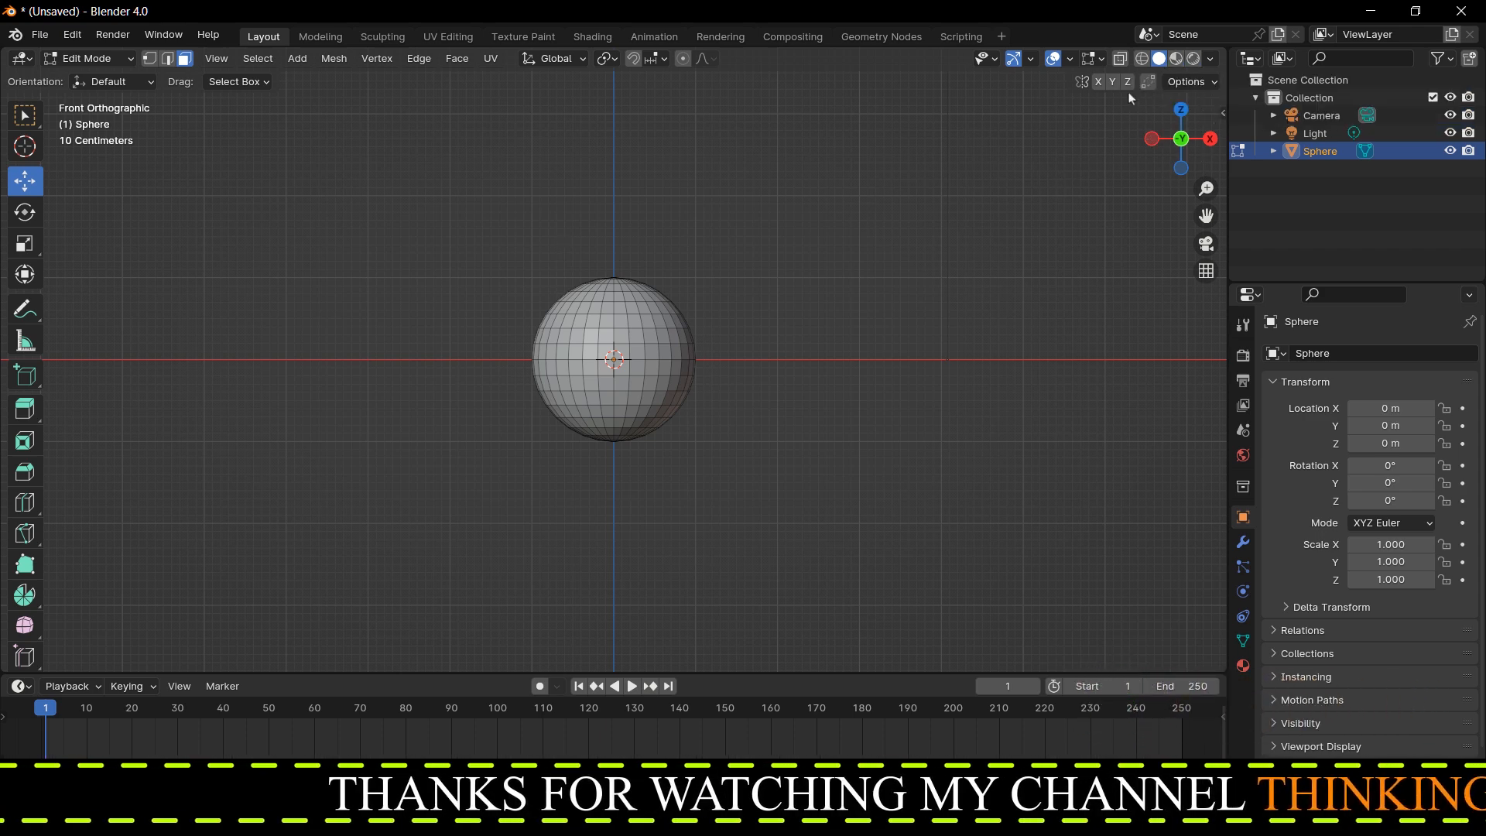
key(shift+z)
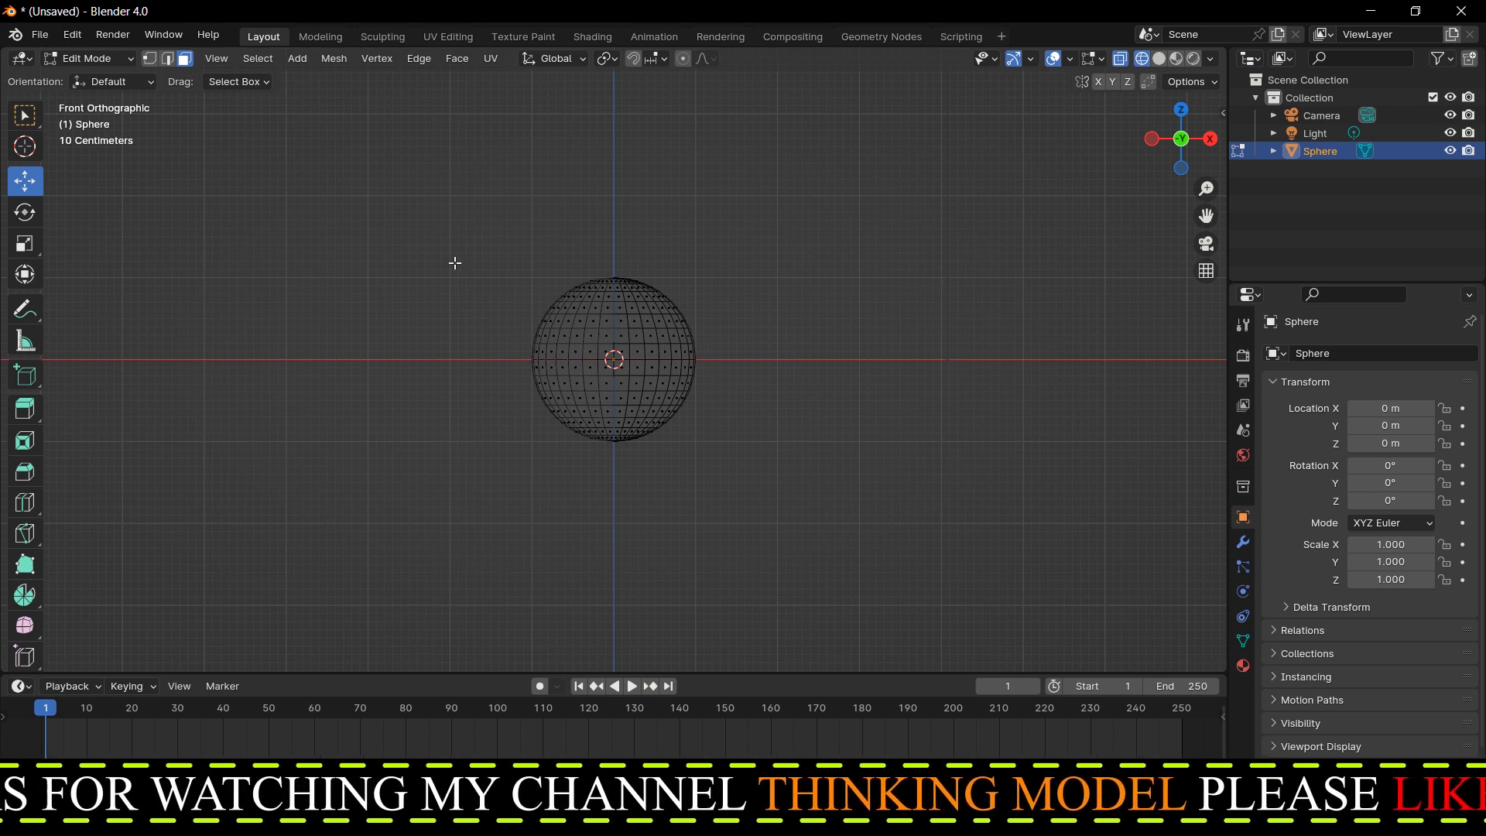
drag(401, 209, 815, 359)
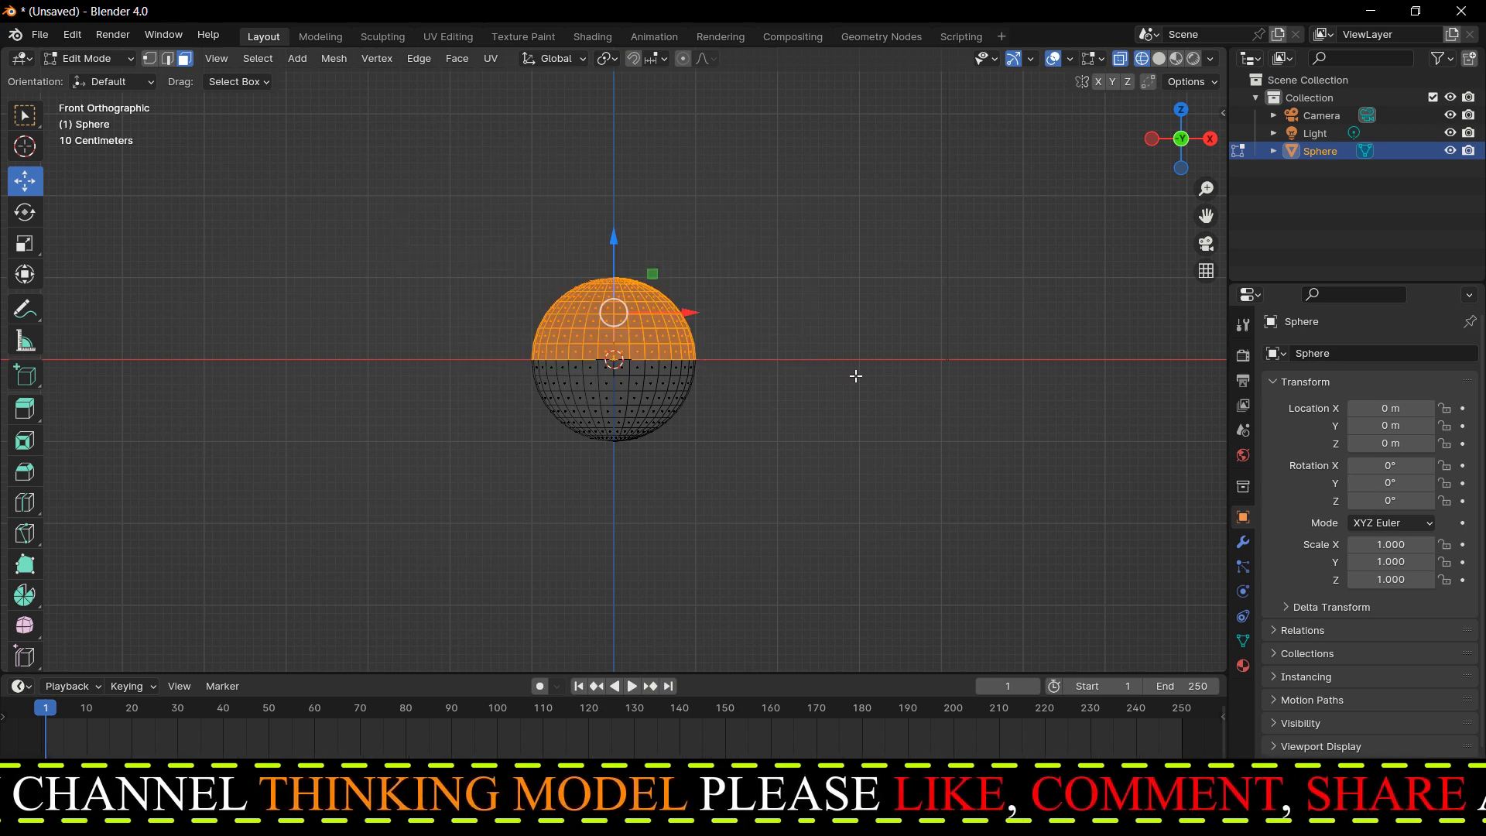
middle_drag(856, 375, 800, 415)
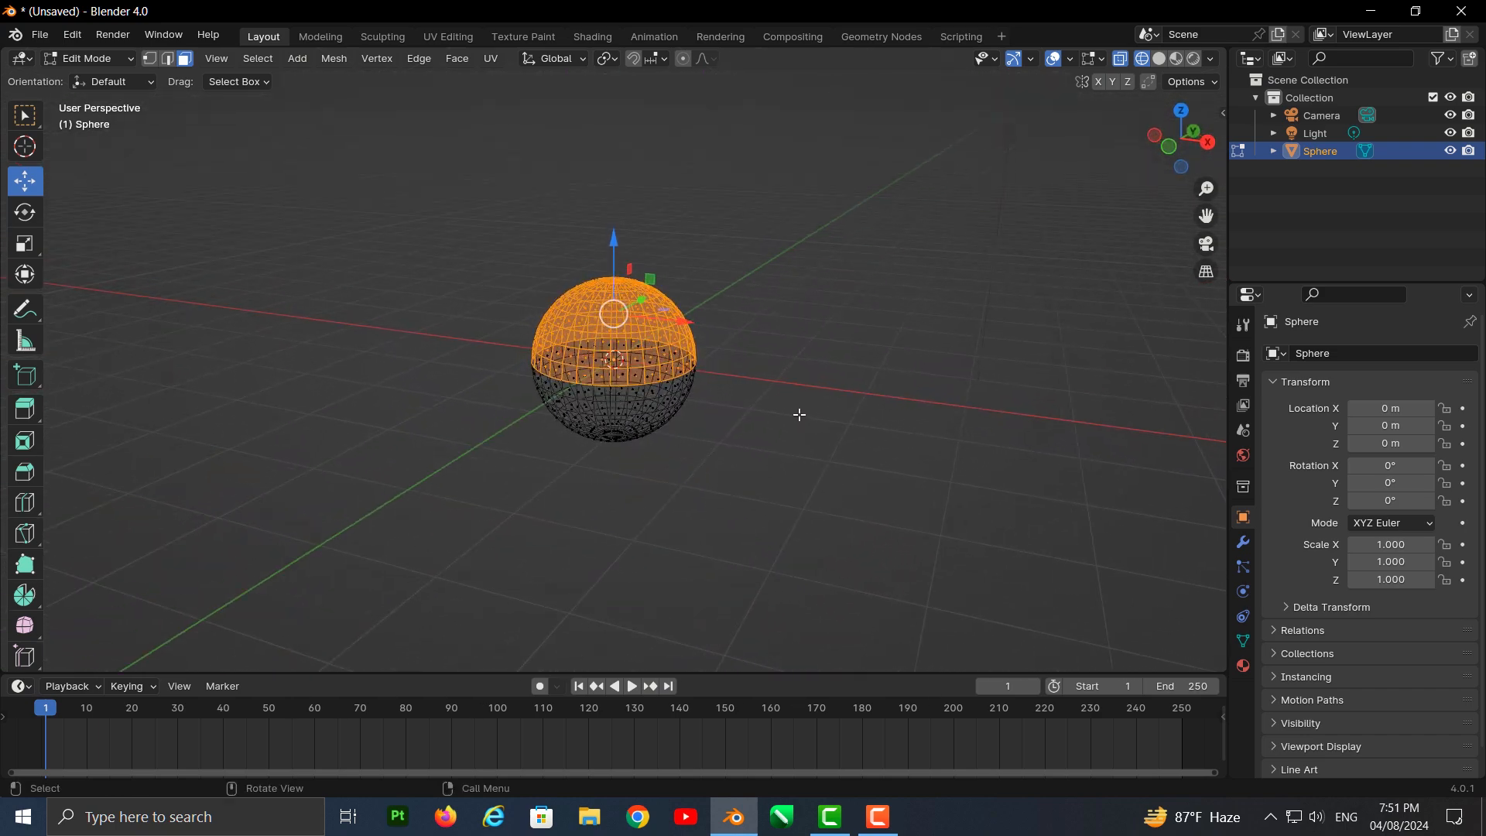
Return to solid shading in front view and clear the face selection
key(KP_1)
click(1160, 59)
click(952, 296)
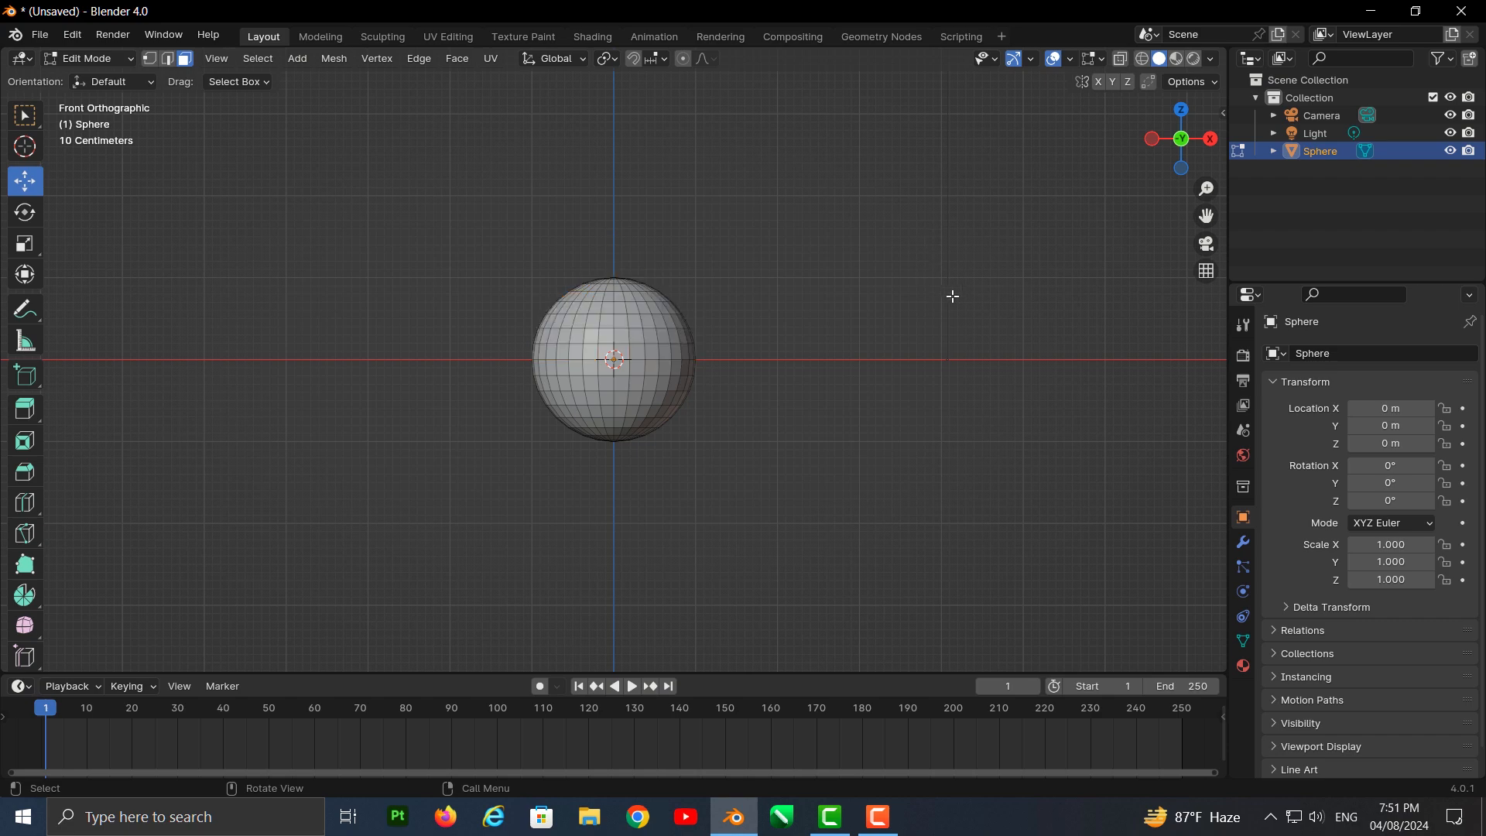
Box-select the sphere's upper-half faces again in solid shading to compare with the wireframe selection, and deselect them
drag(394, 245, 808, 367)
middle_drag(816, 402, 749, 452)
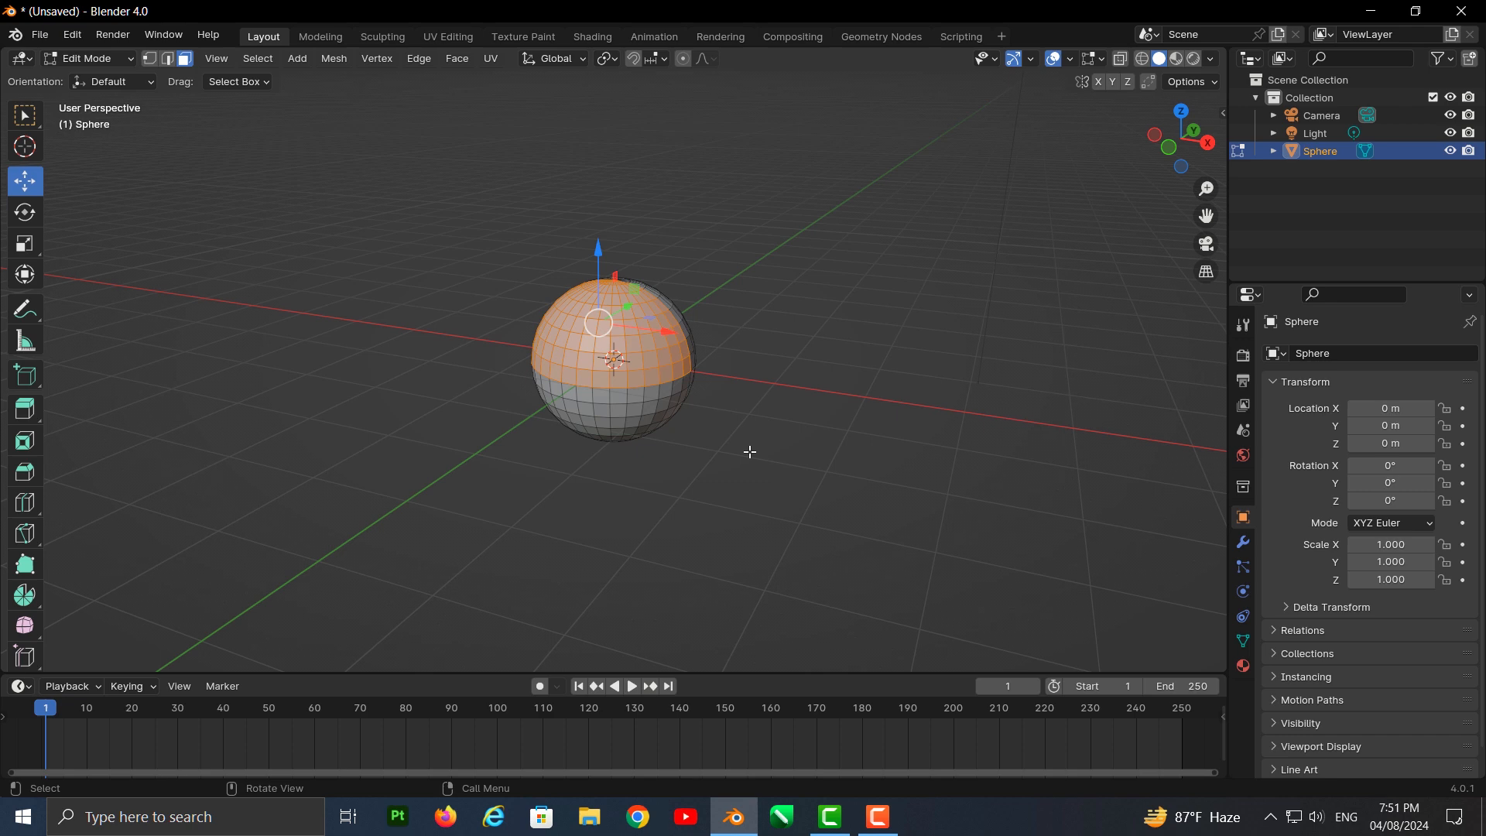
key(KP_1)
key(alt+a)
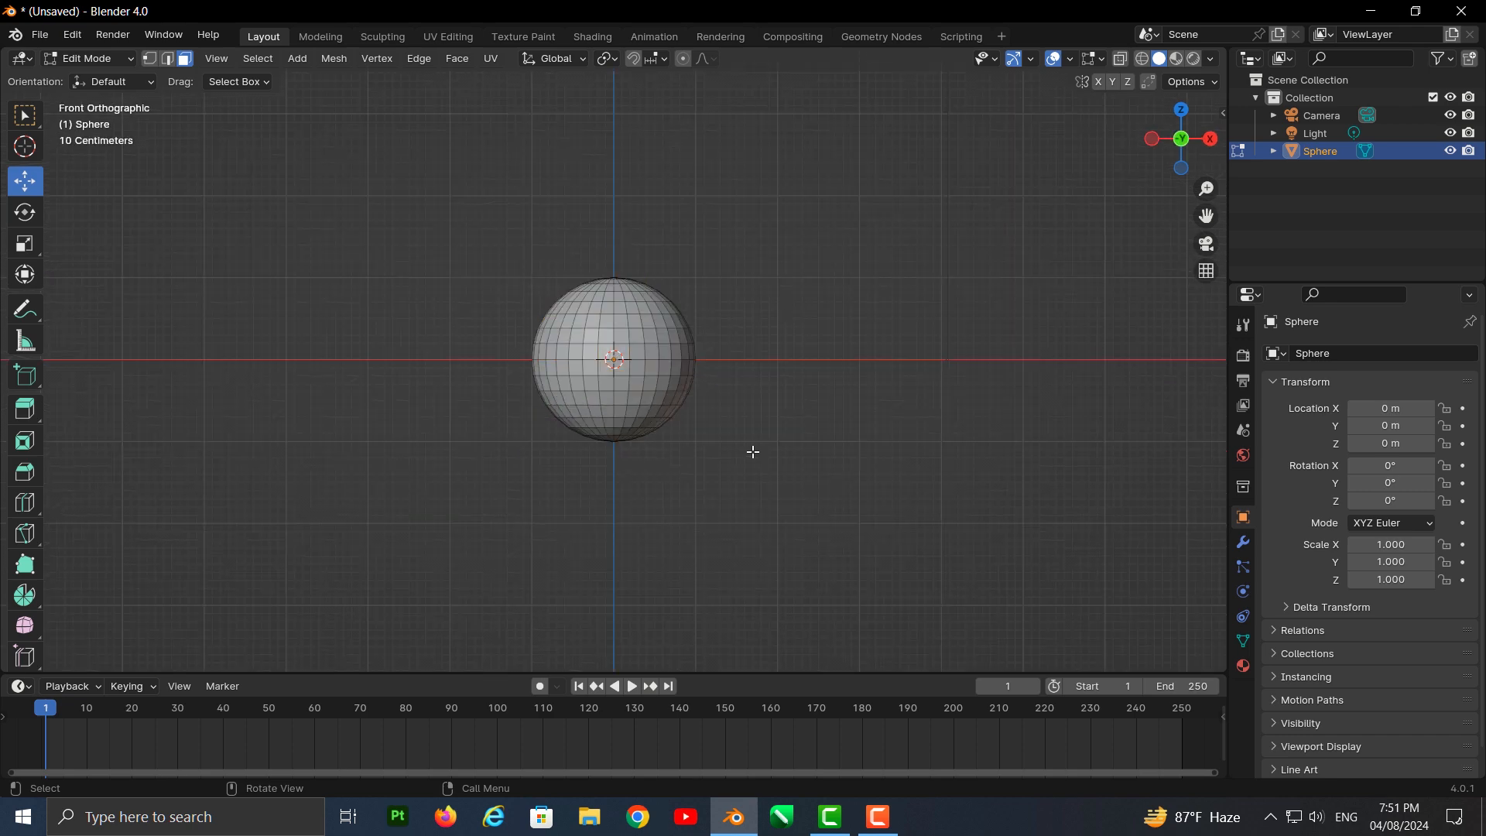
Compare the sphere's mesh in wireframe and solid shading, ending in solid shading
click(1149, 62)
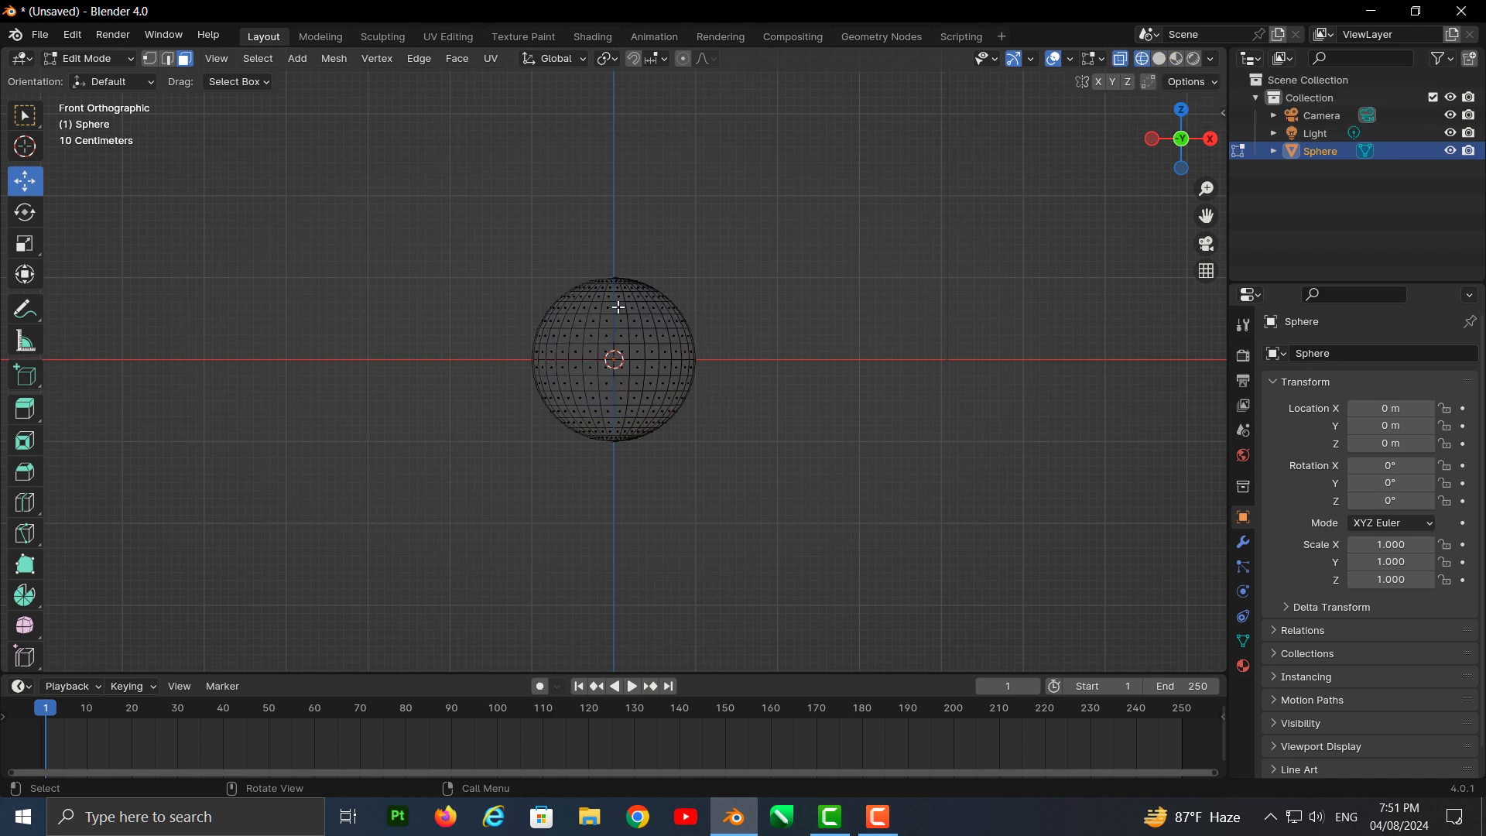
scroll(619, 307, up, 3)
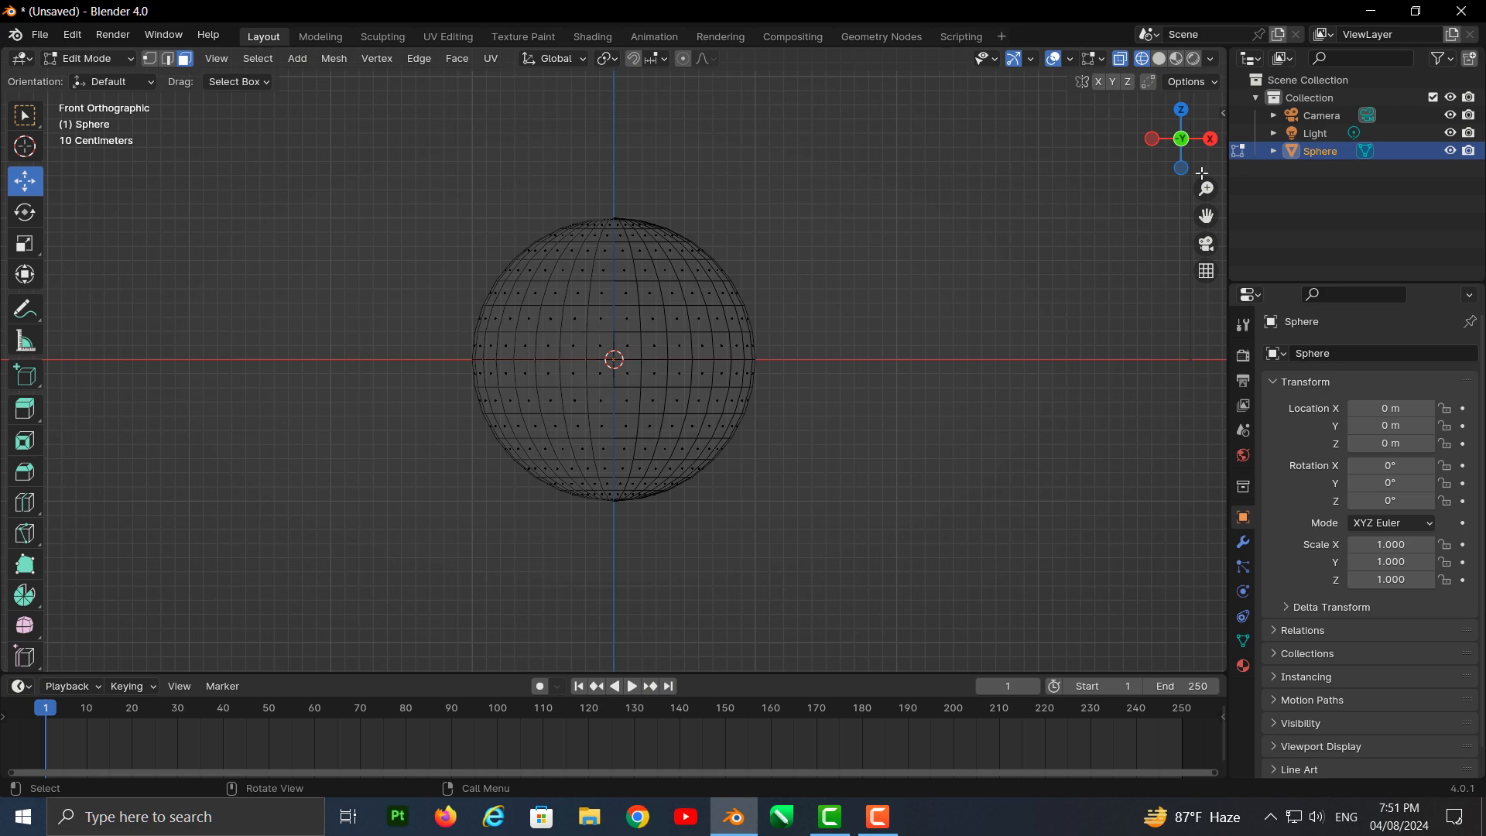
click(1161, 61)
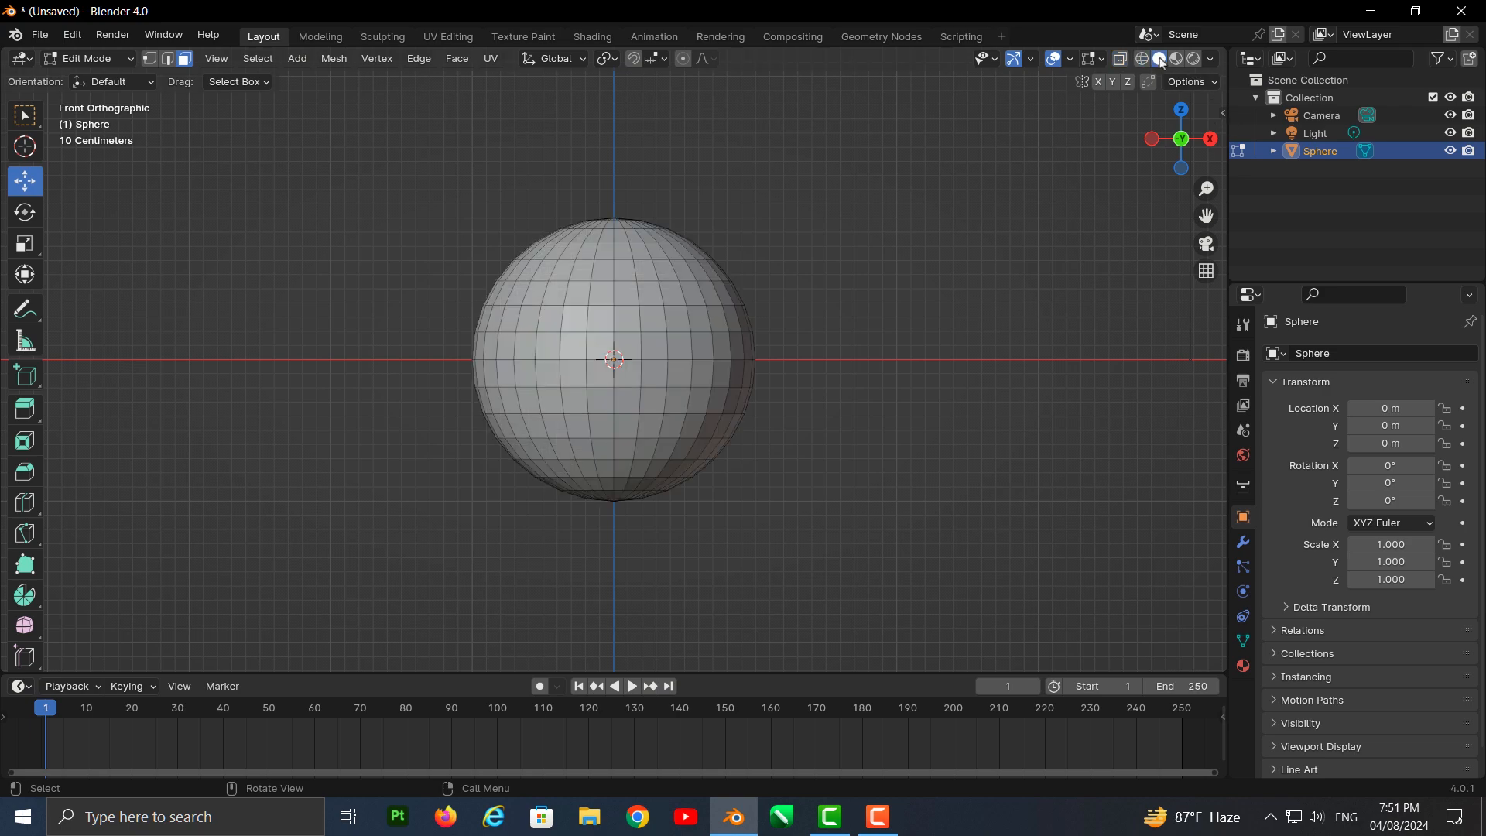
click(1147, 62)
middle_drag(881, 275, 776, 299)
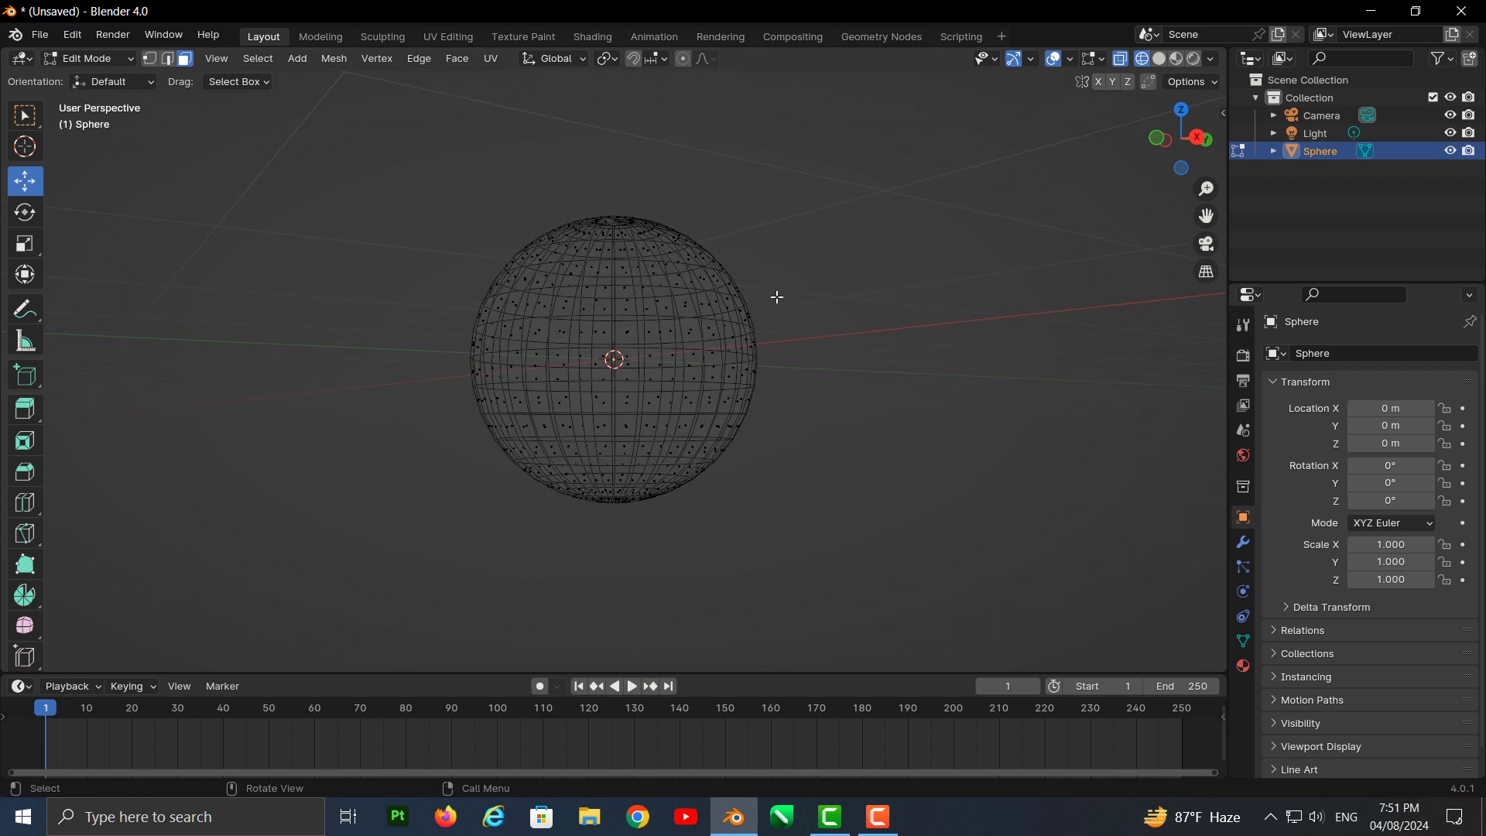
key(KP_5)
key(KP_1)
click(1160, 59)
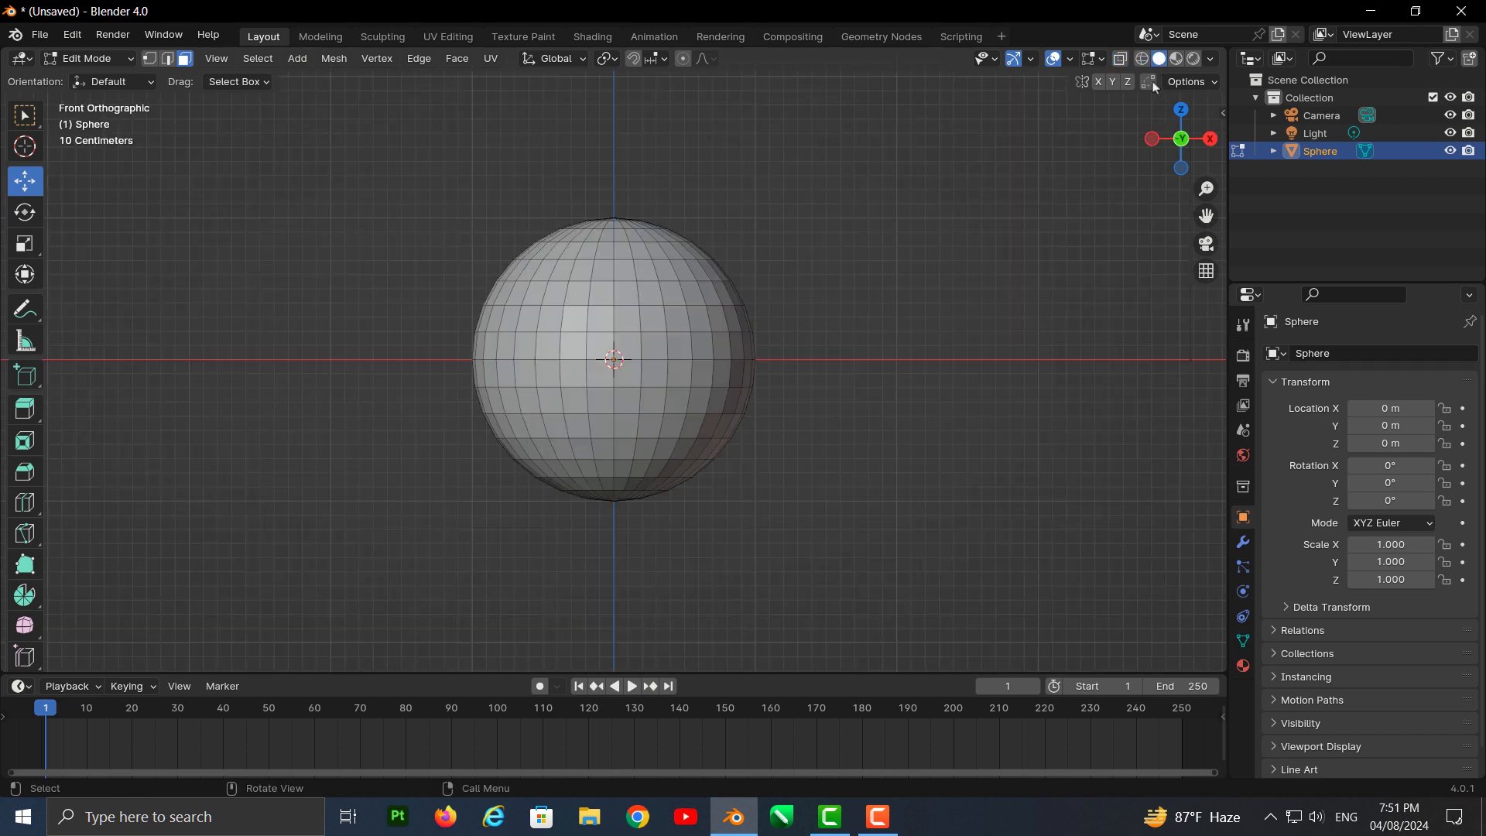
scroll(667, 328, down, 2)
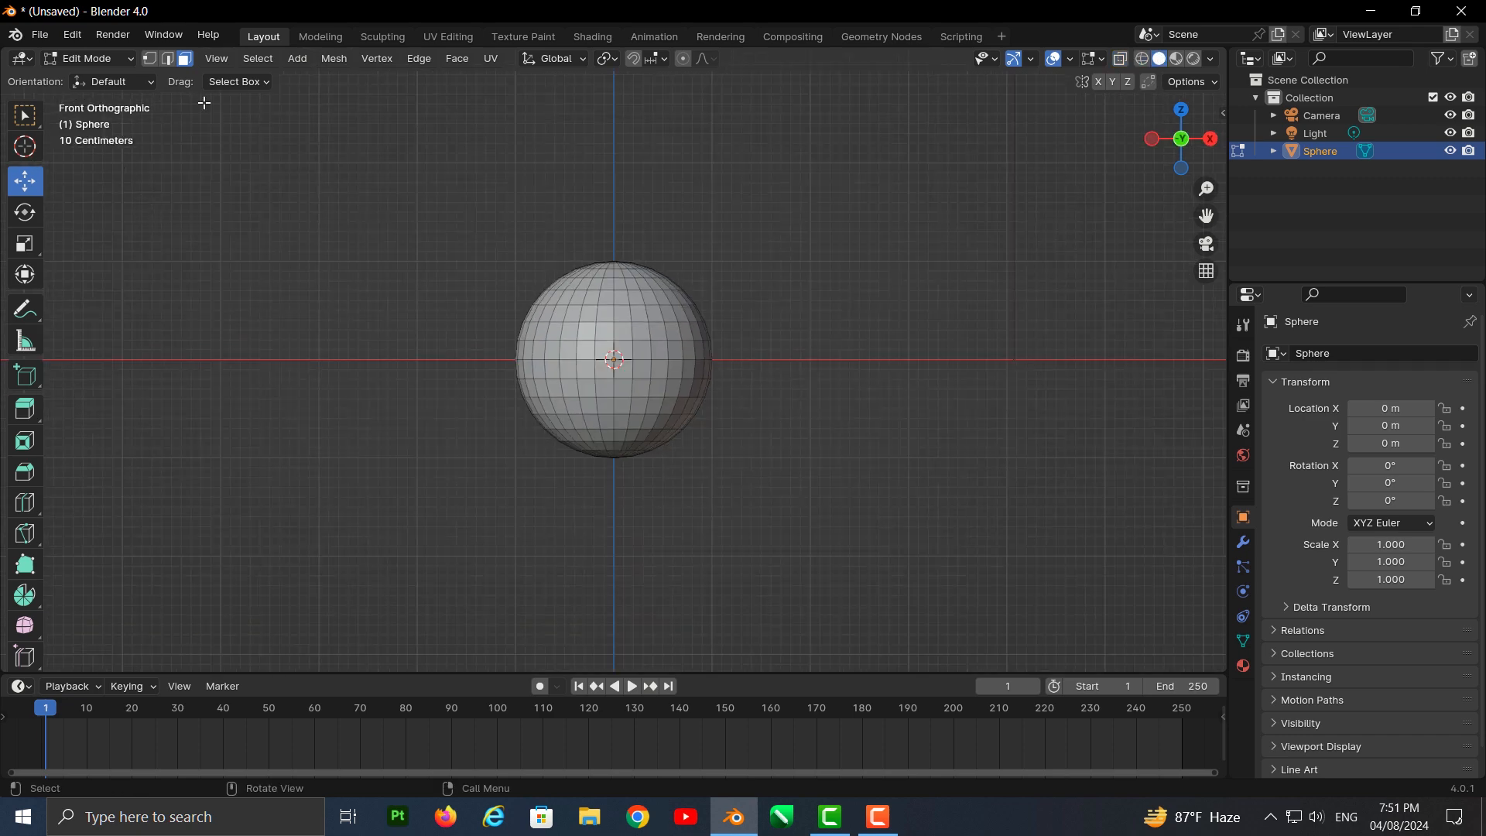
In Object Mode, duplicate the sphere in place and scale the copy uniformly to about 0.574
click(105, 59)
click(77, 97)
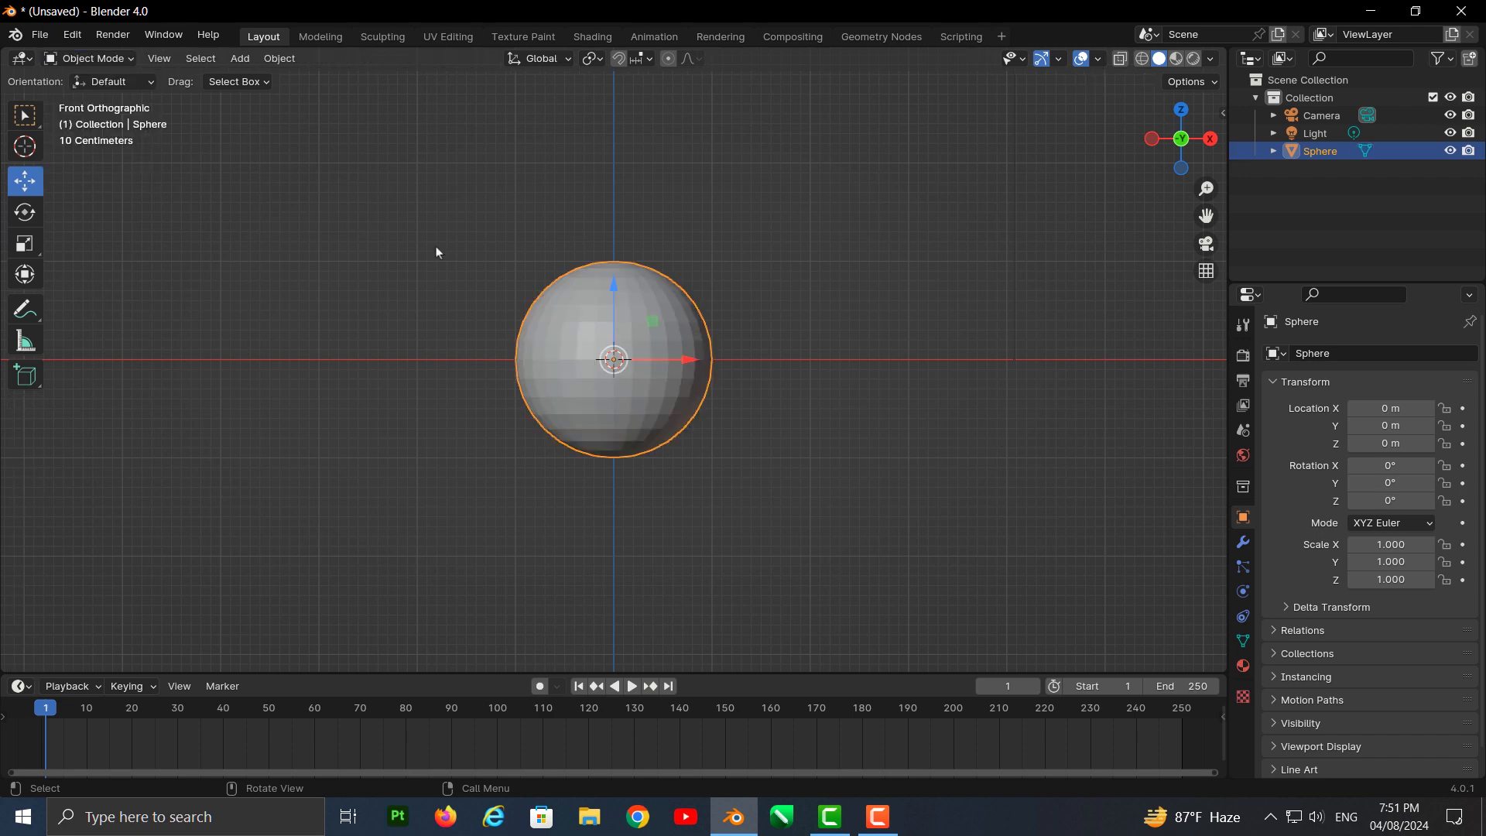
key(shift+d)
right_click(617, 392)
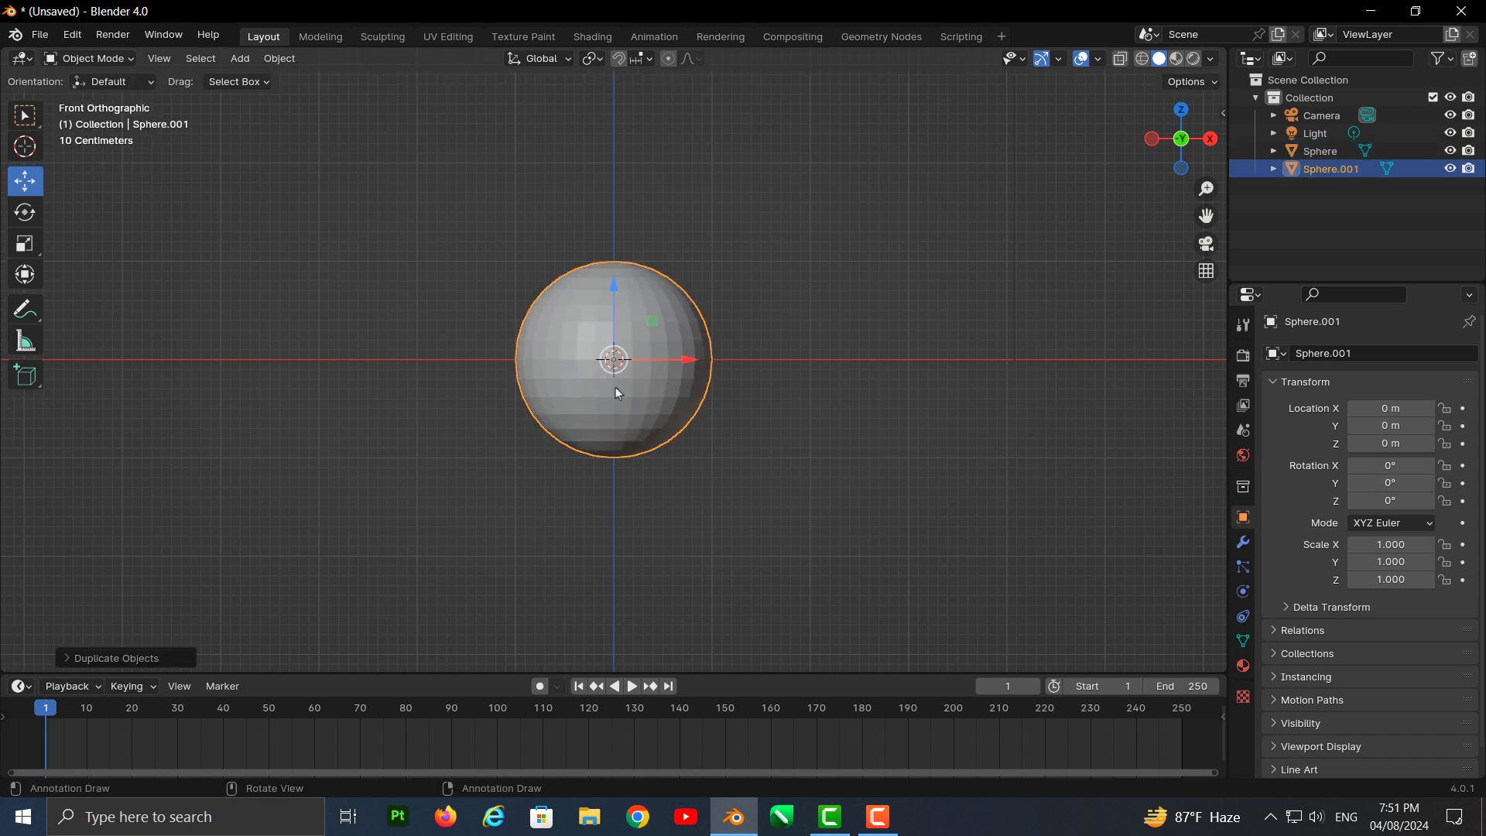
key(s)
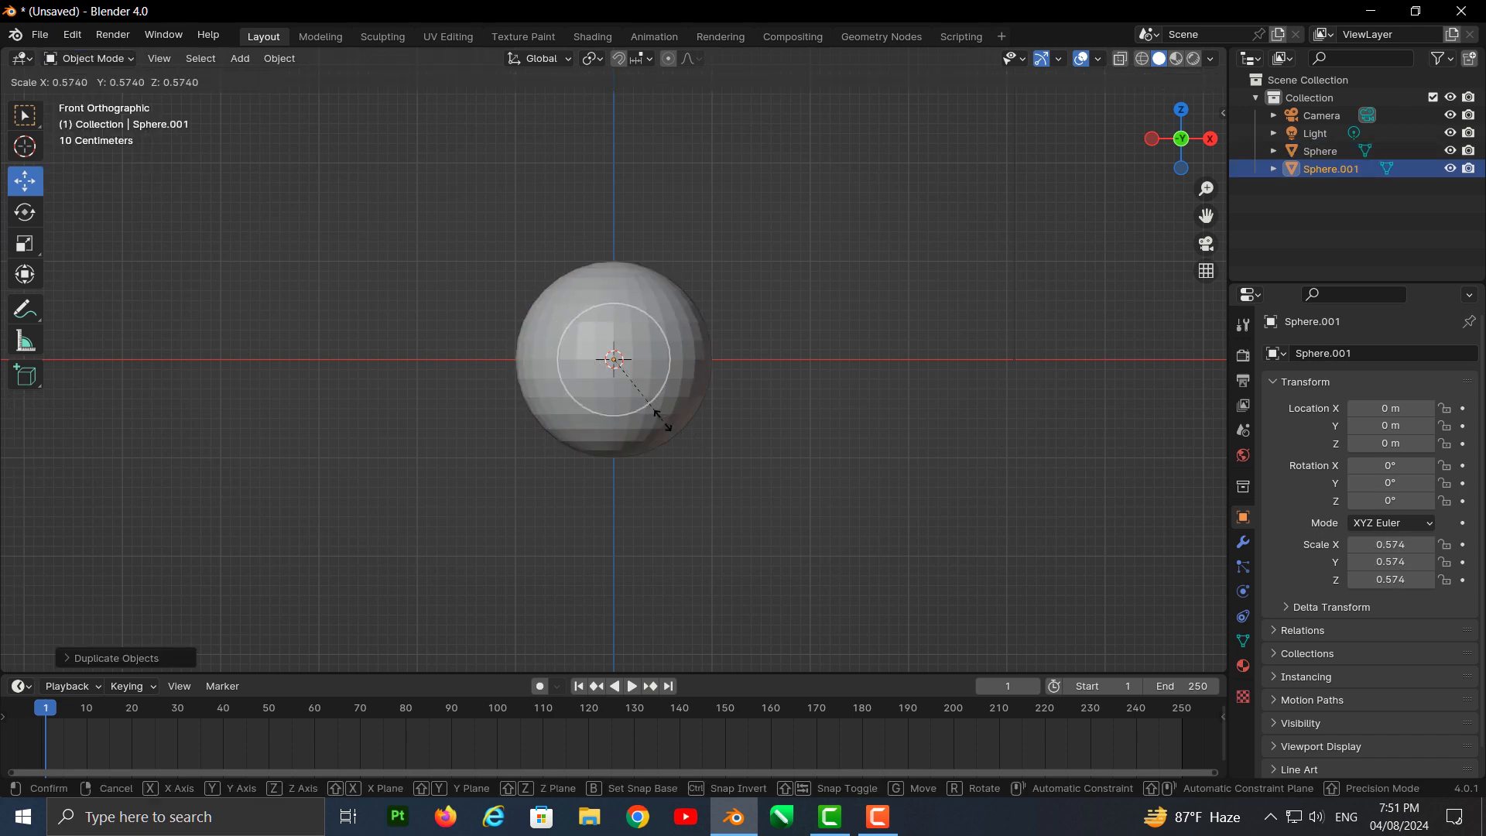
click(664, 420)
Box-select both the outer sphere and the smaller sphere inside it, and inspect them in solid shading
key(KP_5)
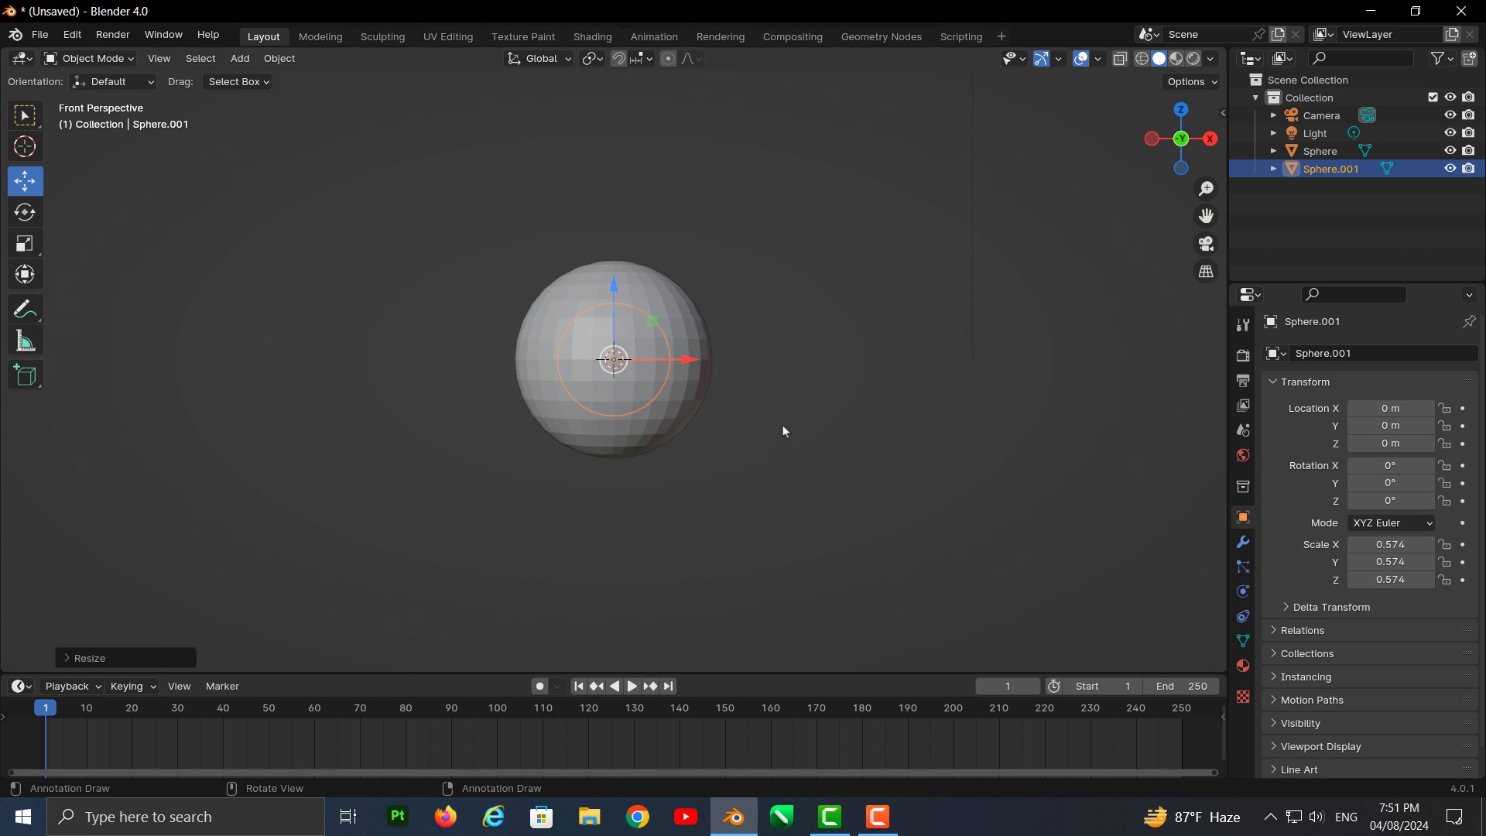
click(437, 206)
drag(437, 206, 710, 427)
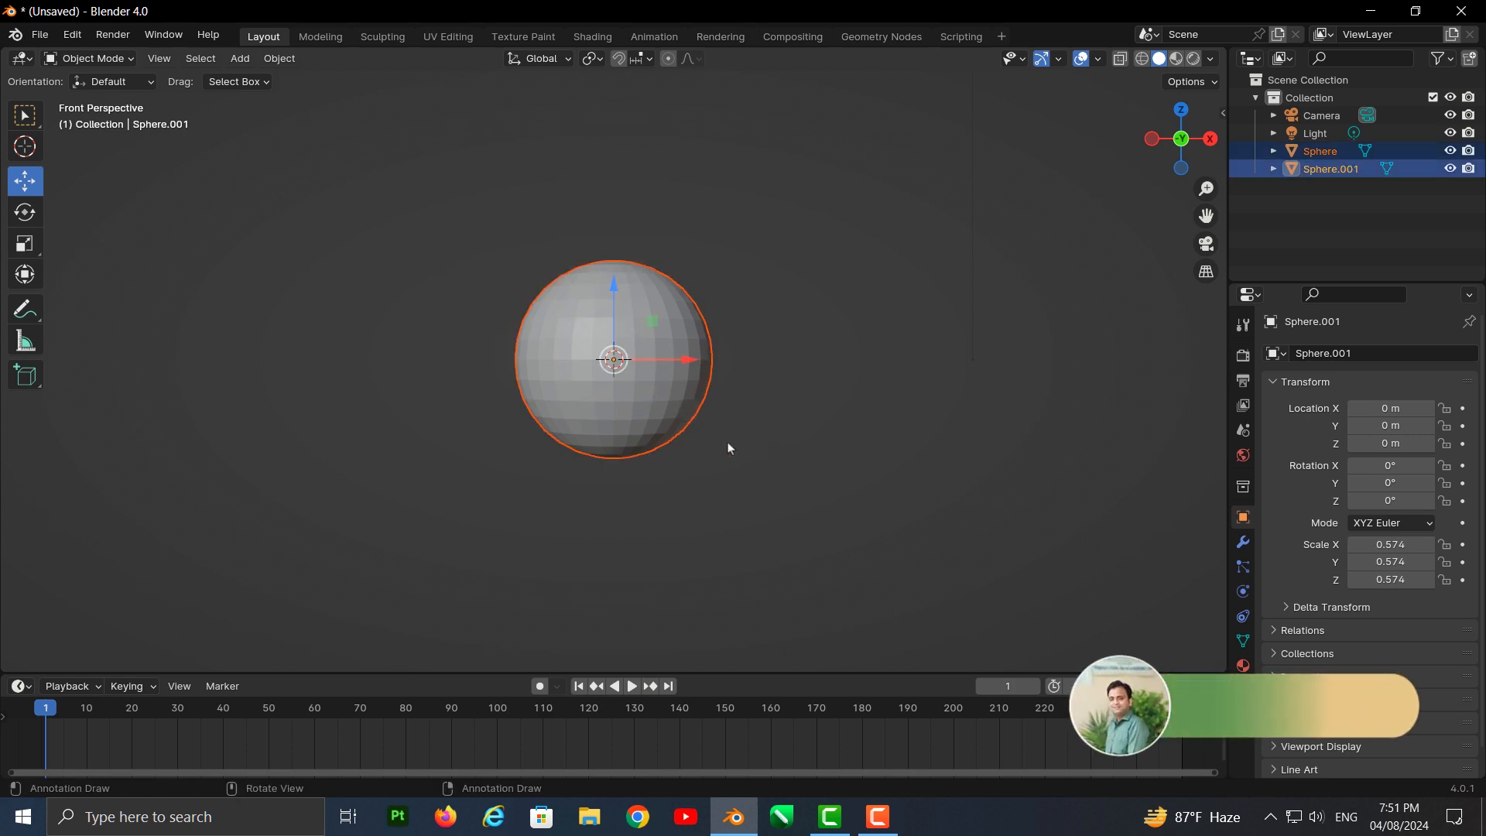
middle_drag(727, 443, 703, 428)
key(KP_1)
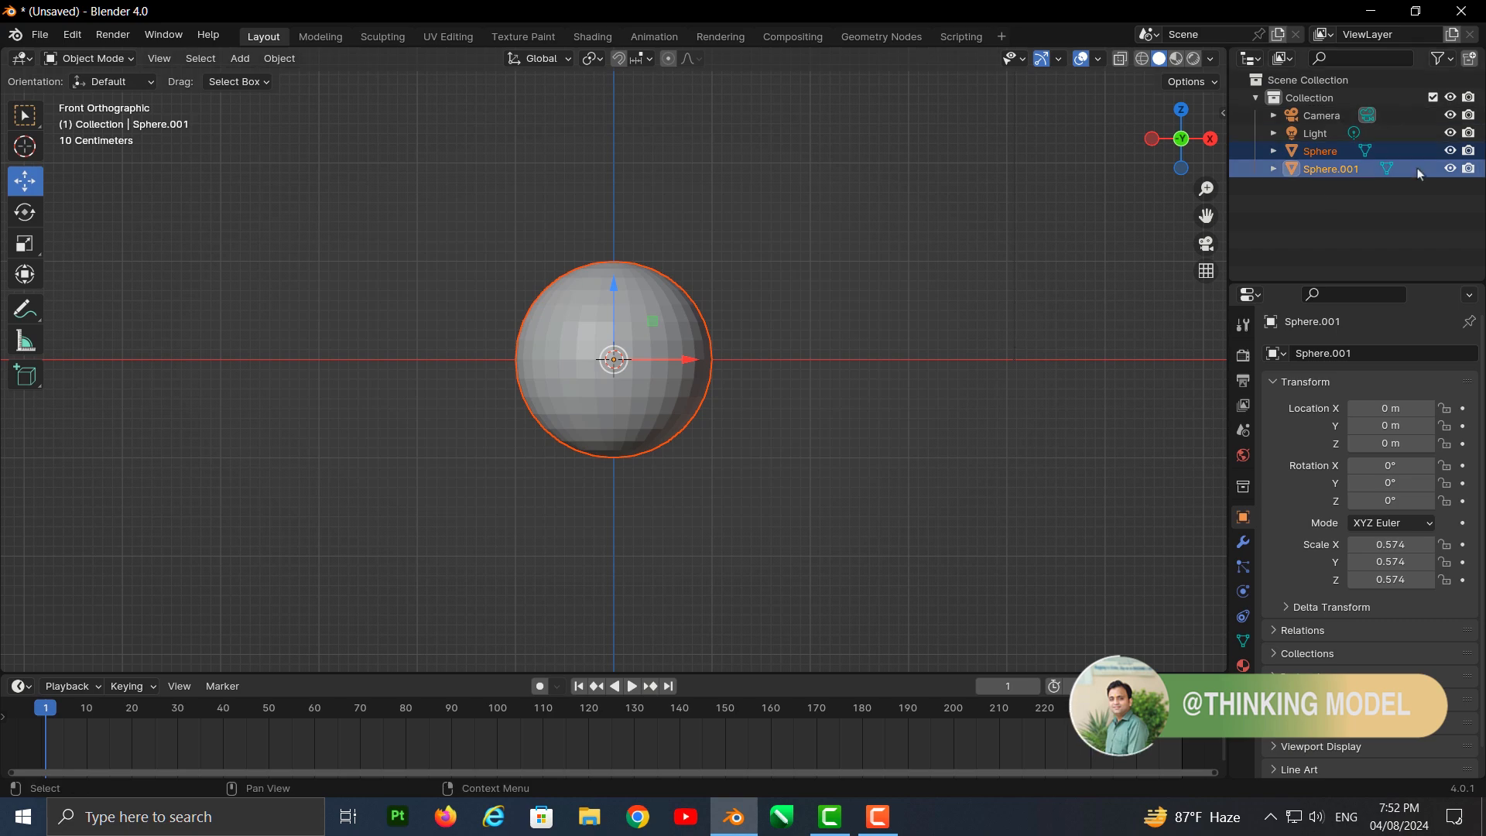
Switch to wireframe shading, deselect both spheres, and examine the small sphere inside the large one
key(shift+z)
click(1008, 284)
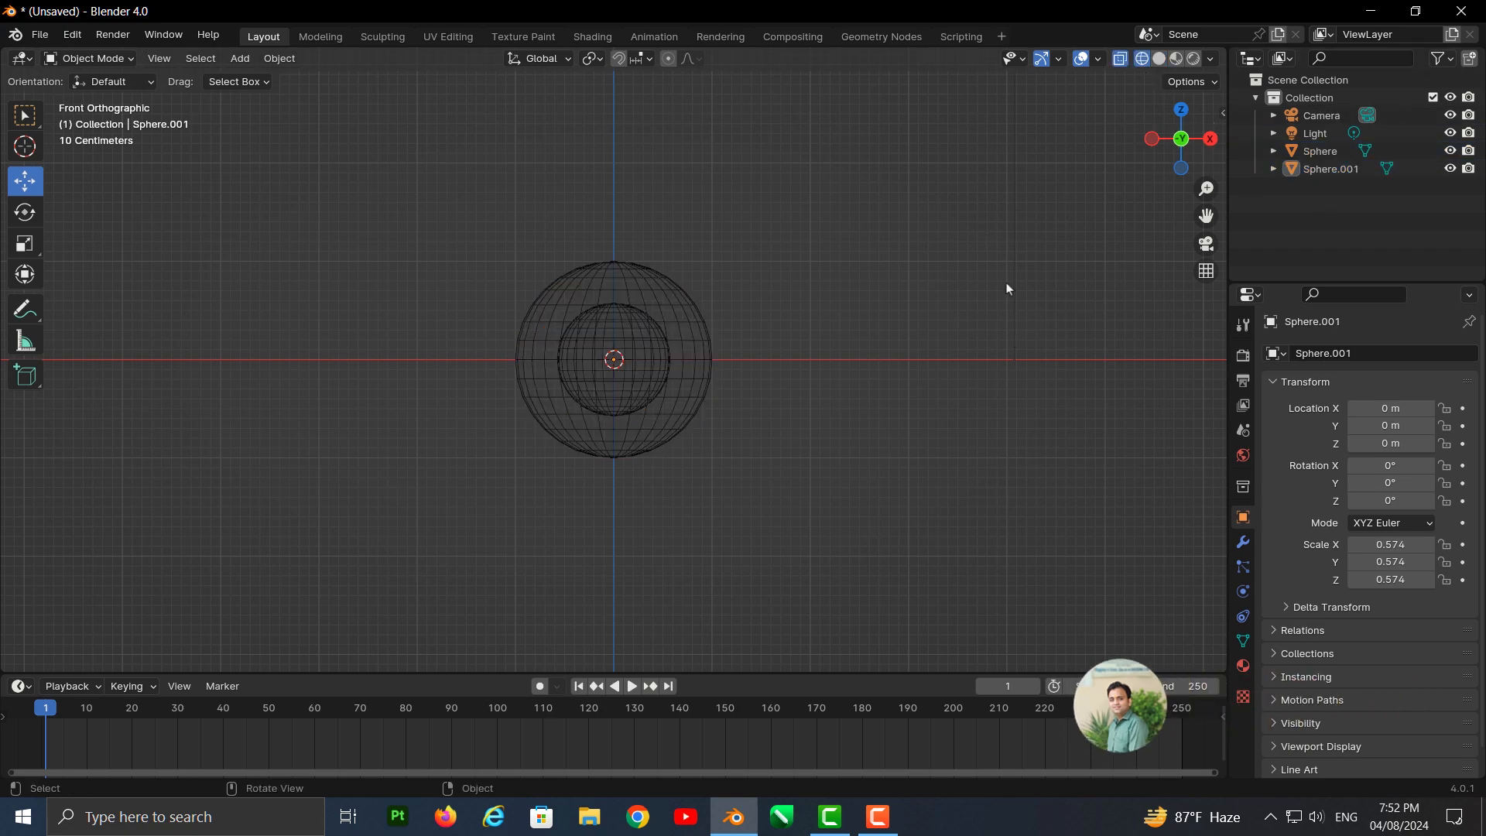
middle_drag(1029, 273, 929, 348)
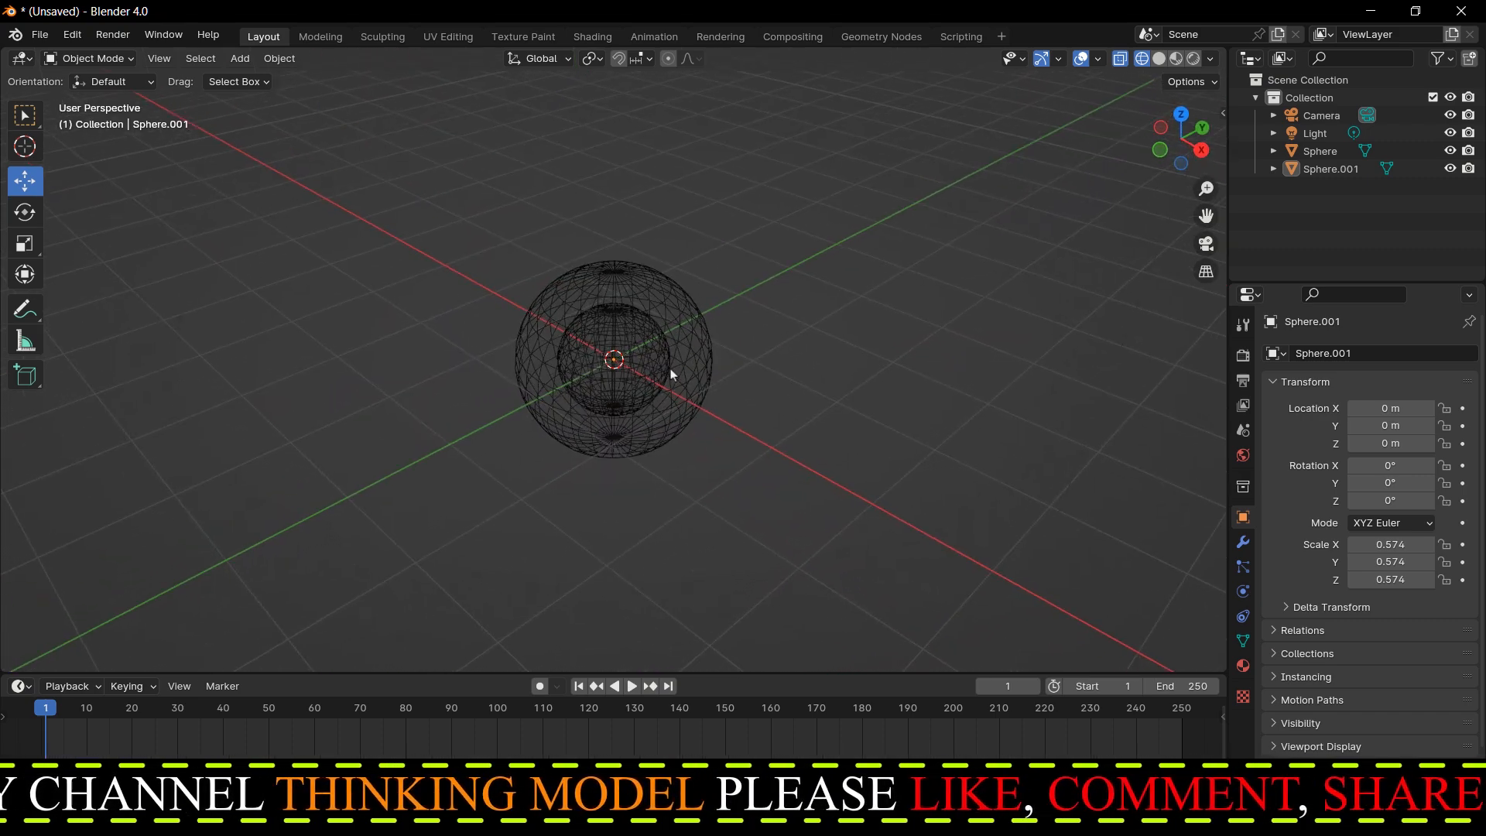
scroll(677, 367, up, 7)
key(KP_1)
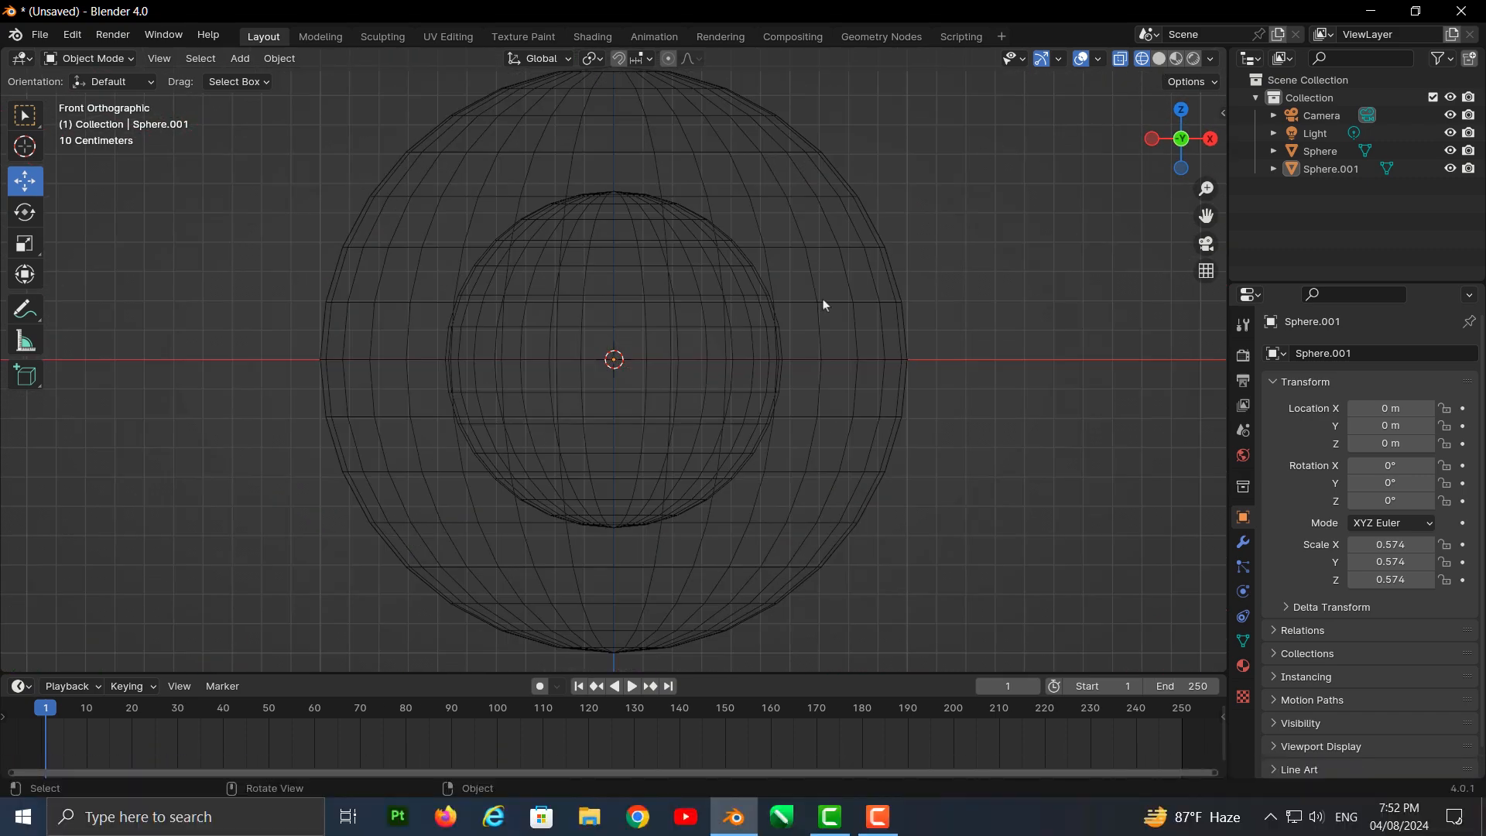
click(876, 817)
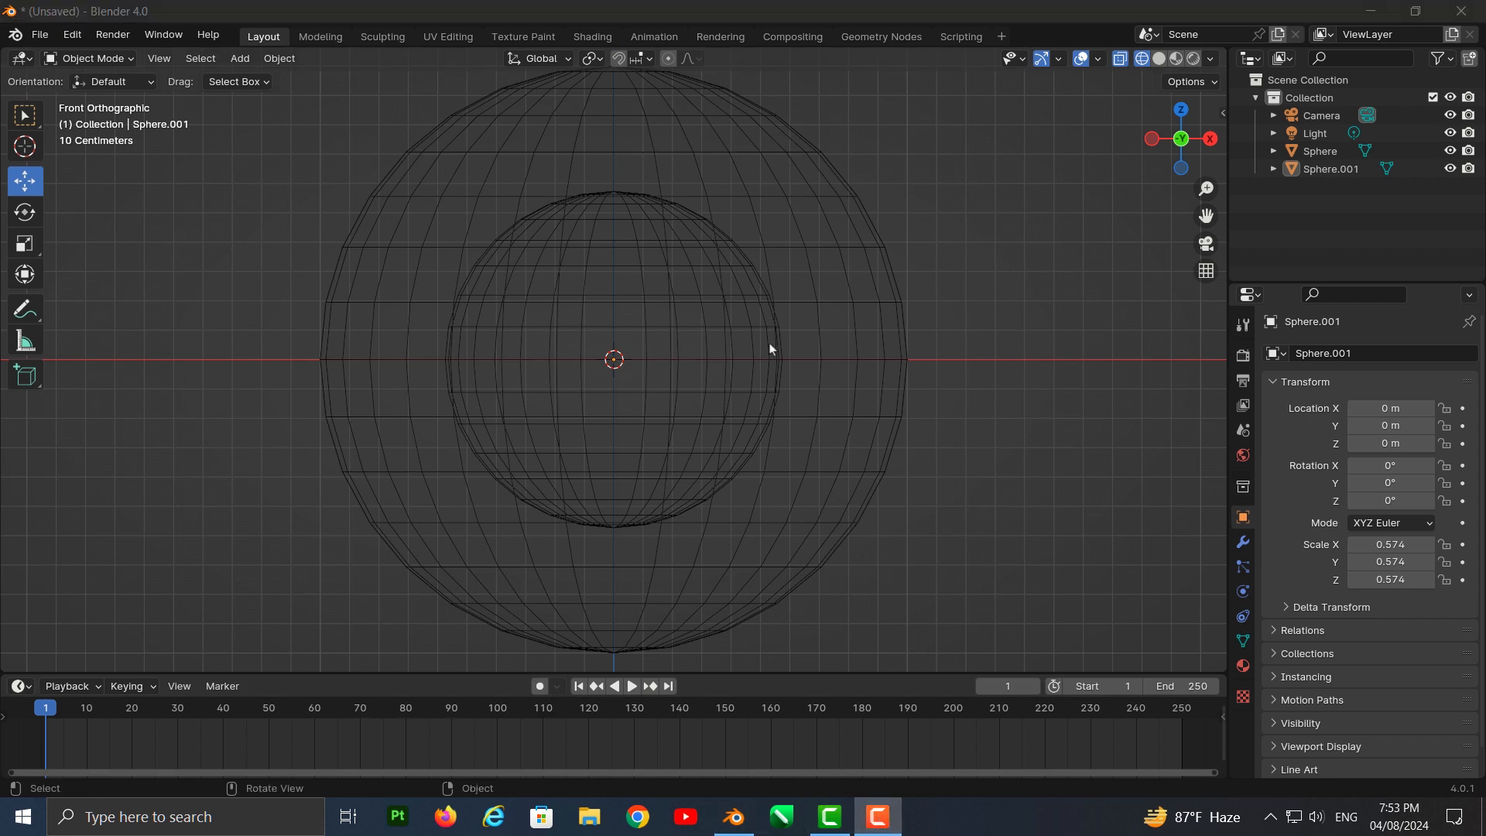
scroll(771, 349, down, 3)
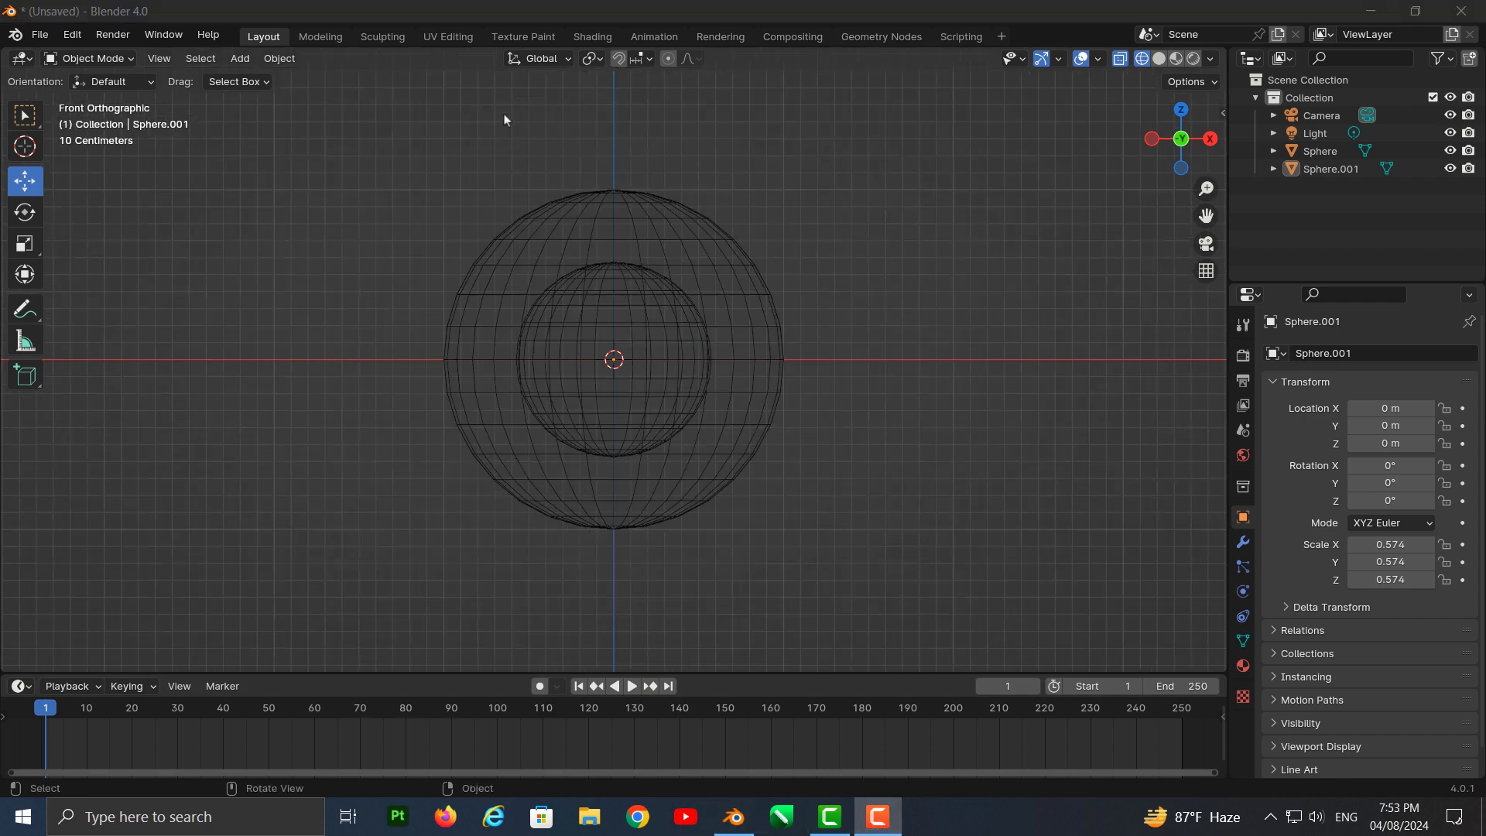
Switch to solid shading and select the outer sphere
click(1159, 59)
click(681, 404)
scroll(685, 409, down, 2)
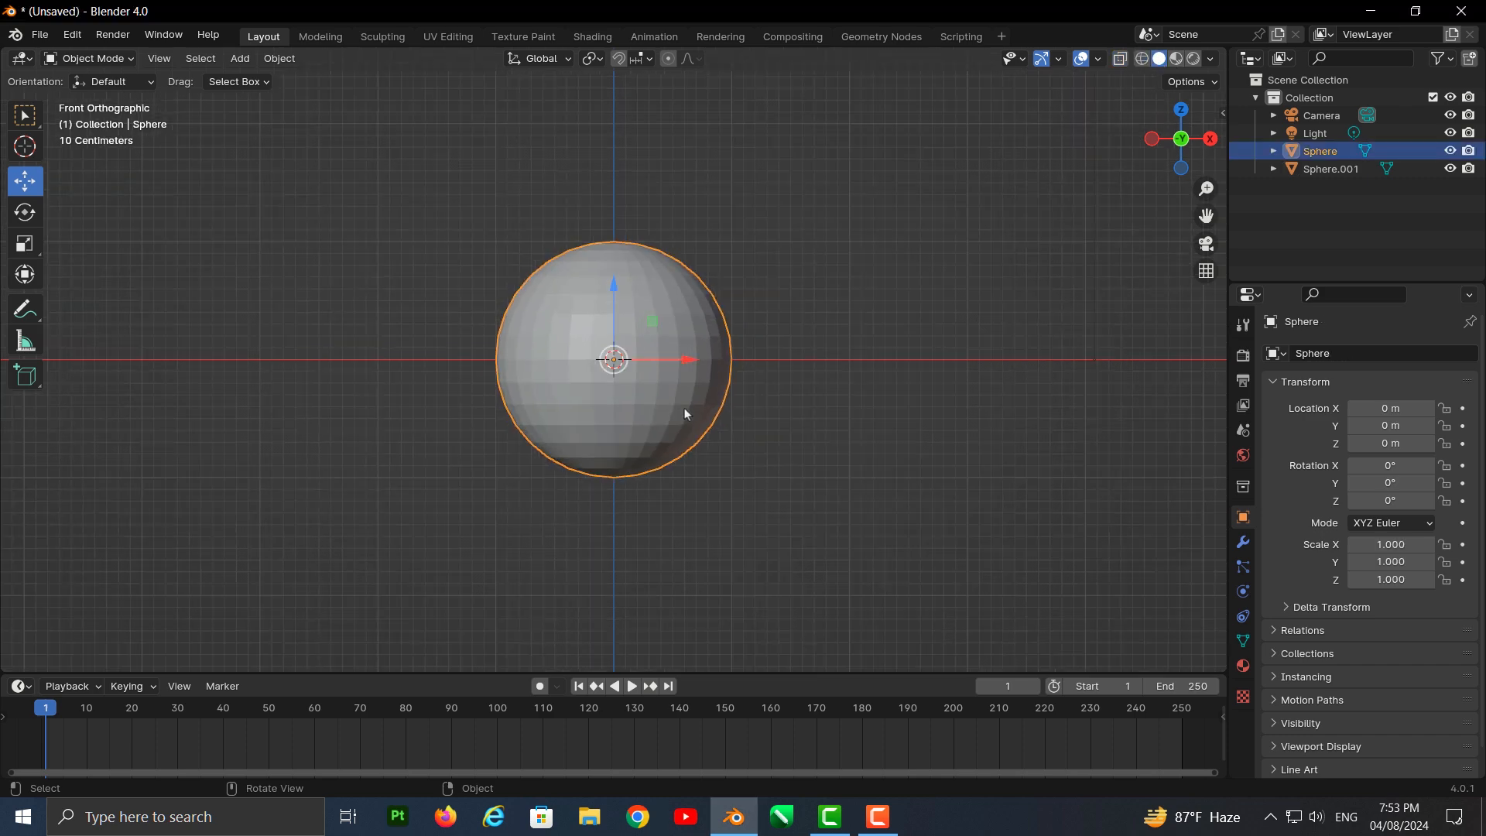
Switch to wireframe shading and alternately select the inner and outer spheres, ending with the outer one selected
click(1143, 59)
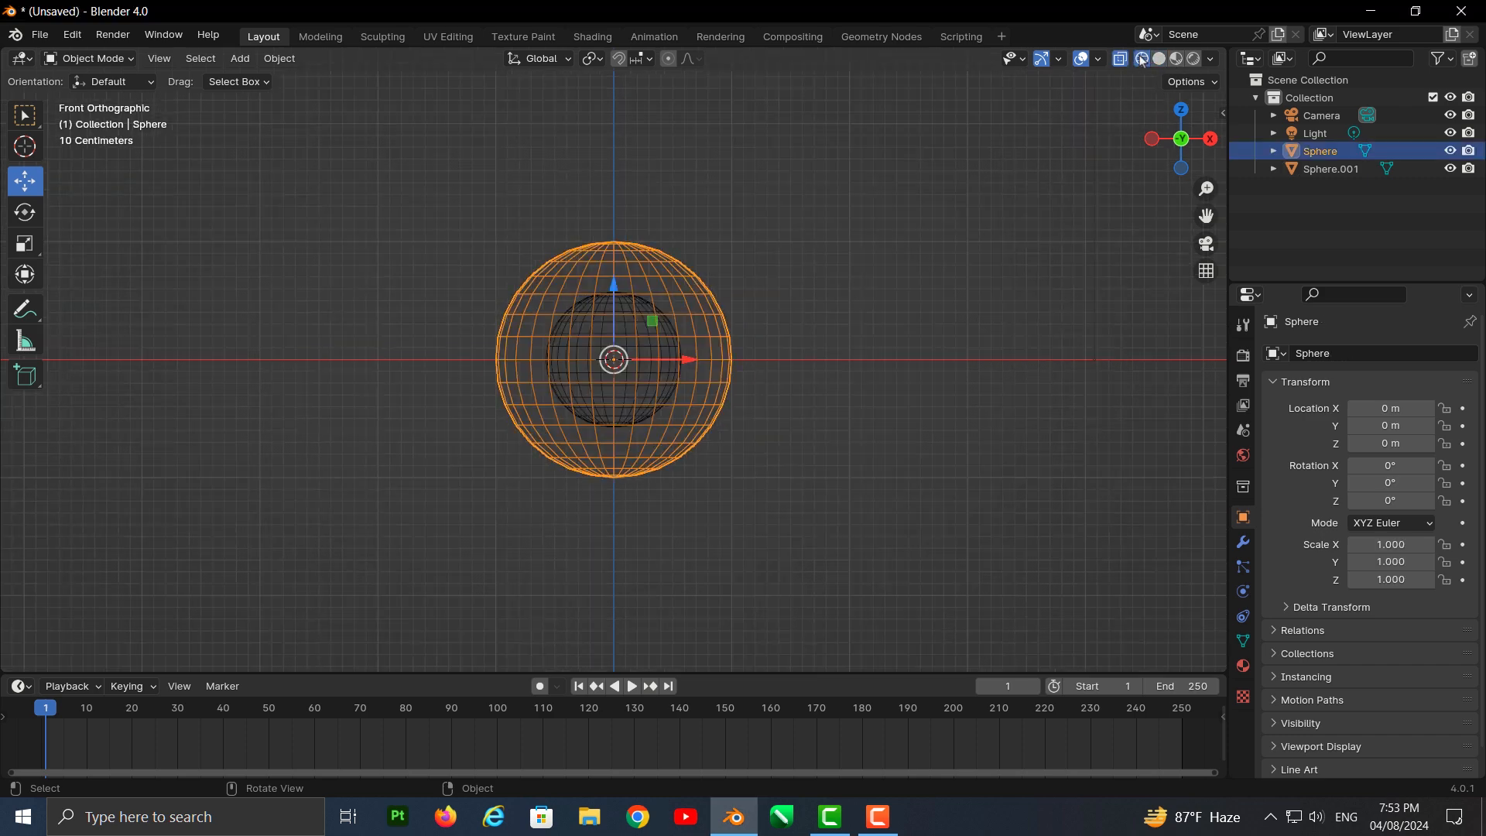
click(671, 352)
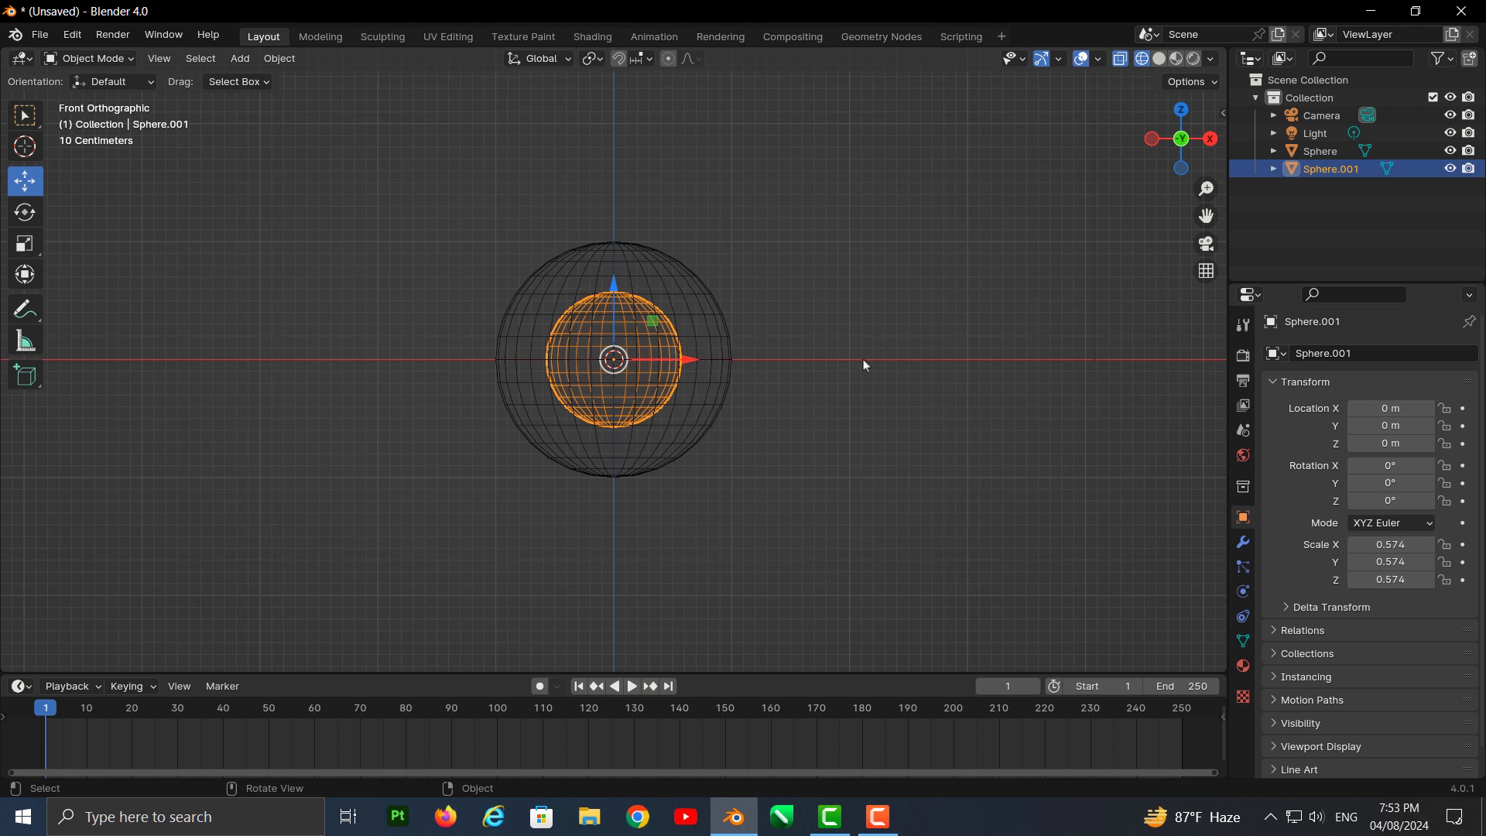
click(726, 348)
click(671, 371)
click(732, 348)
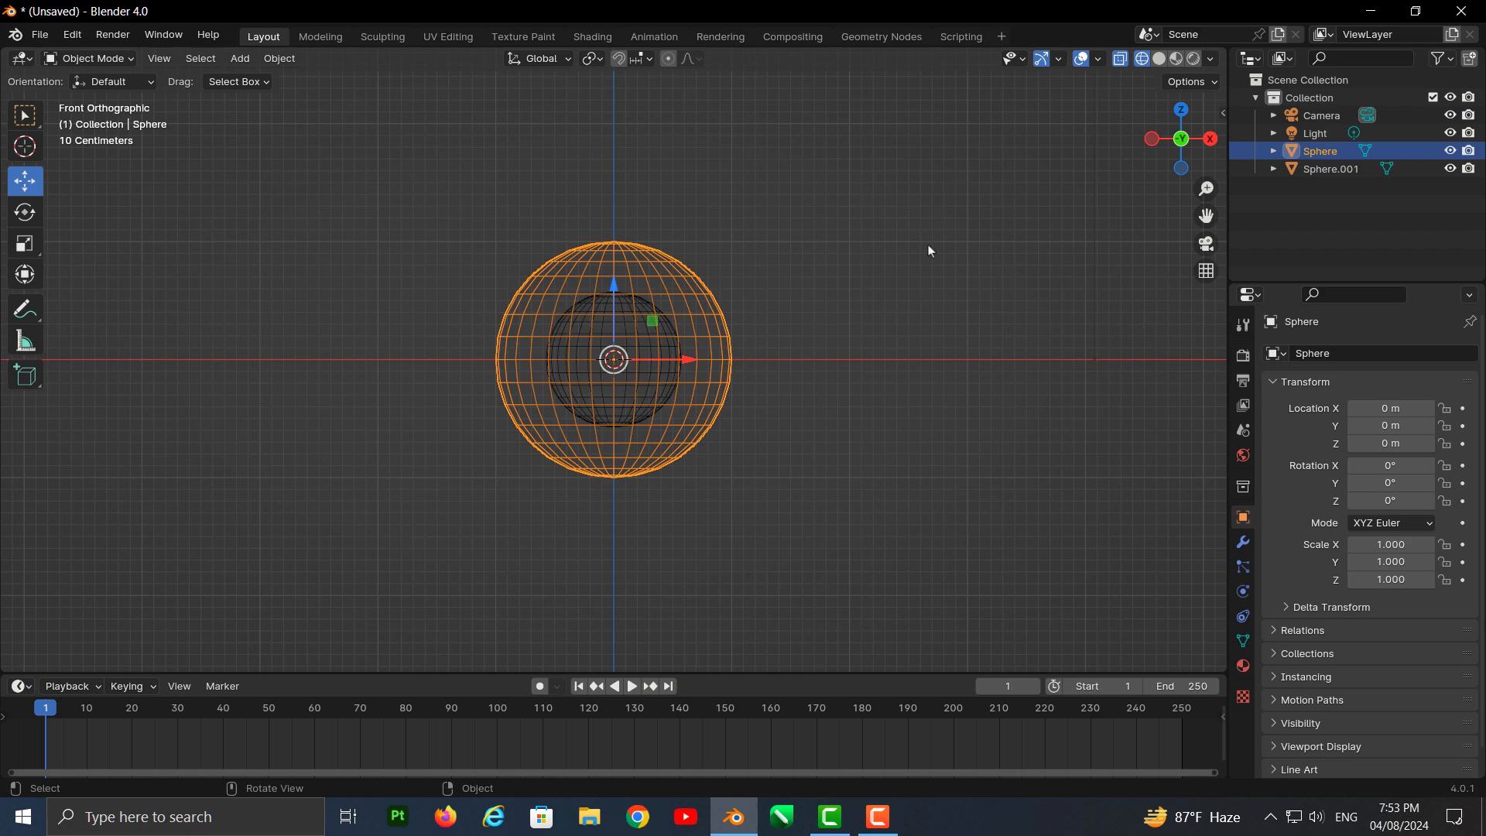
middle_drag(927, 285, 952, 347)
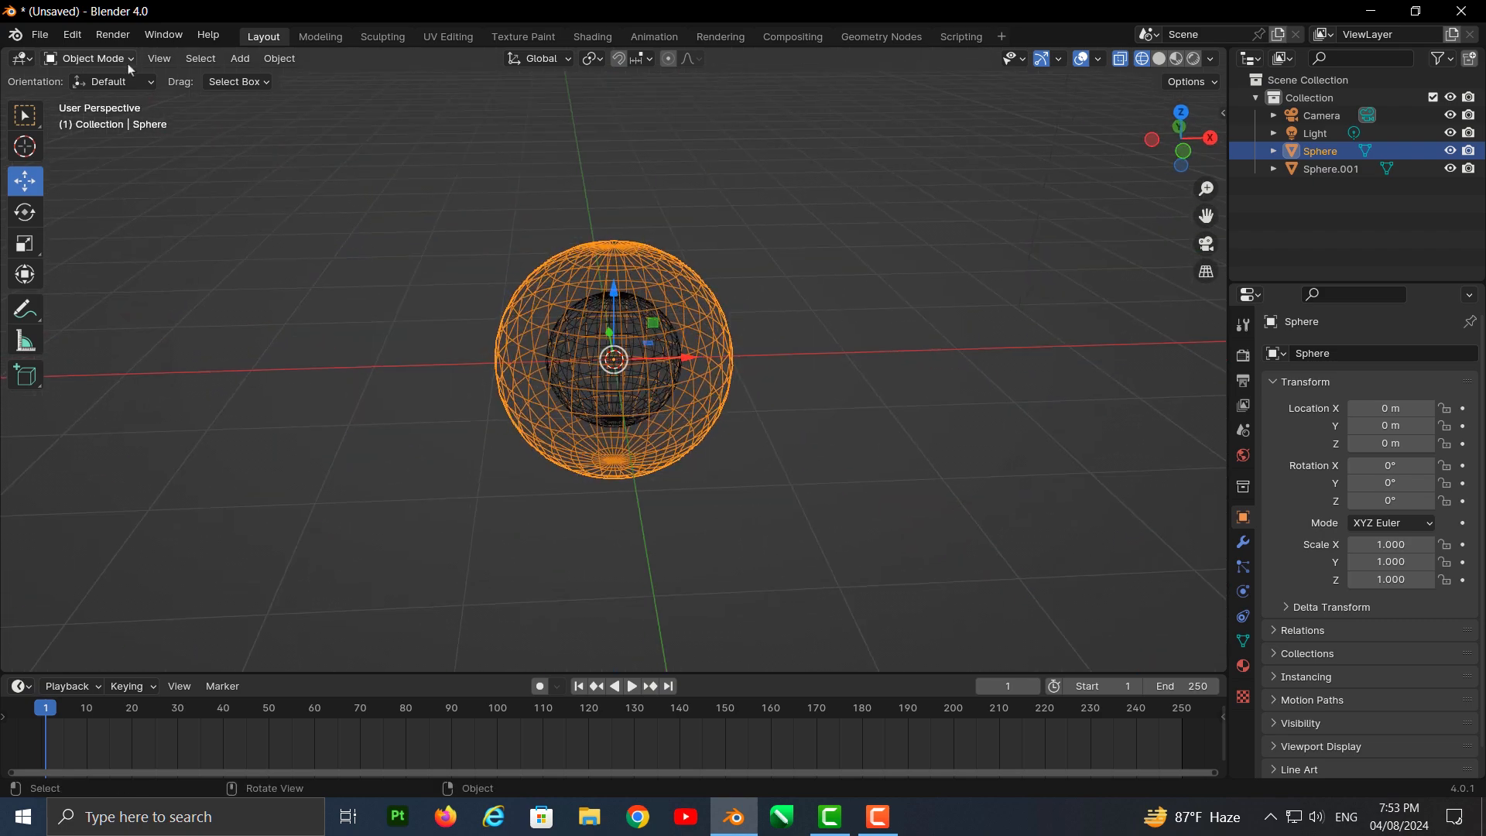
Undo the sphere work step by step until the default cube is restored in Object Mode
click(620, 360)
key(ctrl+z)
key(ctrl+z)
key(ctrl+z)
key(ctrl+z)
key(ctrl+z)
key(Tab)
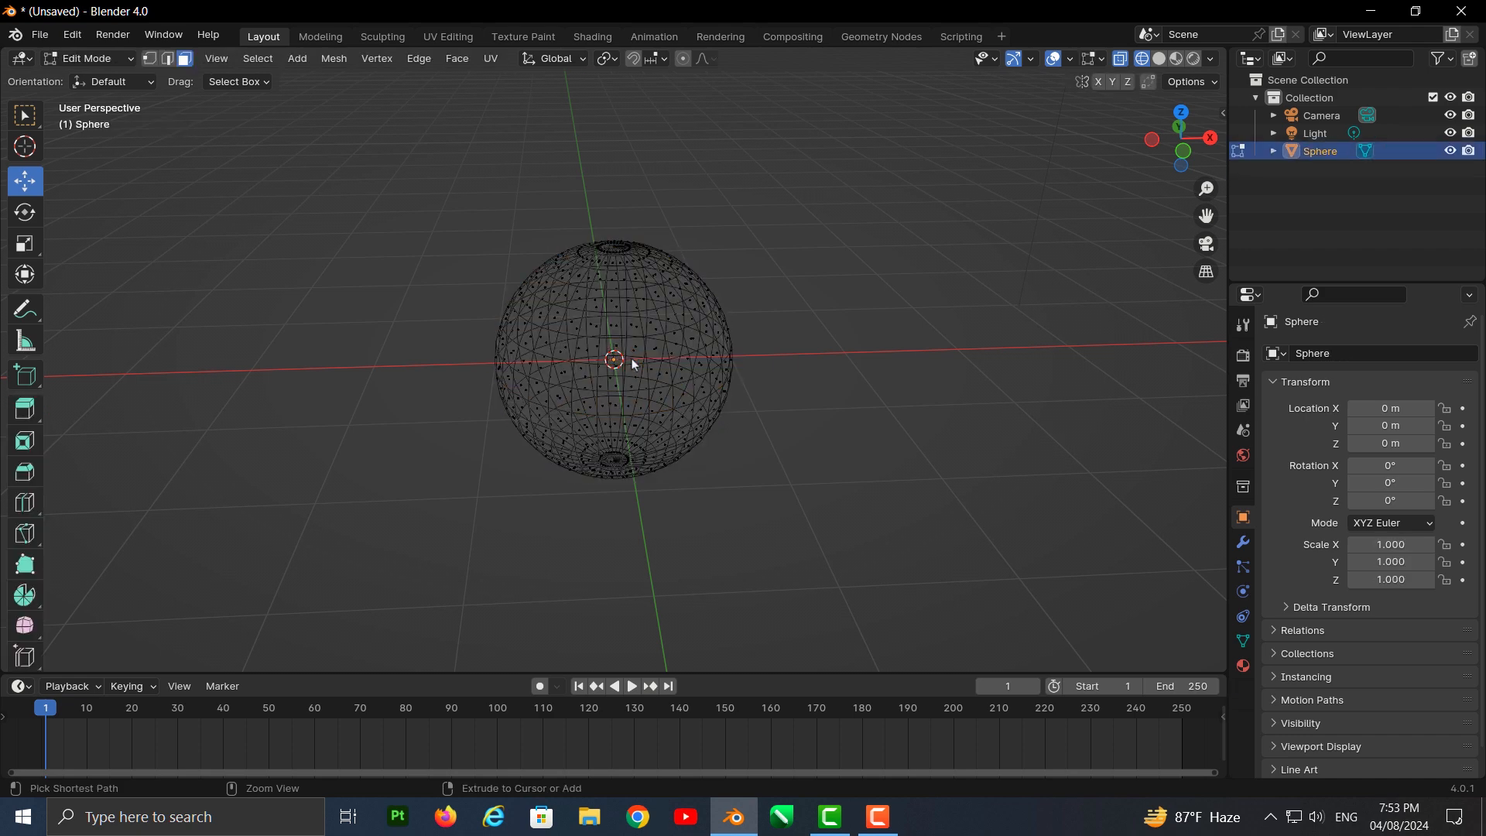
key(2)
key(ctrl+z)
key(ctrl+z)
key(ctrl+z)
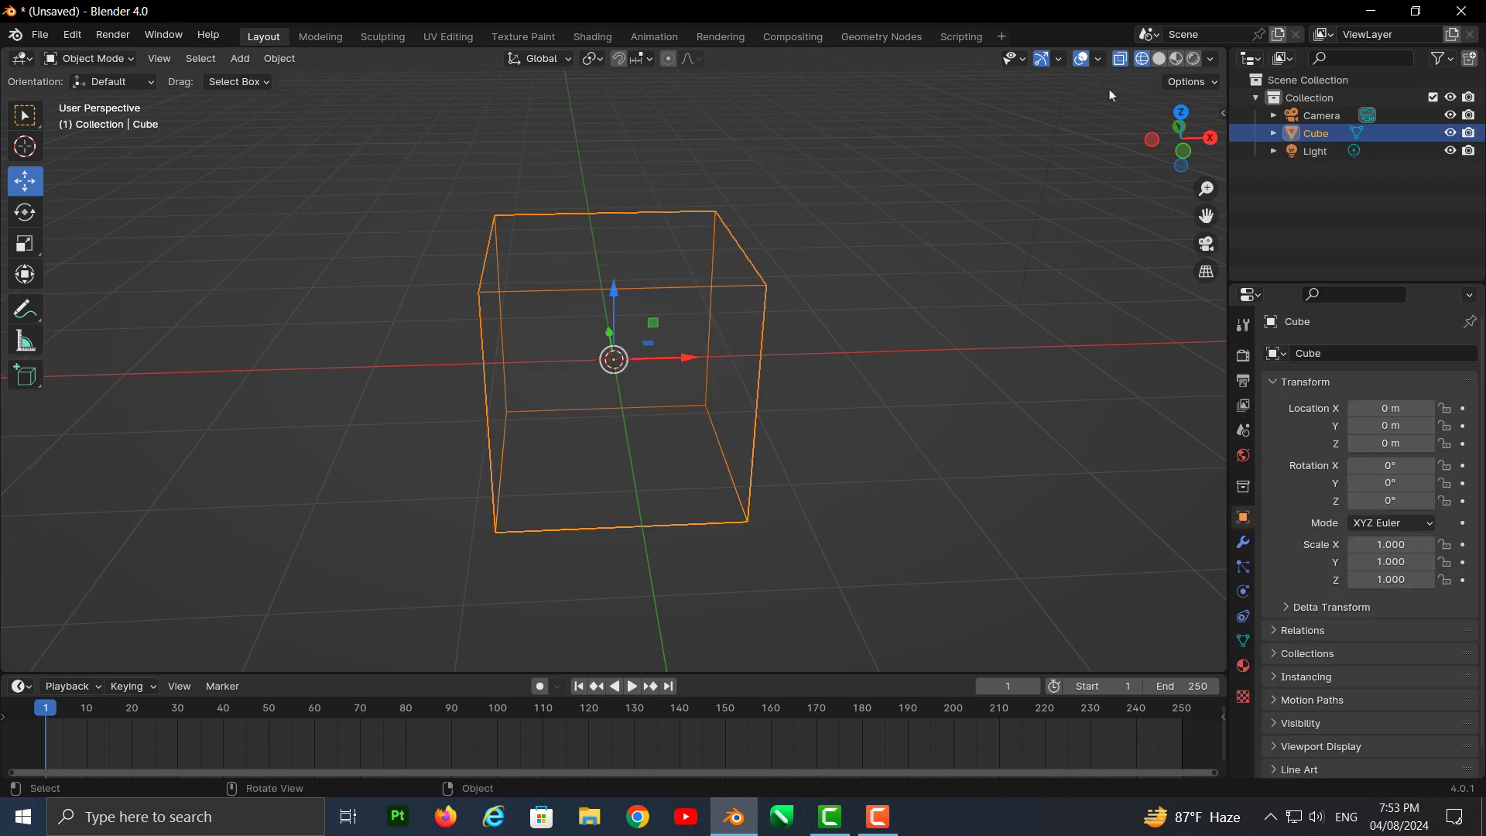
Put the cube in Edit Mode, examine its wireframe, and activate the Select Box tool
middle_drag(907, 442, 902, 370)
click(89, 59)
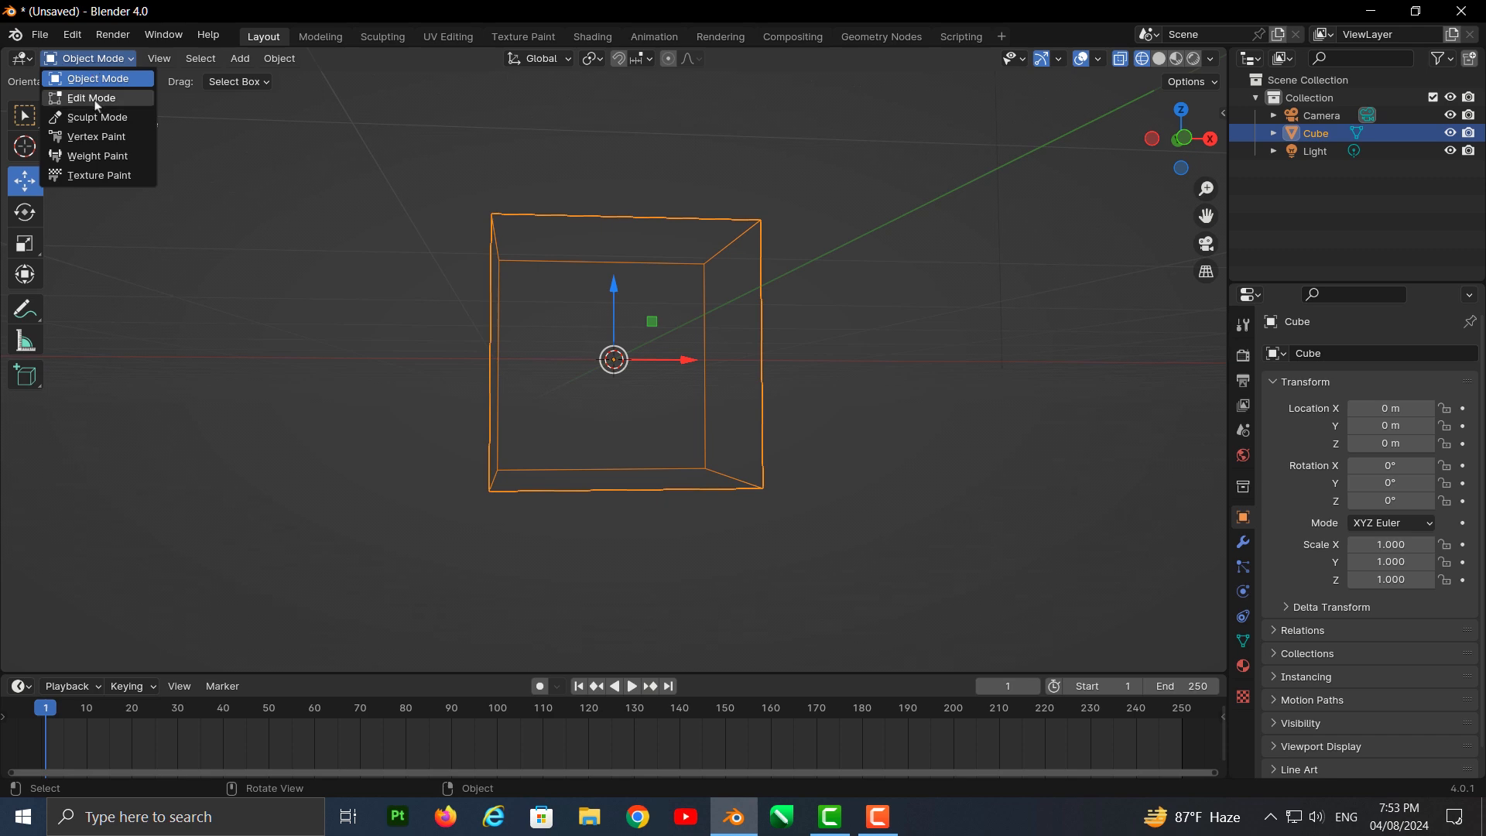
click(85, 98)
middle_drag(856, 502, 836, 315)
key(KP_1)
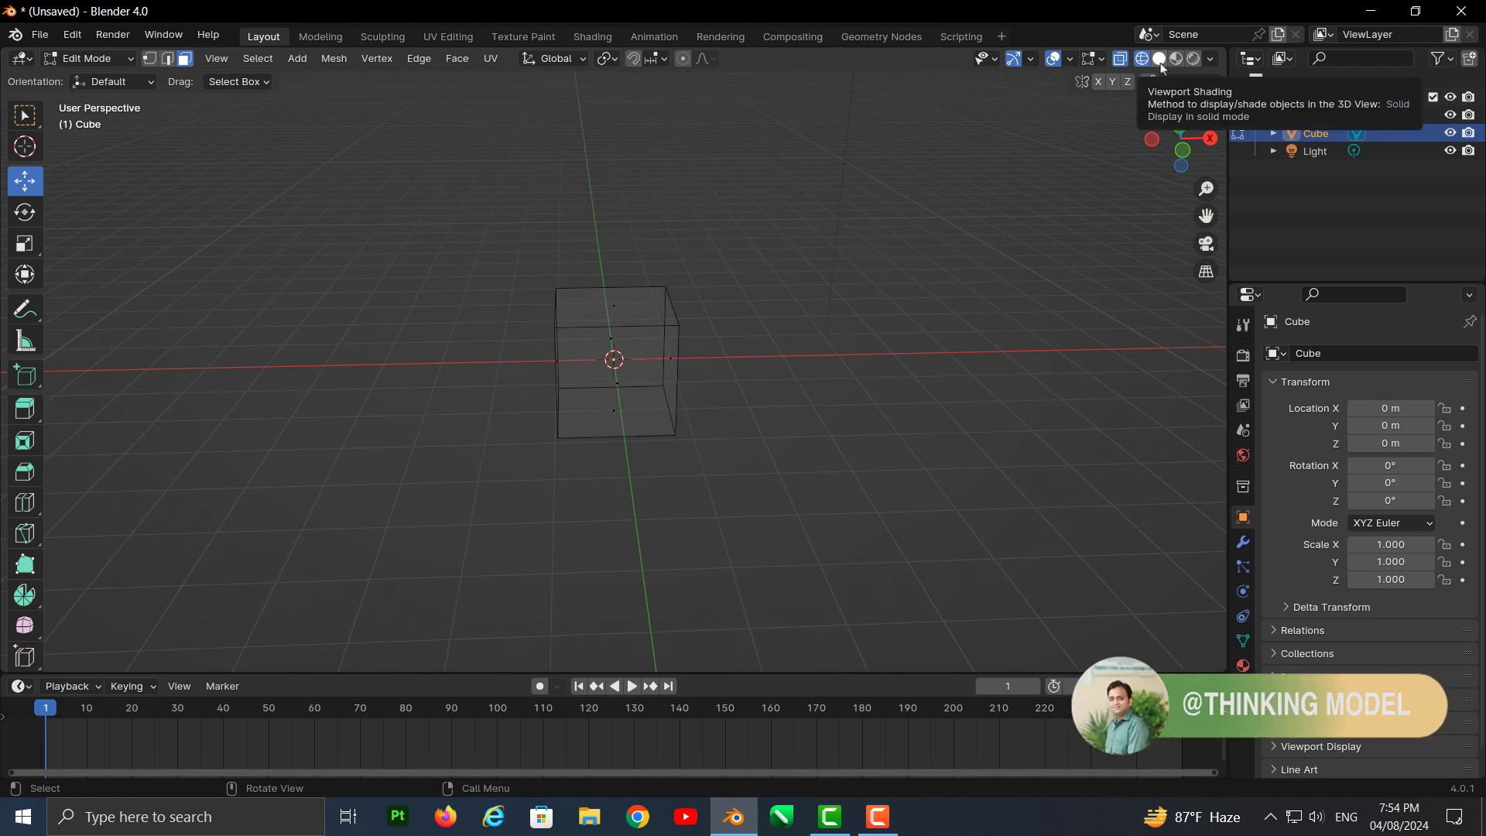
scroll(762, 286, down, 3)
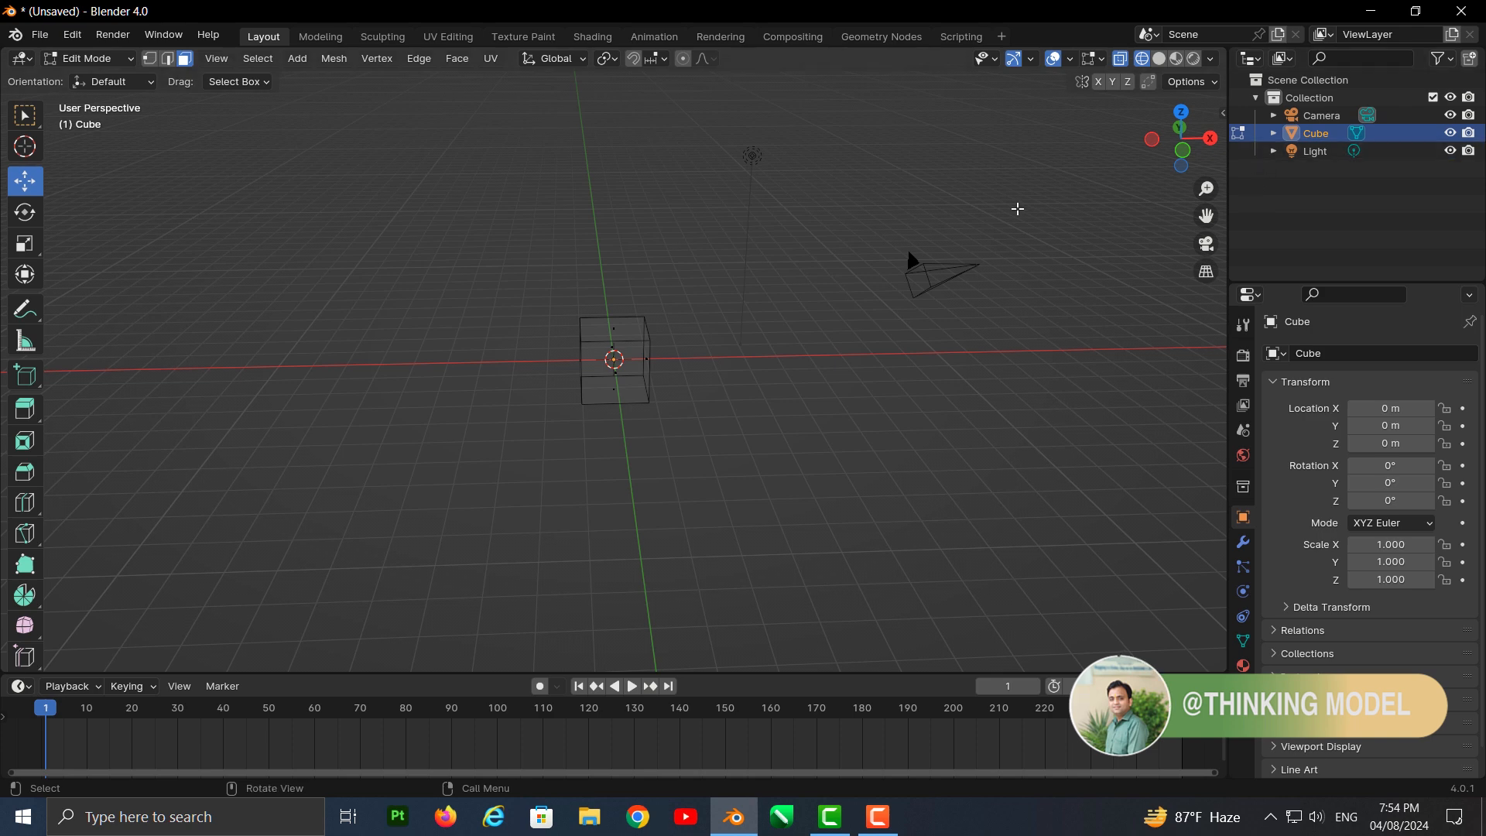
click(24, 115)
Return to Object Mode and select the camera
click(87, 59)
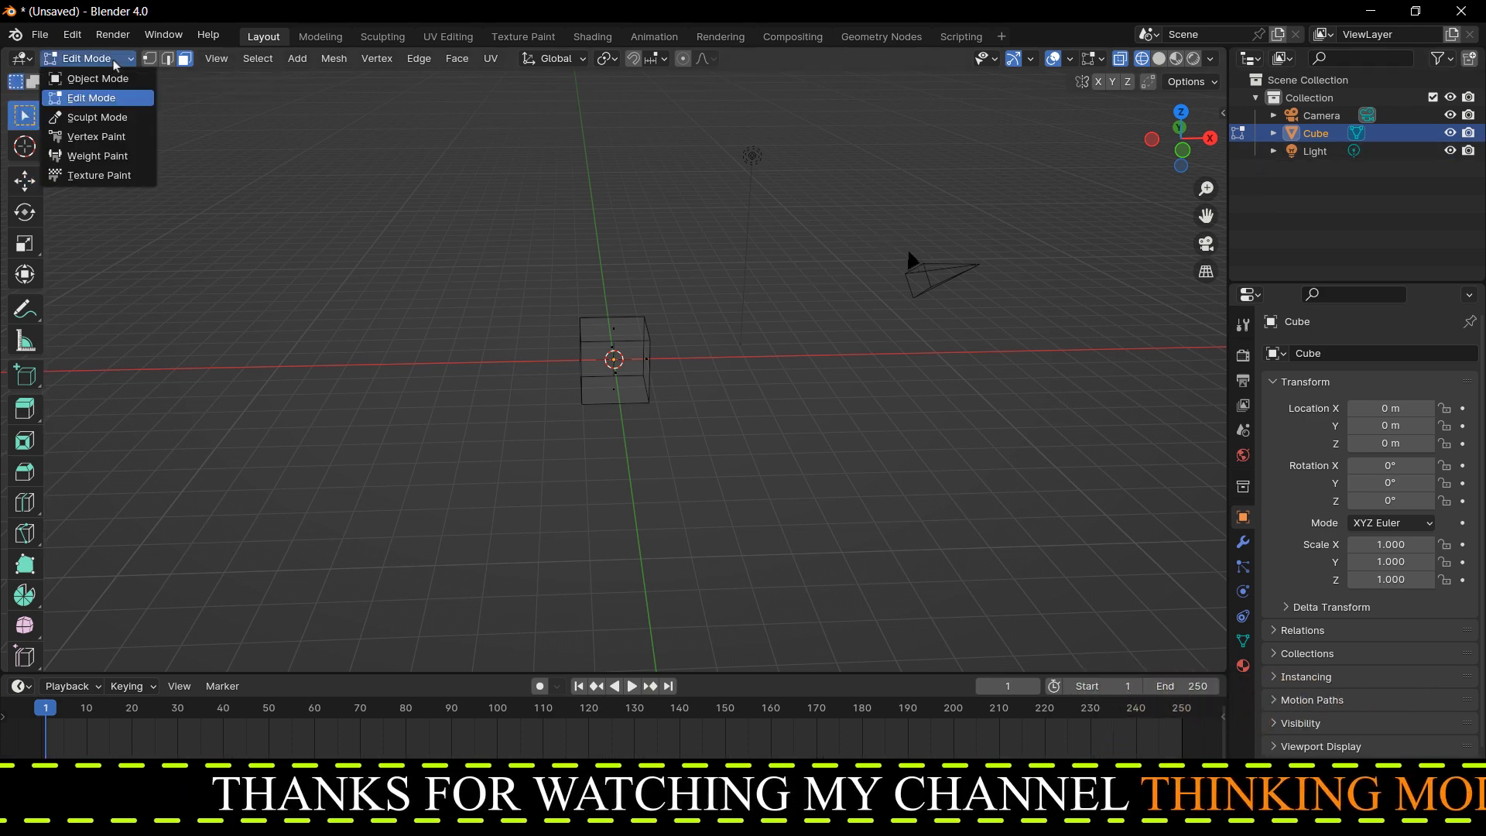
click(93, 83)
click(908, 275)
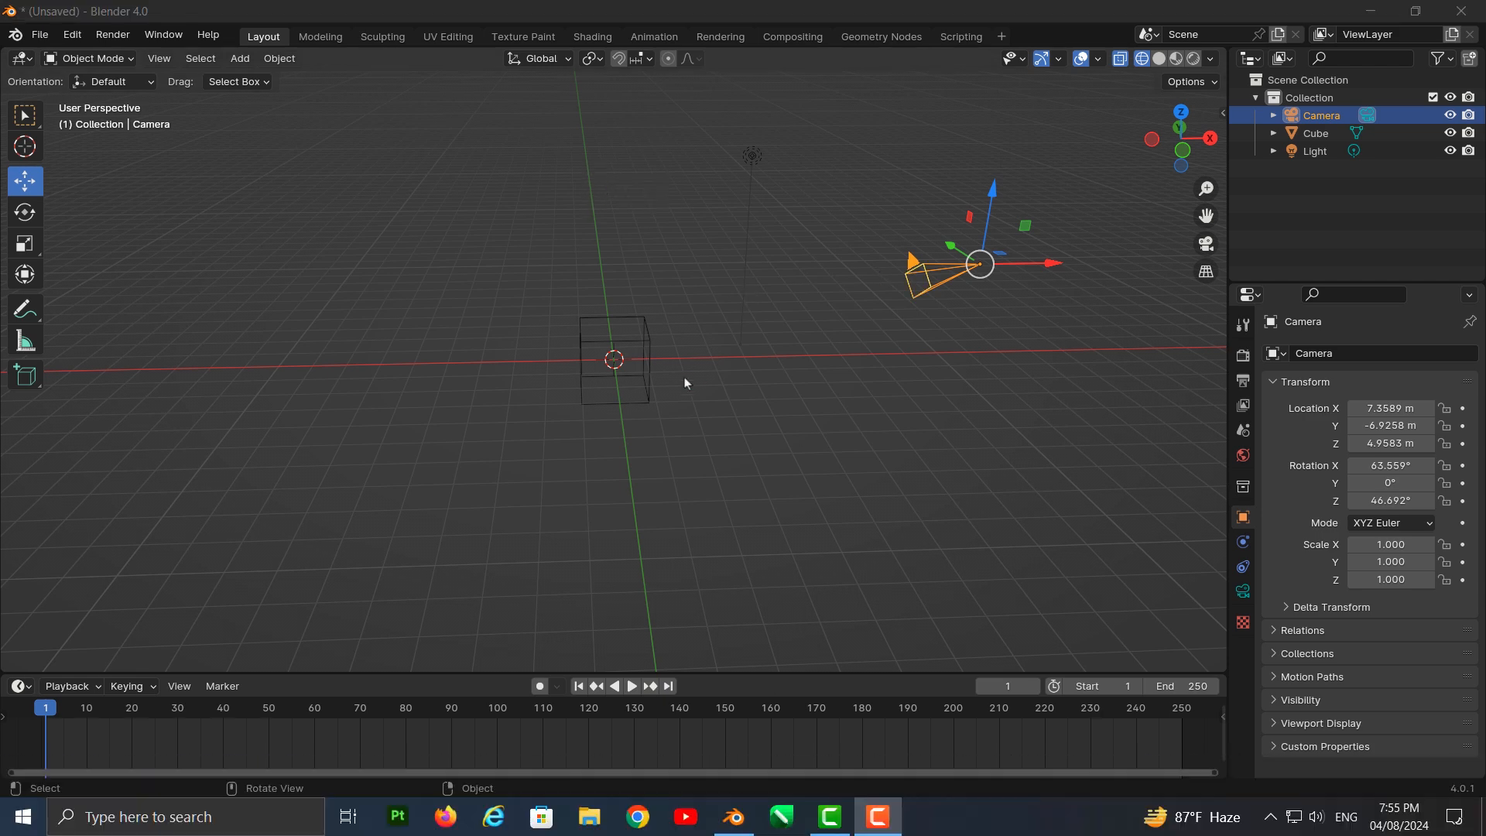
Switch to solid shading and look at the cube through the scene camera
click(1160, 60)
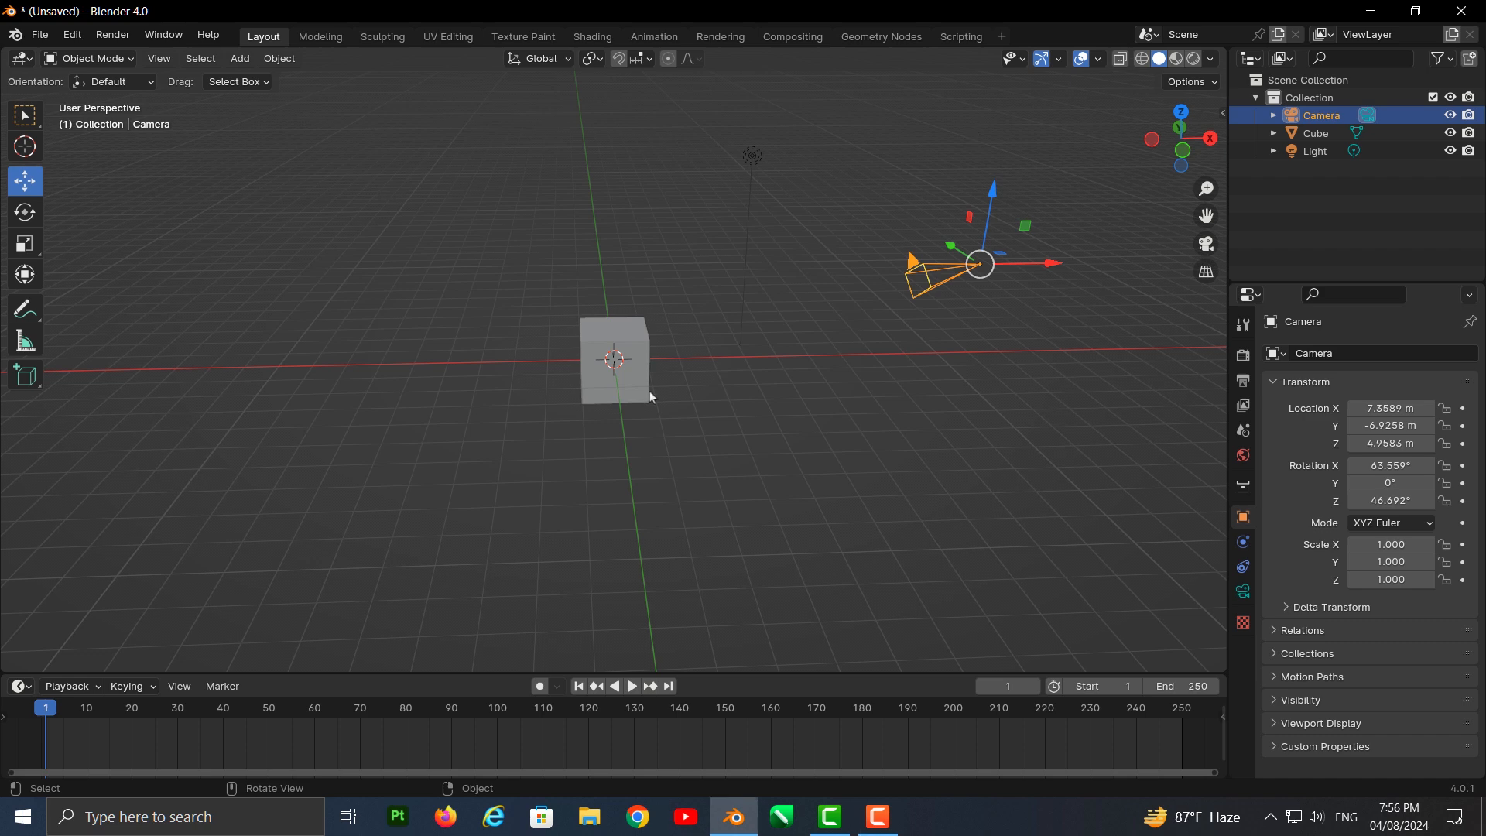
scroll(649, 391, up, 2)
middle_drag(645, 391, 621, 397)
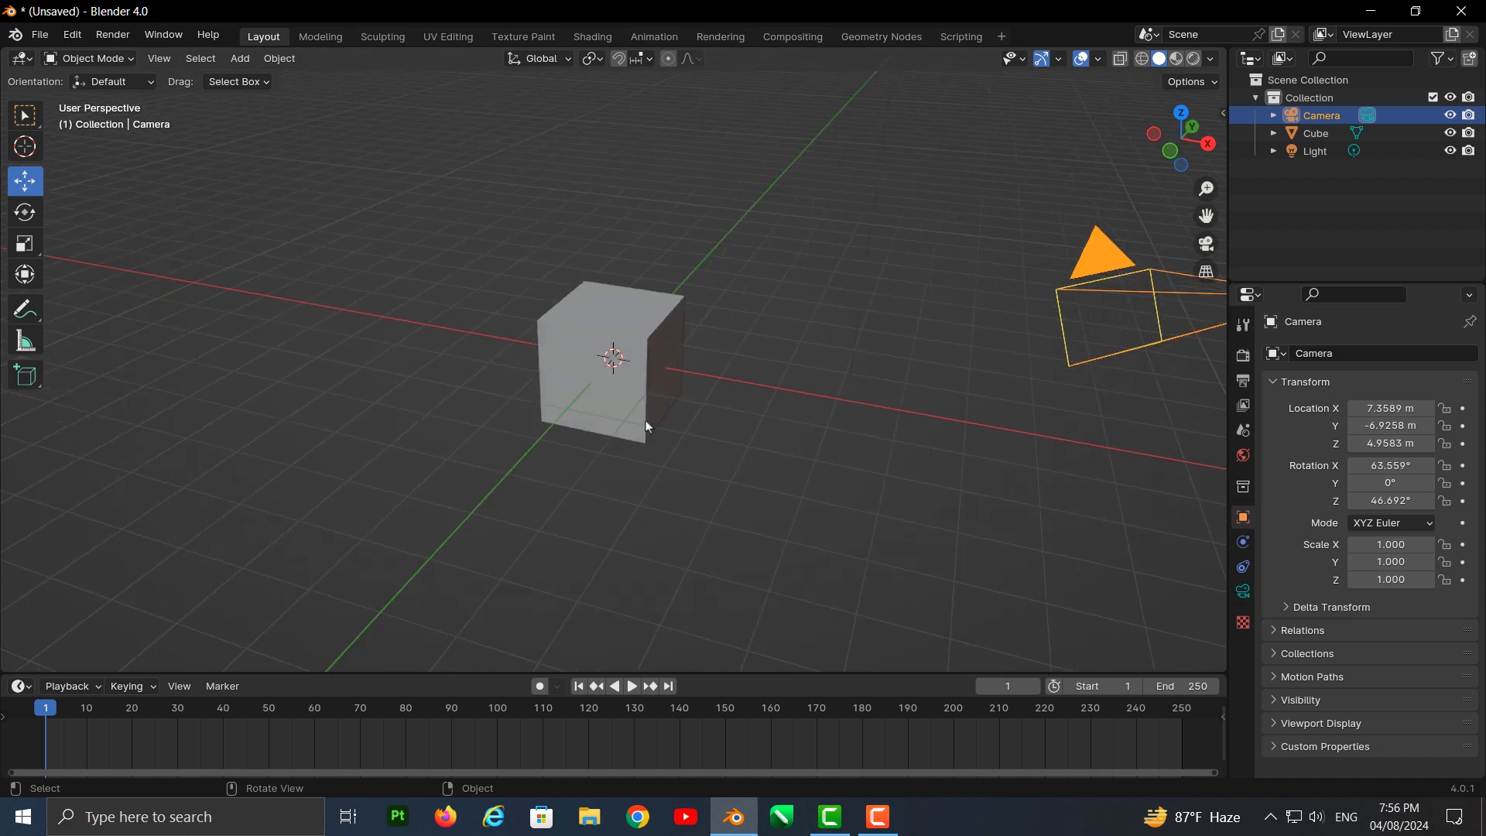
key(KP_0)
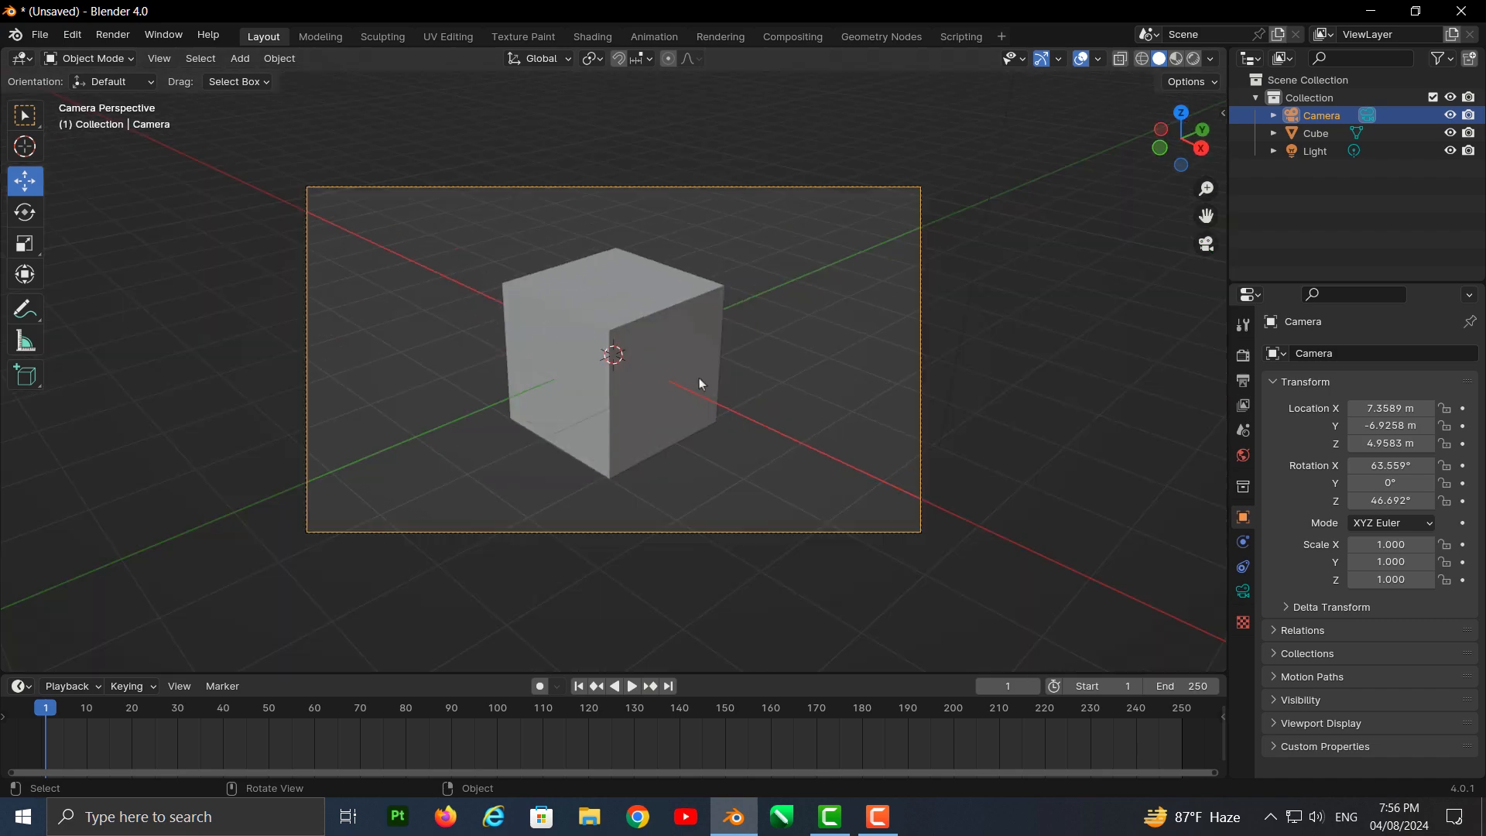
Leave and re-enter the camera view, and examine how zooming affects the camera frame
middle_drag(699, 377, 730, 392)
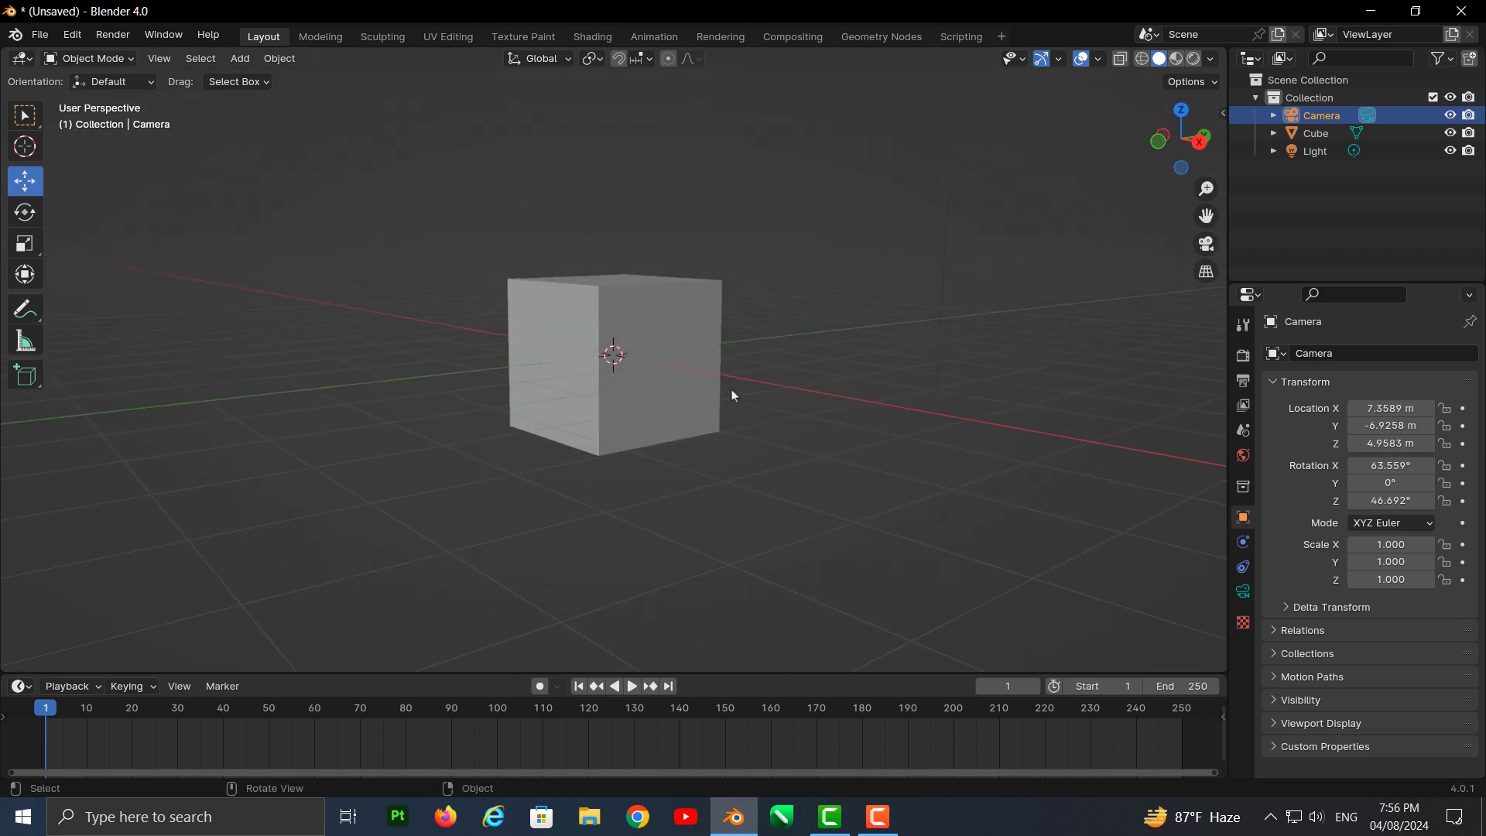
key(KP_0)
scroll(729, 390, down, 2)
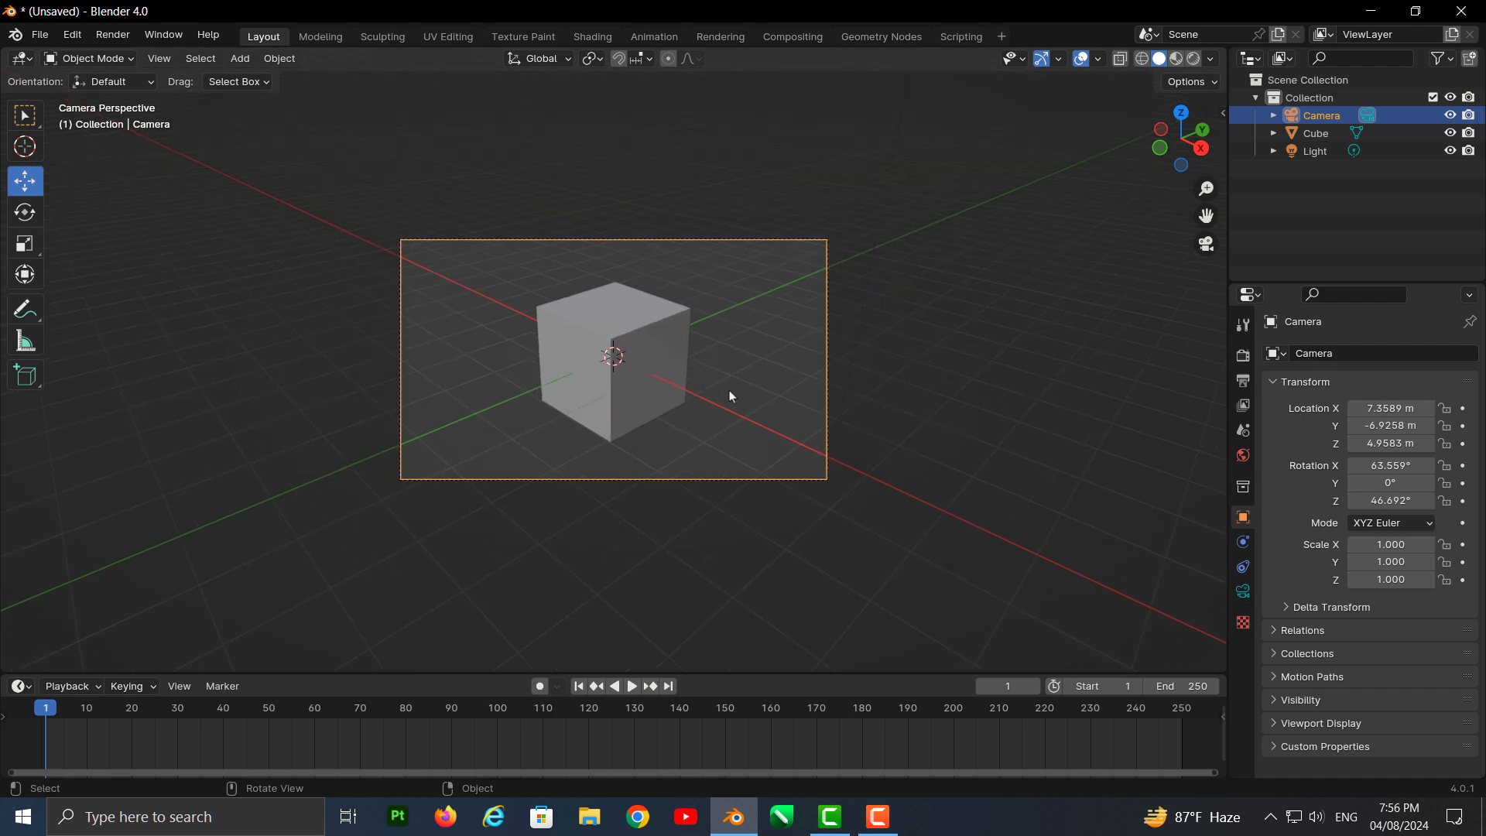
scroll(729, 392, down, 4)
scroll(729, 392, up, 8)
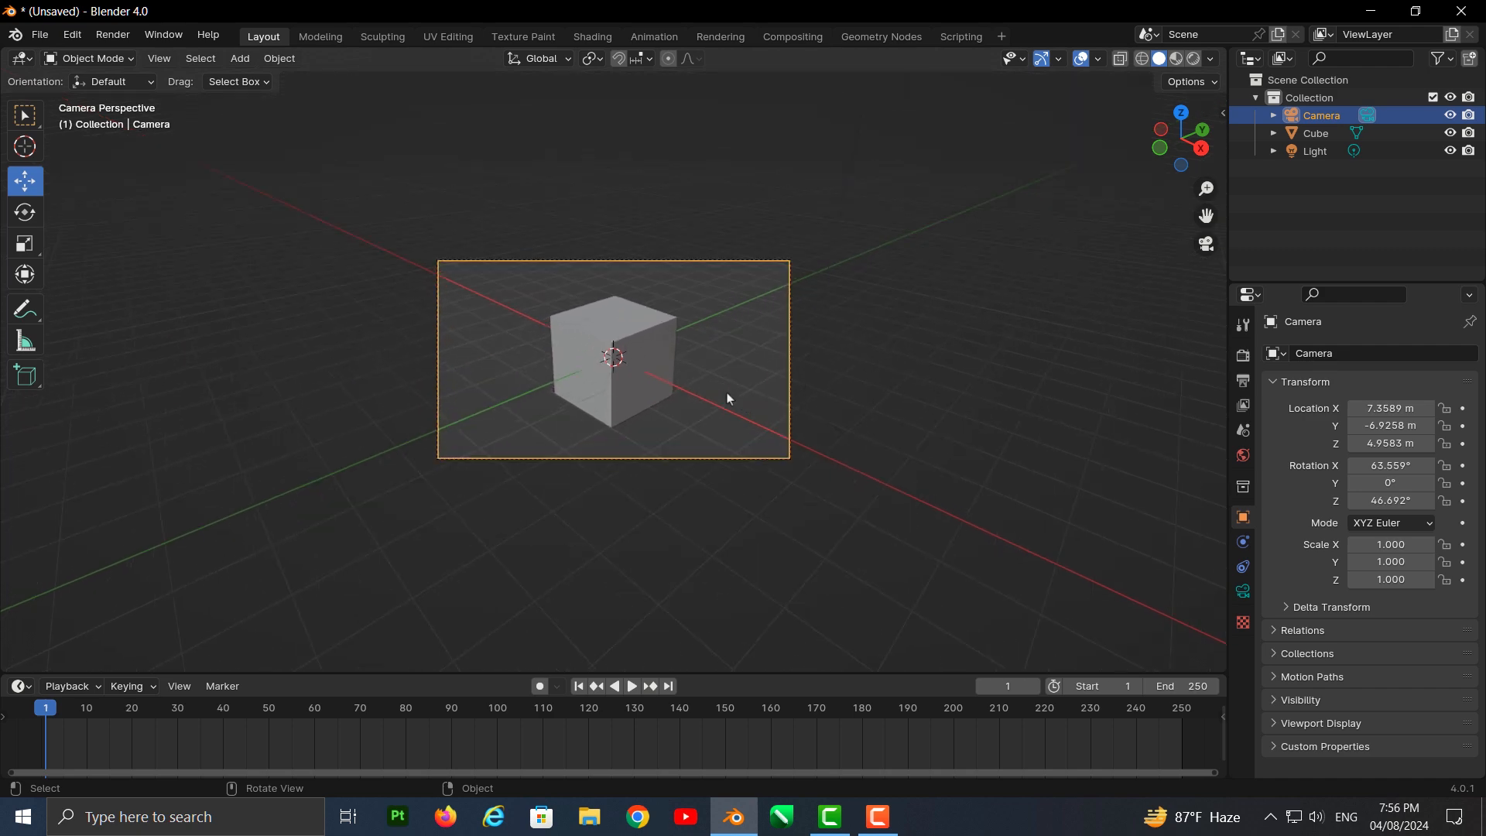
scroll(727, 397, down, 3)
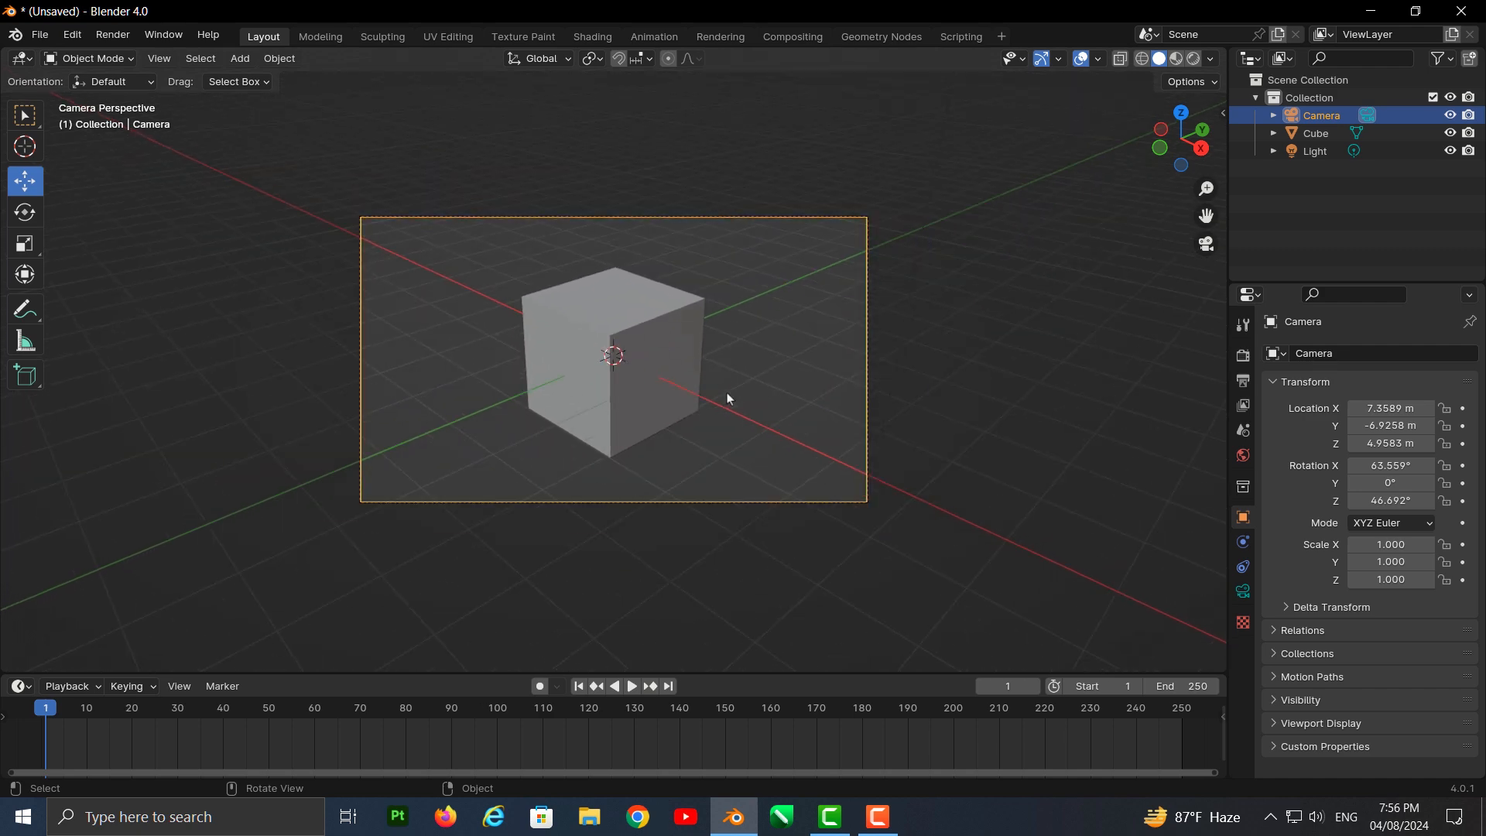
scroll(727, 395, up, 2)
scroll(727, 395, down, 1)
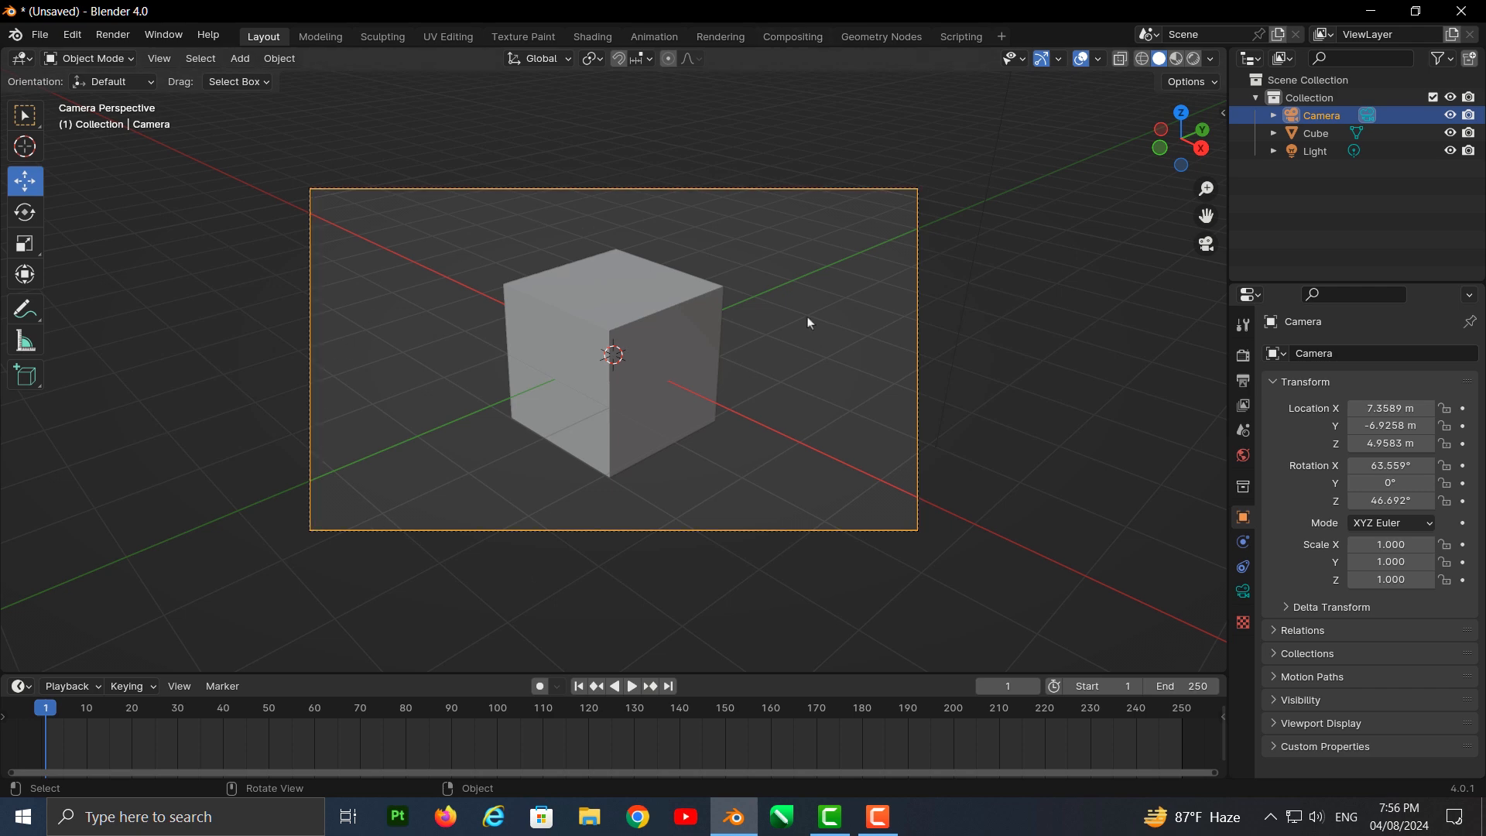
Show the sidebar's view settings and enable the Camera to View lock
key(n)
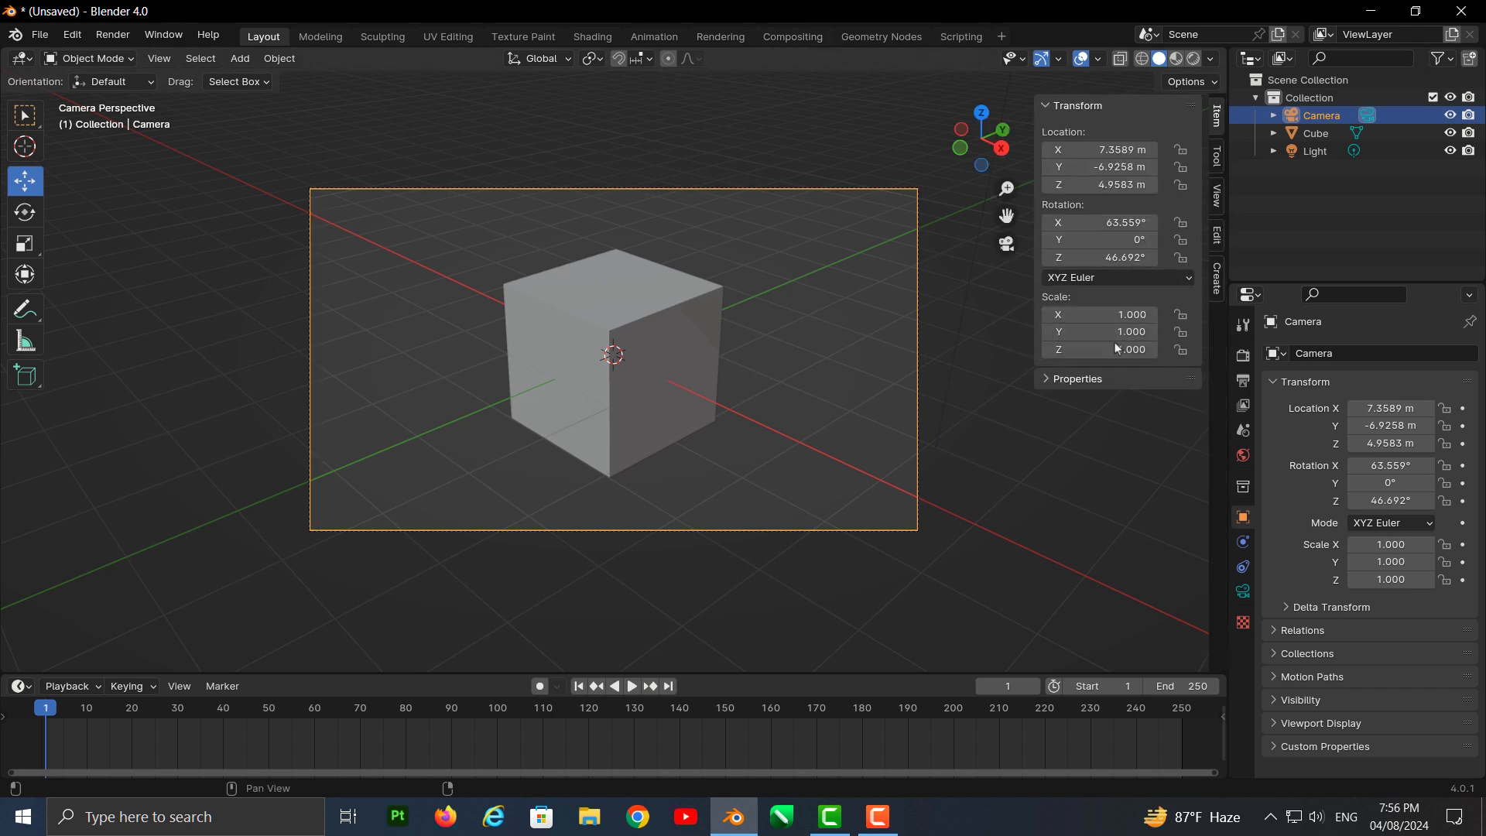
key(n)
key(n)
click(1216, 203)
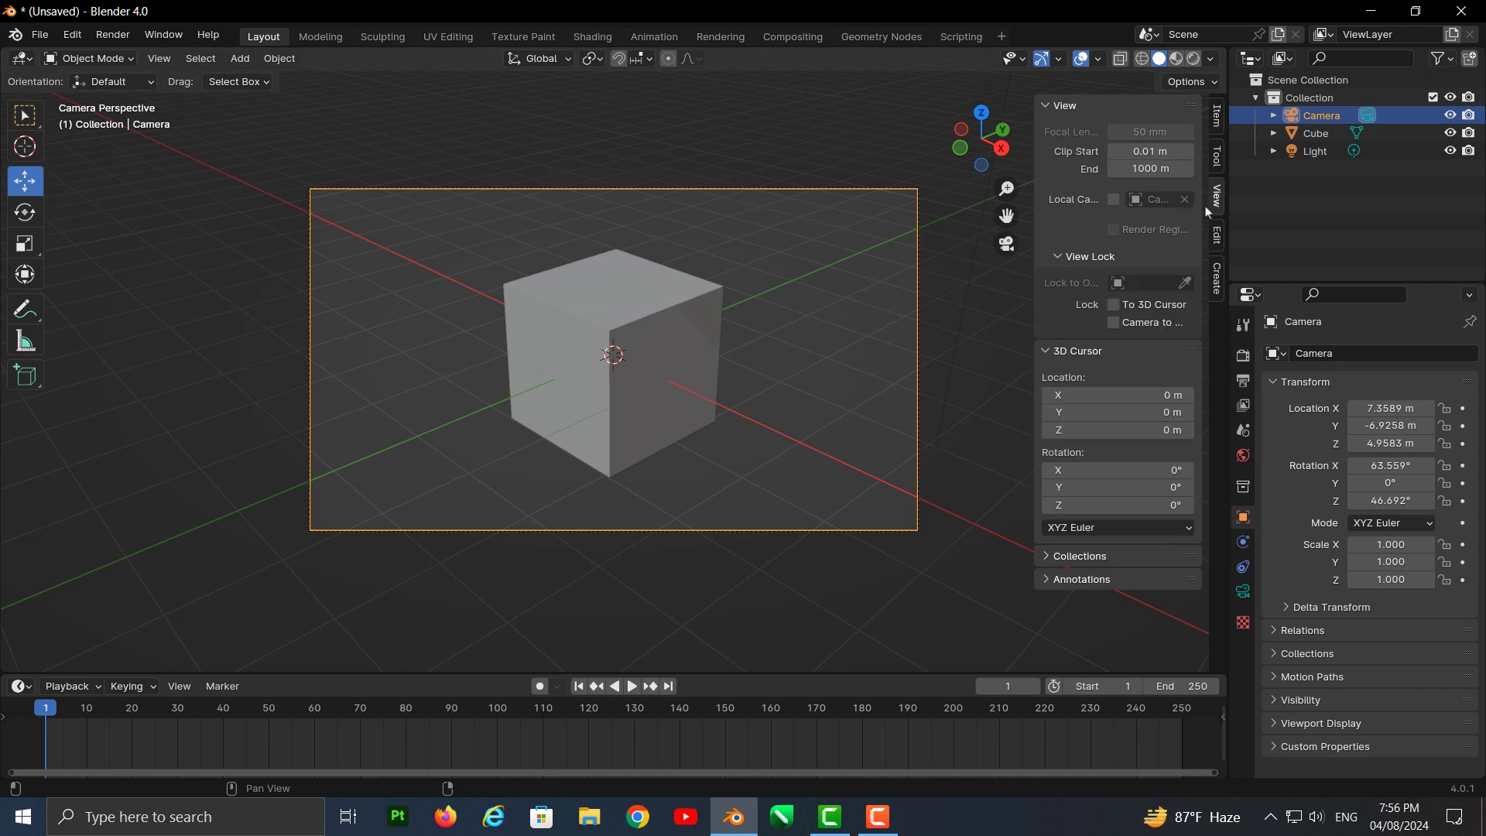
click(1114, 322)
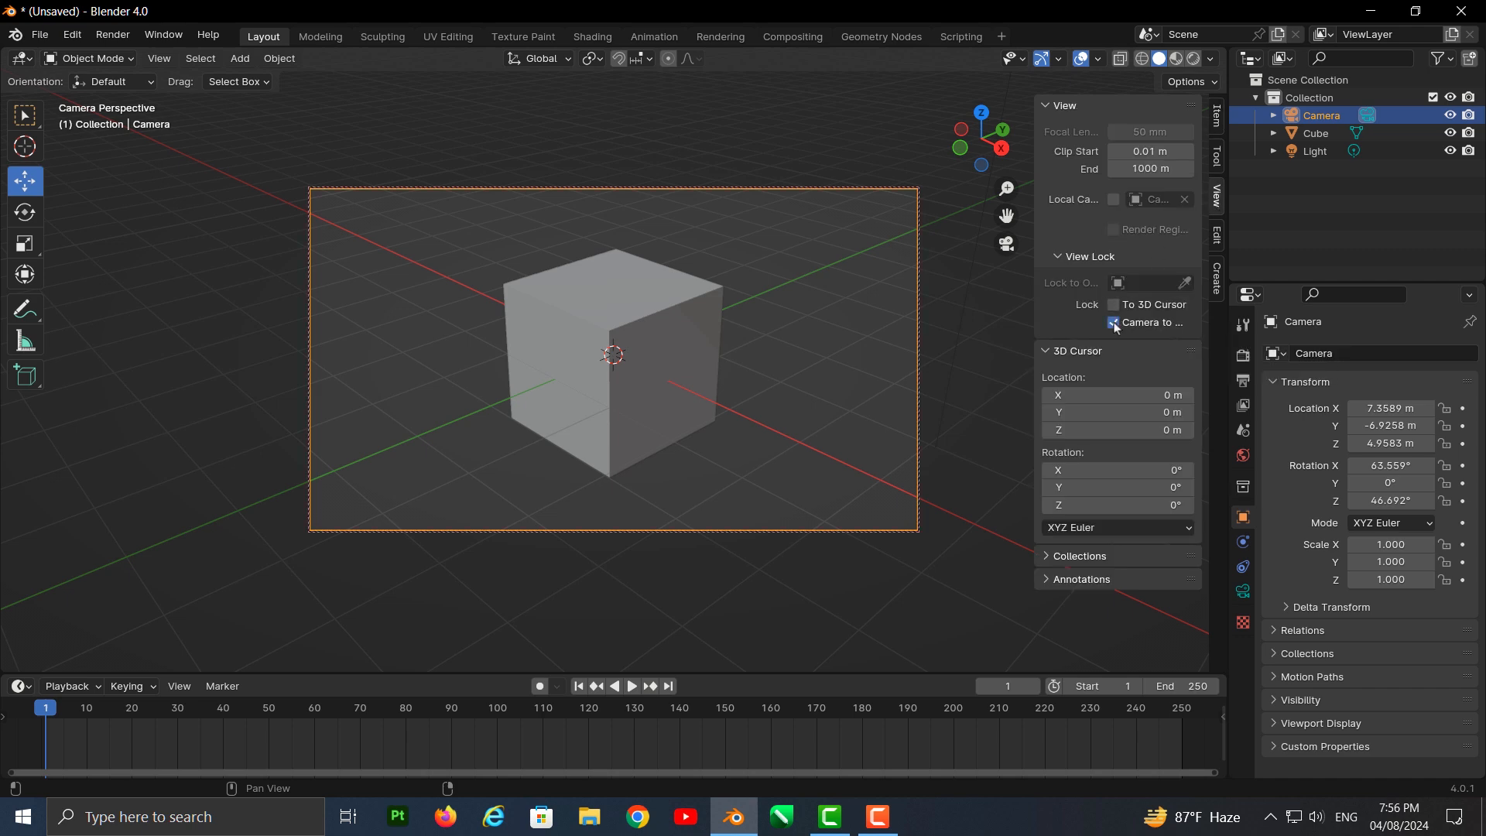
Reposition the camera through its locked view to about X 9.15, Y -9.25, Z 3.66 m, tilted about 74° on X
scroll(590, 356, down, 2)
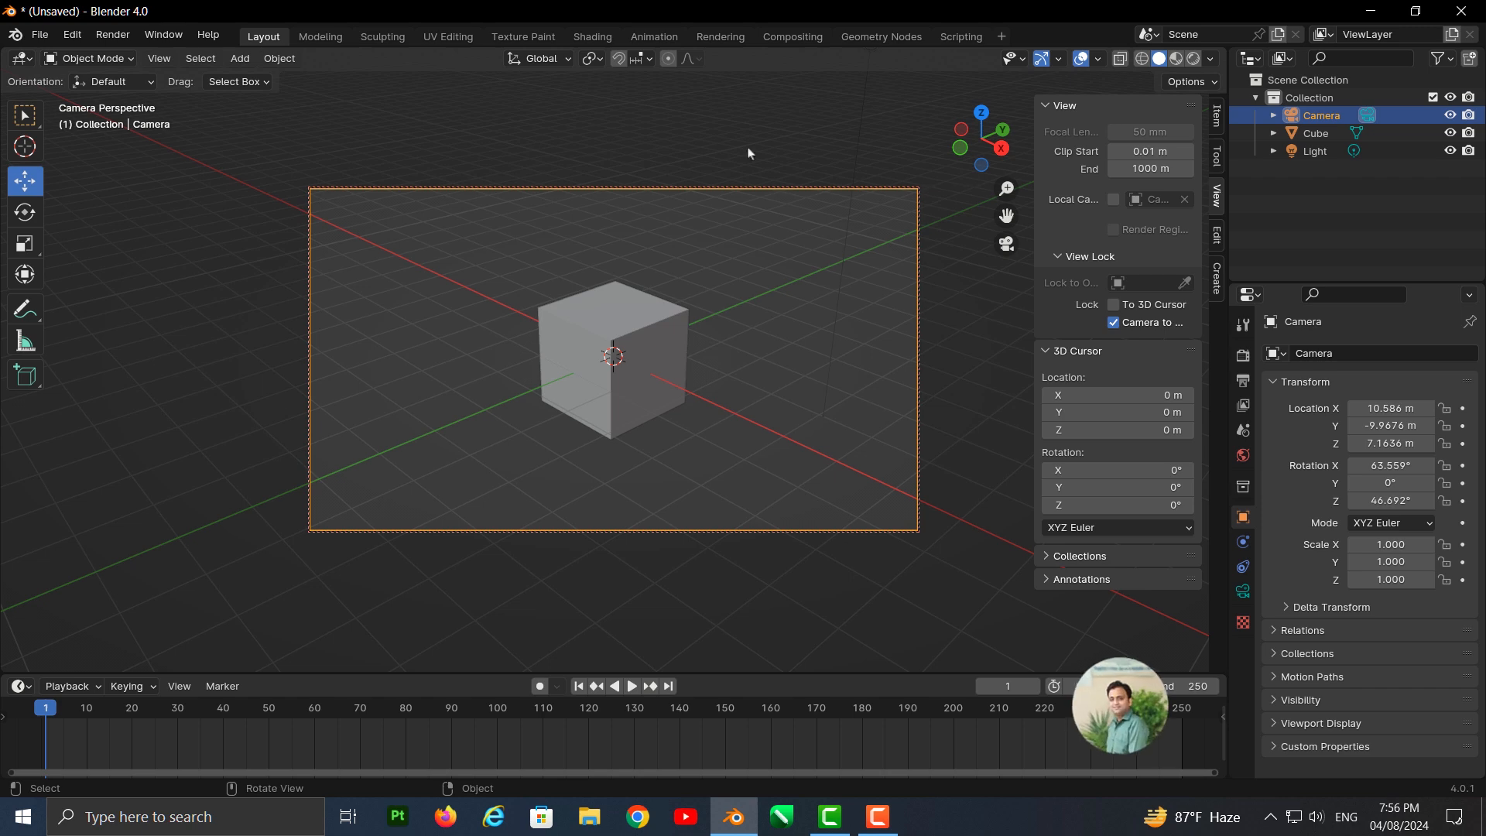
scroll(683, 356, down, 1)
scroll(683, 357, down, 11)
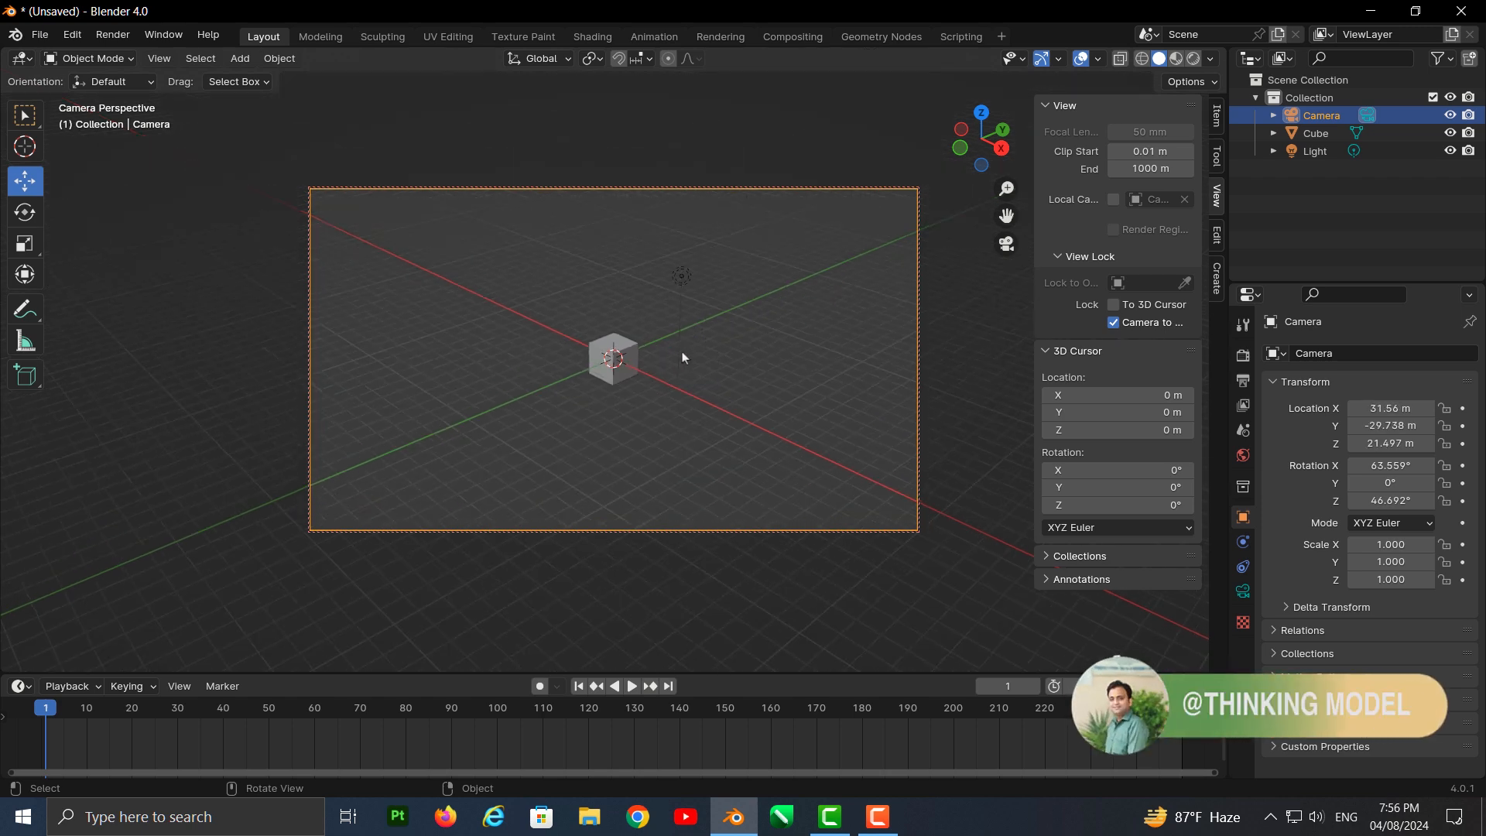
scroll(683, 357, up, 14)
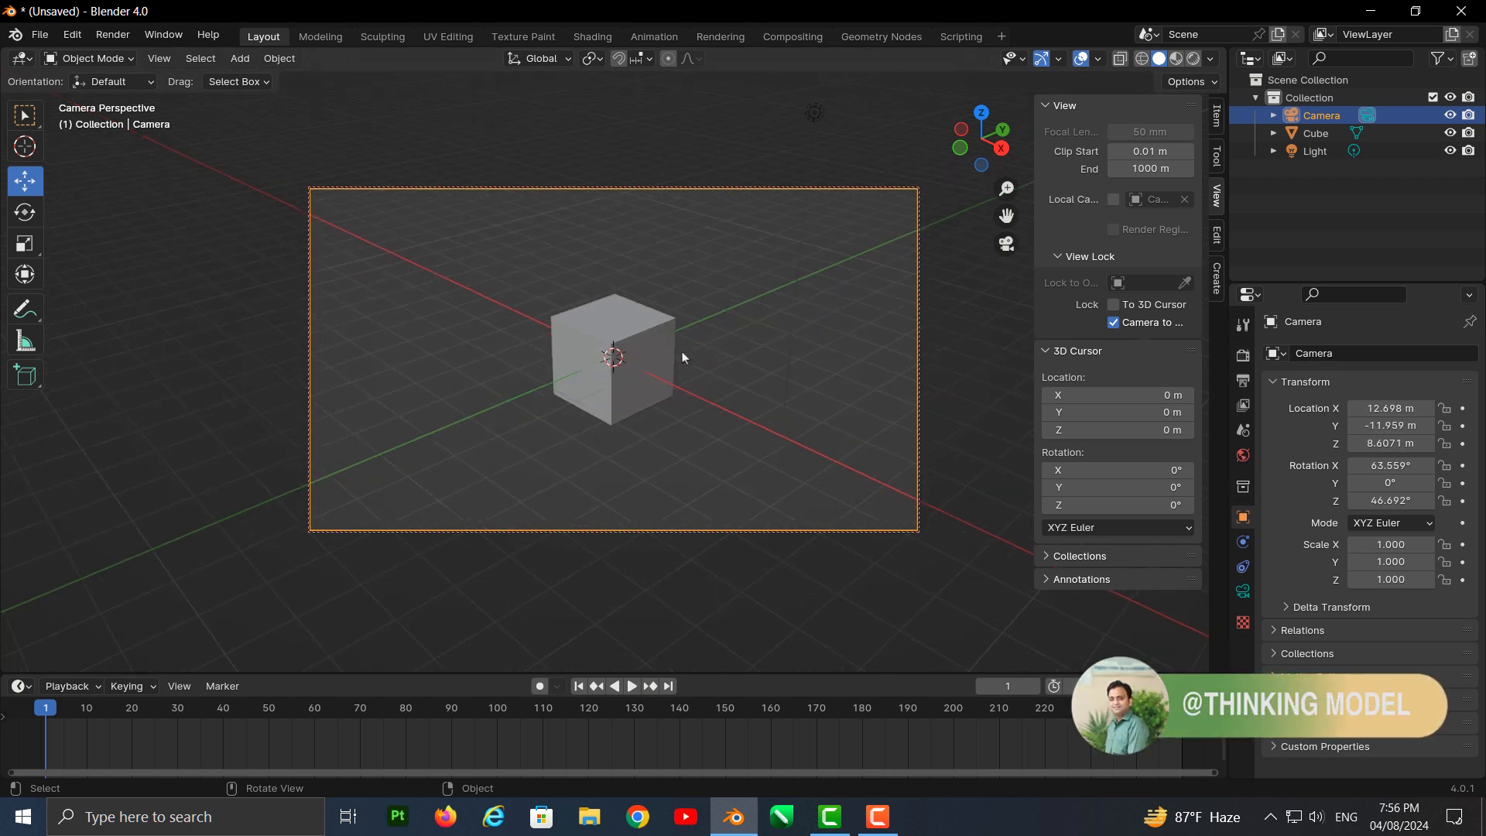
middle_drag(699, 355, 676, 279)
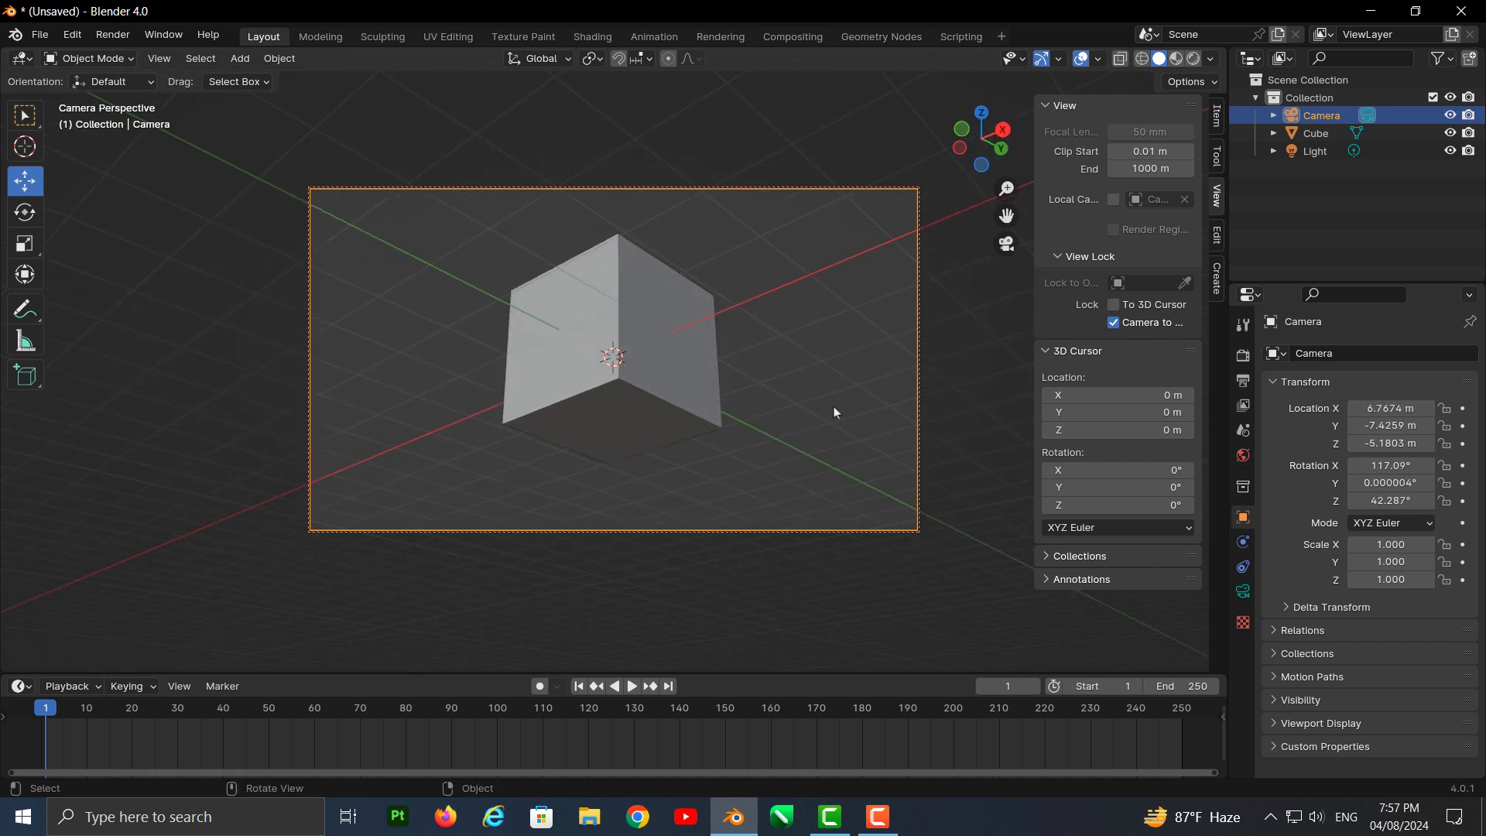
middle_drag(695, 383, 662, 484)
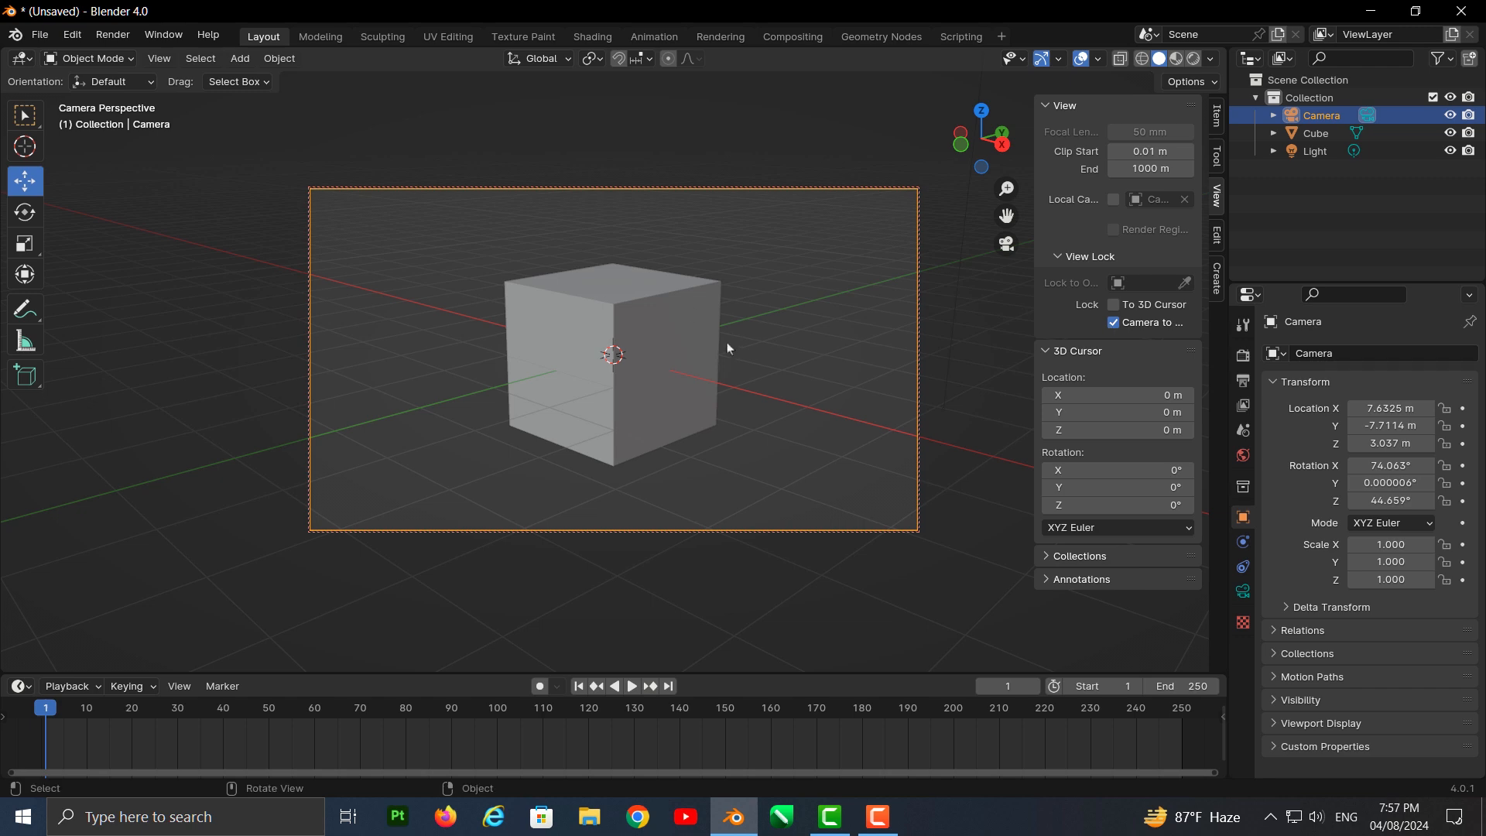
scroll(712, 361, down, 1)
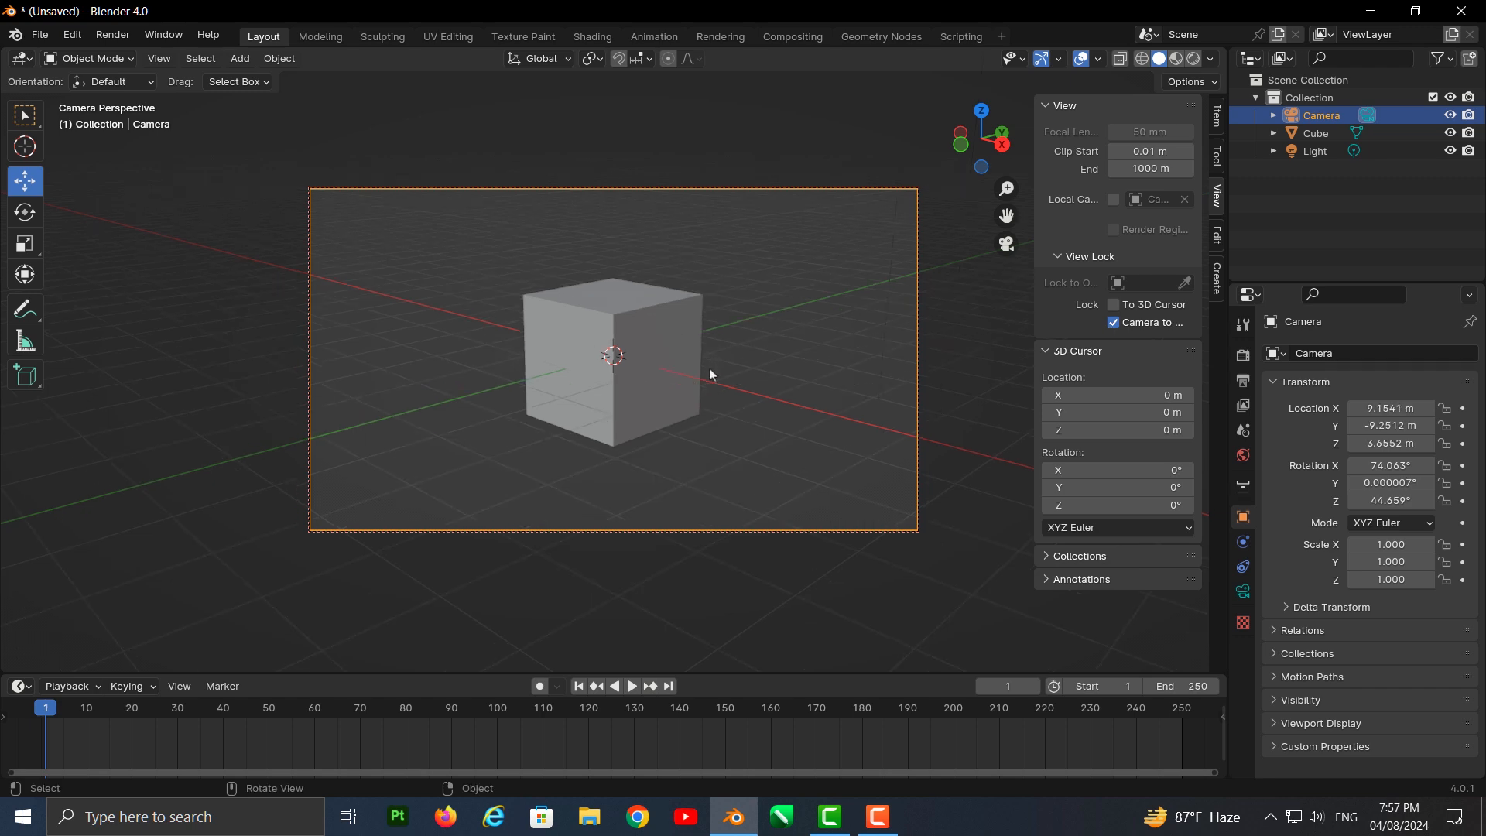
Disable the Camera to View lock and check zooming the view with the camera unlocked
click(1115, 322)
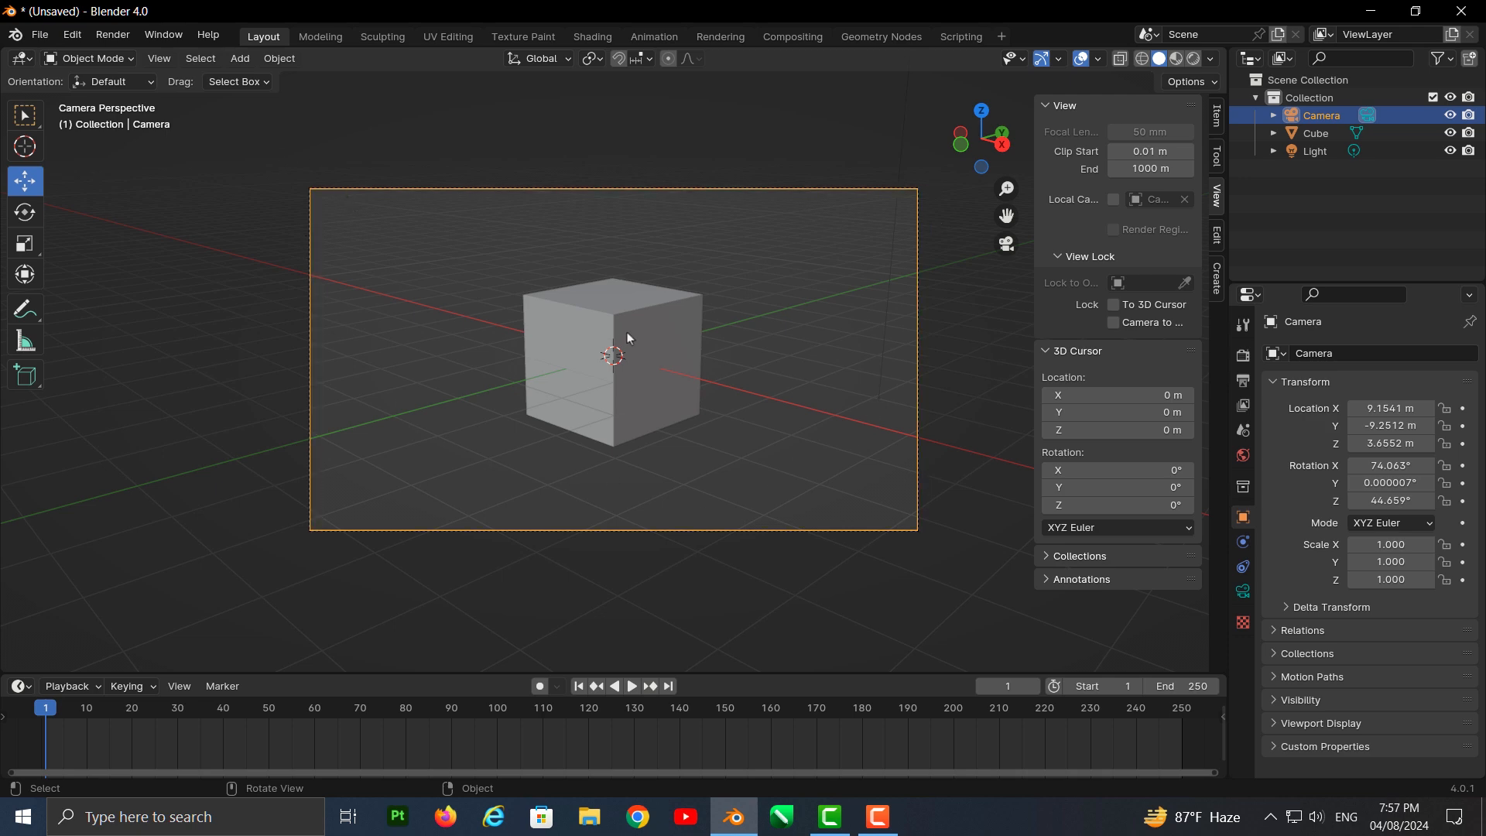
scroll(751, 332, up, 3)
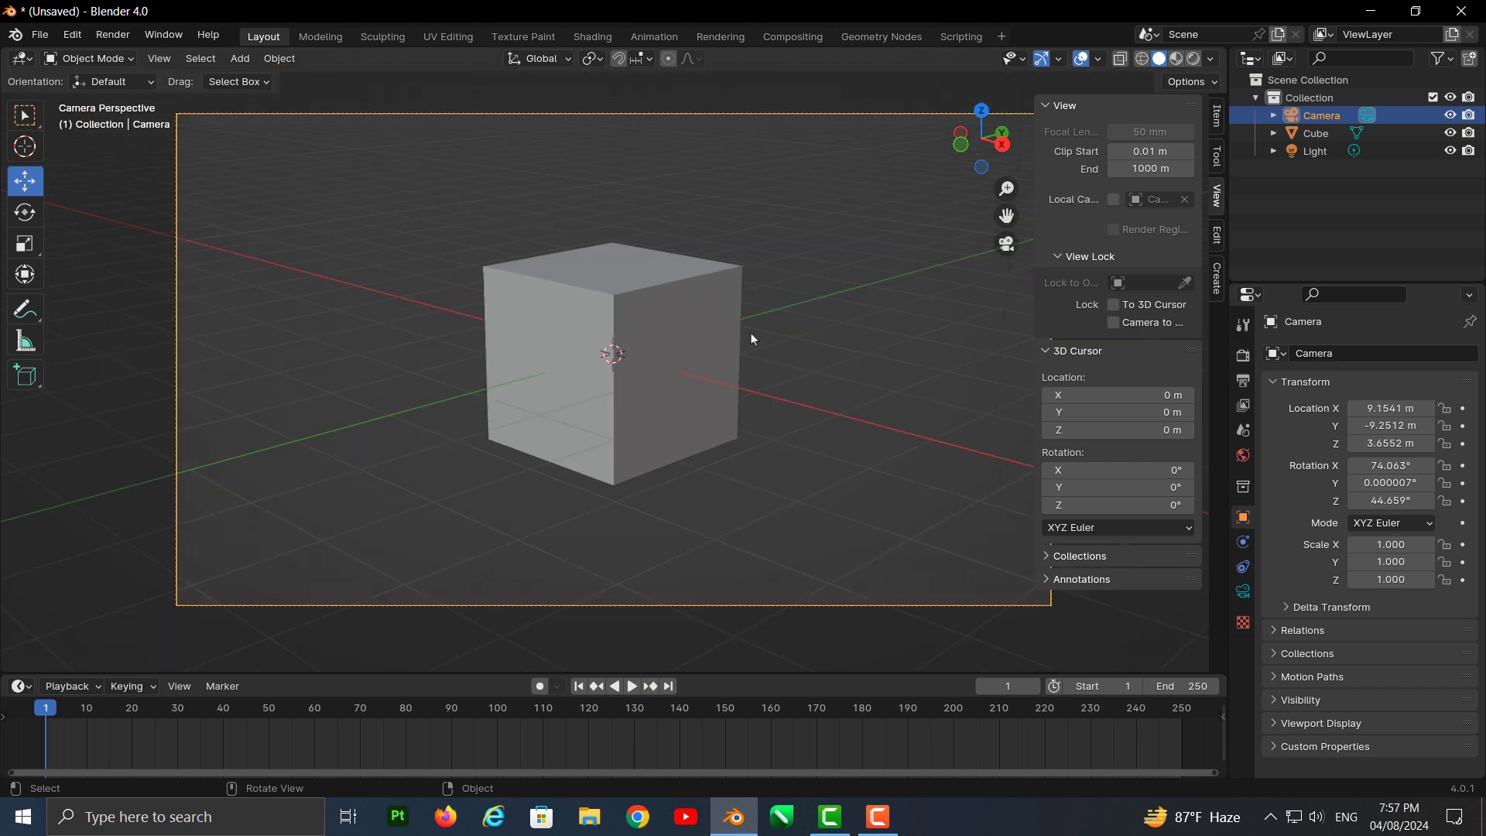
scroll(751, 333, down, 5)
Leave the camera view, select the cube, and inspect it from several angles
middle_drag(751, 331, 671, 360)
click(657, 360)
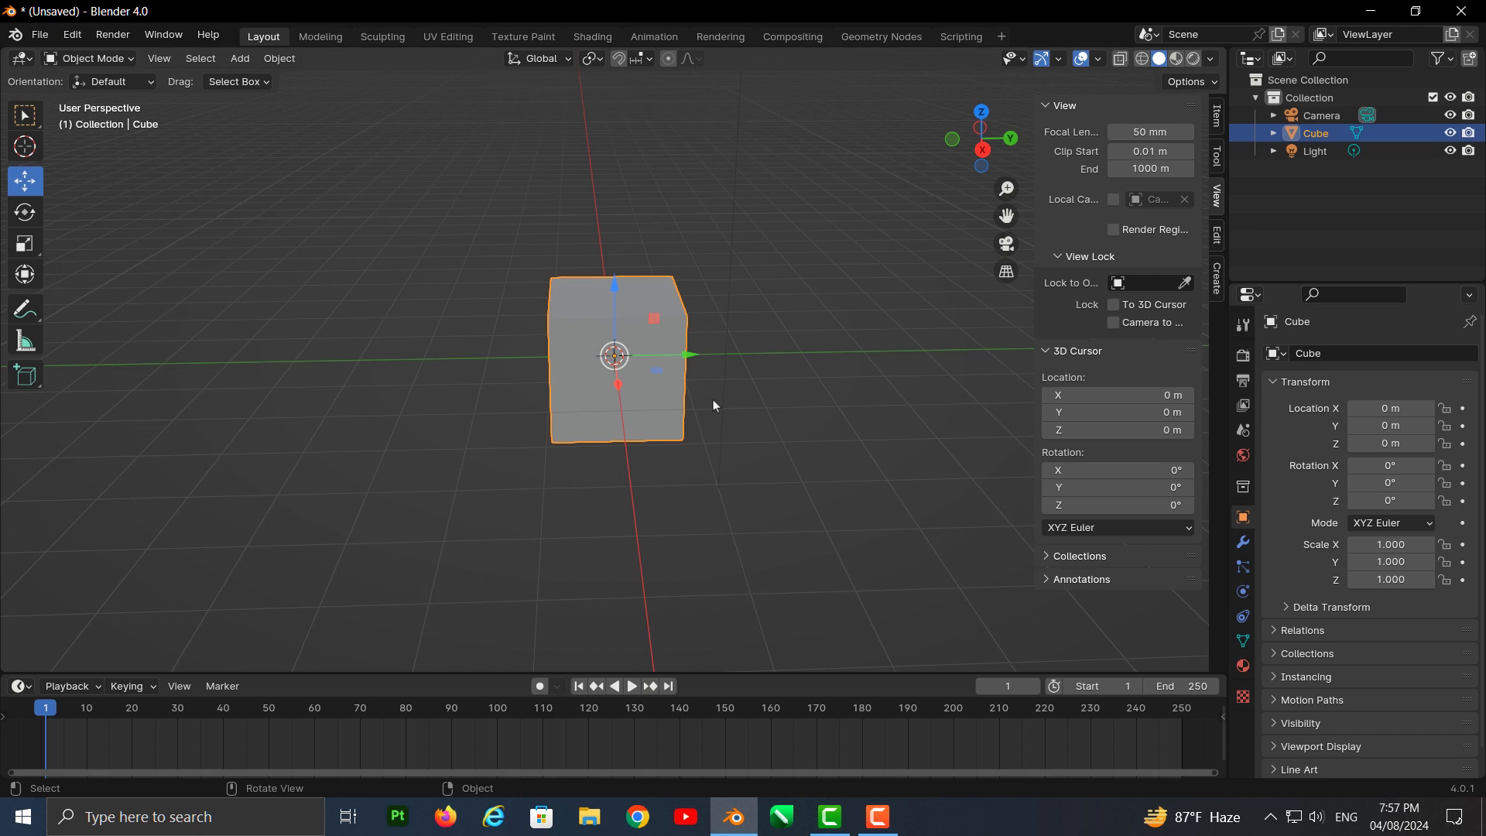
middle_drag(734, 444, 681, 415)
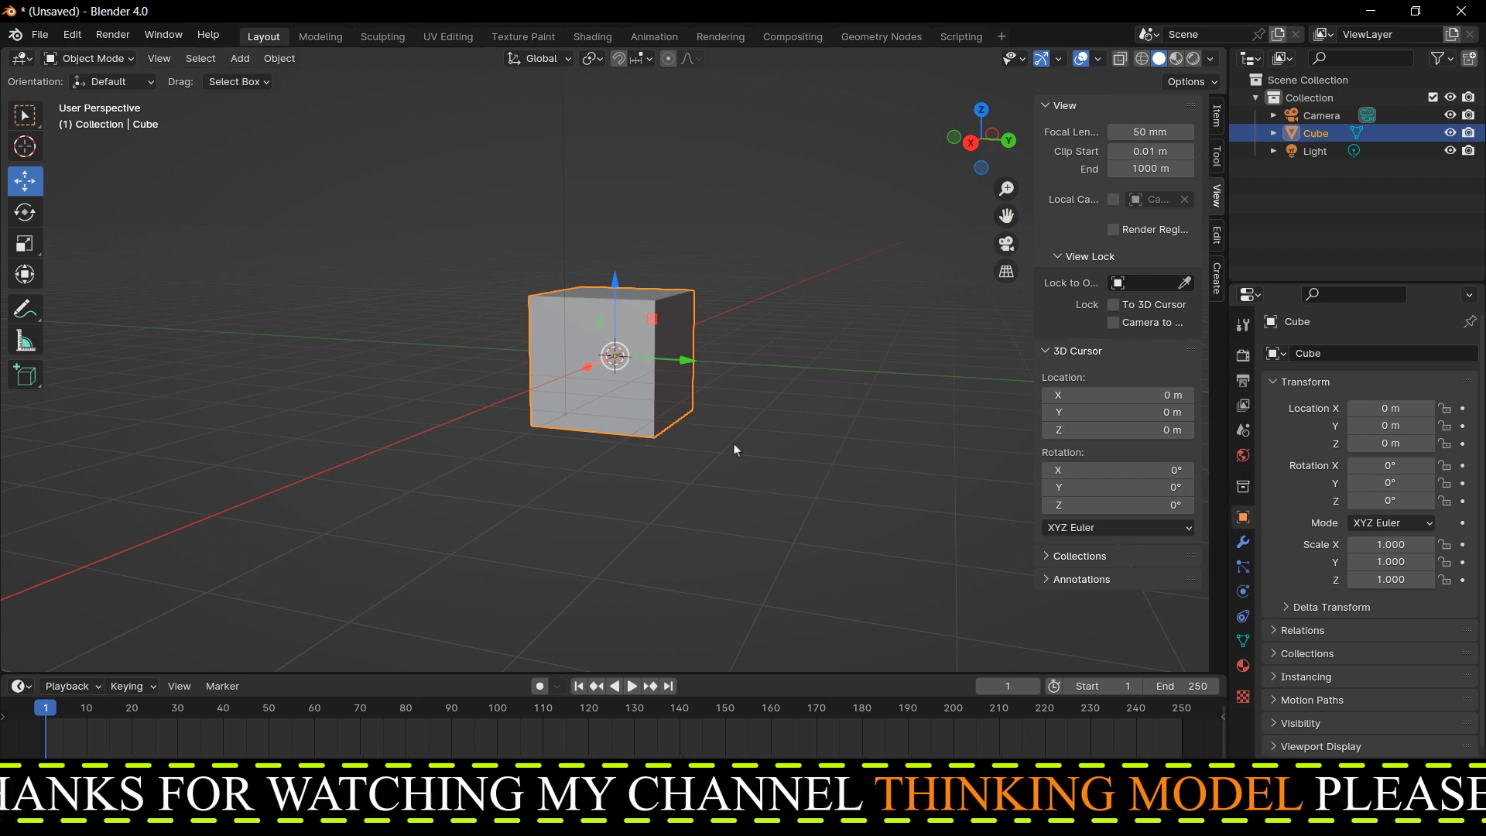
middle_drag(768, 463, 855, 489)
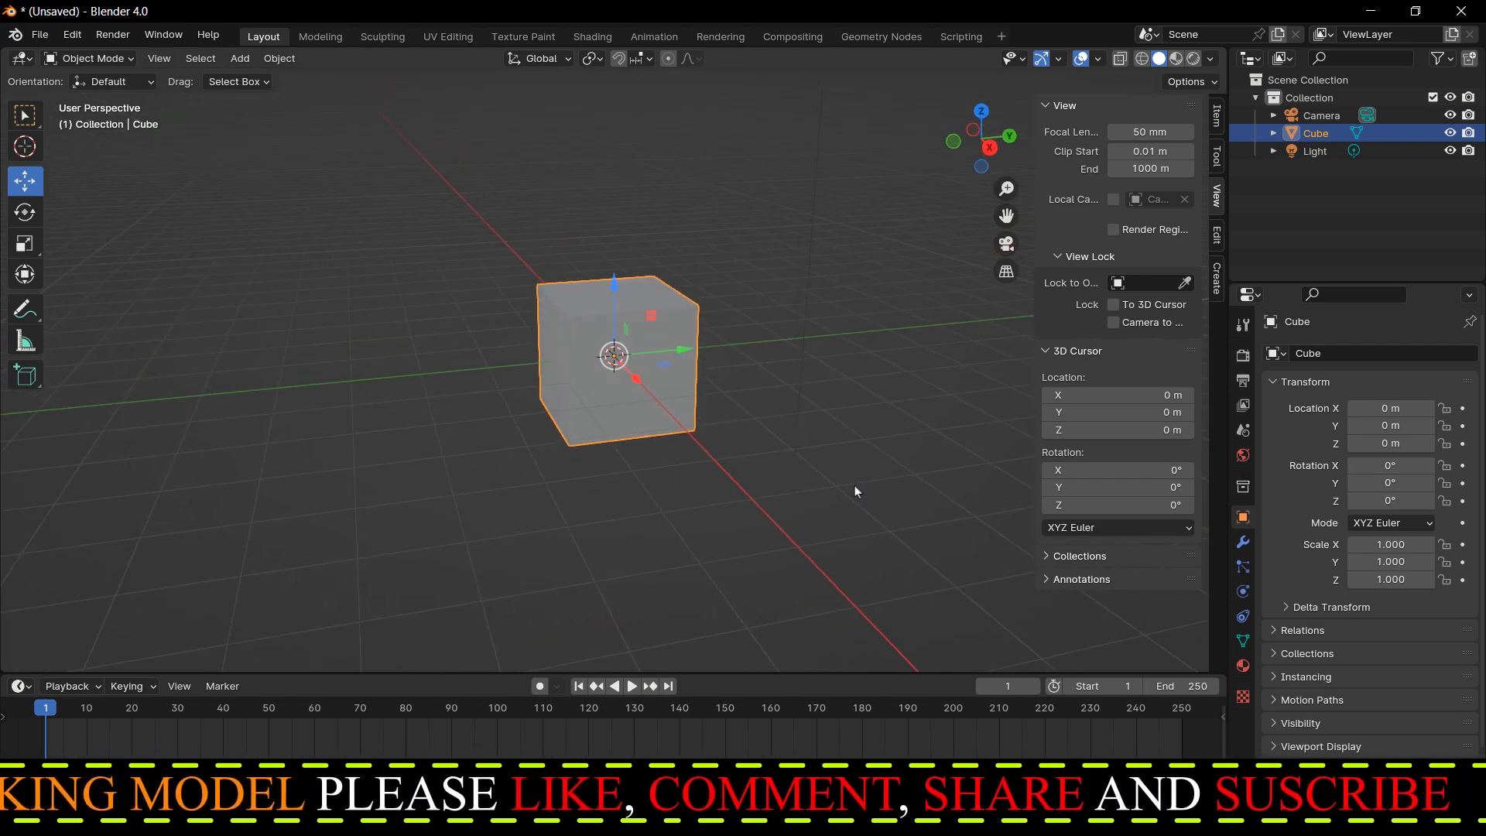
middle_drag(827, 500, 783, 518)
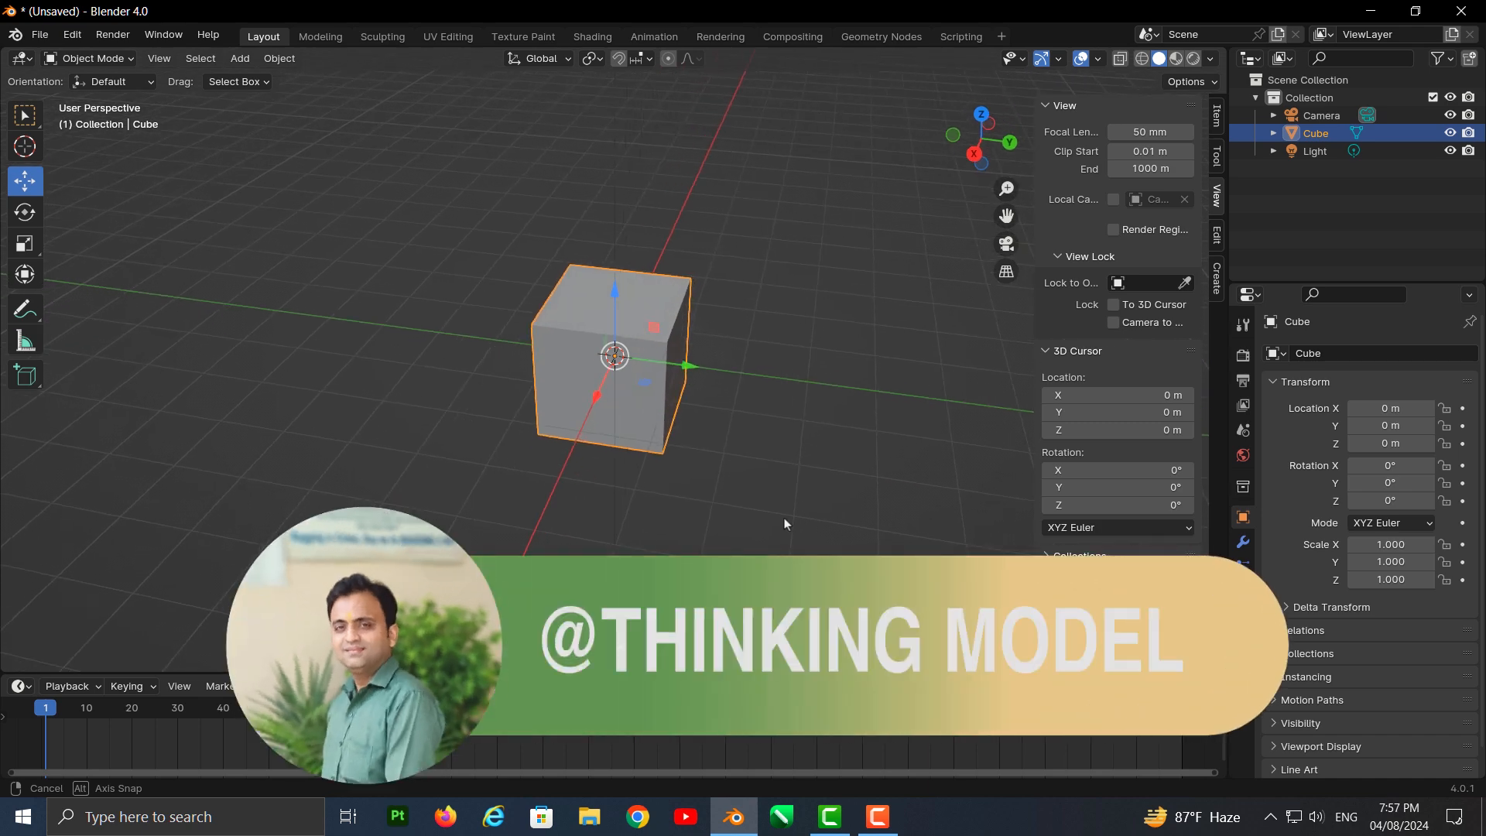